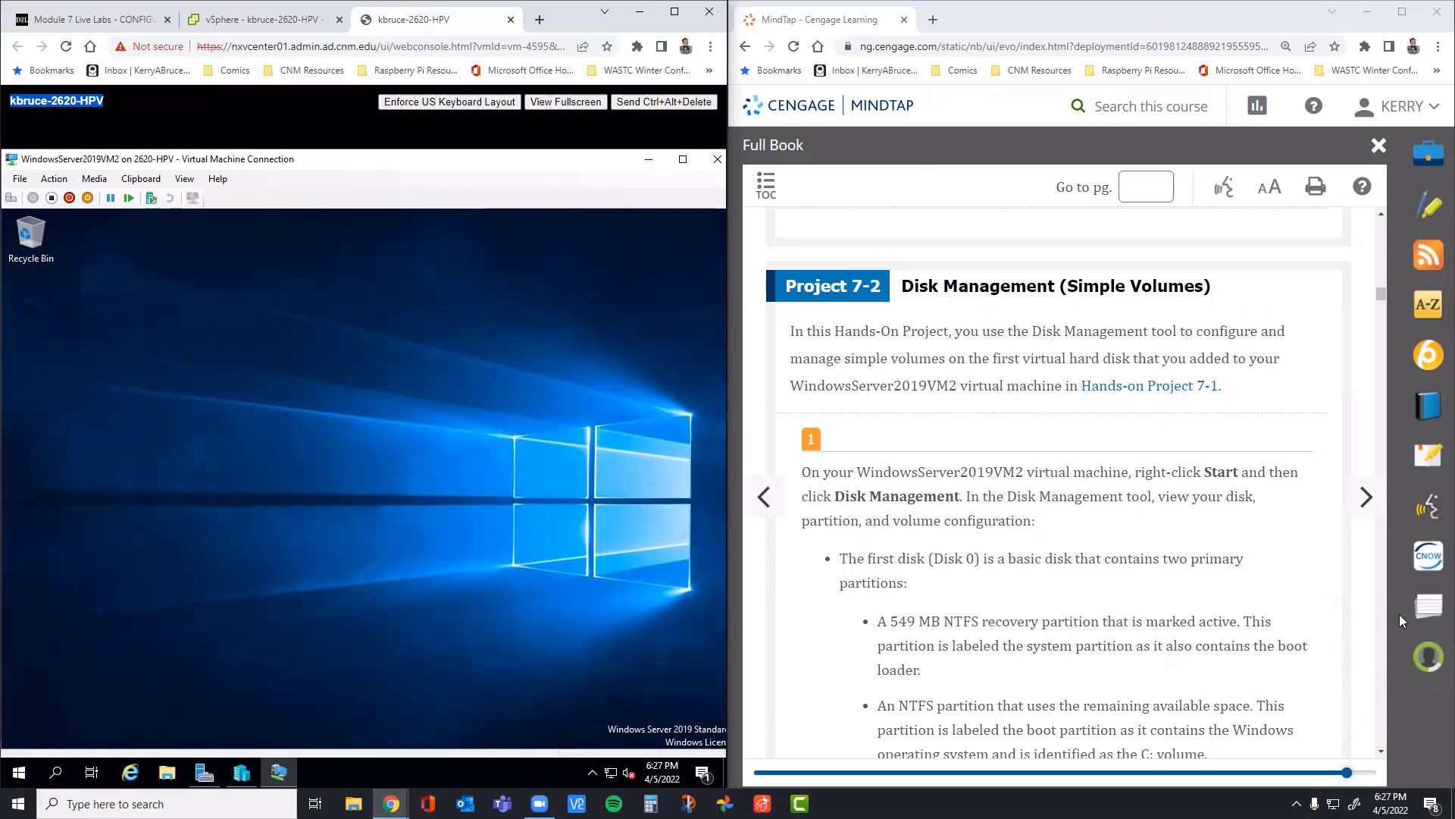
Step: Search the Hyper-V host for "disk manage" and try to open "Create and format hard disk partitions"
click(67, 785)
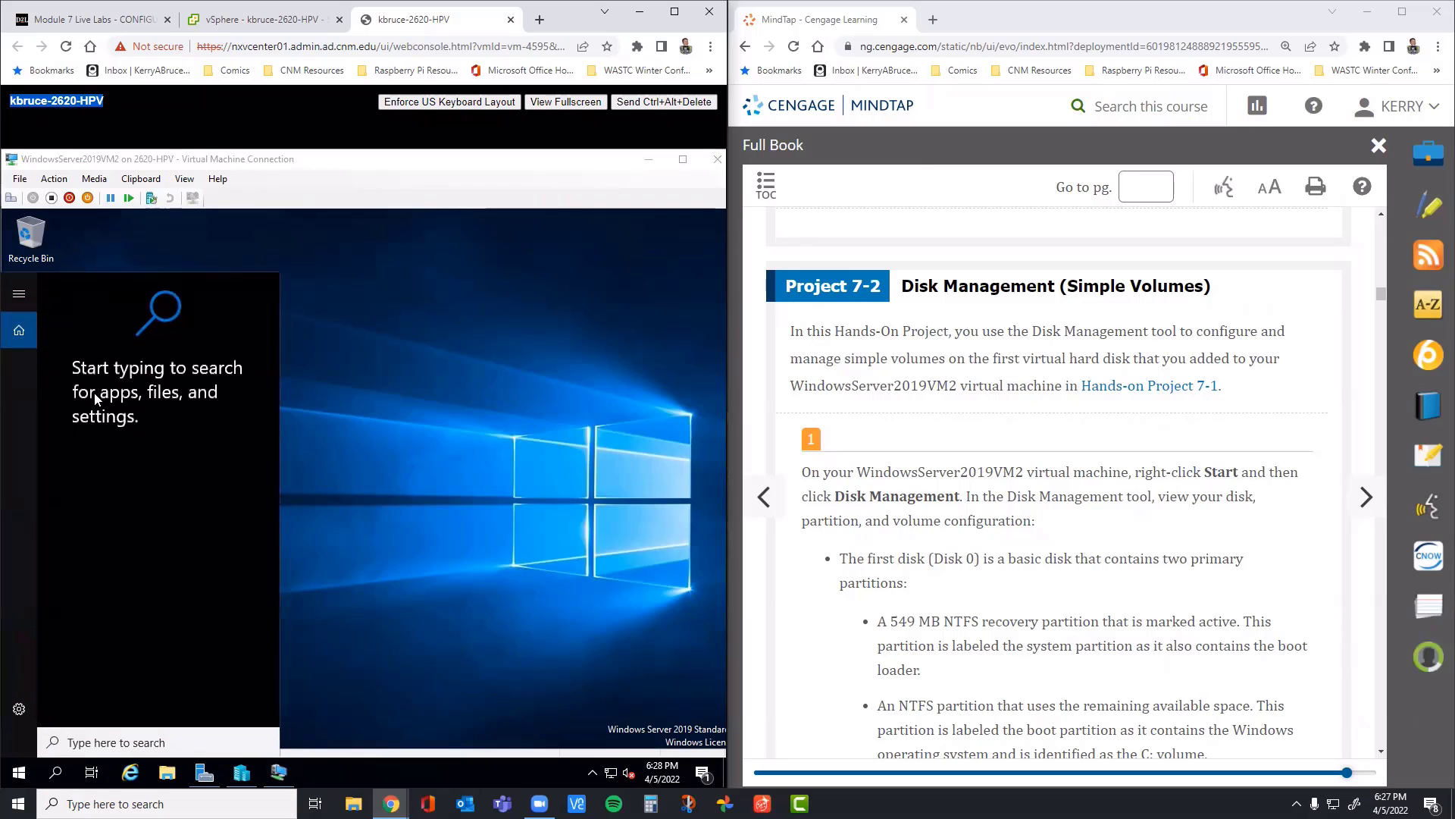
text(disk)
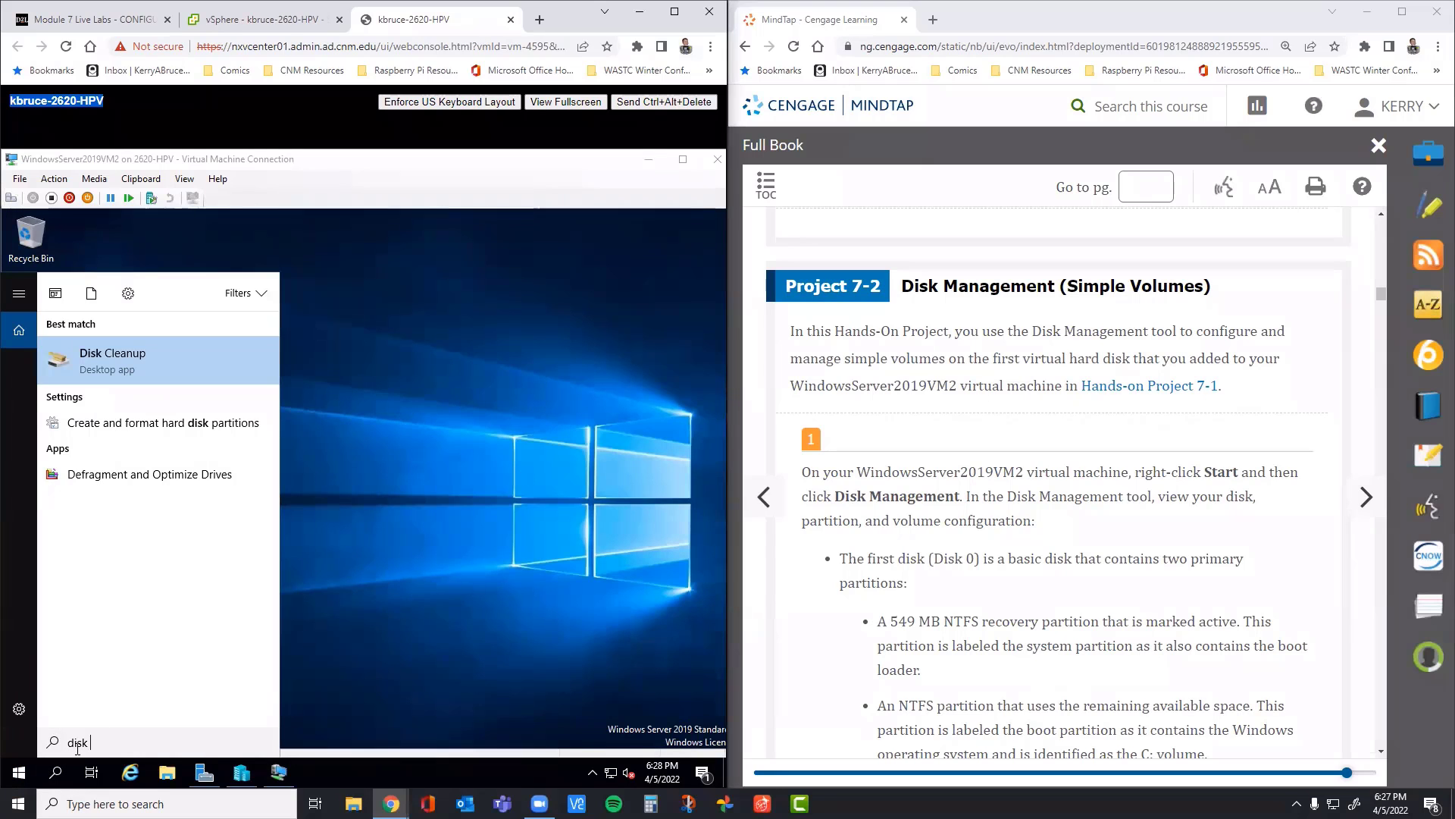
text(mana)
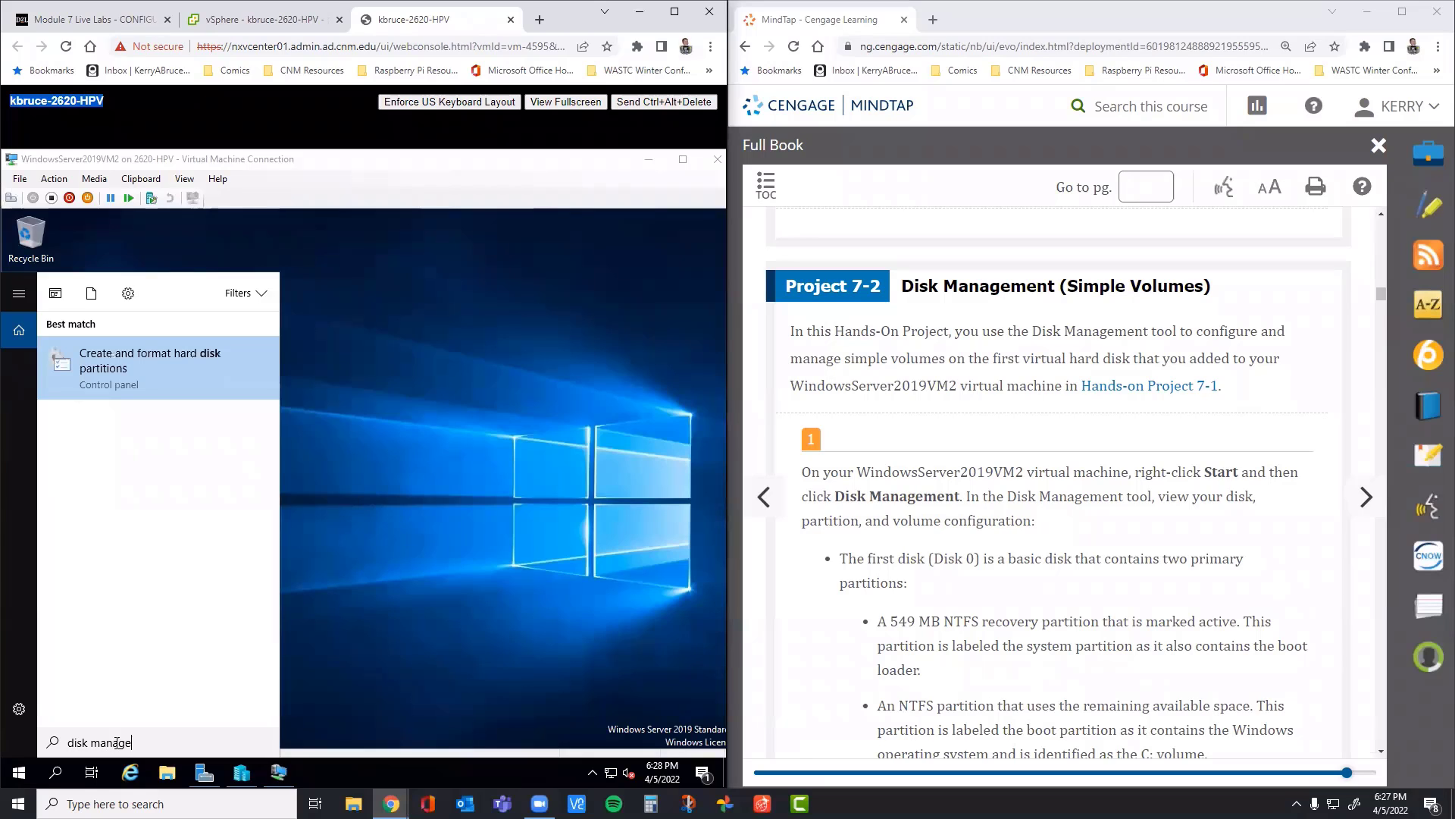
text(ge)
click(109, 368)
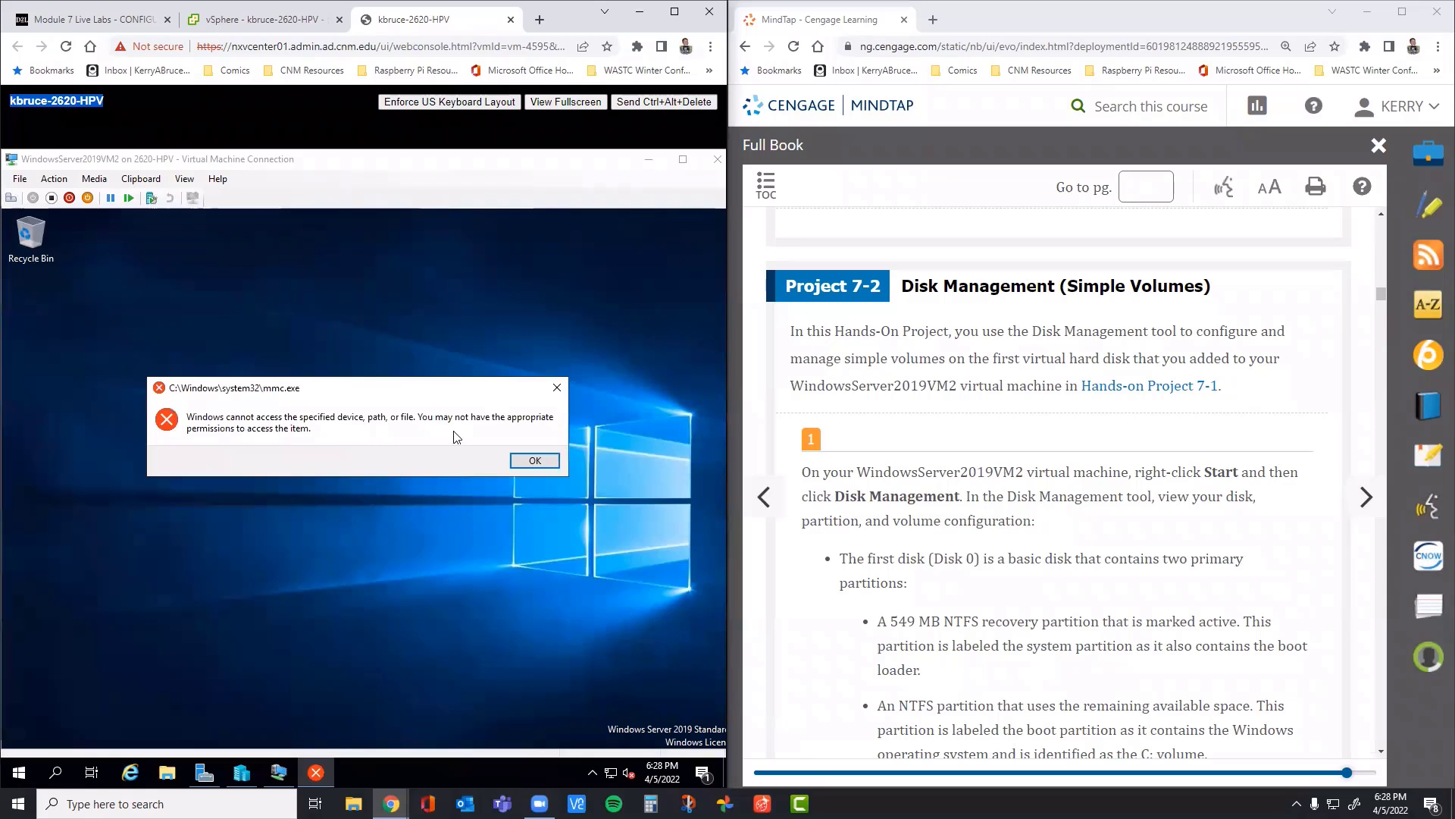
click(535, 460)
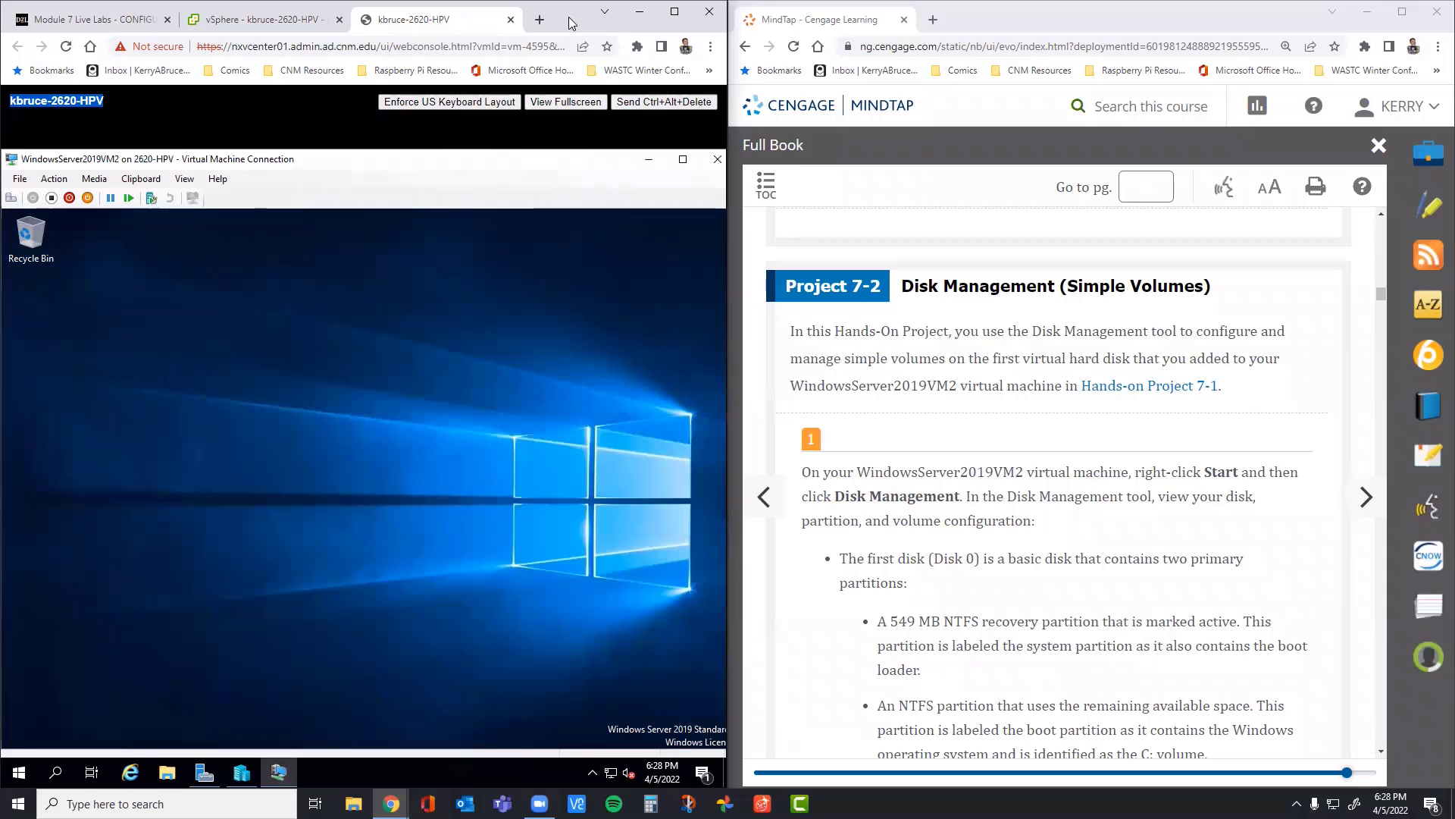
Step: Open Disk Management on the Hyper-V host and enlarge its window to show more of the disk list
double_click(568, 17)
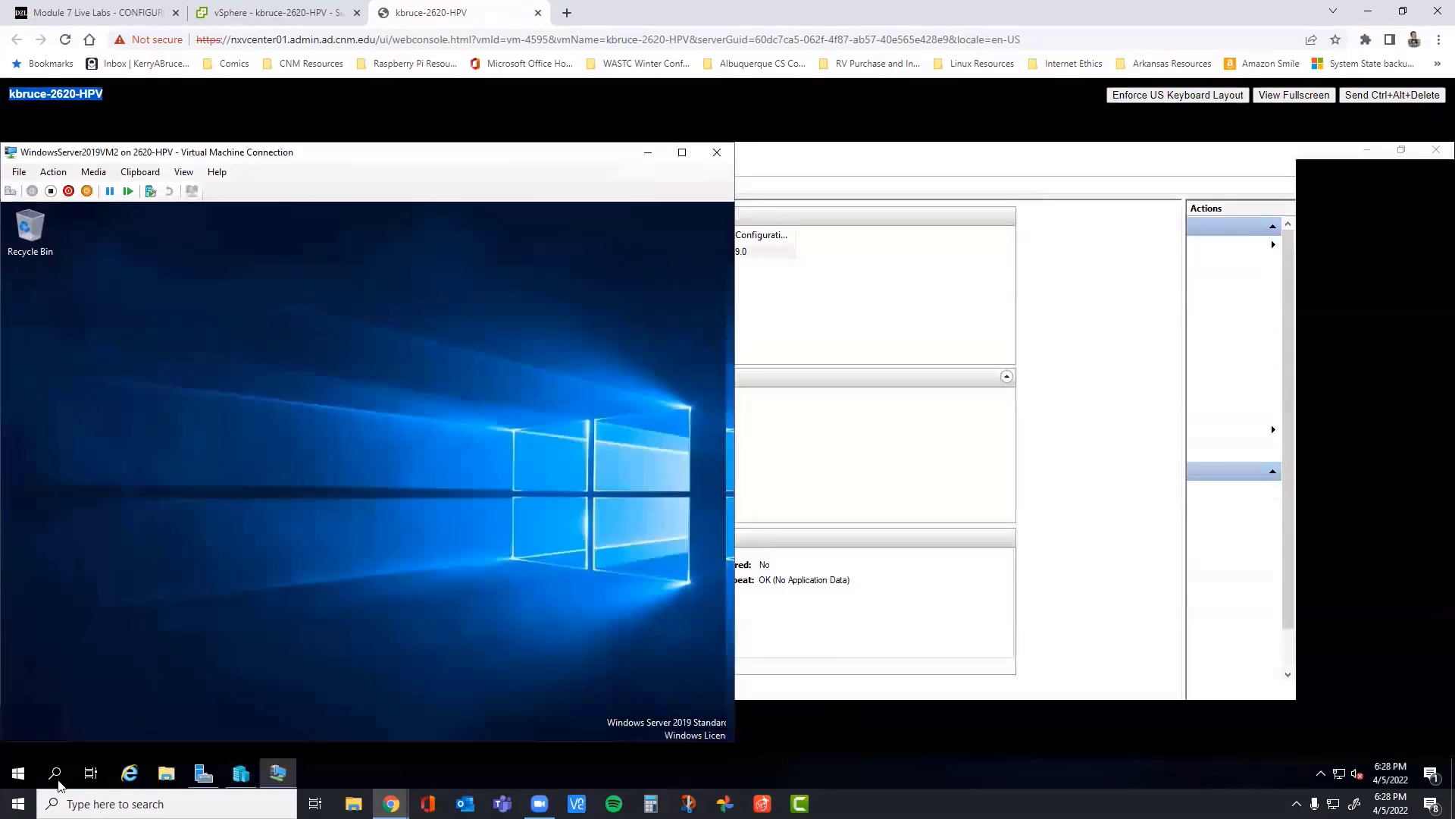
right_click(17, 777)
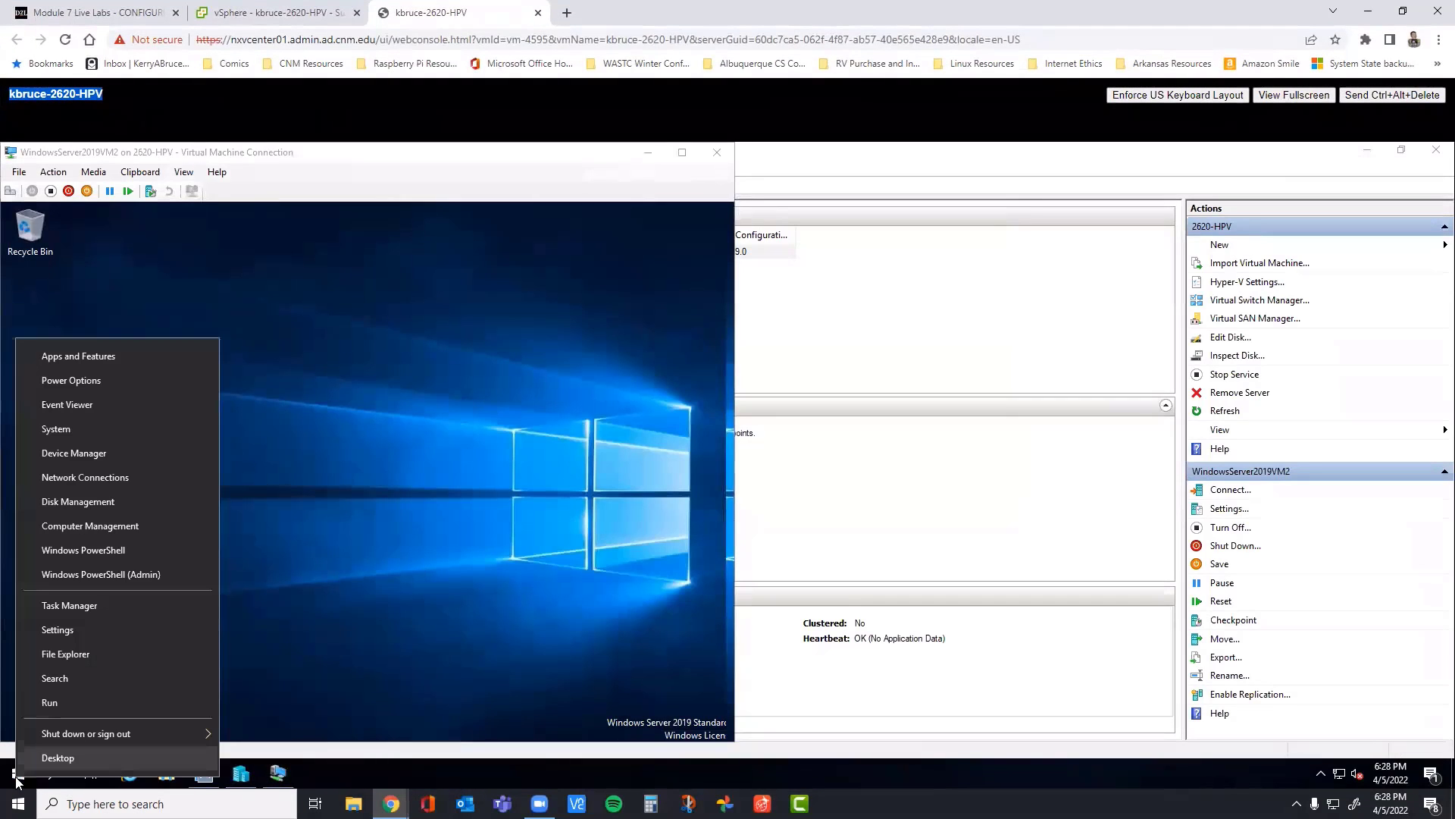
click(70, 502)
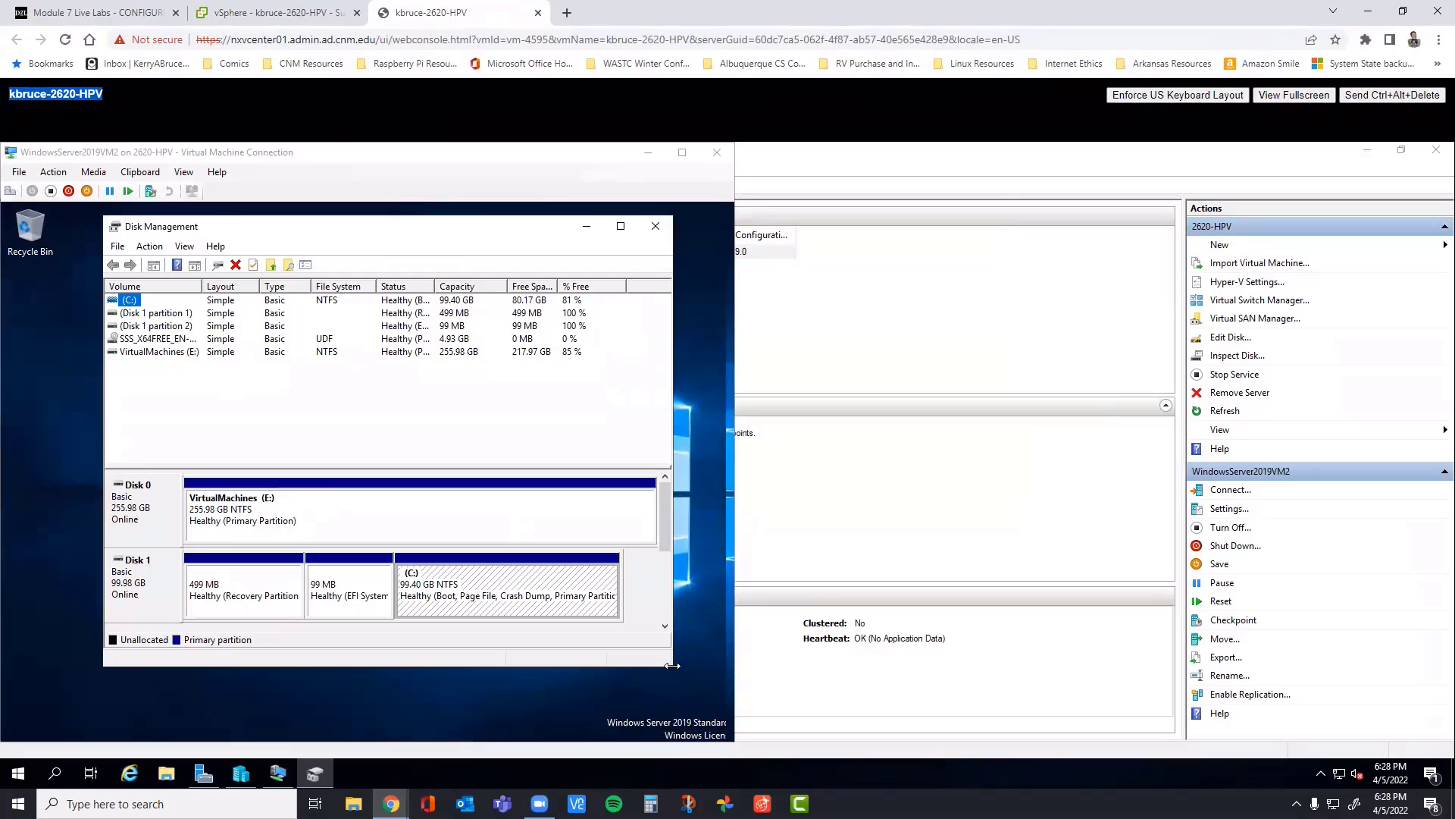
drag(671, 666, 700, 714)
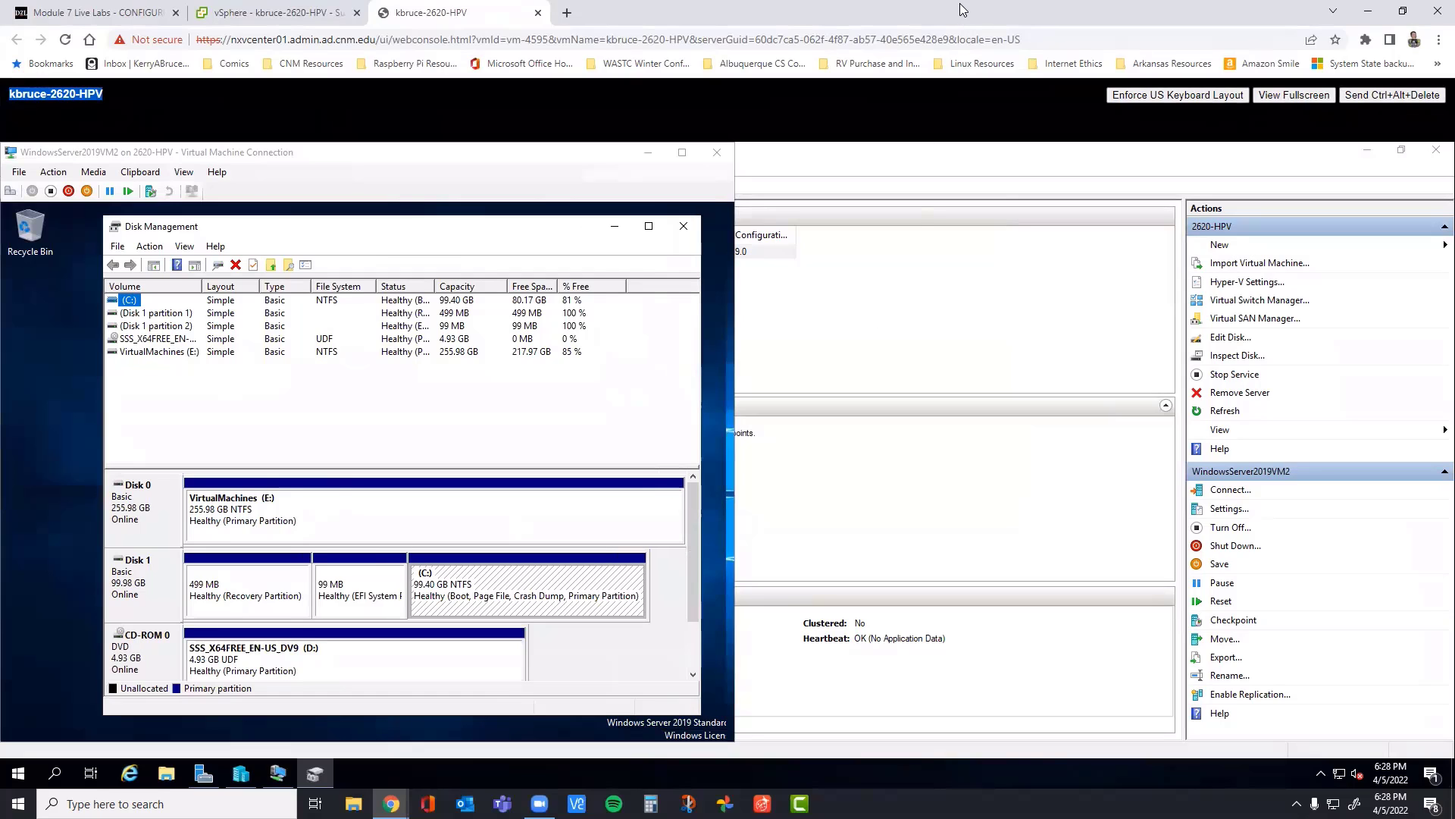
double_click(959, 9)
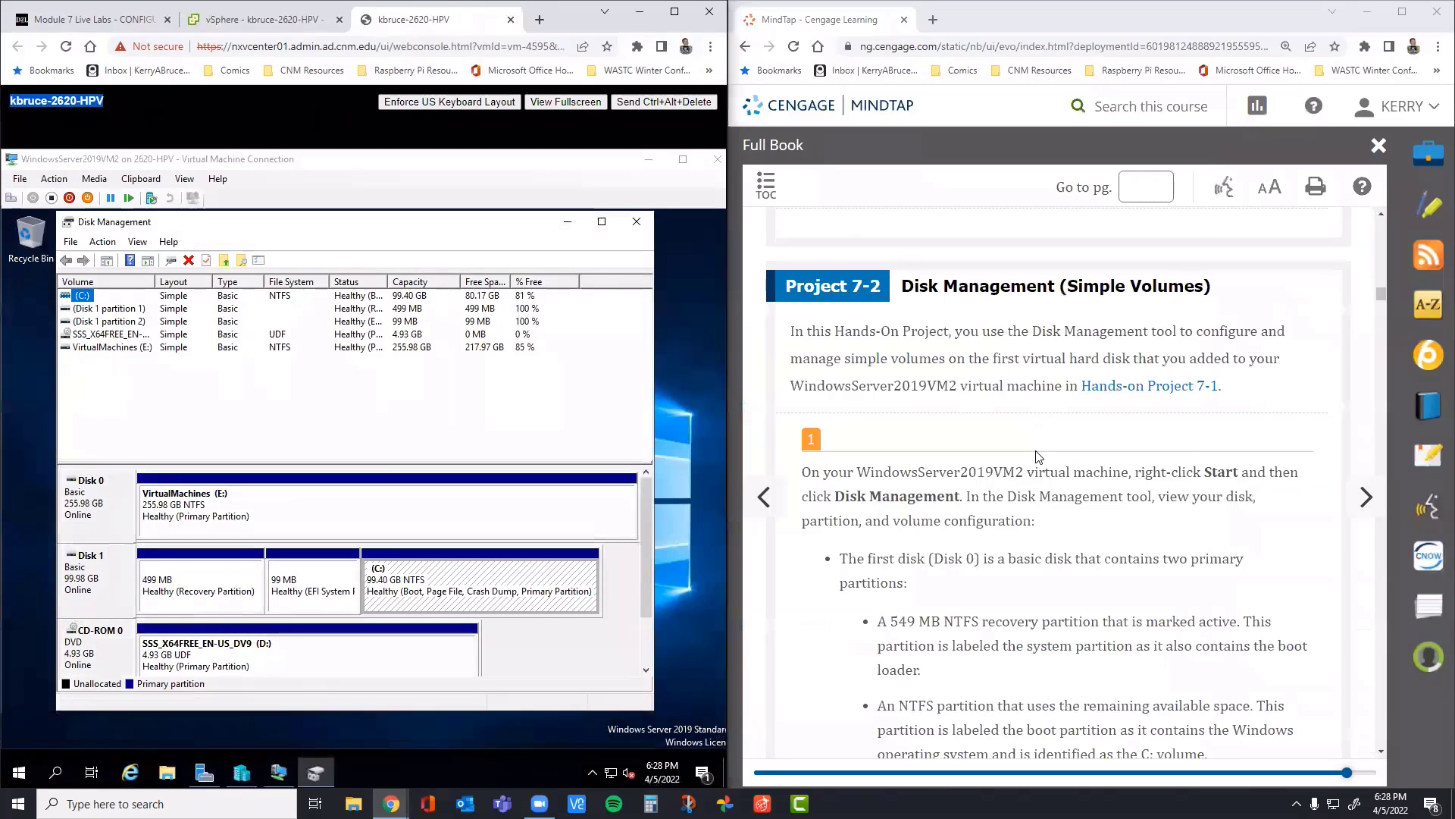
Step: Compare step 1 of Project 7-2 with the host's disk layout, and close the host's Disk Management
scroll(1041, 453, down, 1)
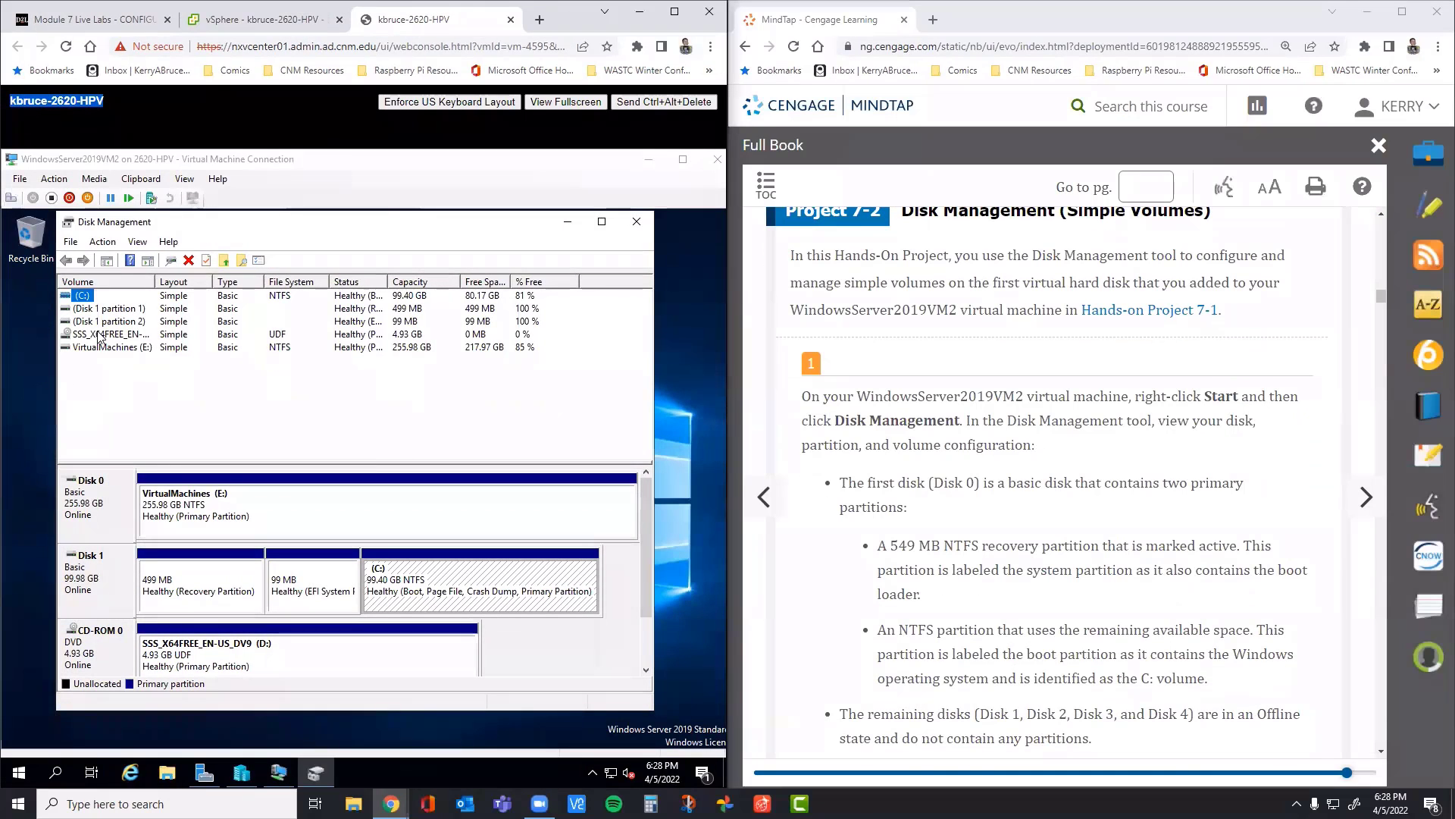
scroll(985, 362, down, 1)
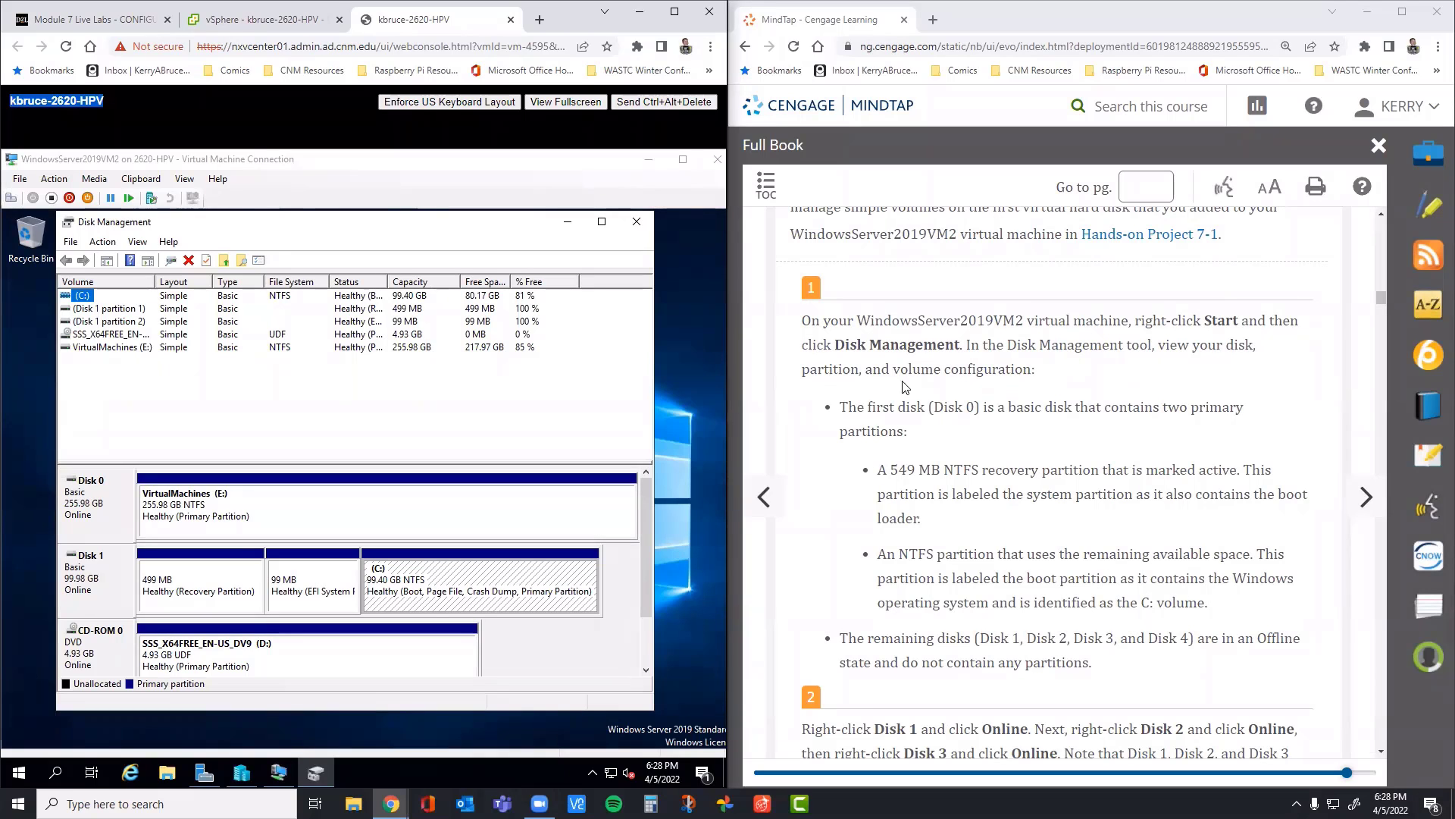
scroll(925, 358, down, 1)
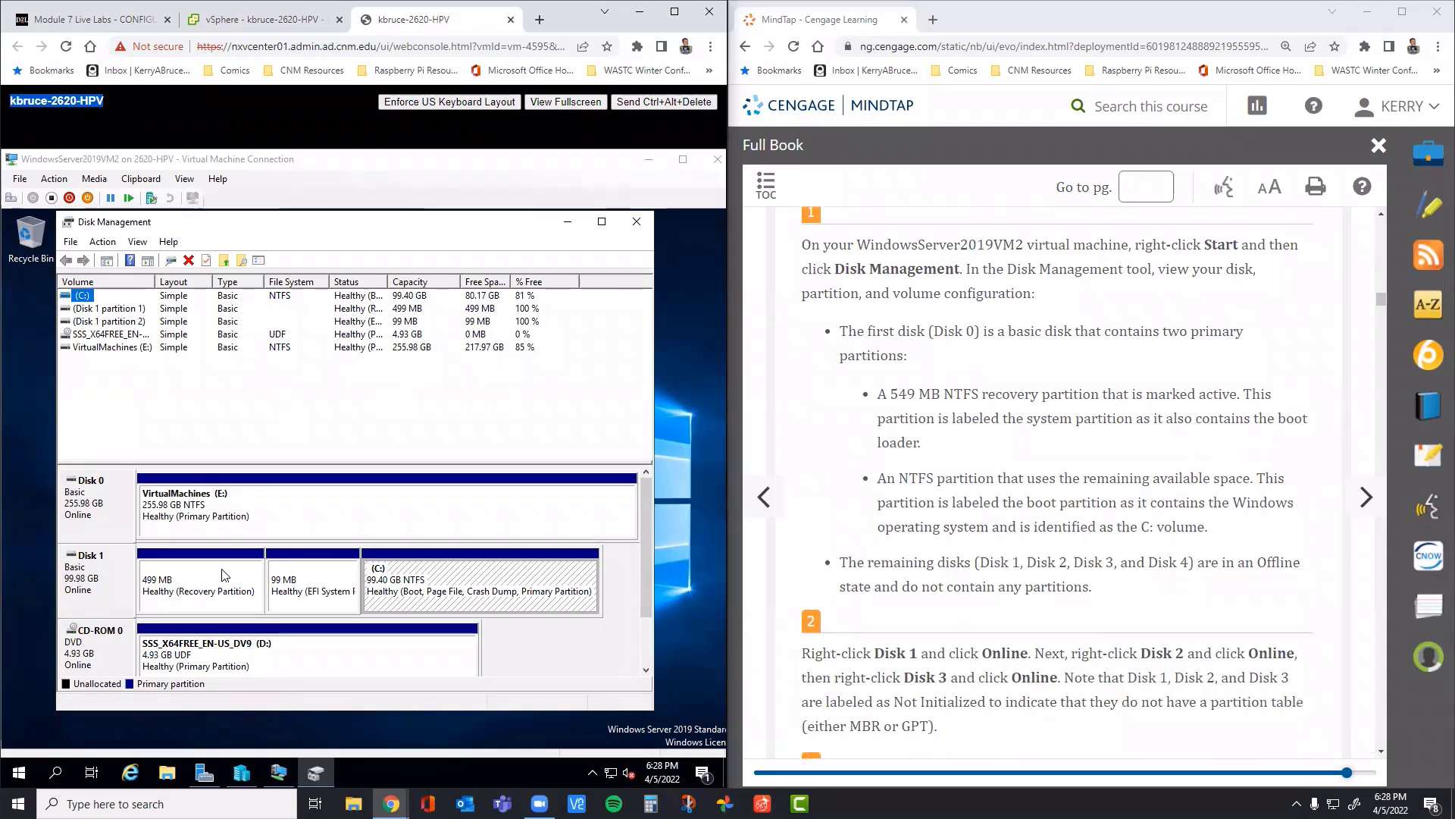
drag(643, 633, 655, 570)
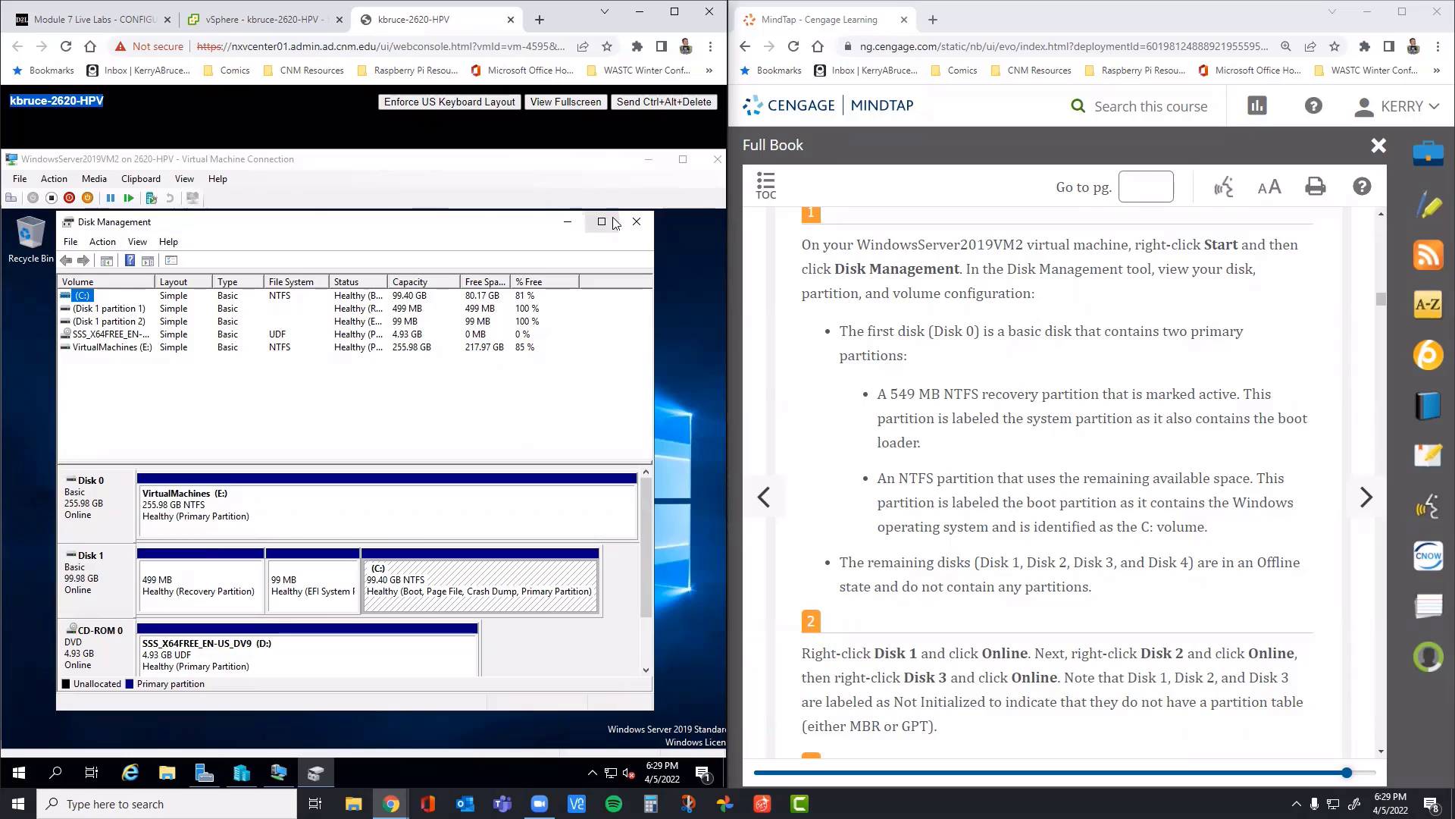
click(636, 221)
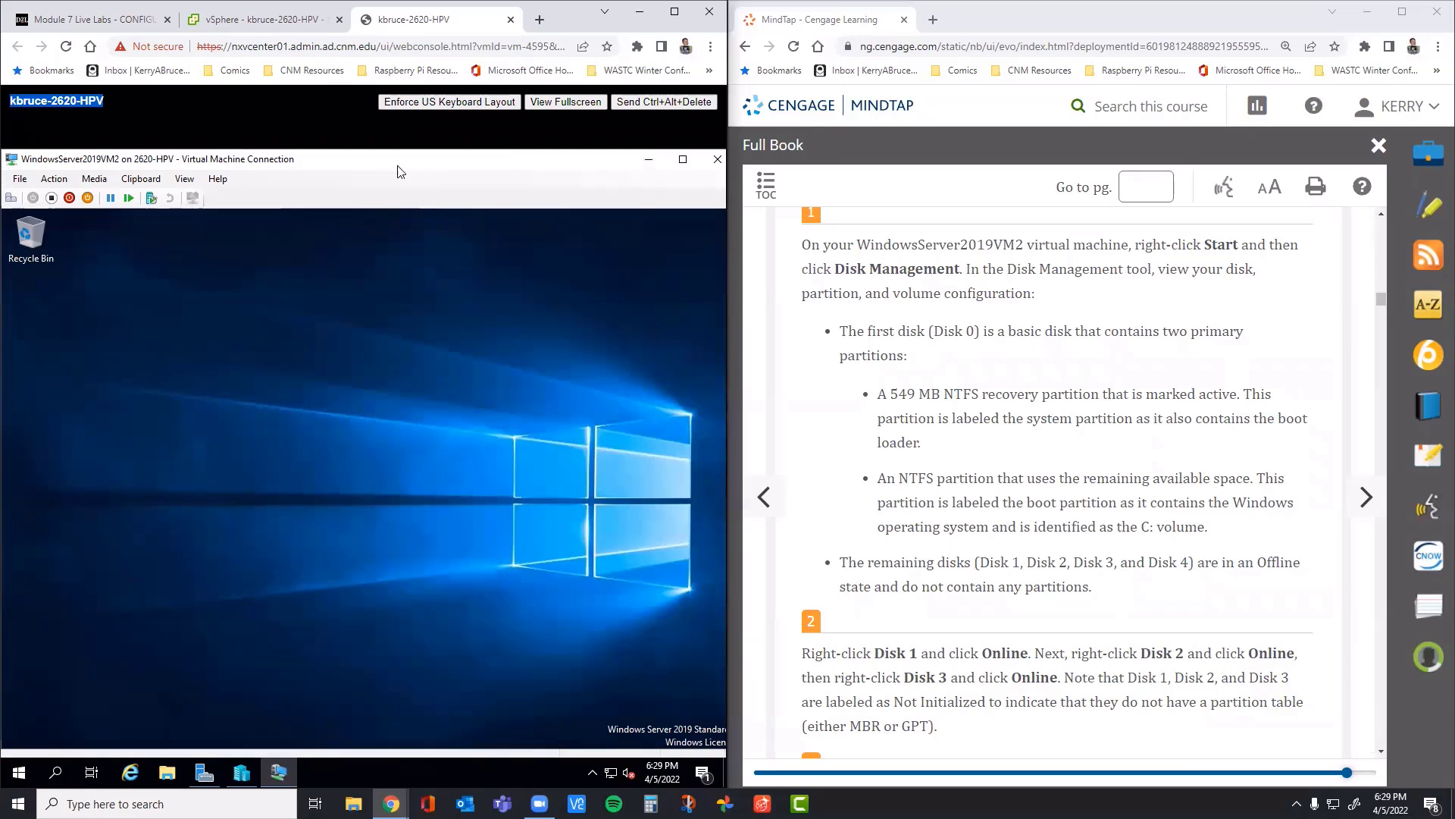
Step: Expand the WindowsServer2019VM2 connection to full screen and open Disk Management inside that virtual machine
drag(411, 160, 436, 191)
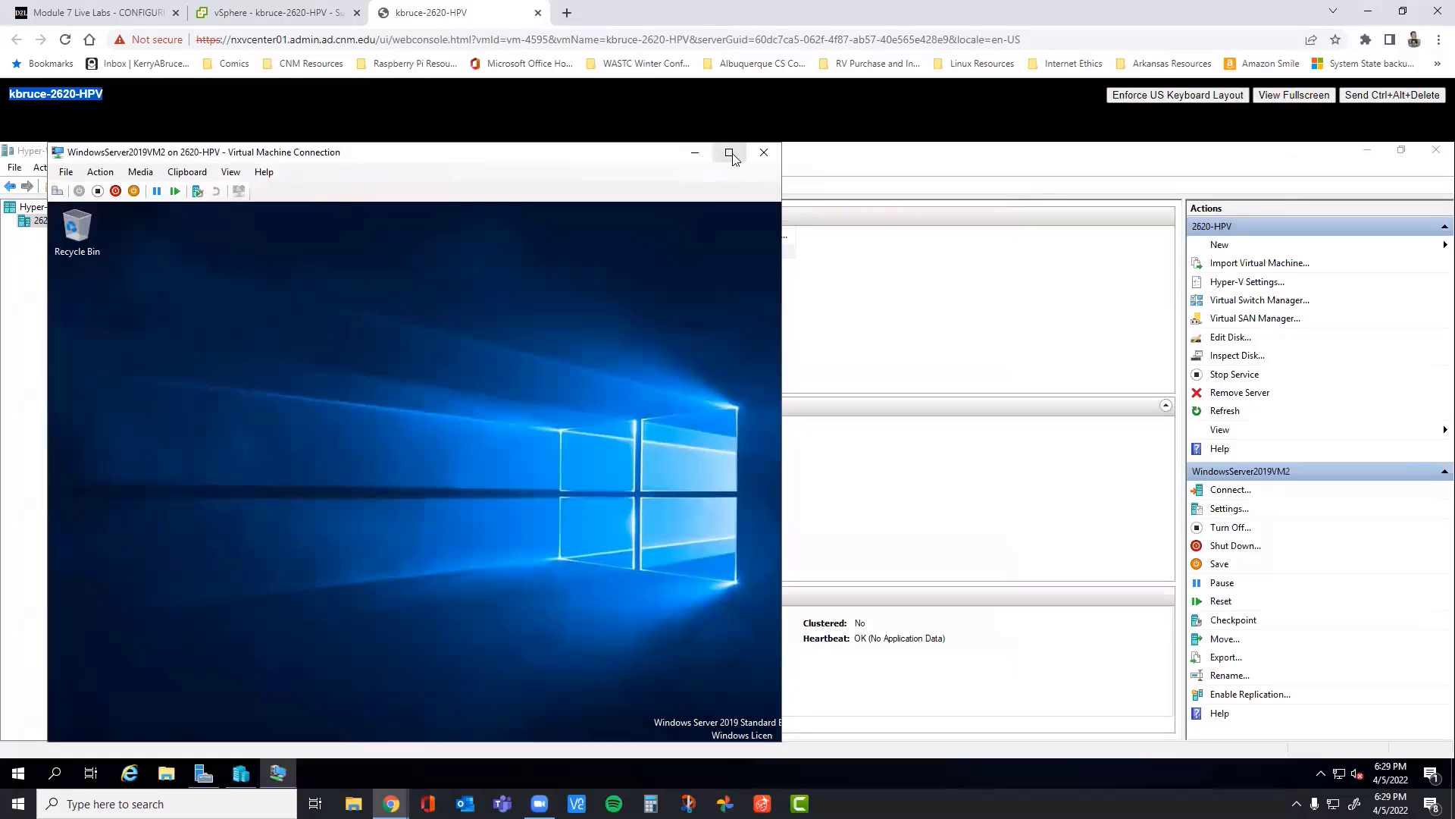
click(729, 154)
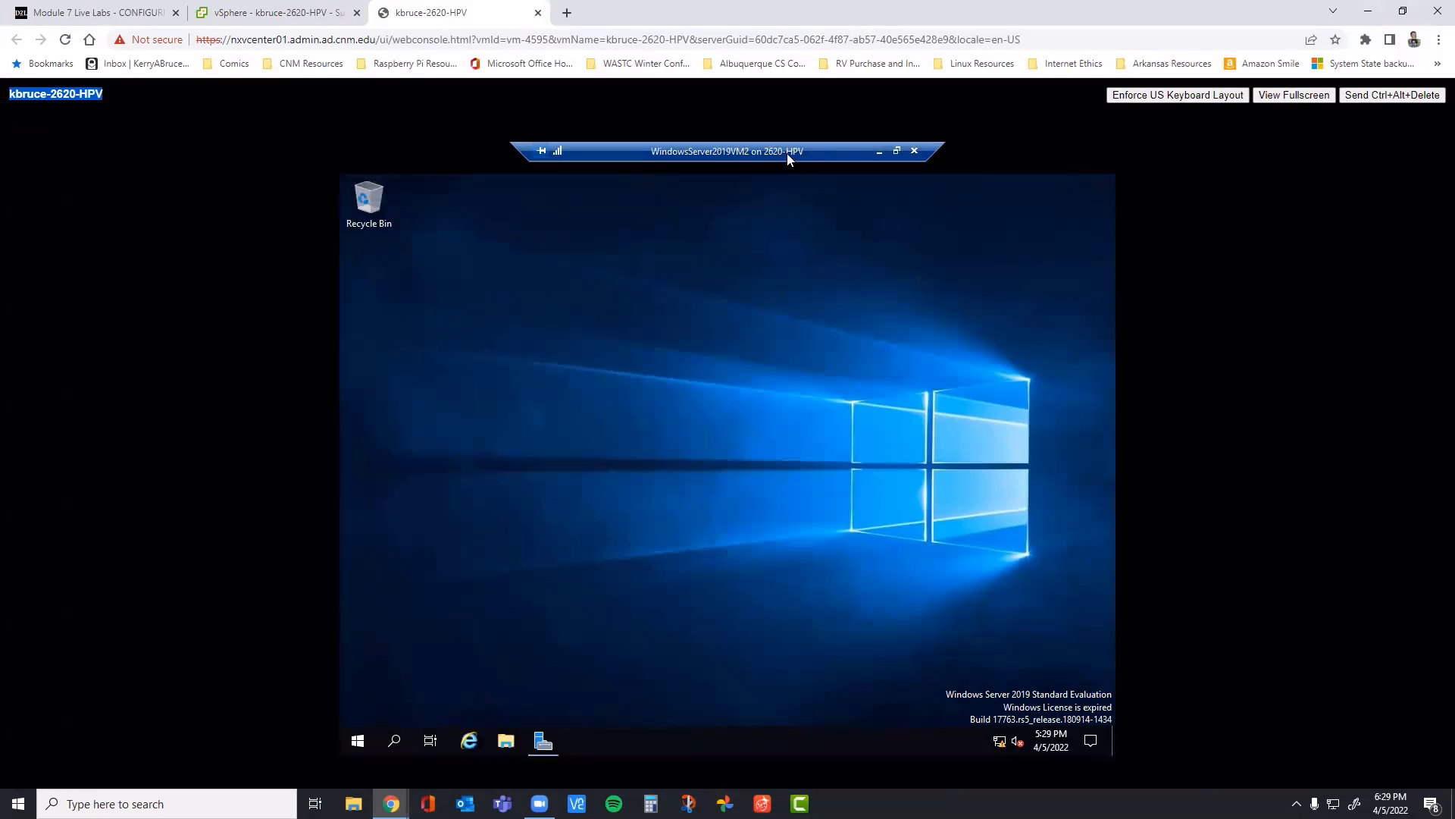
click(358, 742)
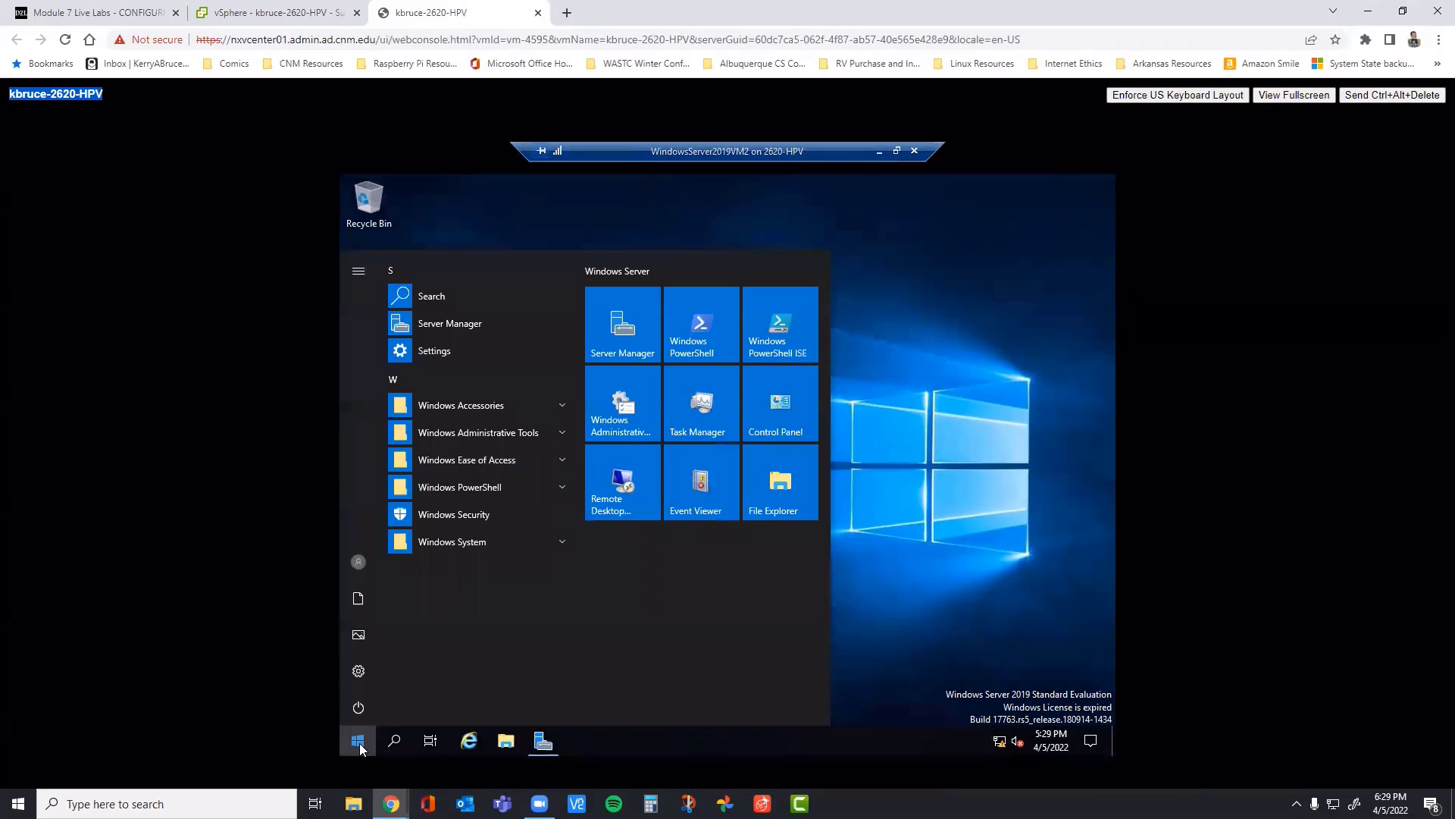
right_click(357, 741)
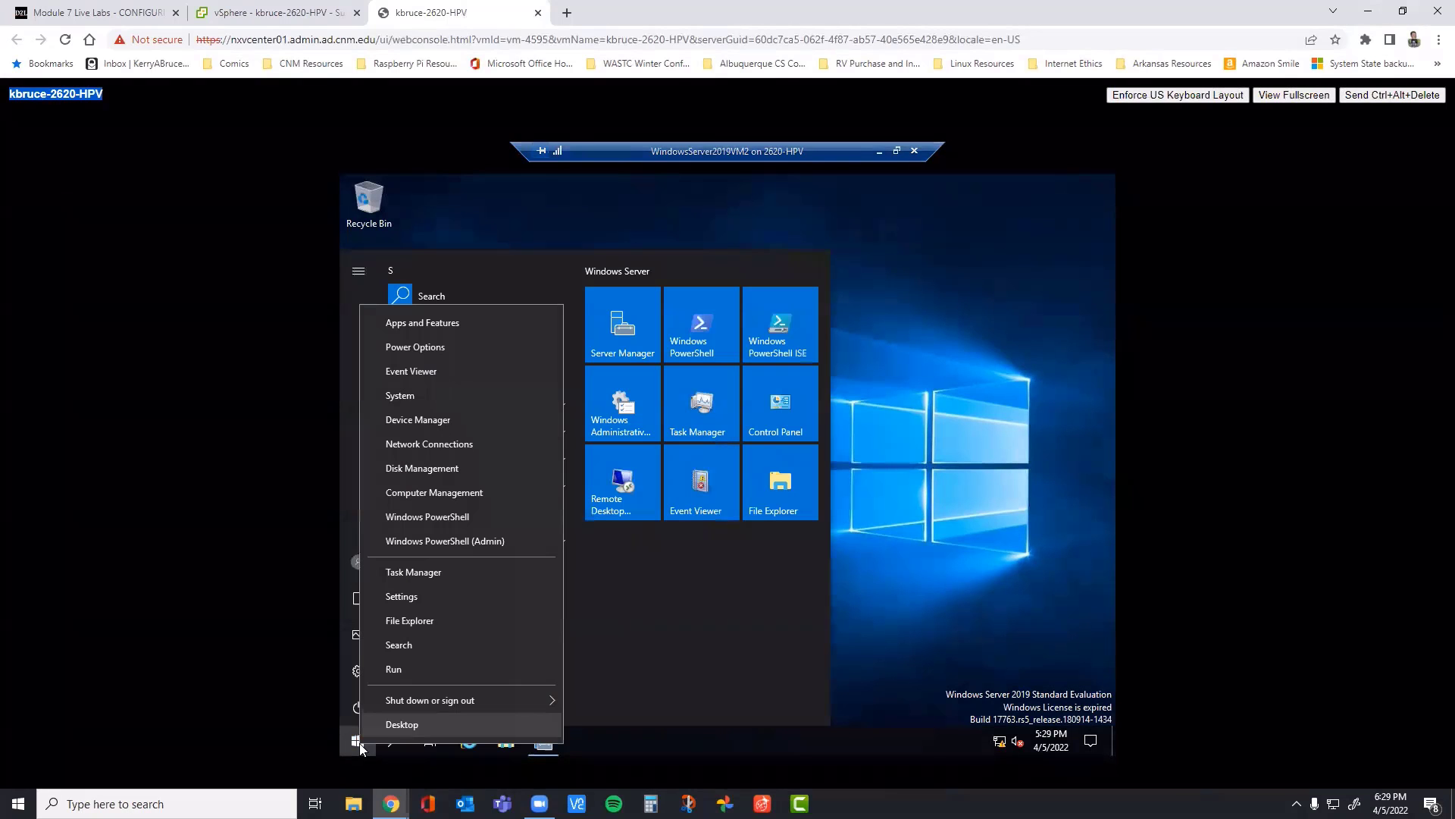
click(423, 474)
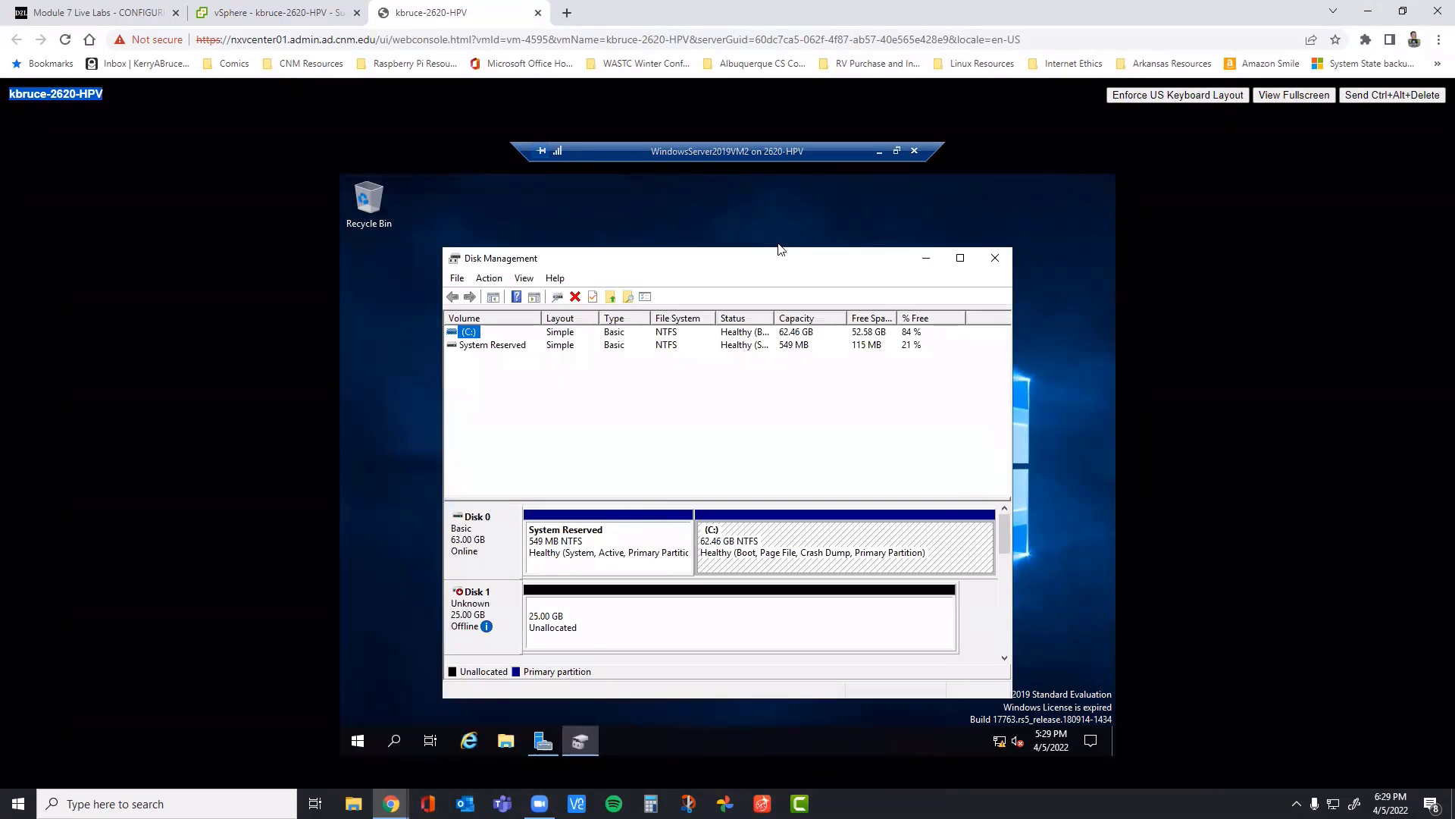
Step: Maximize Disk Management inside the virtual machine and look through its full list of disks
drag(761, 249, 766, 175)
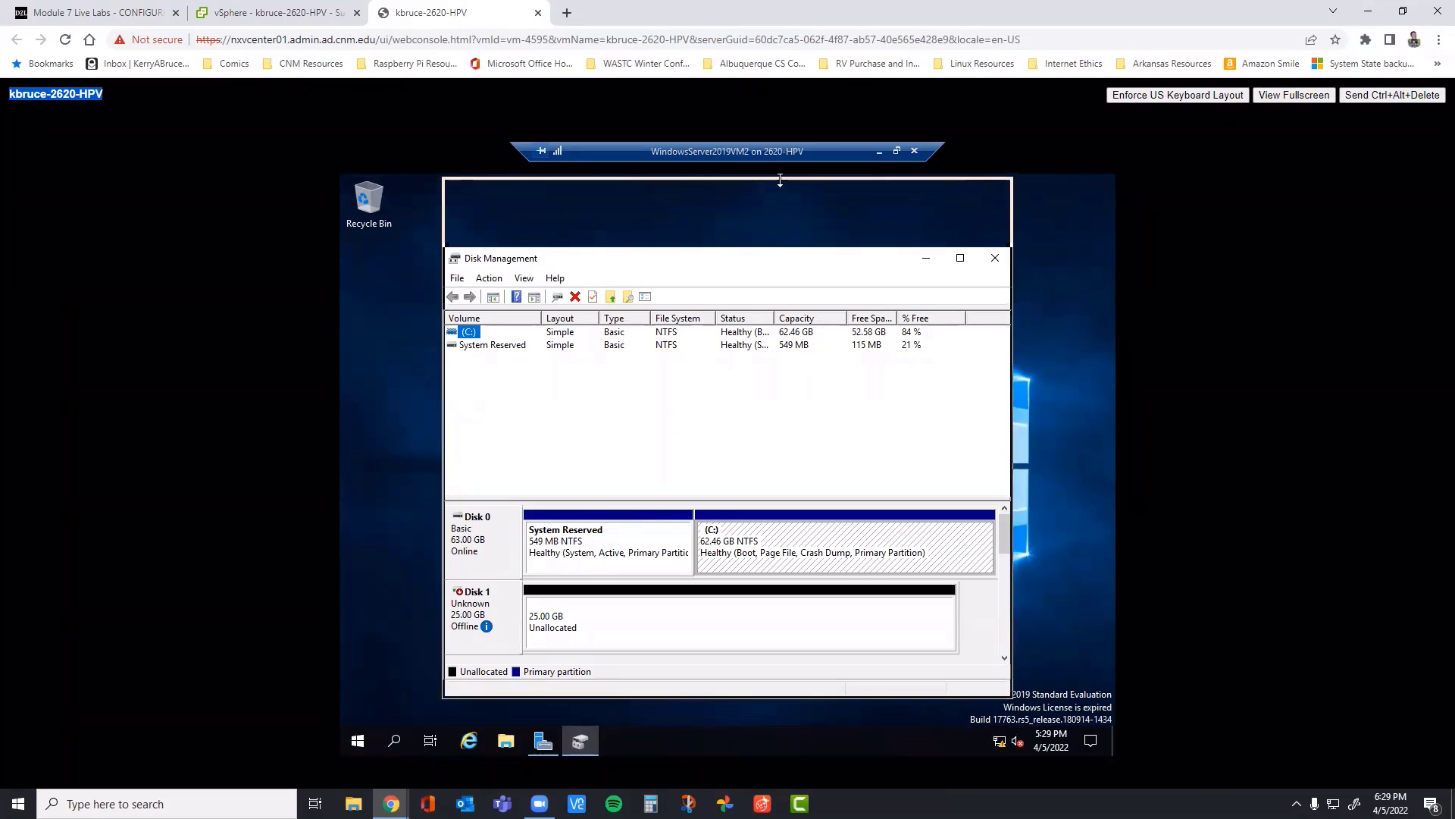
click(960, 188)
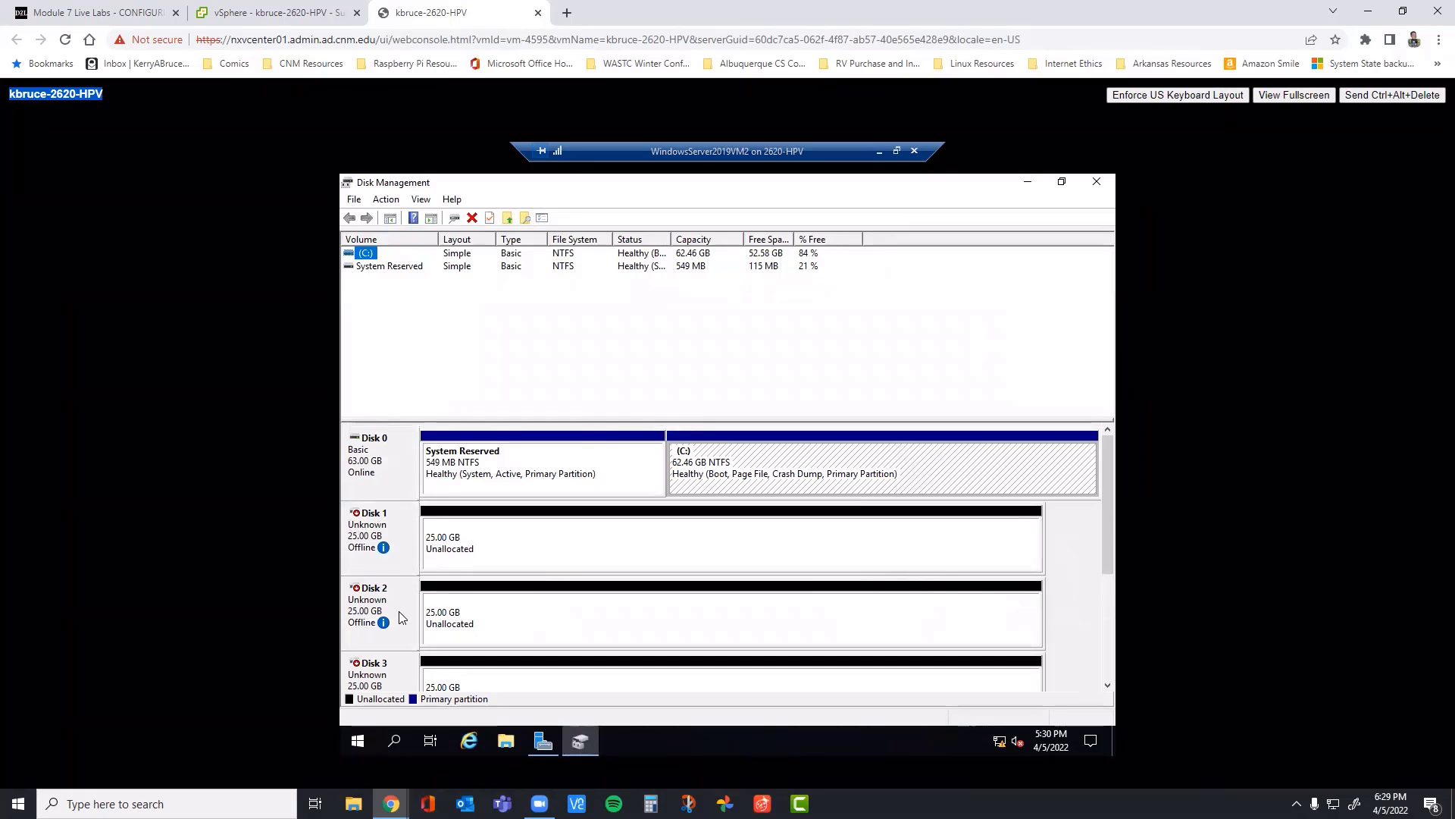
click(1108, 677)
click(1107, 671)
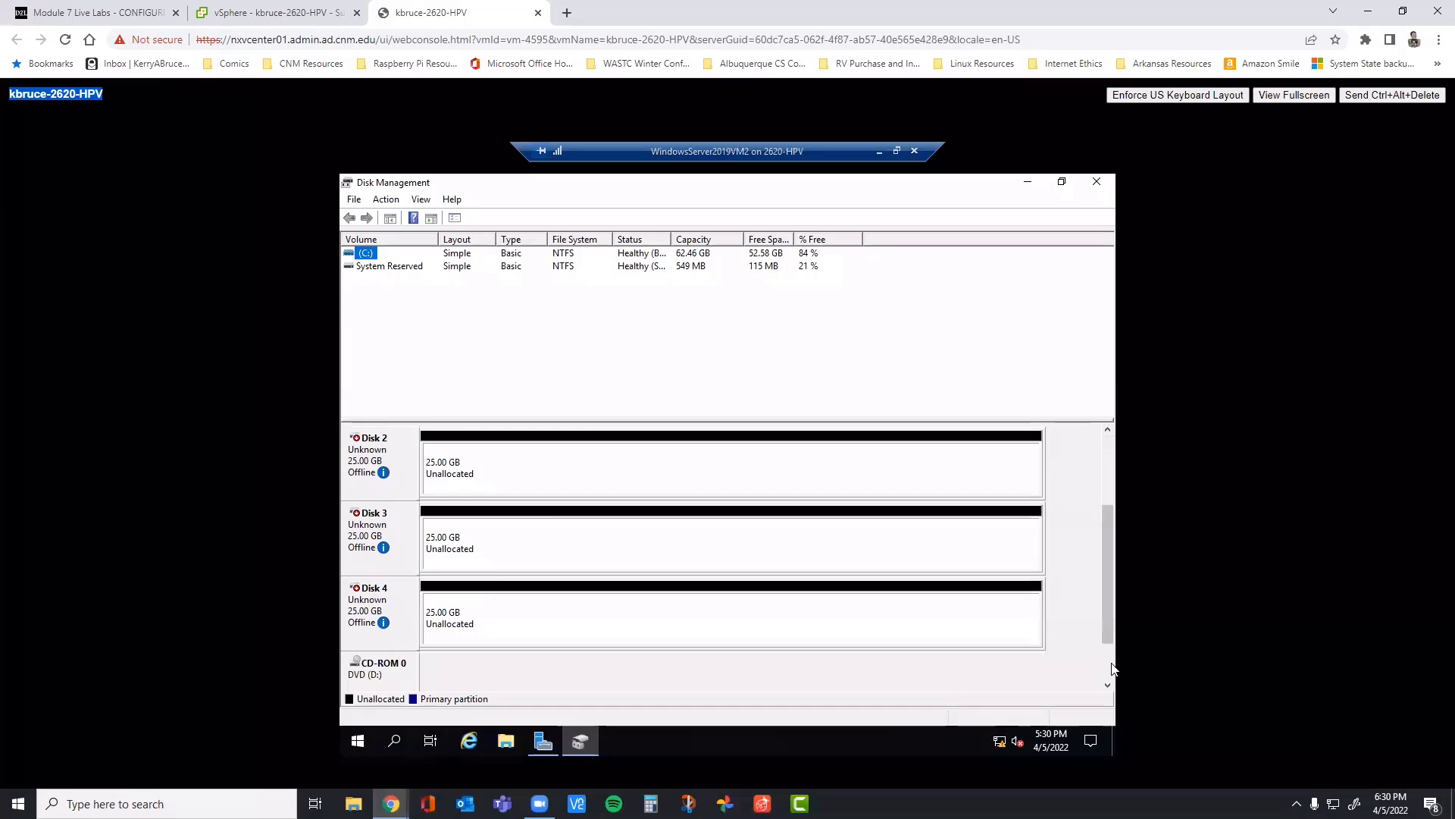
drag(1112, 628, 1099, 454)
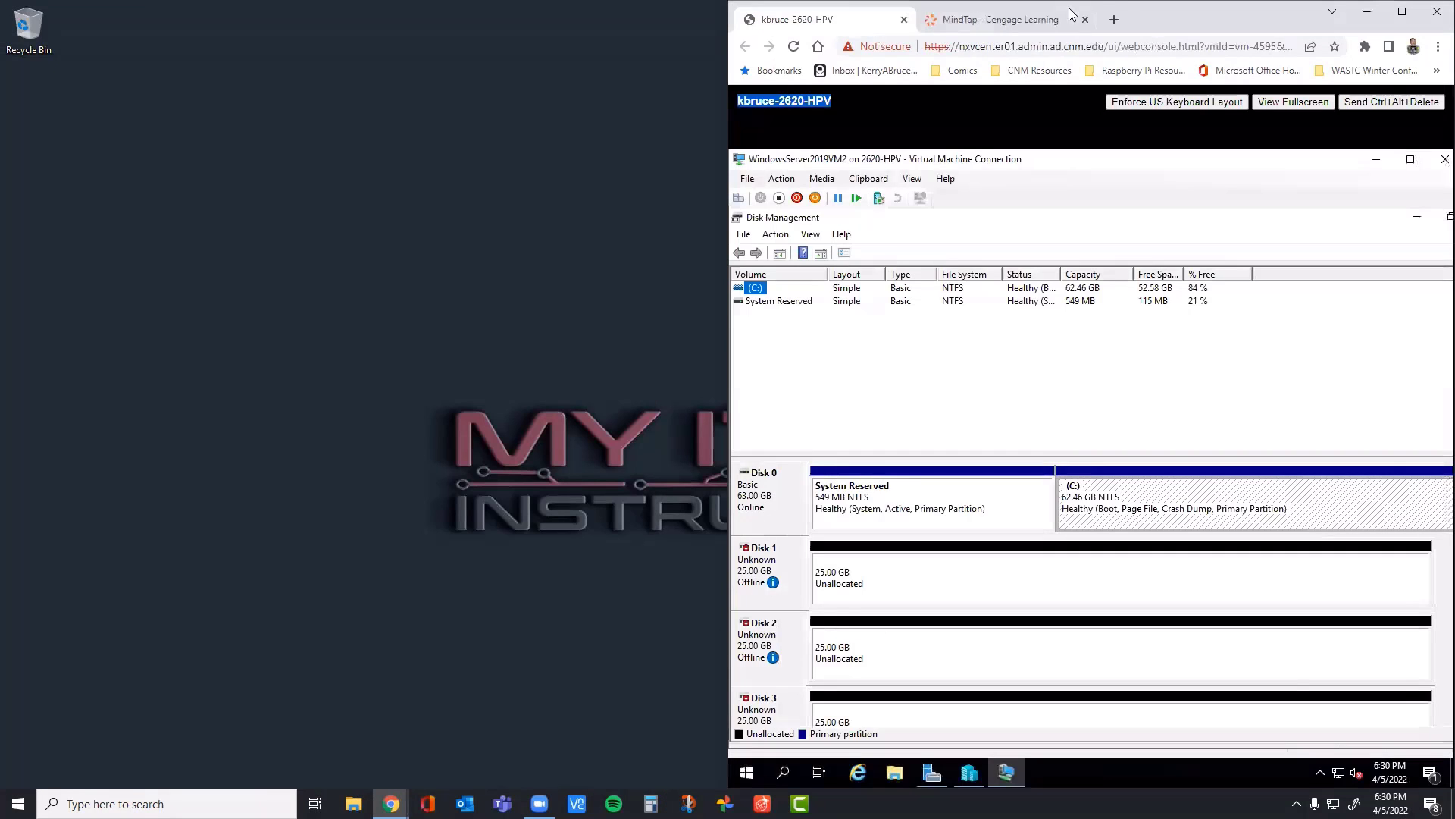
Step: Check the MindTap and virtual machine console tabs in the combined browser window, and maximize that window
click(1062, 23)
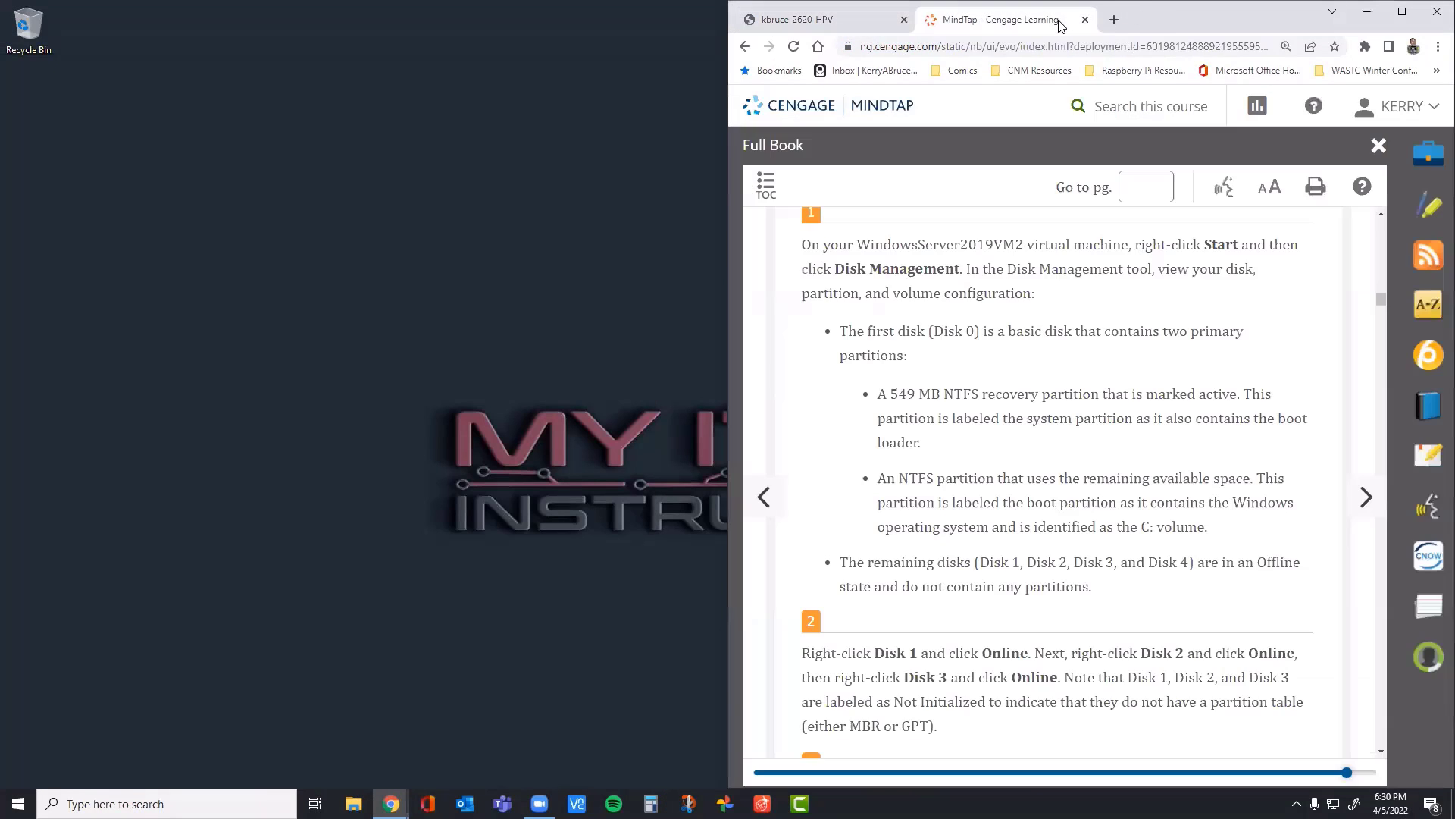
click(834, 19)
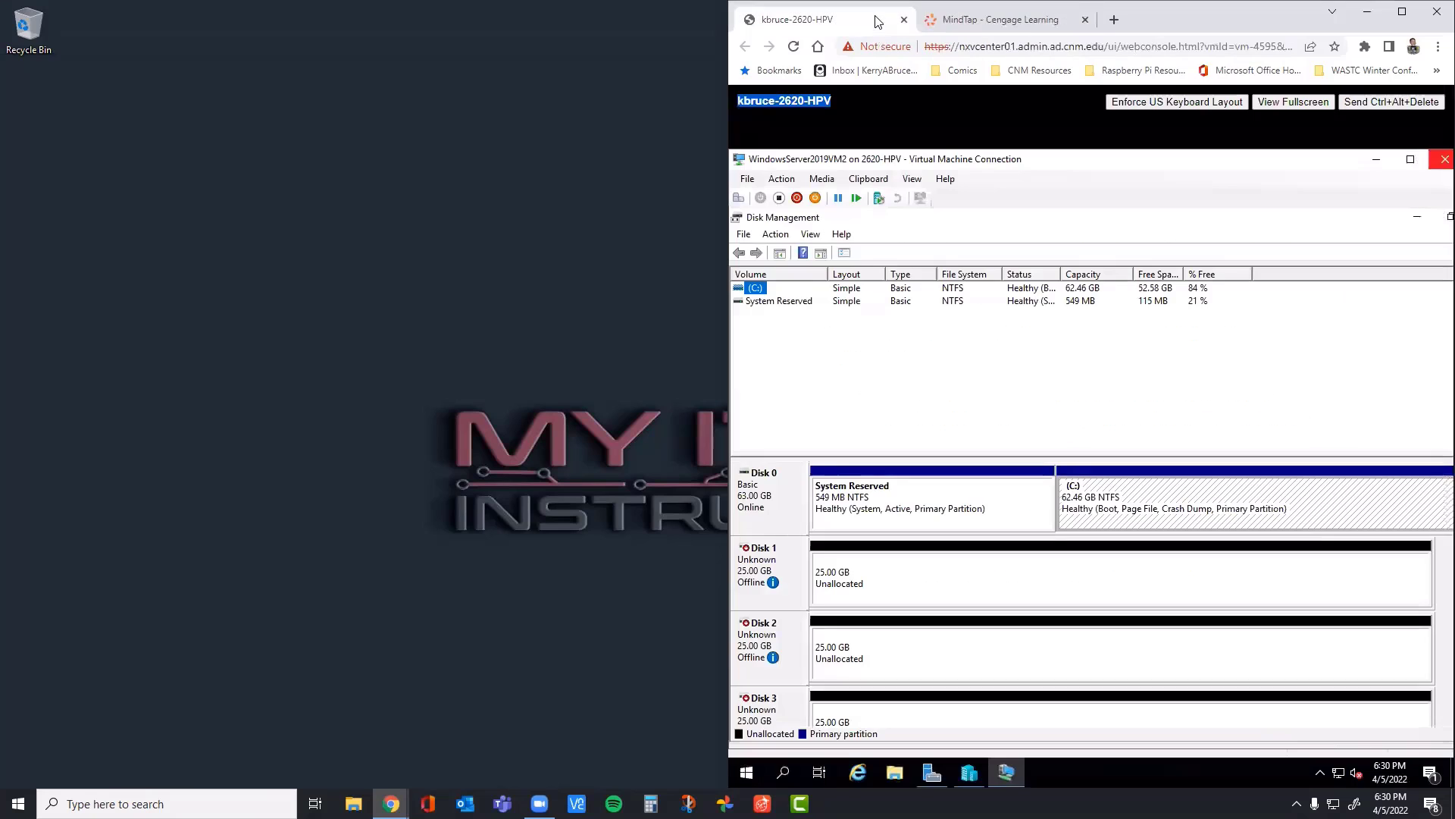
double_click(1165, 15)
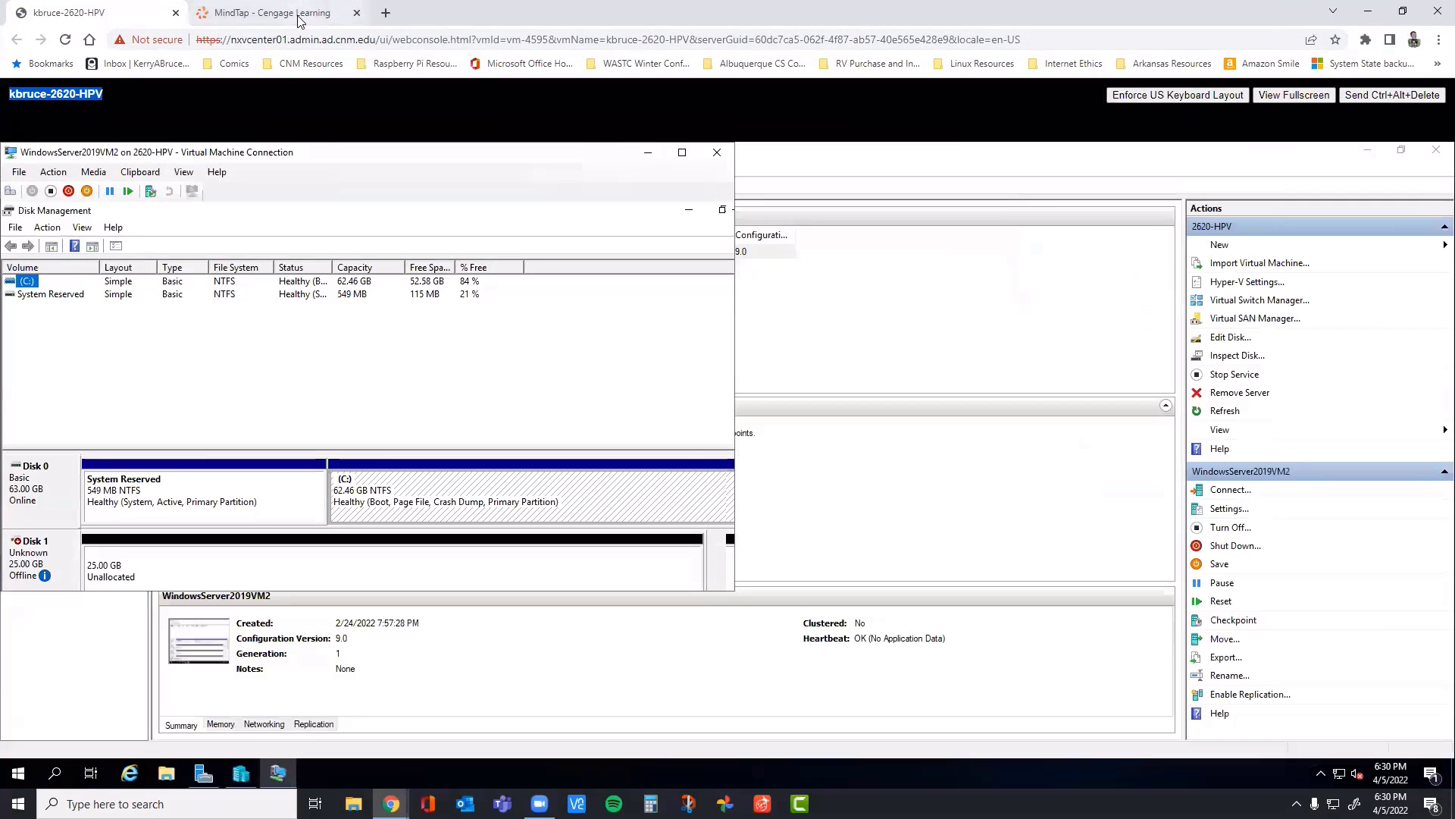
Step: Review the opening steps of Project 7-2, Disk Management (Simple Volumes), in the MindTap book and return to the virtual machine console
click(299, 20)
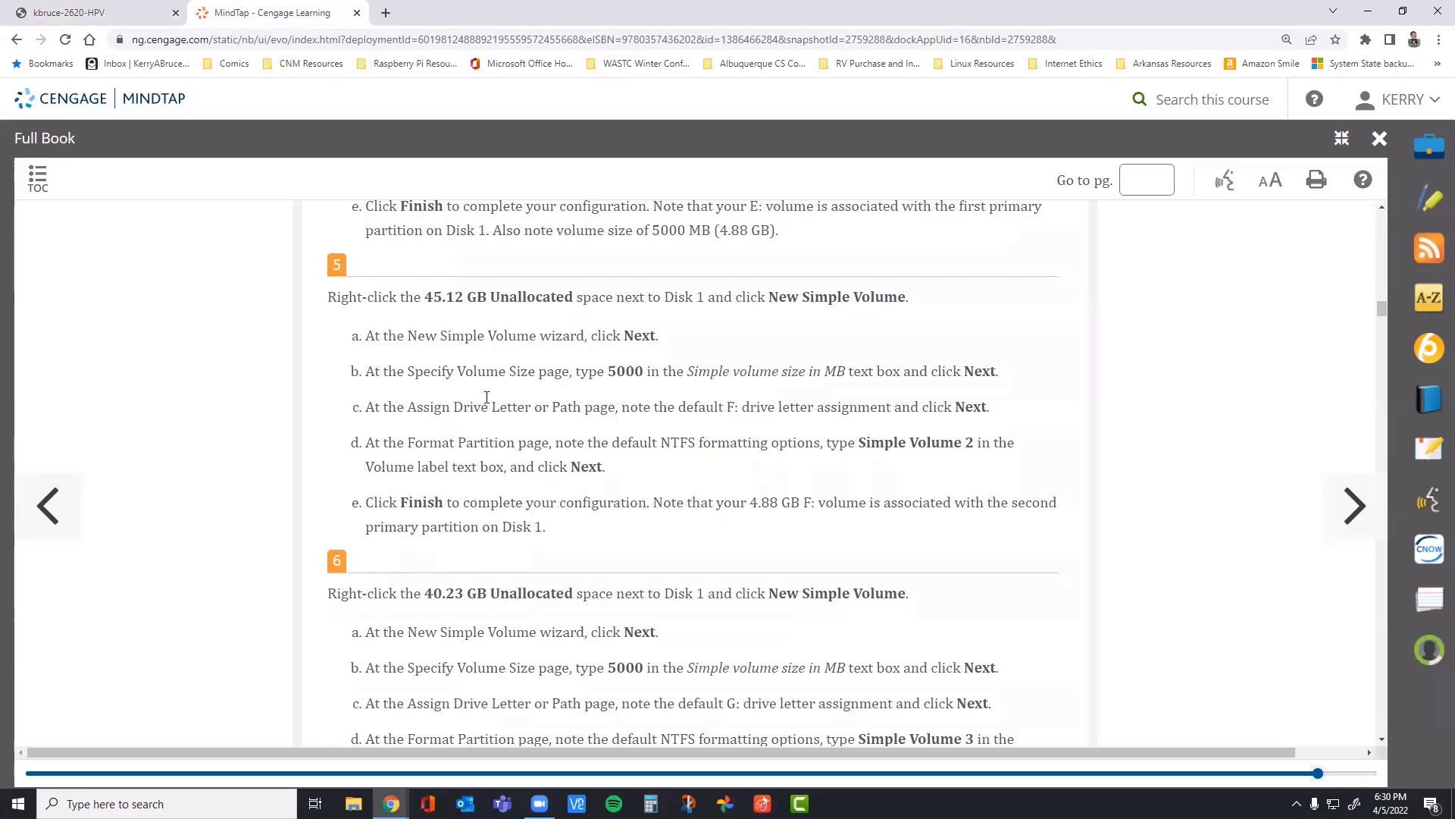
scroll(486, 397, up, 1)
scroll(485, 402, up, 5)
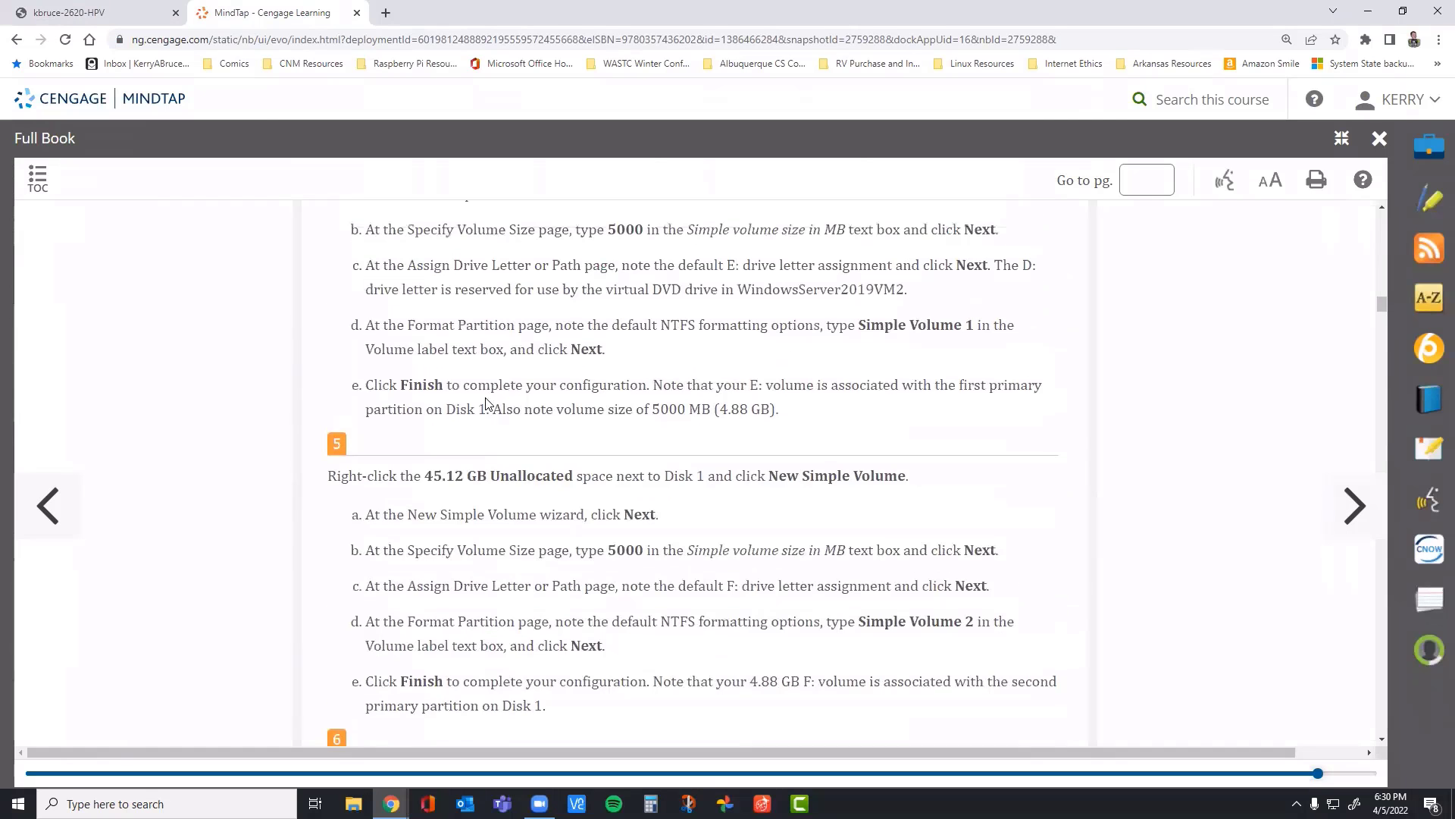
scroll(486, 403, up, 5)
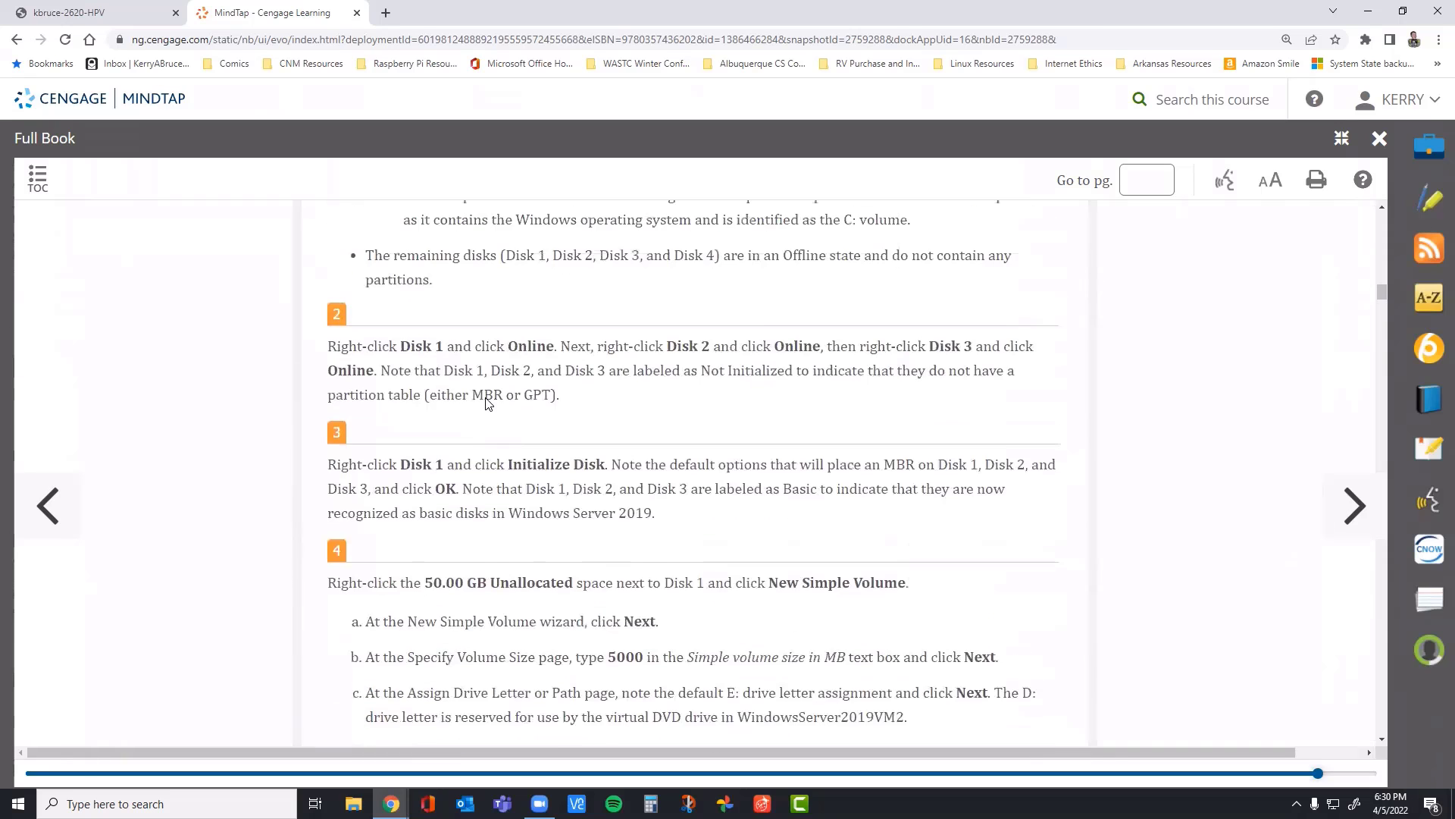
scroll(487, 403, up, 1)
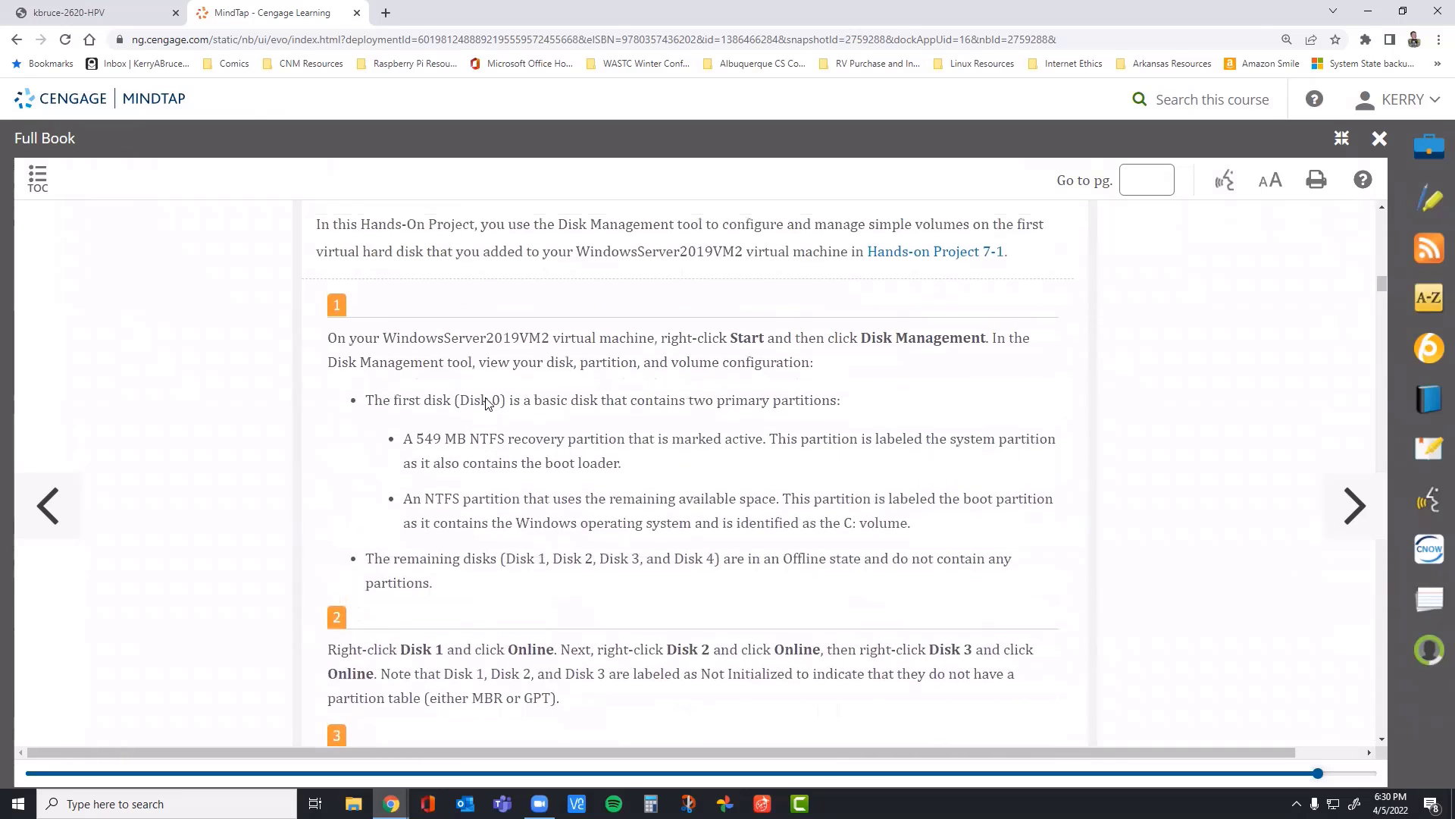
scroll(486, 402, up, 2)
scroll(484, 432, down, 2)
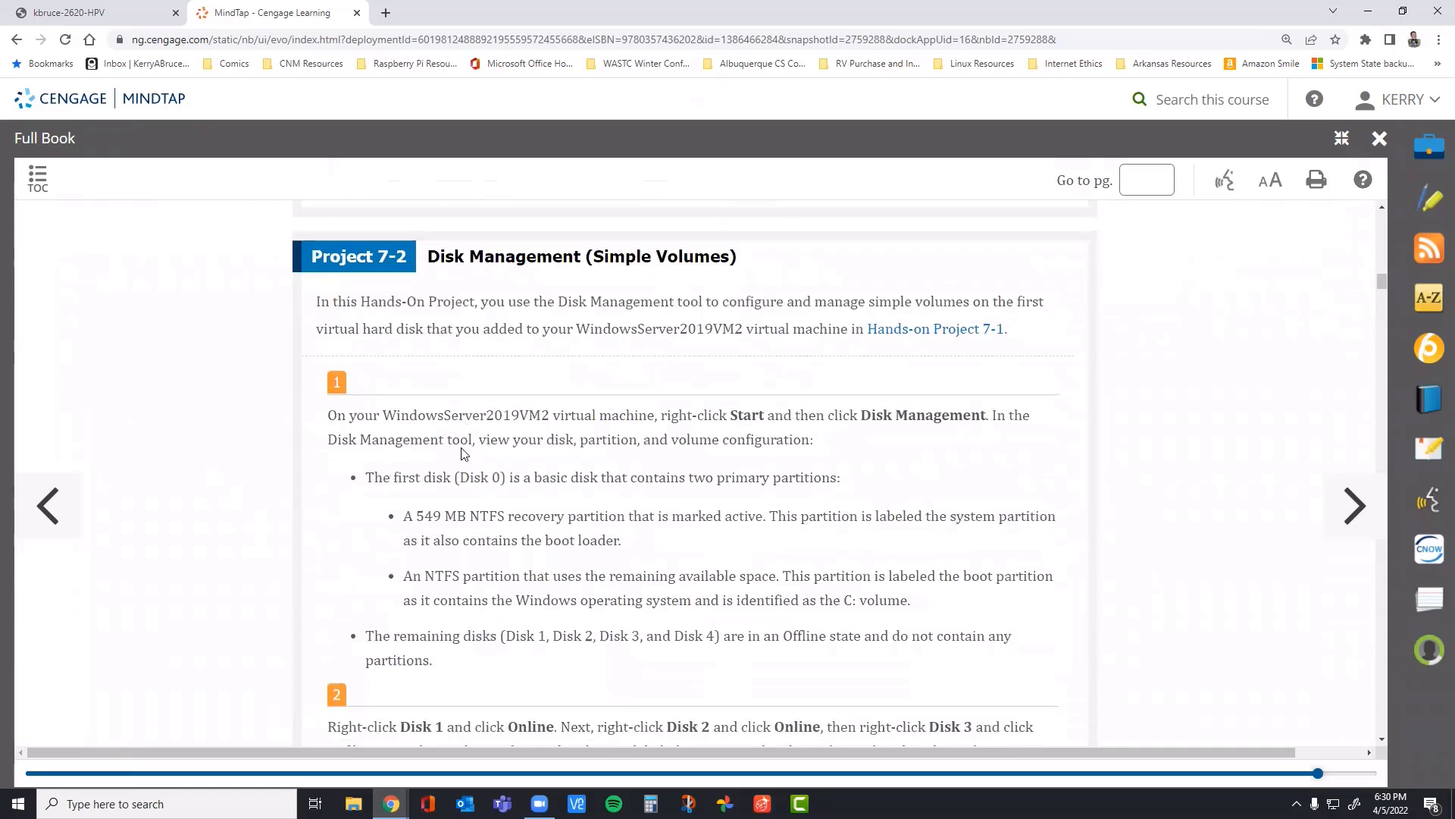
scroll(483, 433, down, 2)
scroll(393, 322, up, 1)
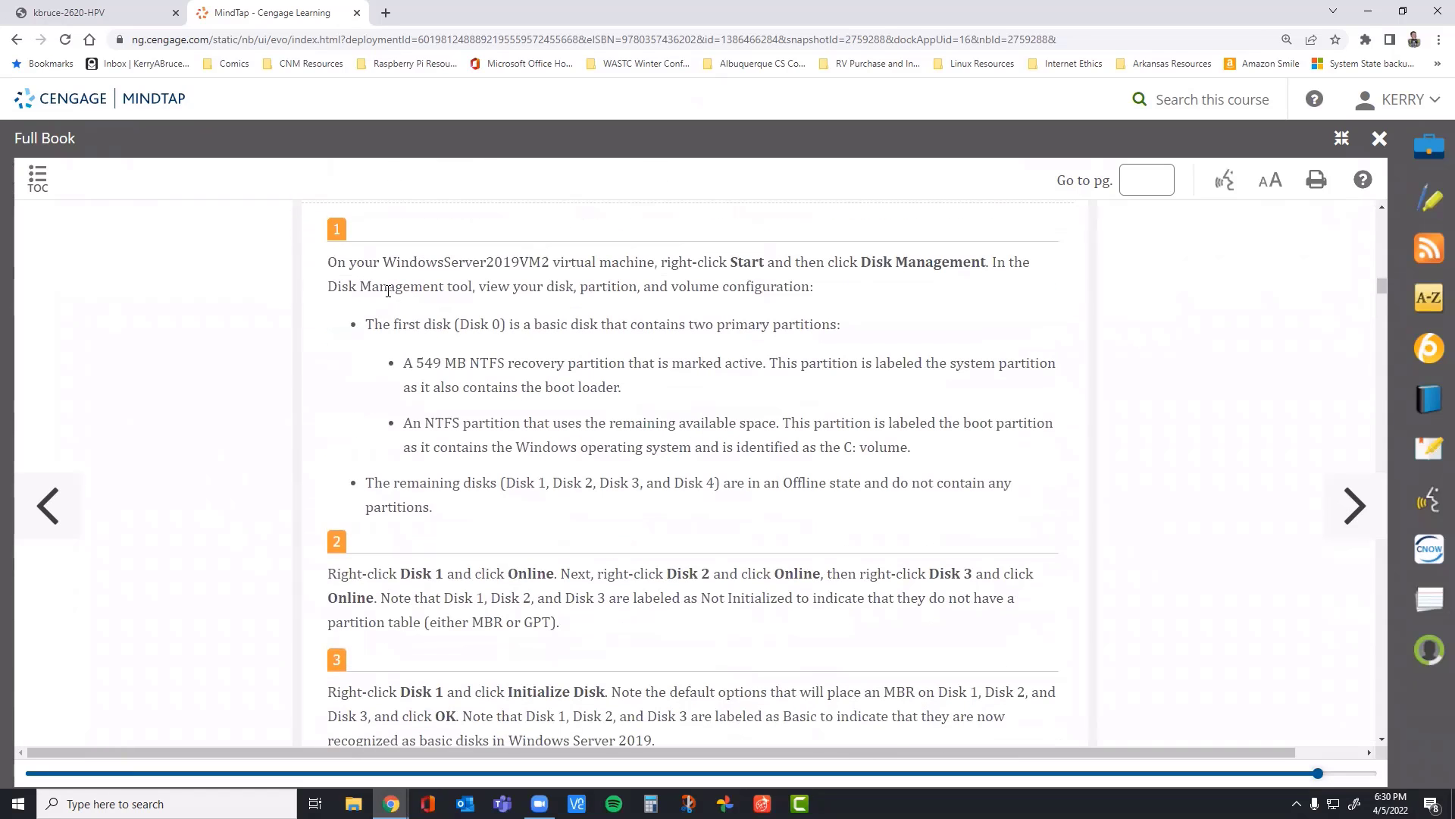
scroll(373, 235, up, 2)
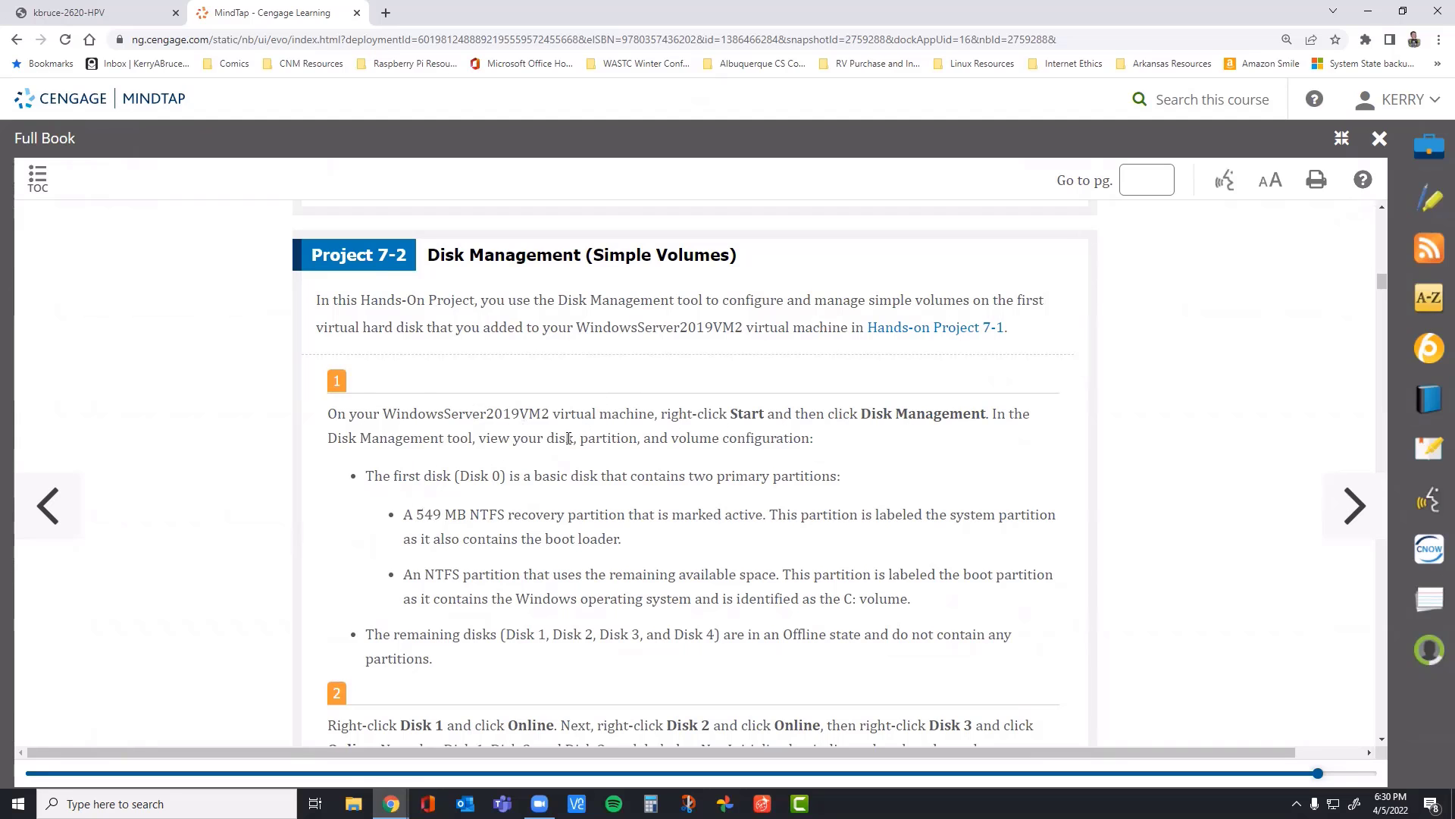
click(144, 14)
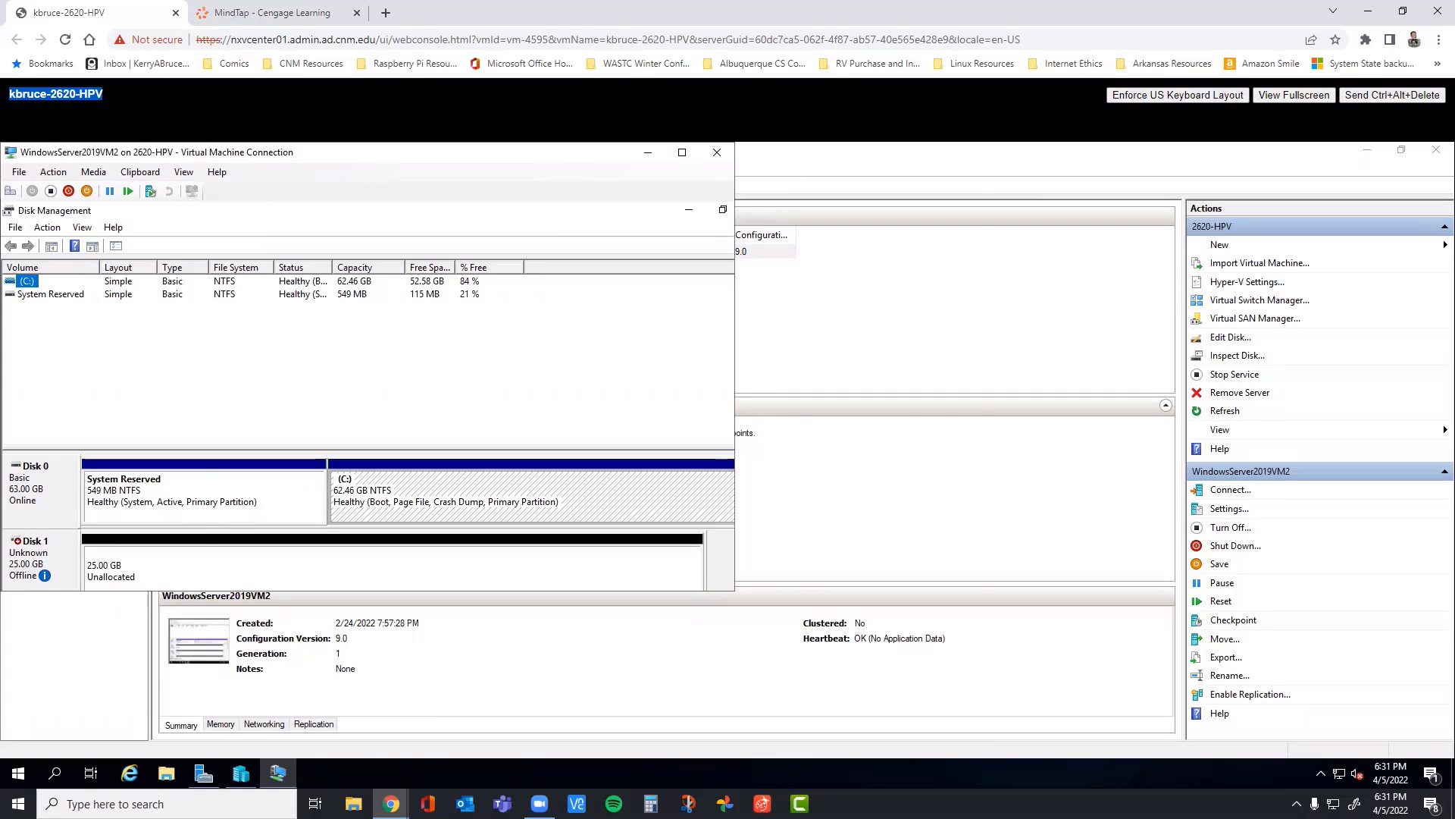
Step: Move the WindowsServer2019VM2 connection window aside, clear Hyper-V Manager off the desktop, and expand the connection to full screen
drag(381, 161, 629, 196)
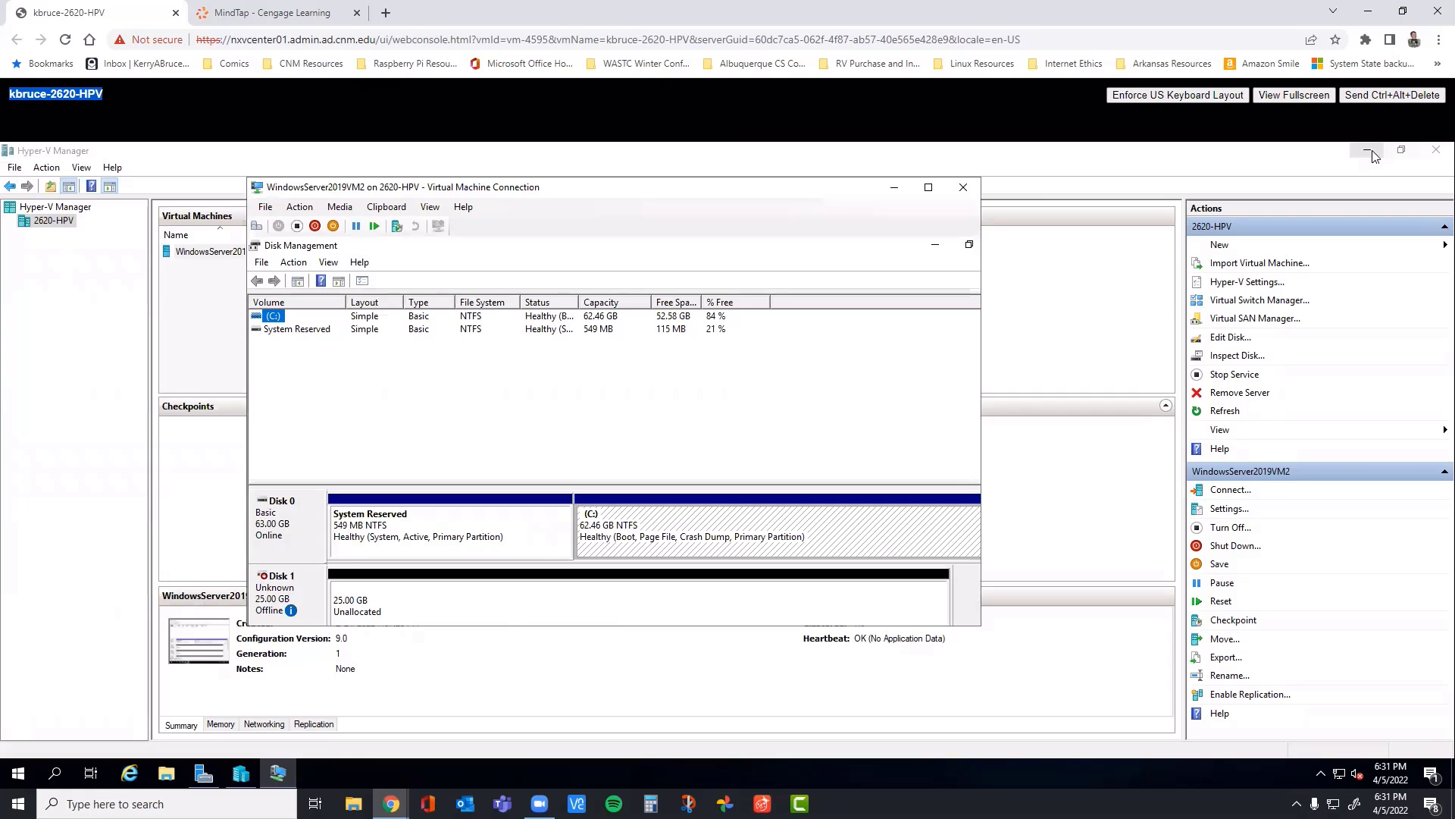
click(1425, 154)
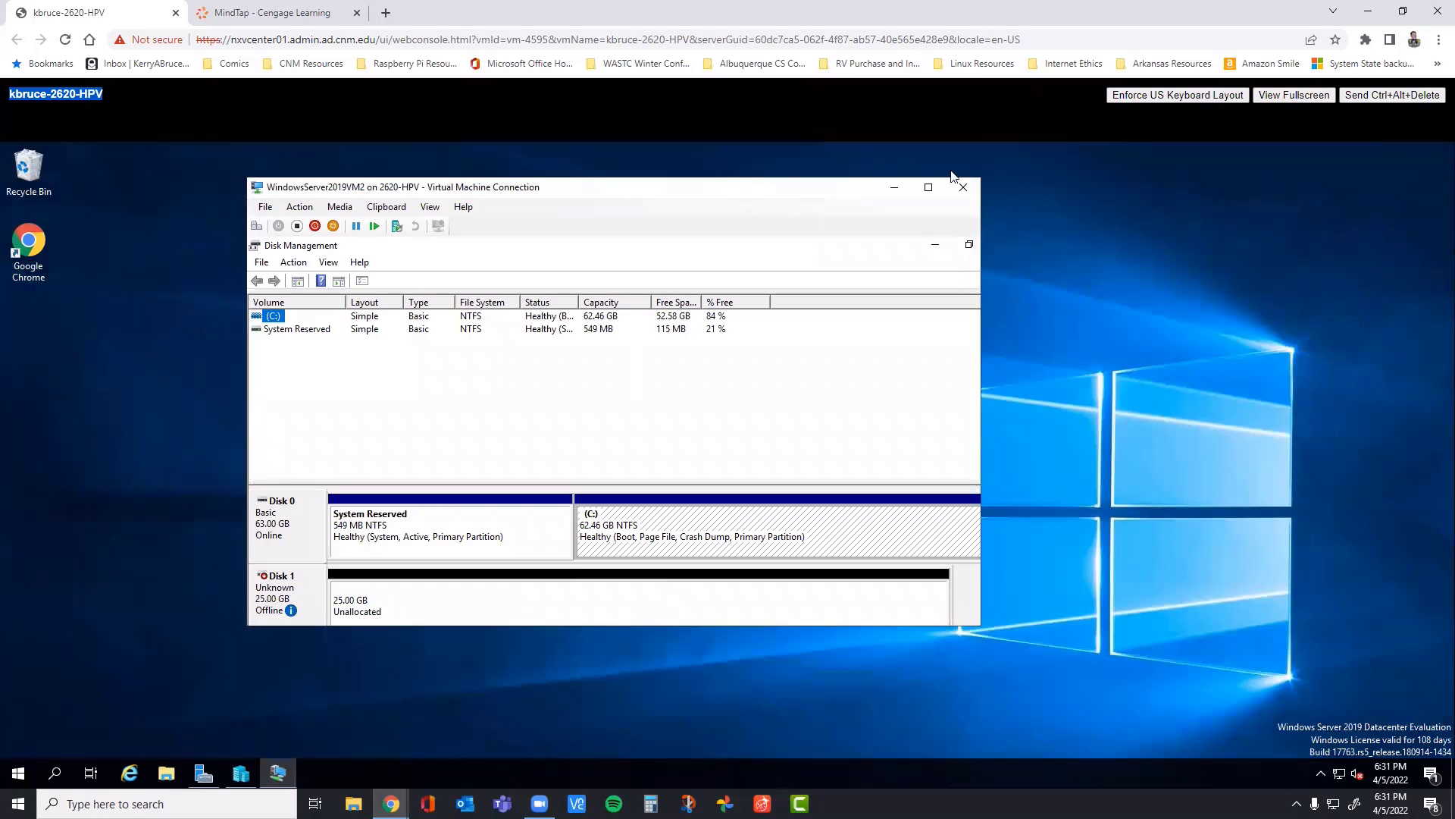
click(927, 186)
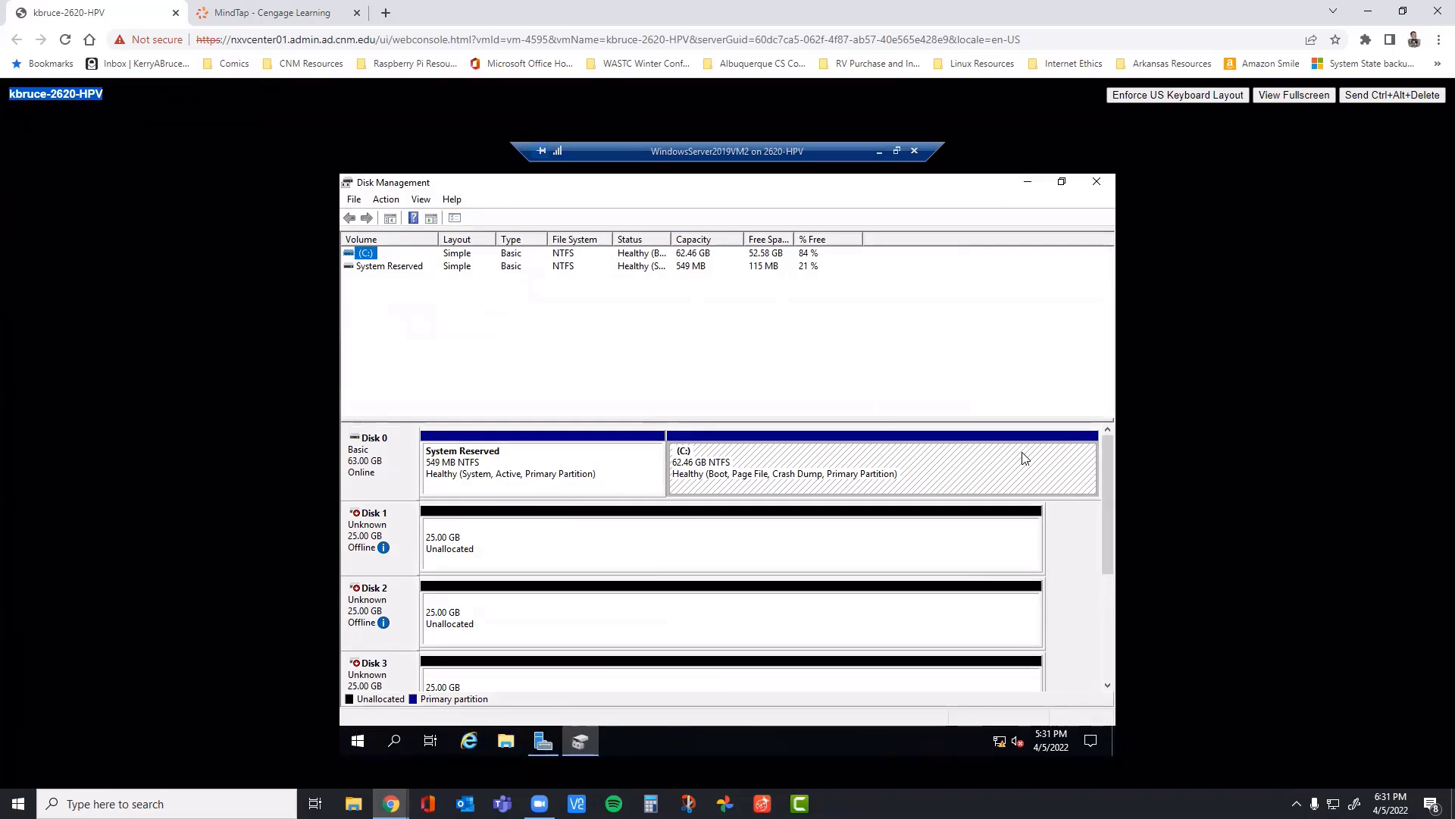
Step: Read step 2 of Project 7-2 in the MindTap book and bring Disk 1, Disk 2 and Disk 3 online in the virtual machine
click(281, 13)
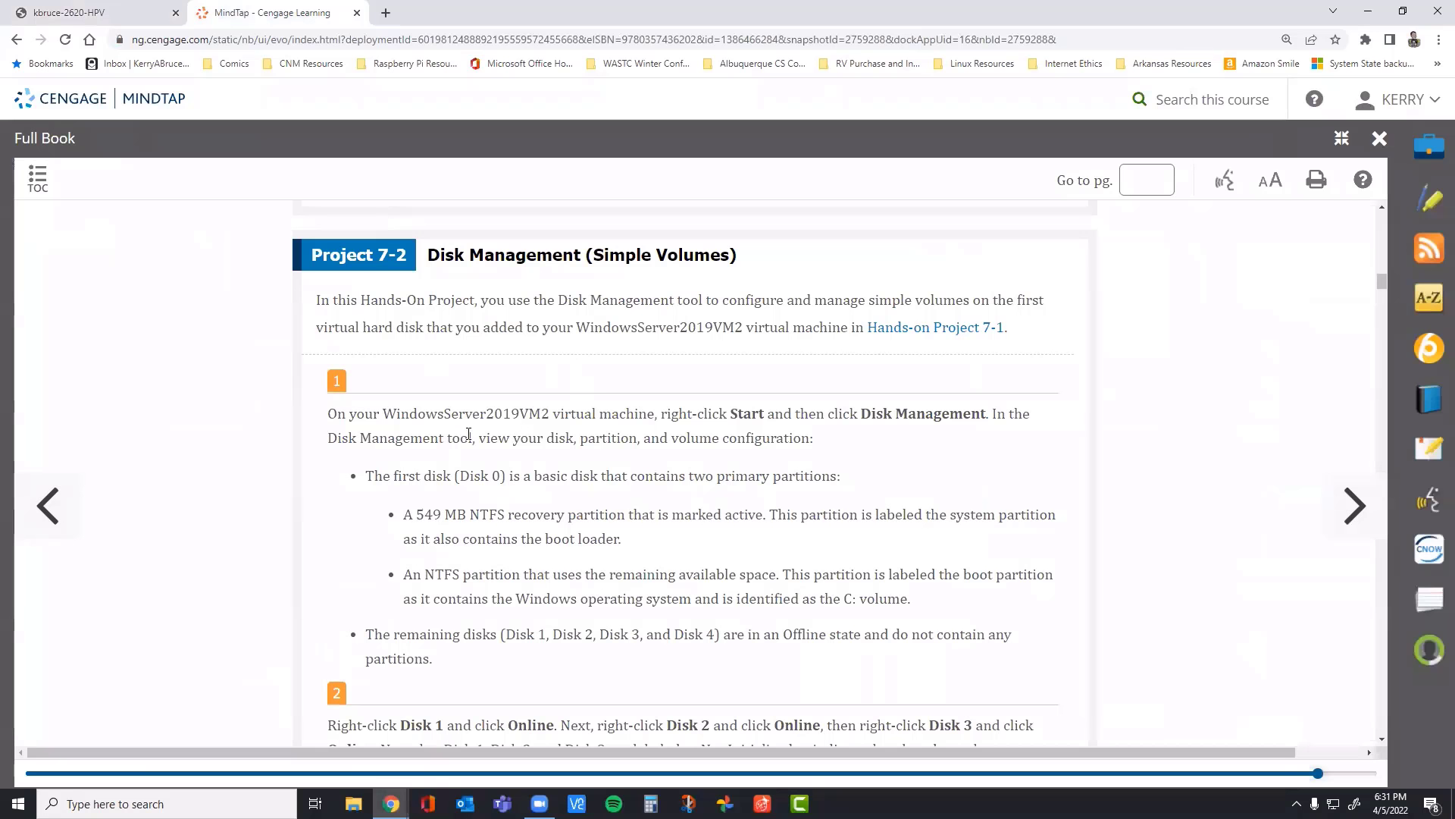
scroll(535, 428, down, 2)
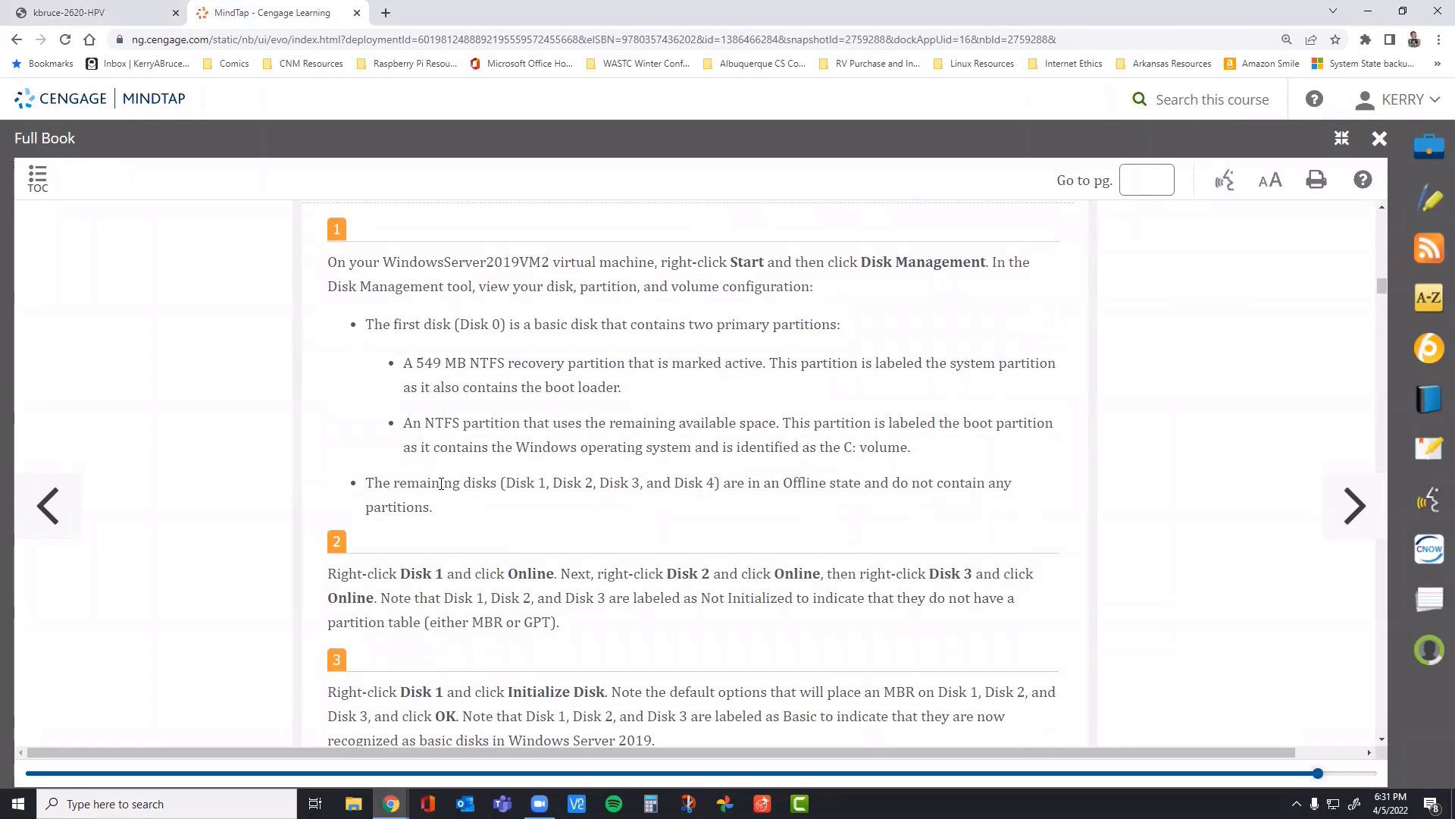
scroll(327, 413, down, 2)
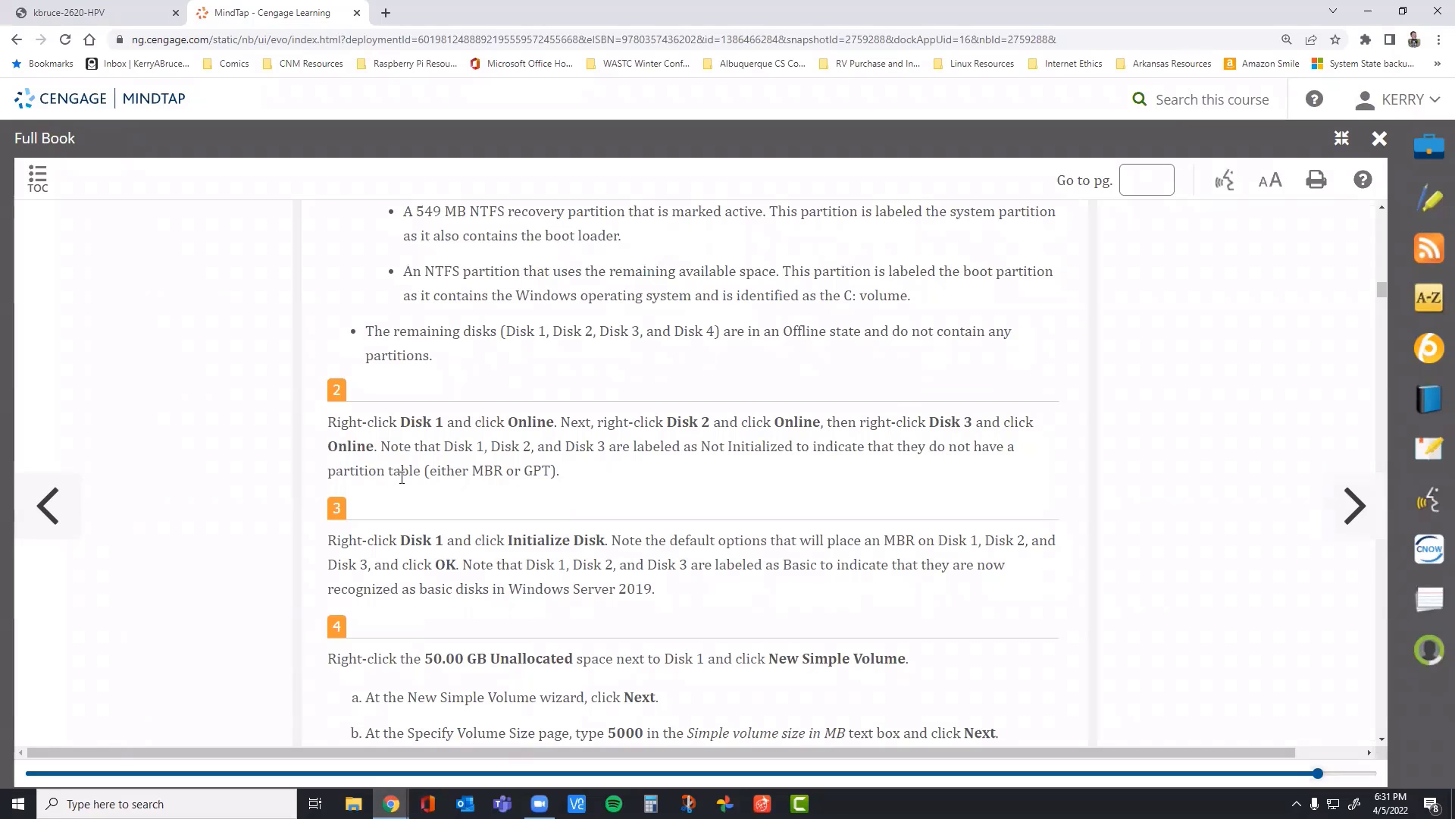
click(114, 19)
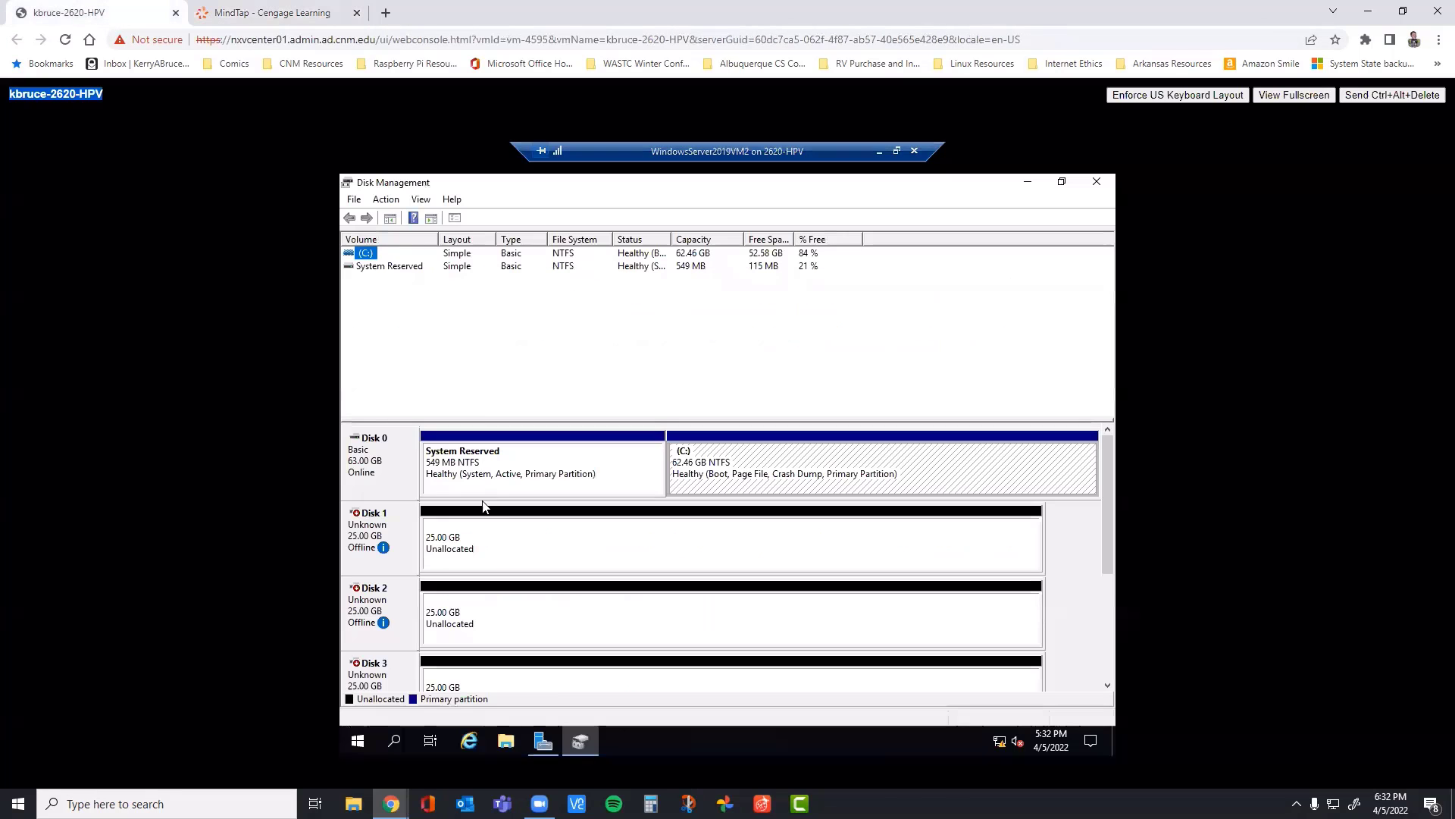
right_click(375, 532)
click(412, 540)
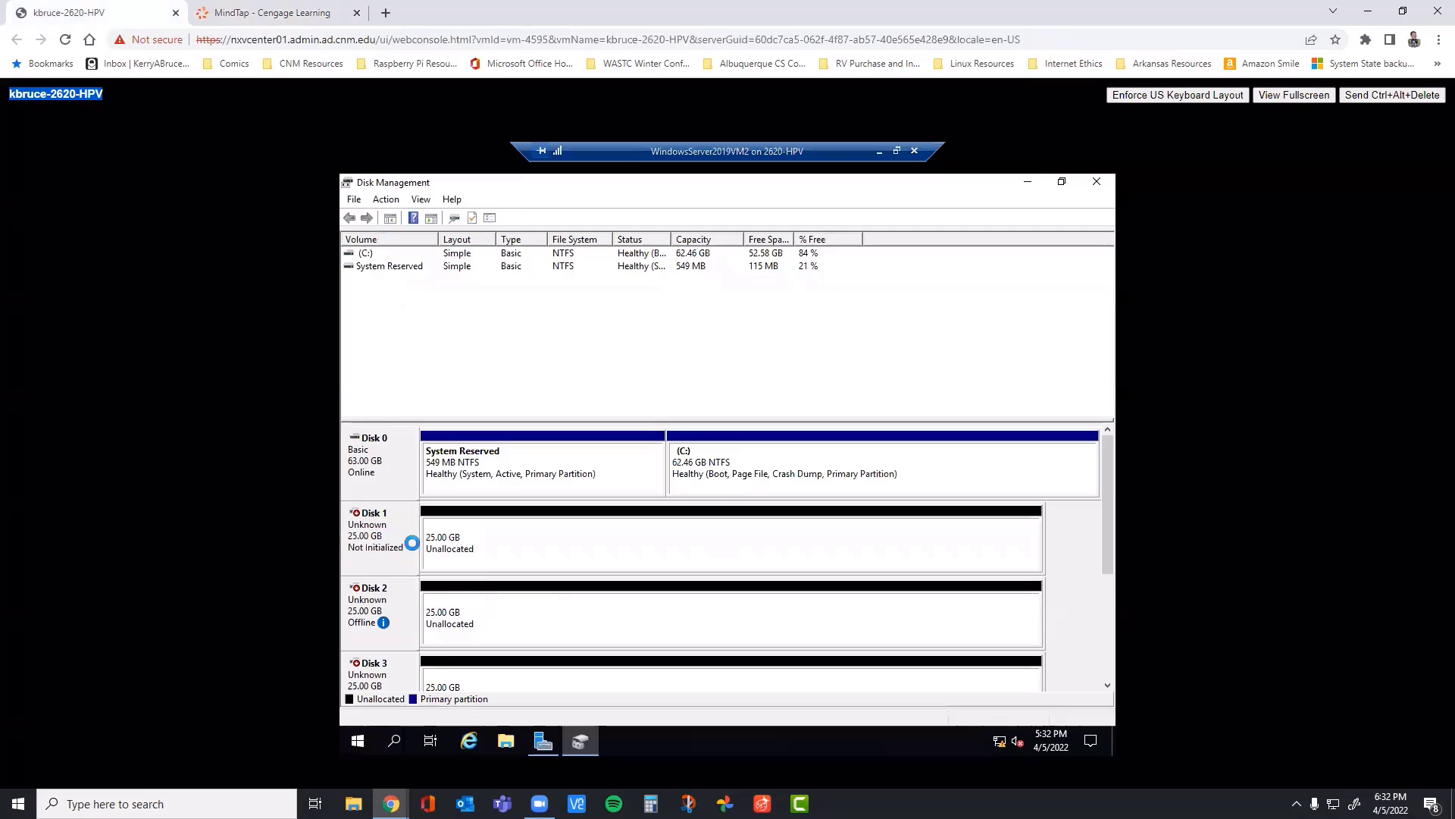
right_click(395, 614)
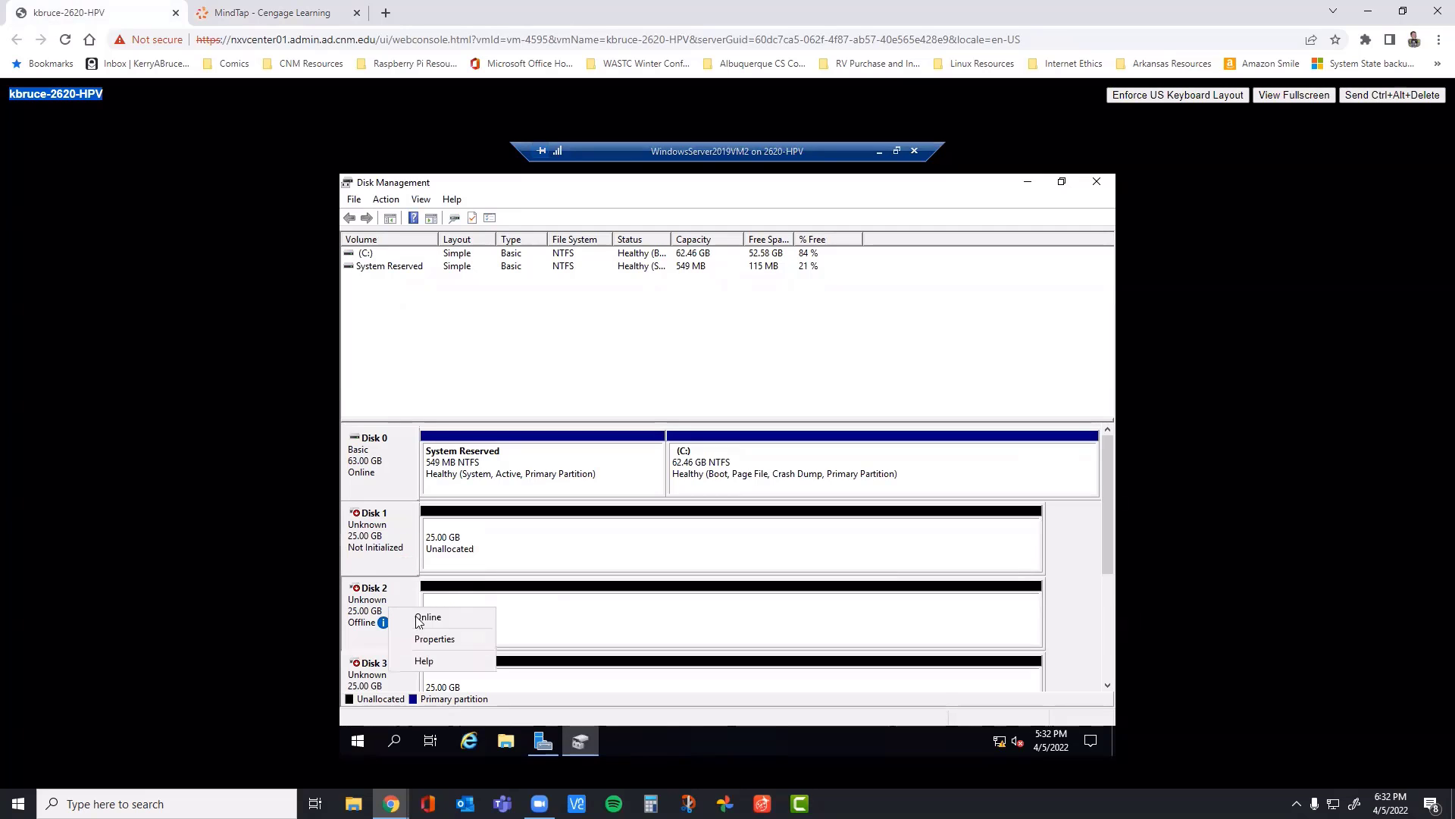
click(417, 616)
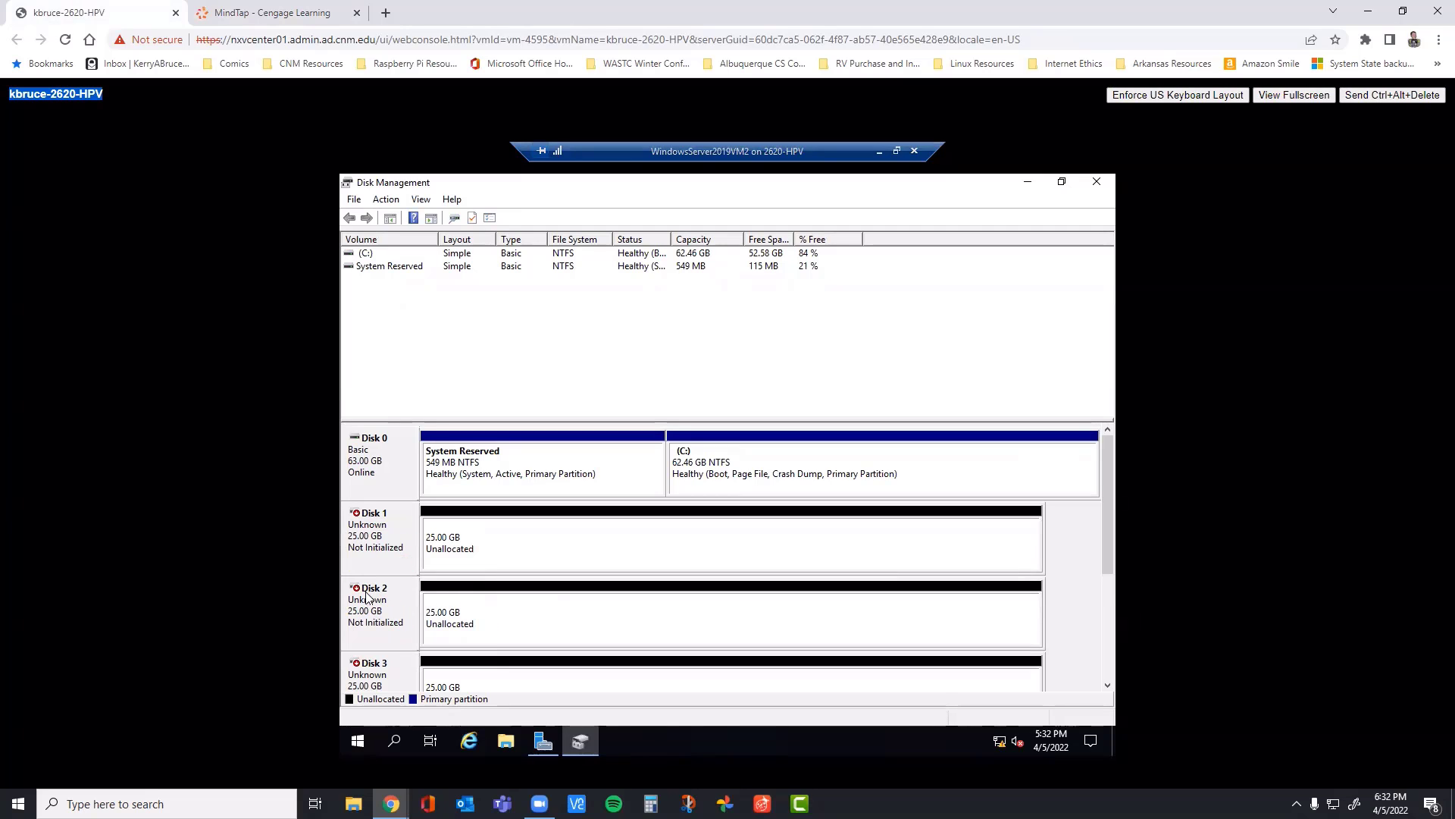
right_click(385, 671)
click(418, 616)
Step: Recheck steps 2 and 3 of Project 7-2 in the MindTap book and return to the virtual machine console
click(295, 16)
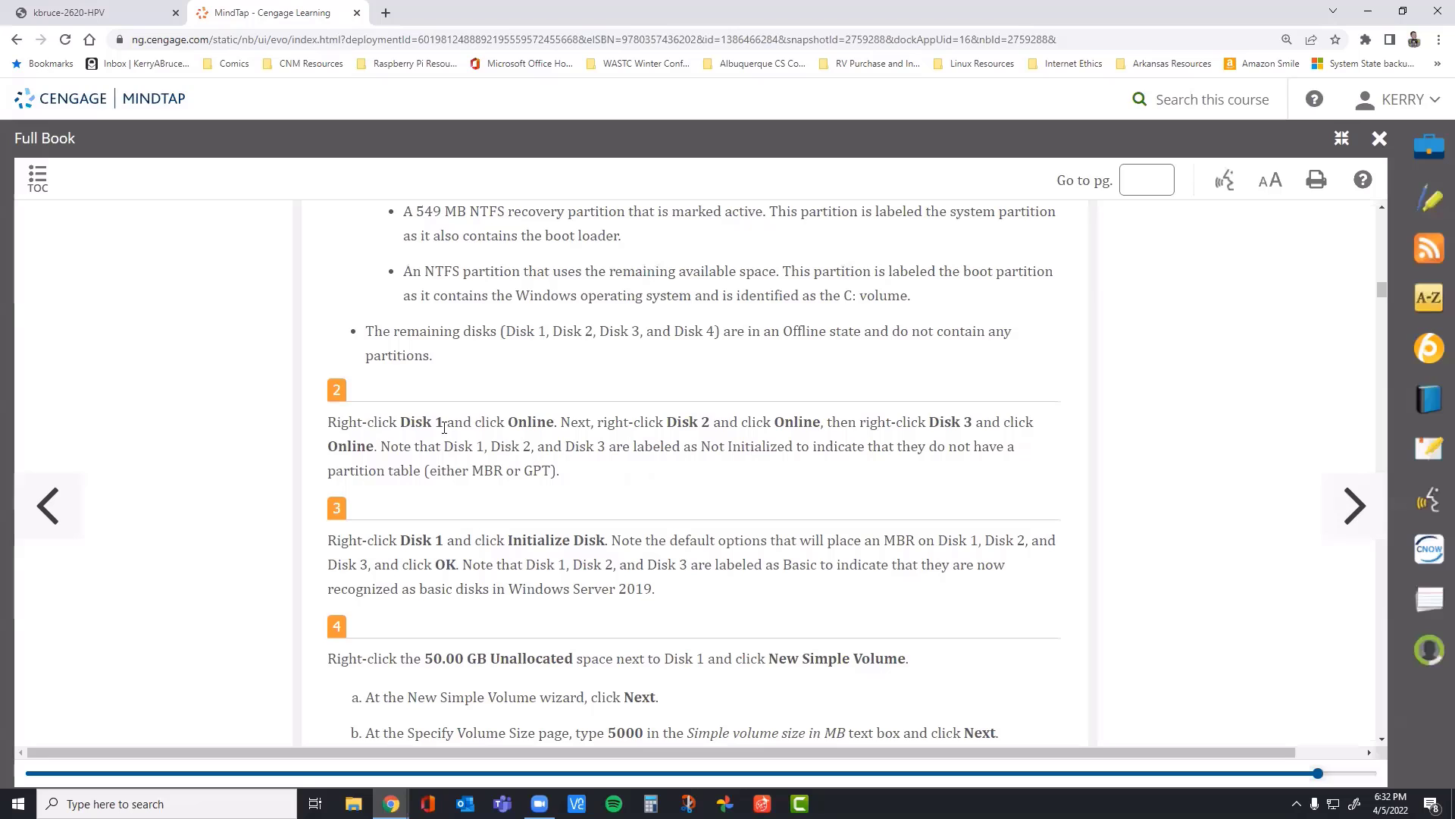
double_click(971, 422)
drag(713, 422, 666, 422)
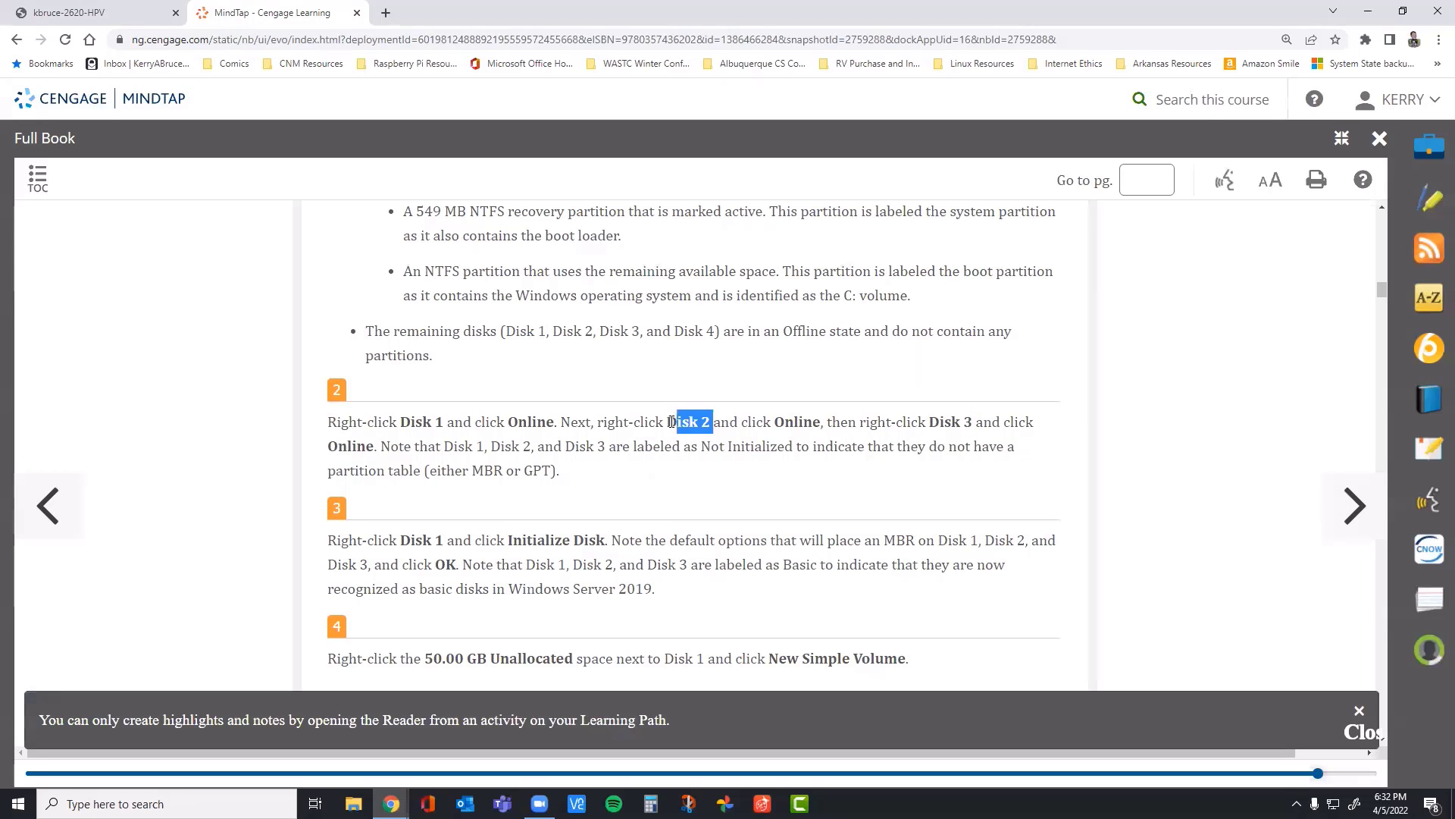
click(435, 422)
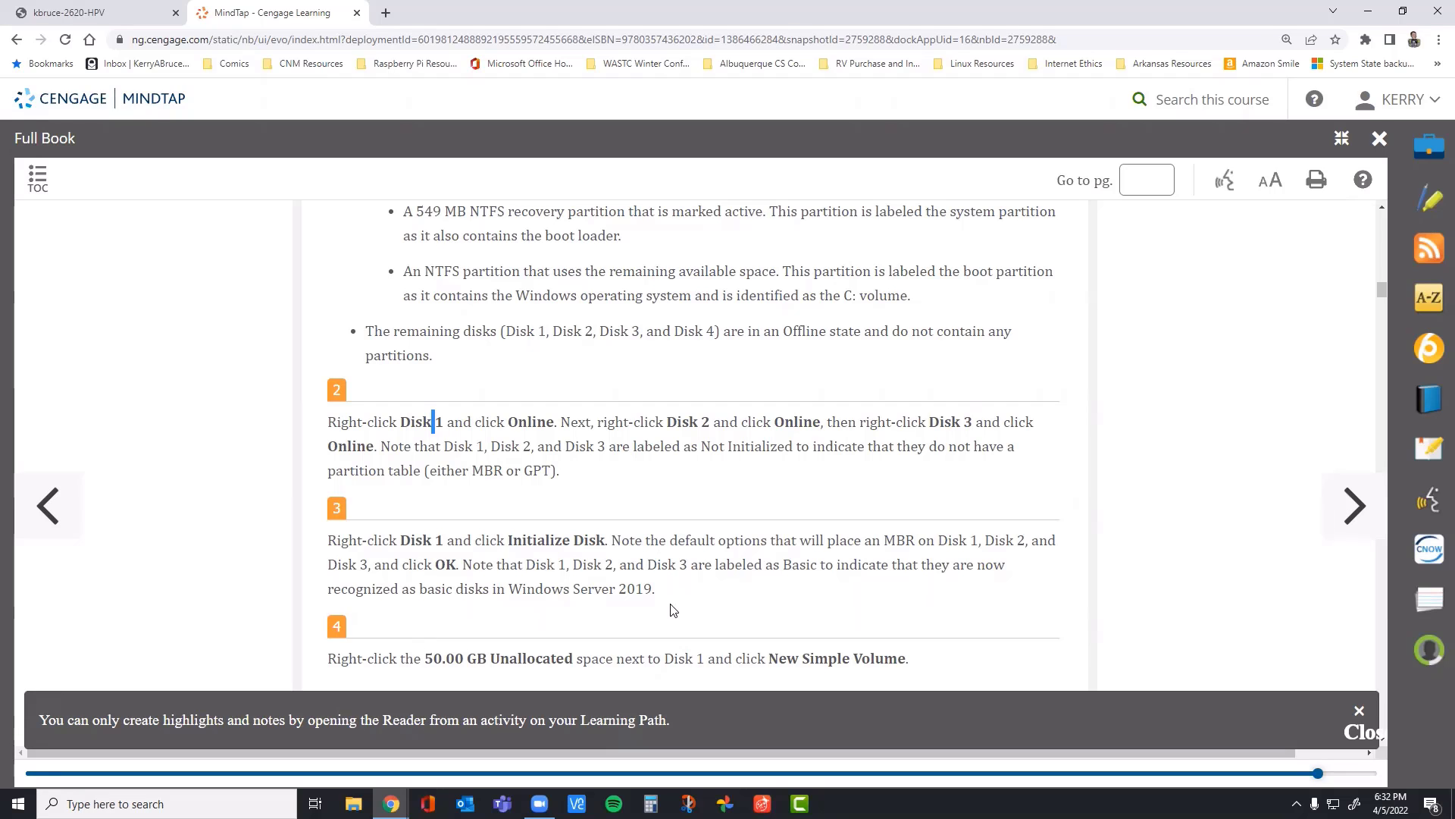
scroll(672, 596, down, 1)
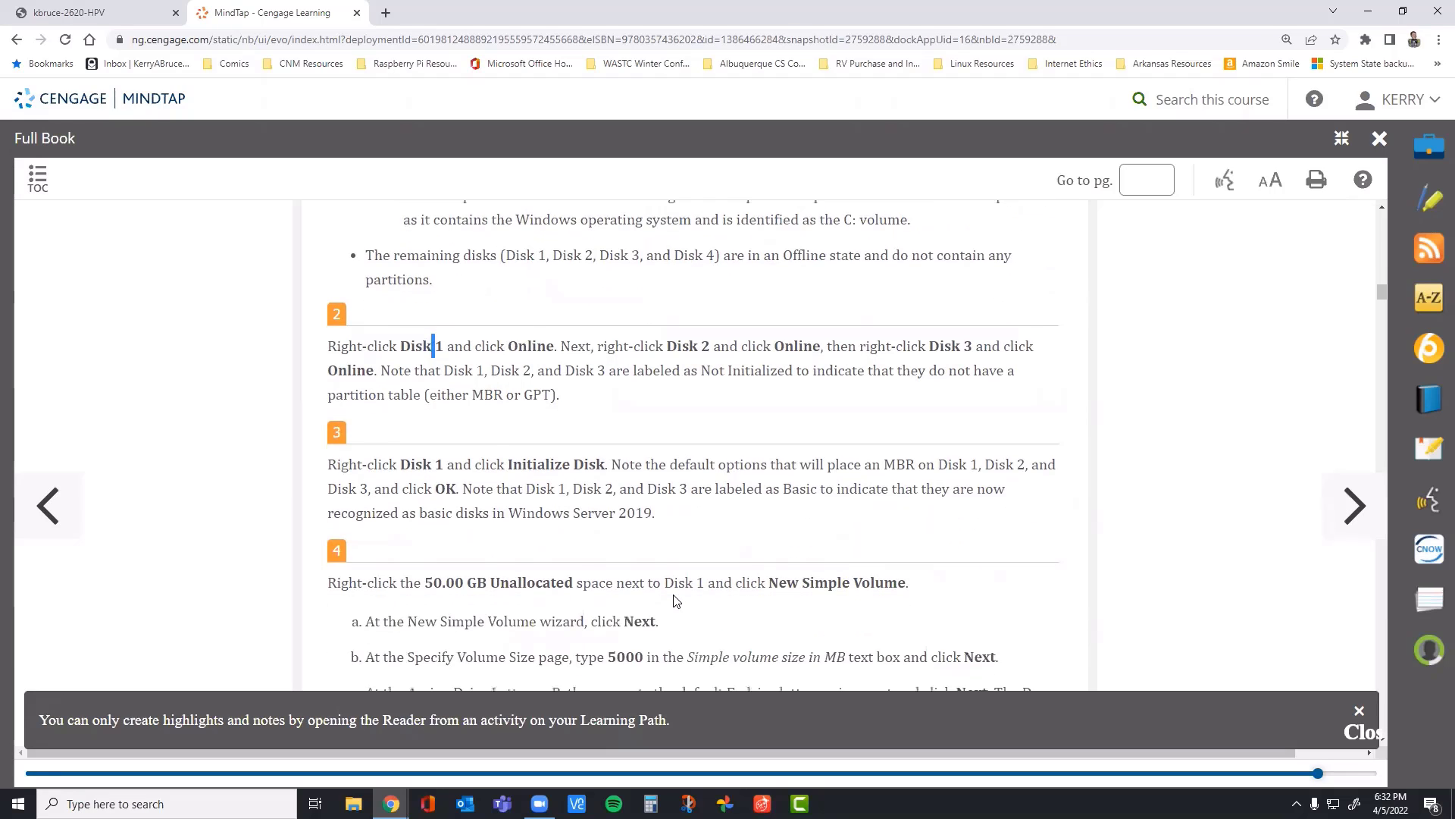
scroll(613, 567, up, 1)
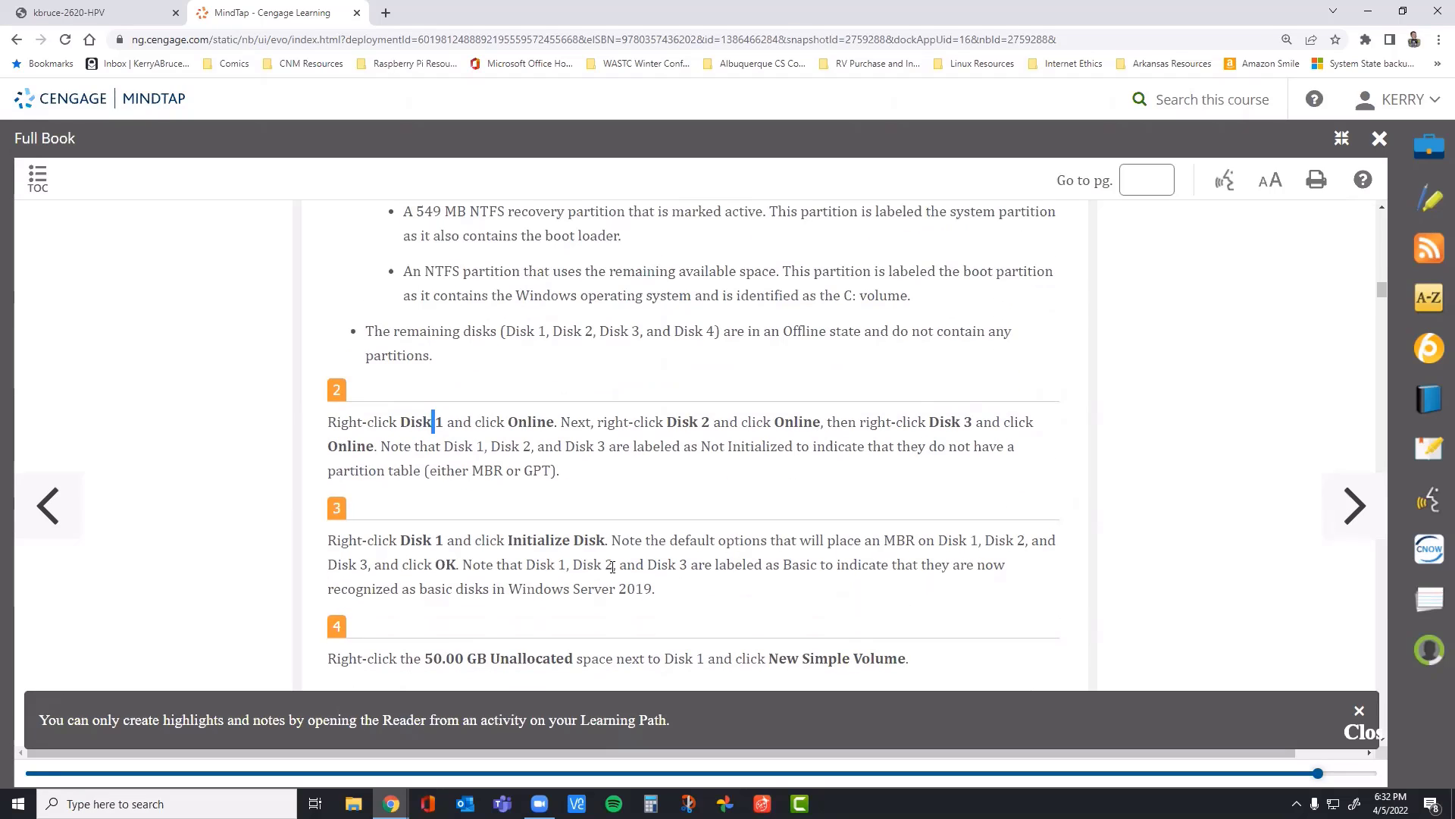
click(155, 12)
Step: Initialize Disk 1, Disk 2 and Disk 3 with the MBR (Master Boot Record) partition style
right_click(384, 530)
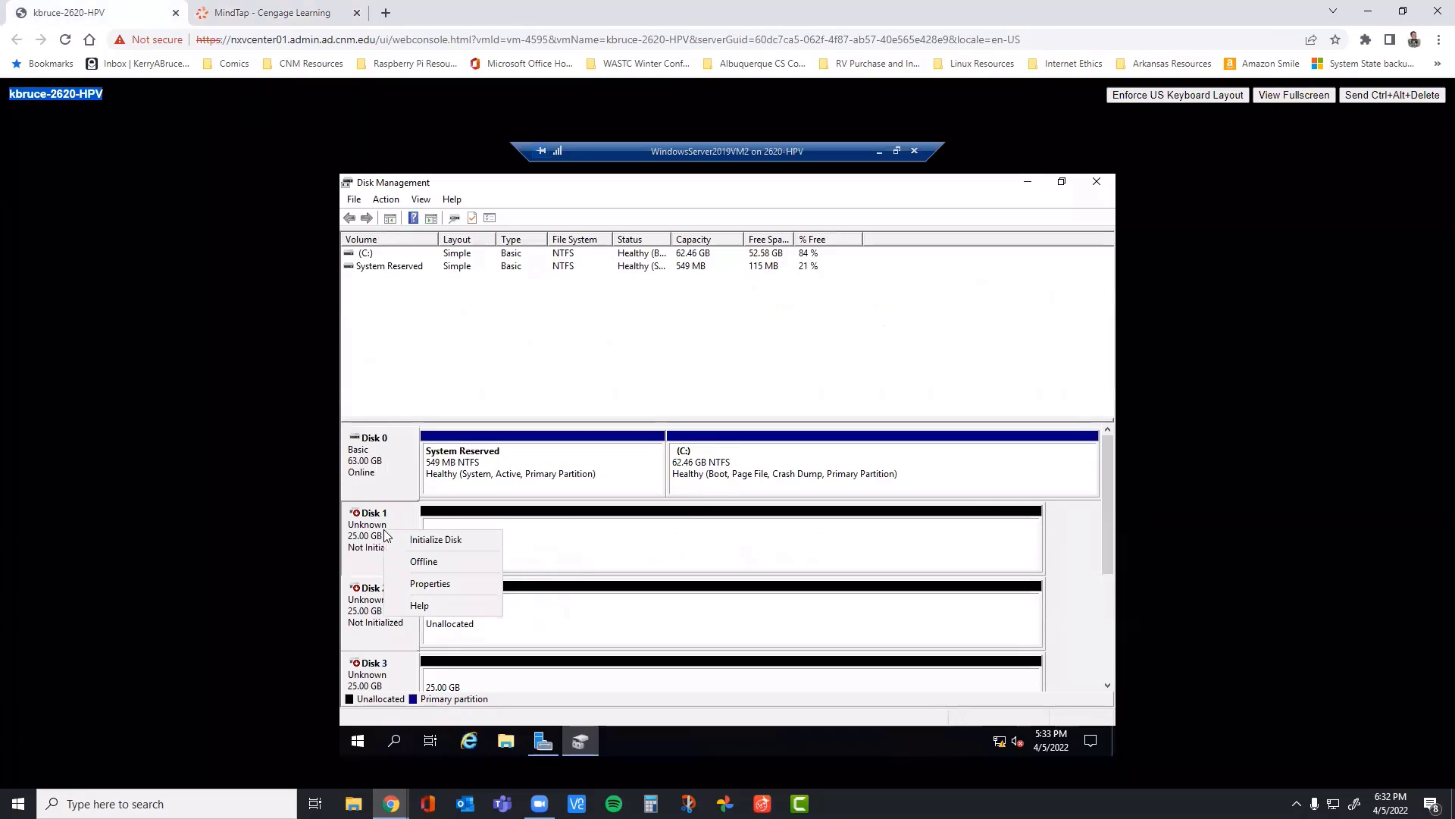
click(423, 541)
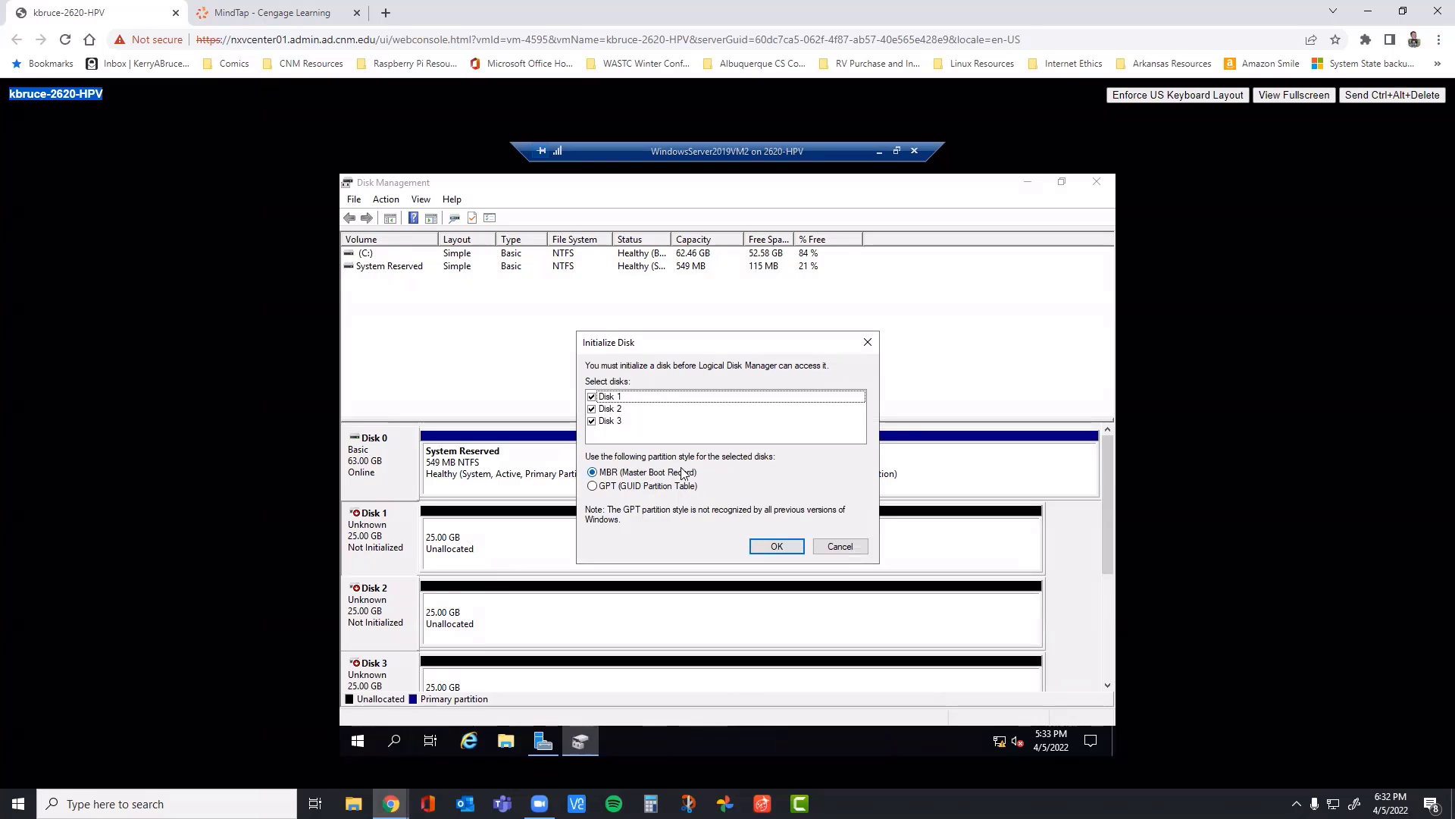
click(777, 546)
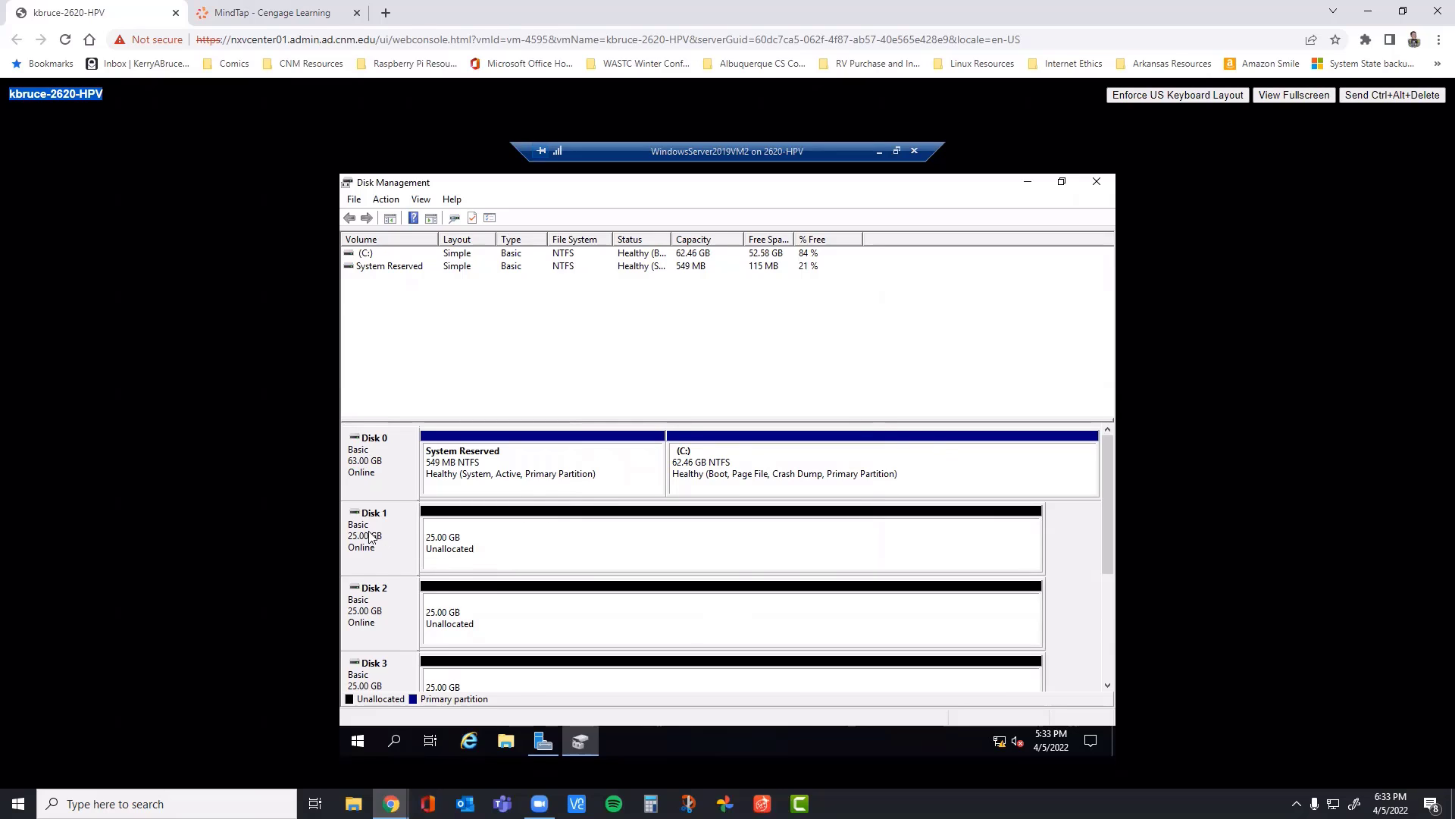
Step: Highlight steps 2 and 3 in the MindTap book, read the simple volume instructions in step 4, and return to the virtual machine console
click(274, 15)
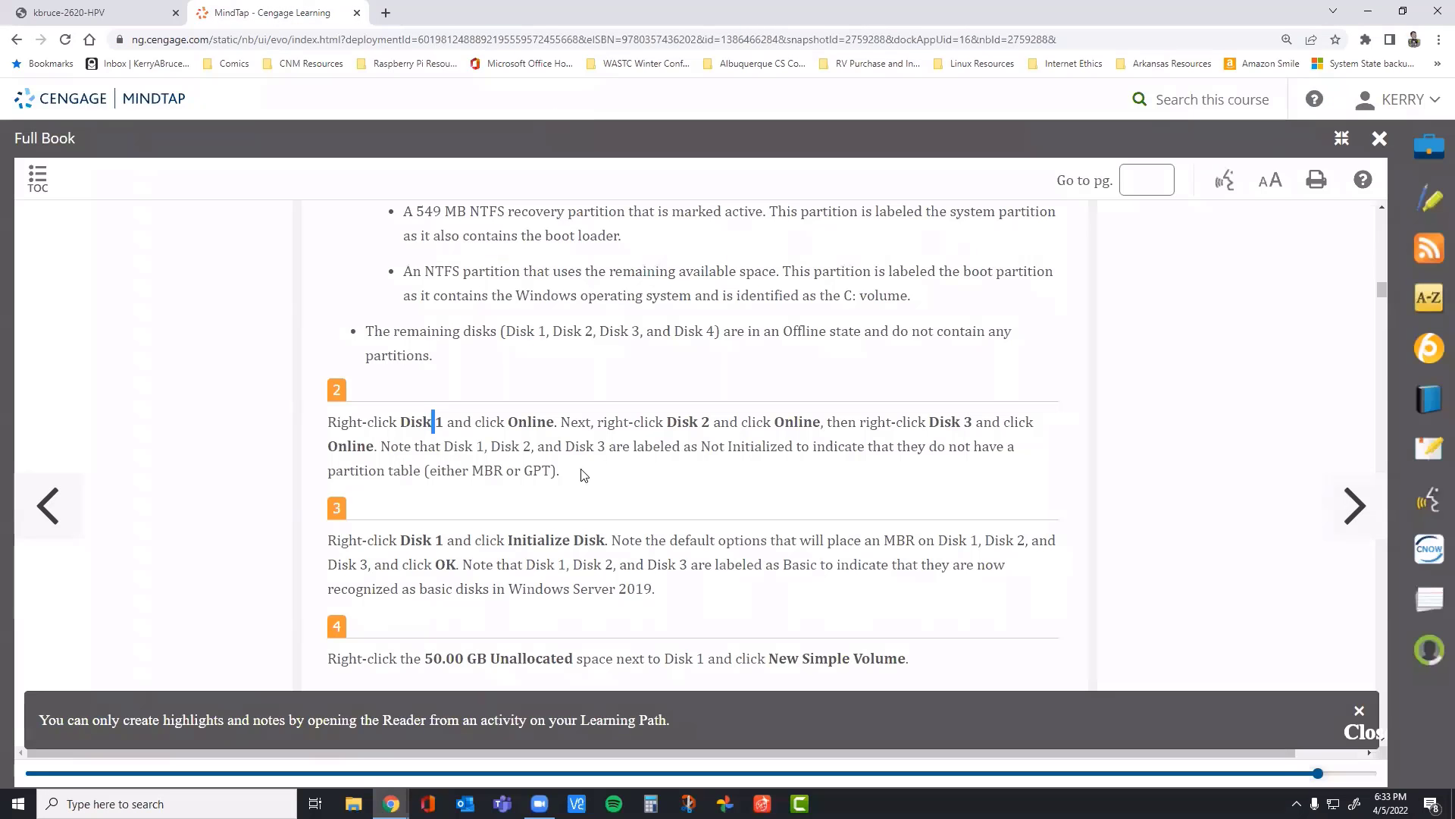
drag(585, 473, 333, 422)
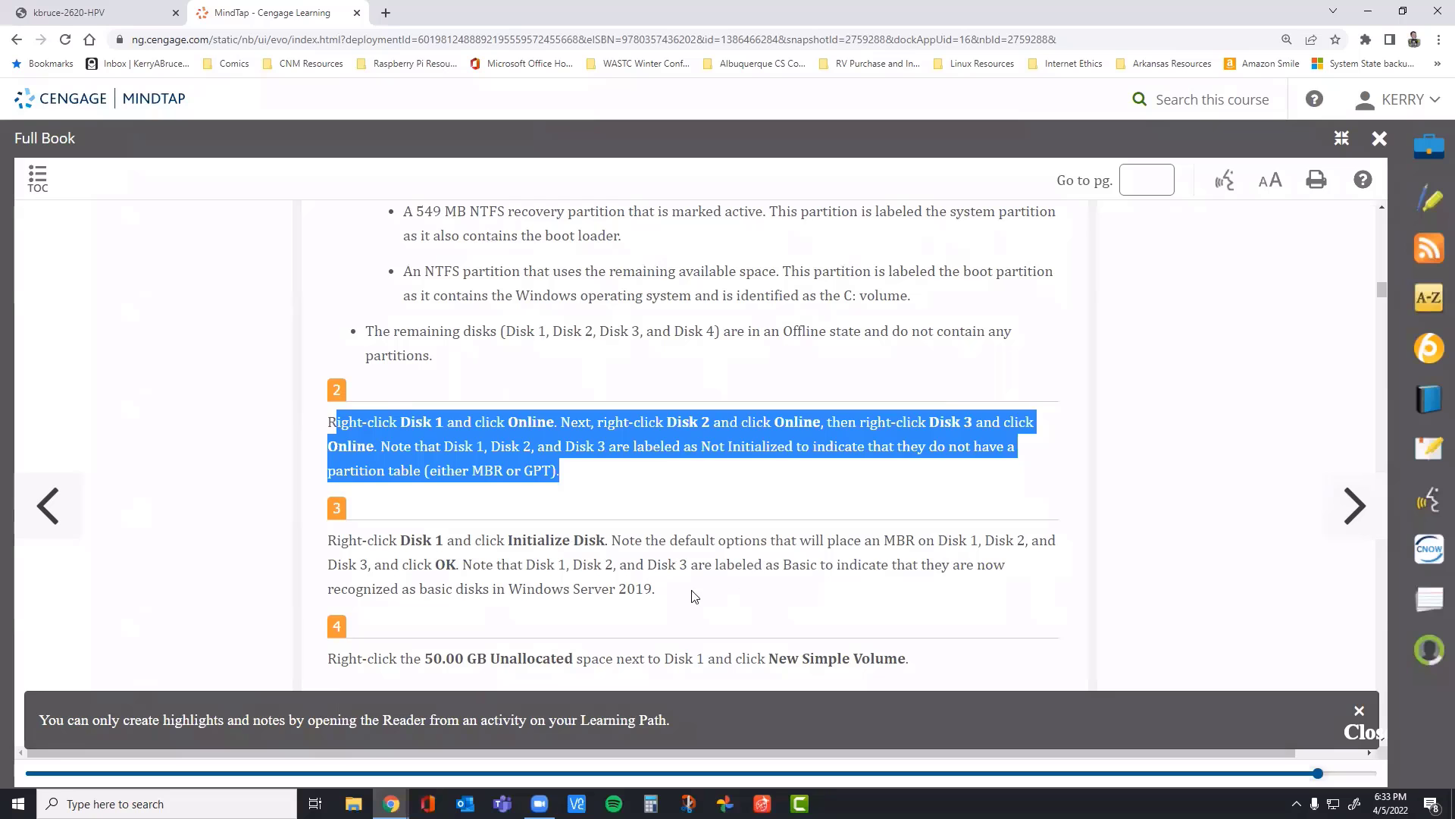
drag(694, 595, 327, 539)
scroll(433, 523, down, 2)
scroll(432, 523, down, 3)
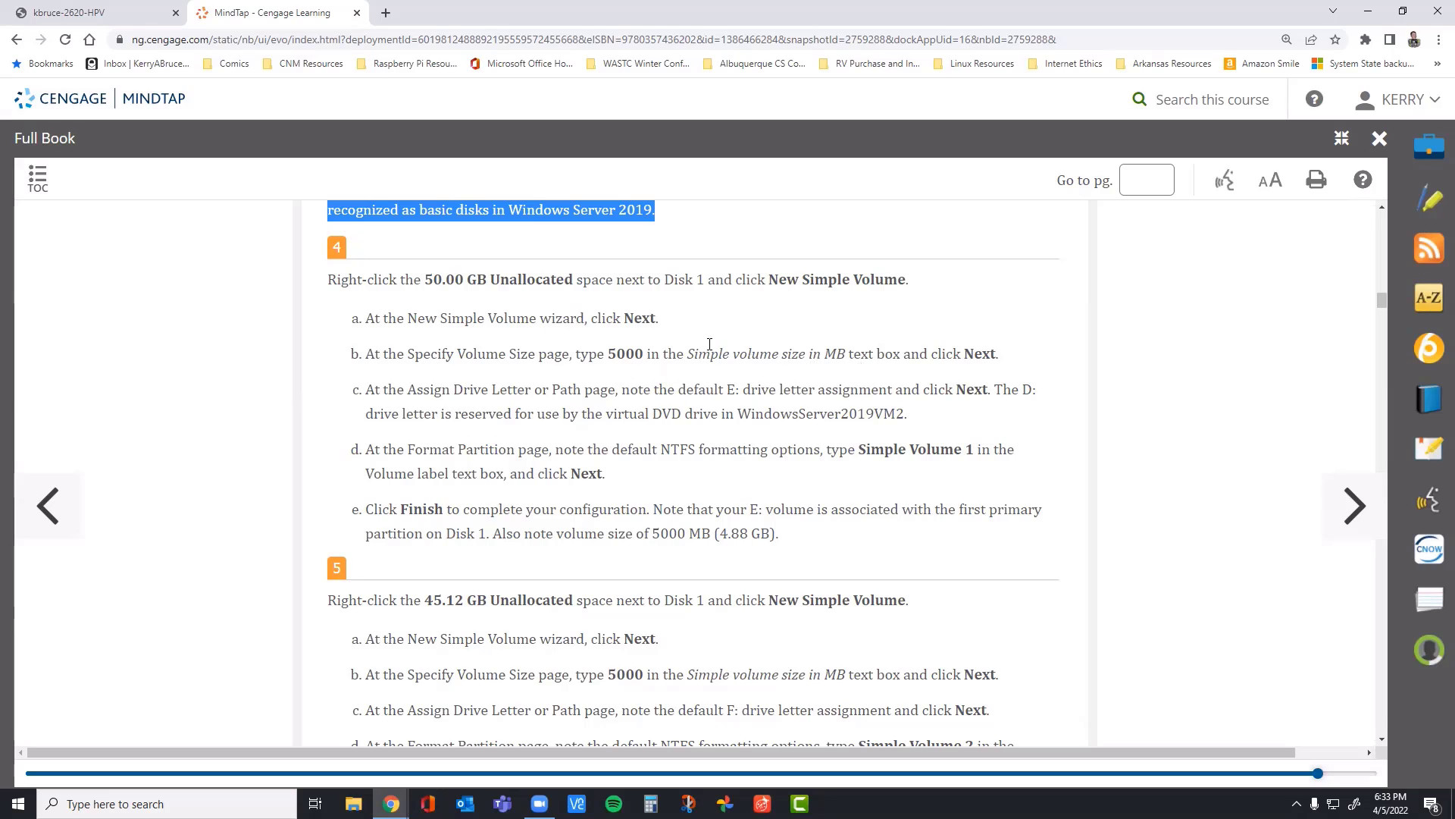
click(125, 16)
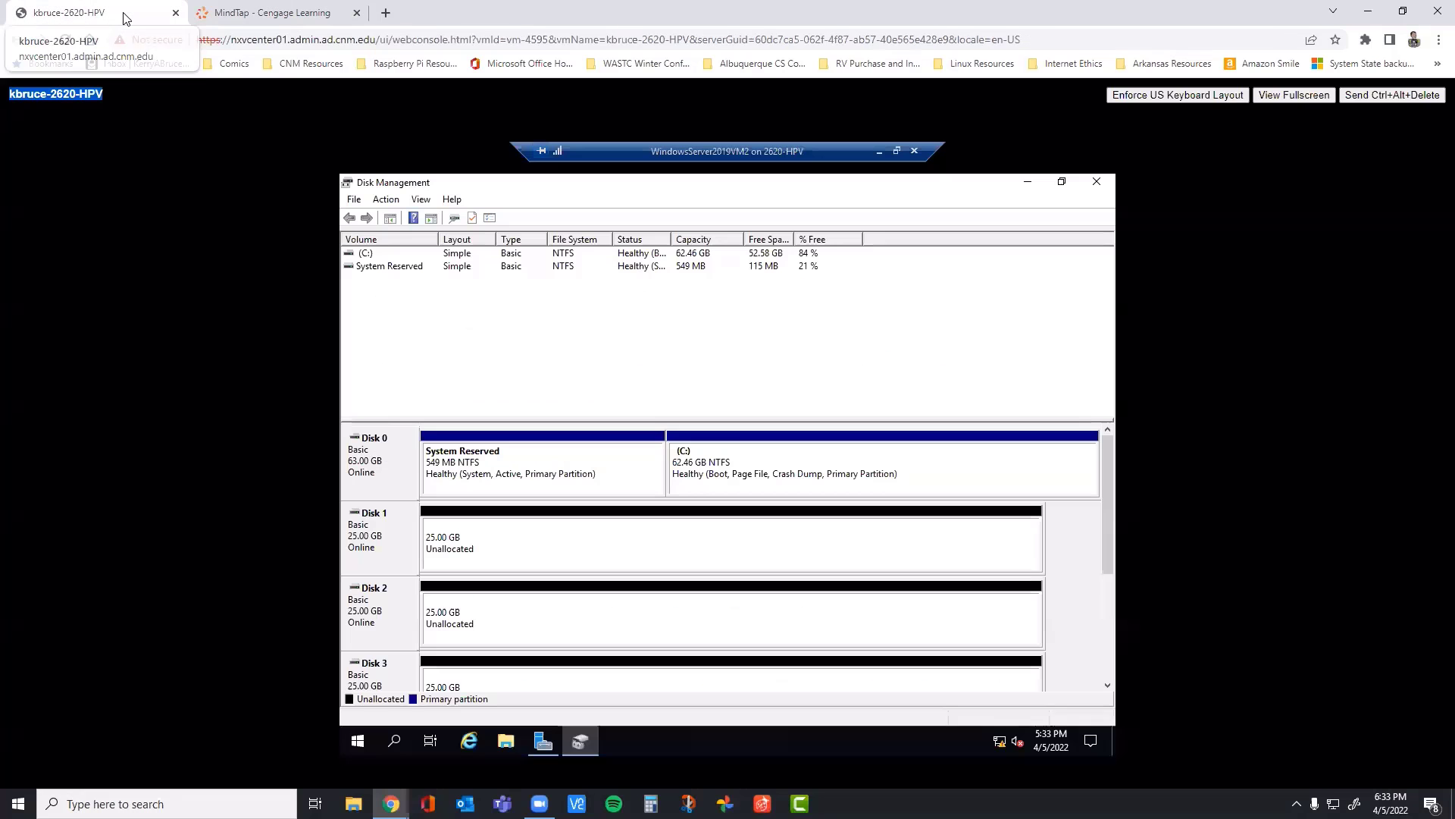
Step: Start a new simple volume in the unallocated space of Disk 1 and set its size to 2500 MB
right_click(500, 542)
click(571, 546)
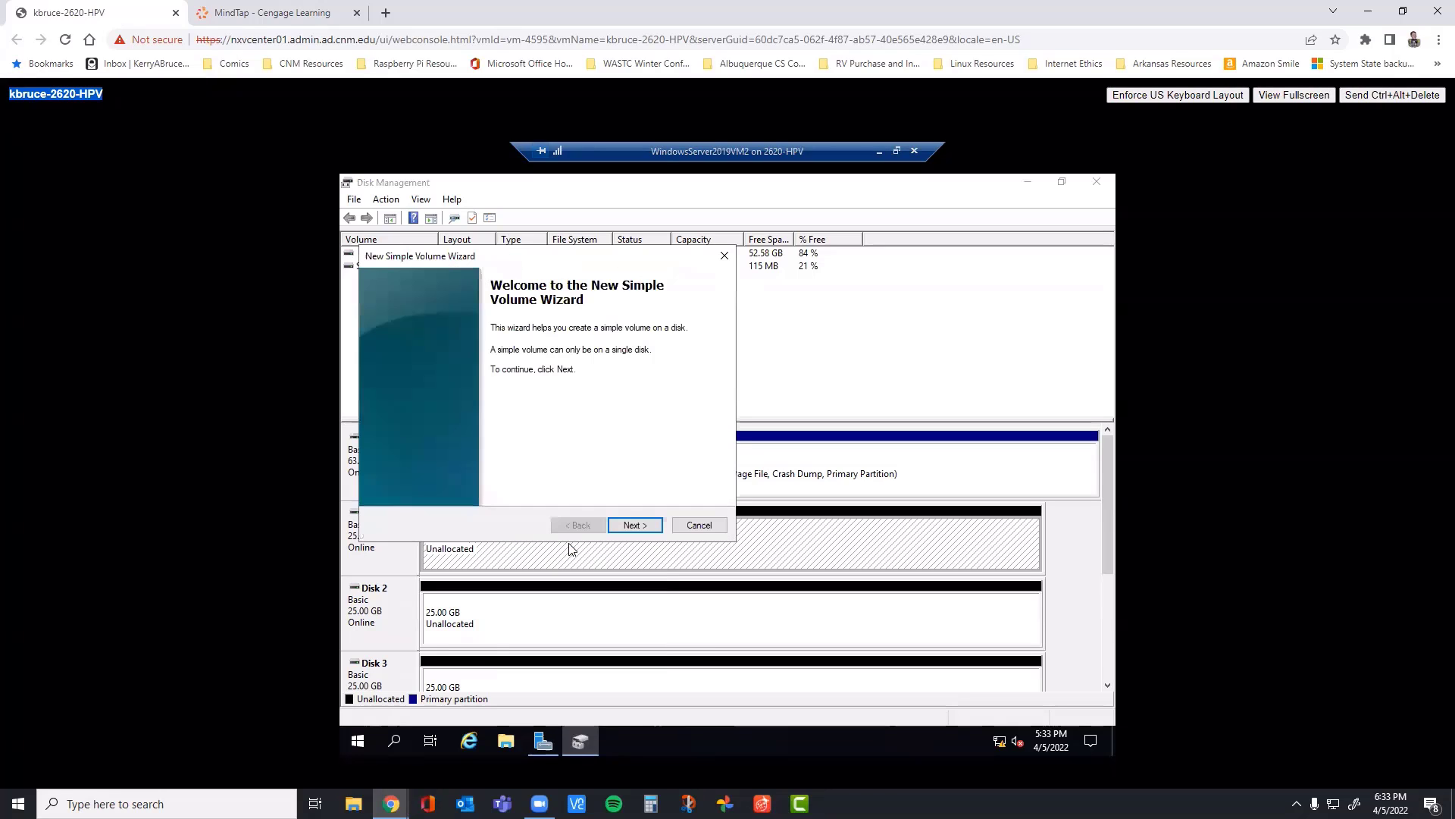
click(629, 524)
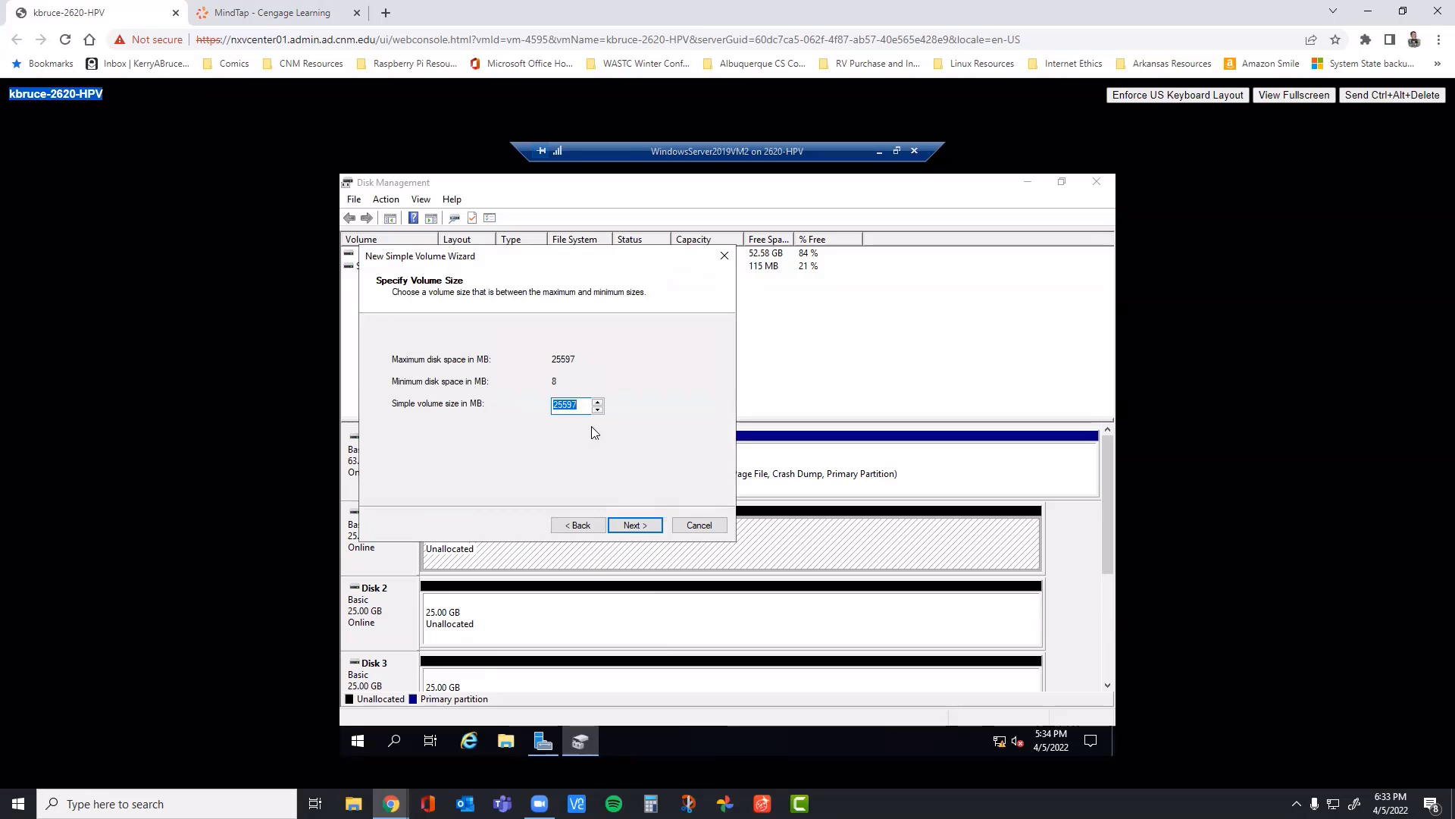
text(500)
key(BackSpace)
key(BackSpace)
key(BackSpace)
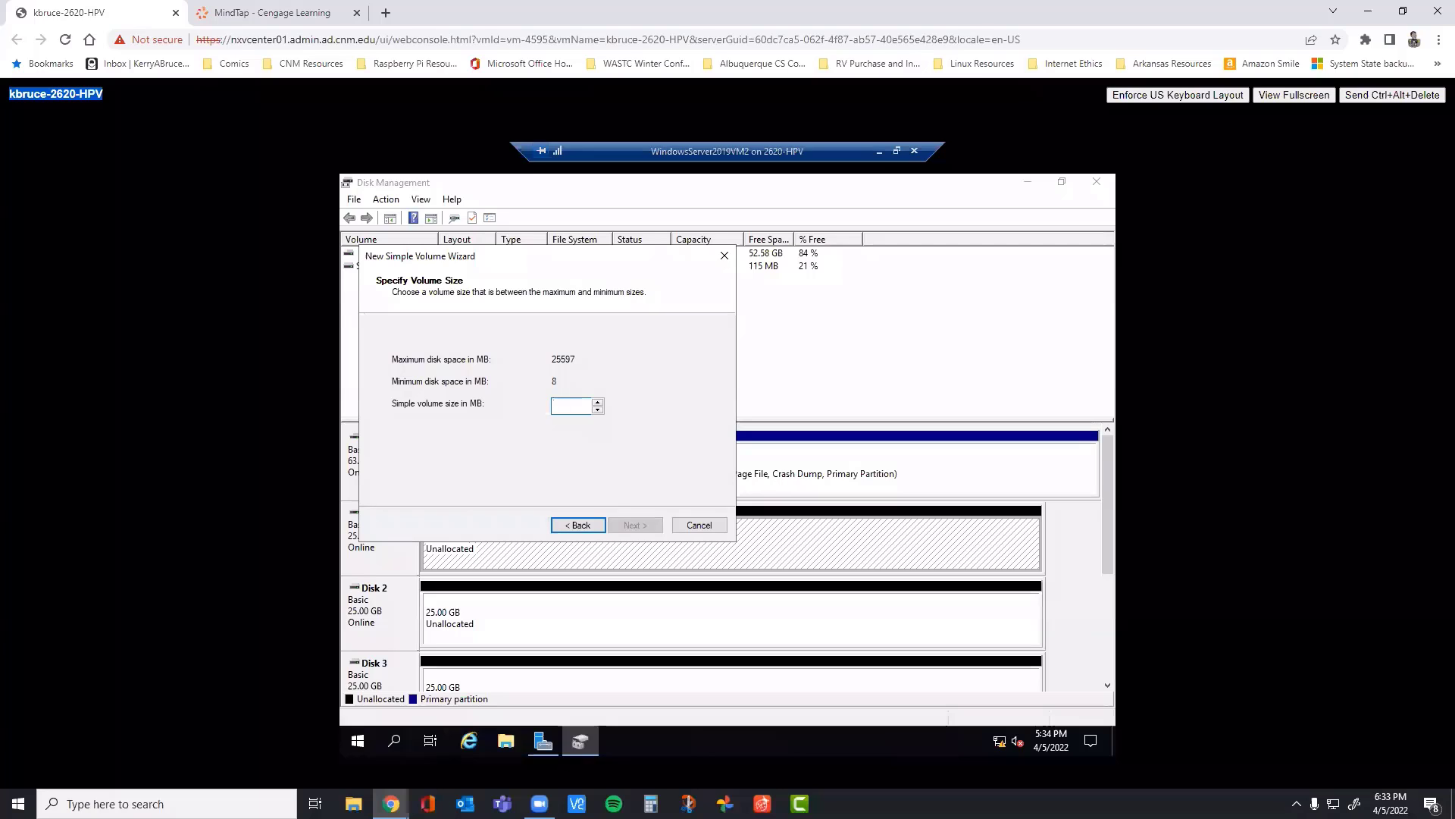
text(2500)
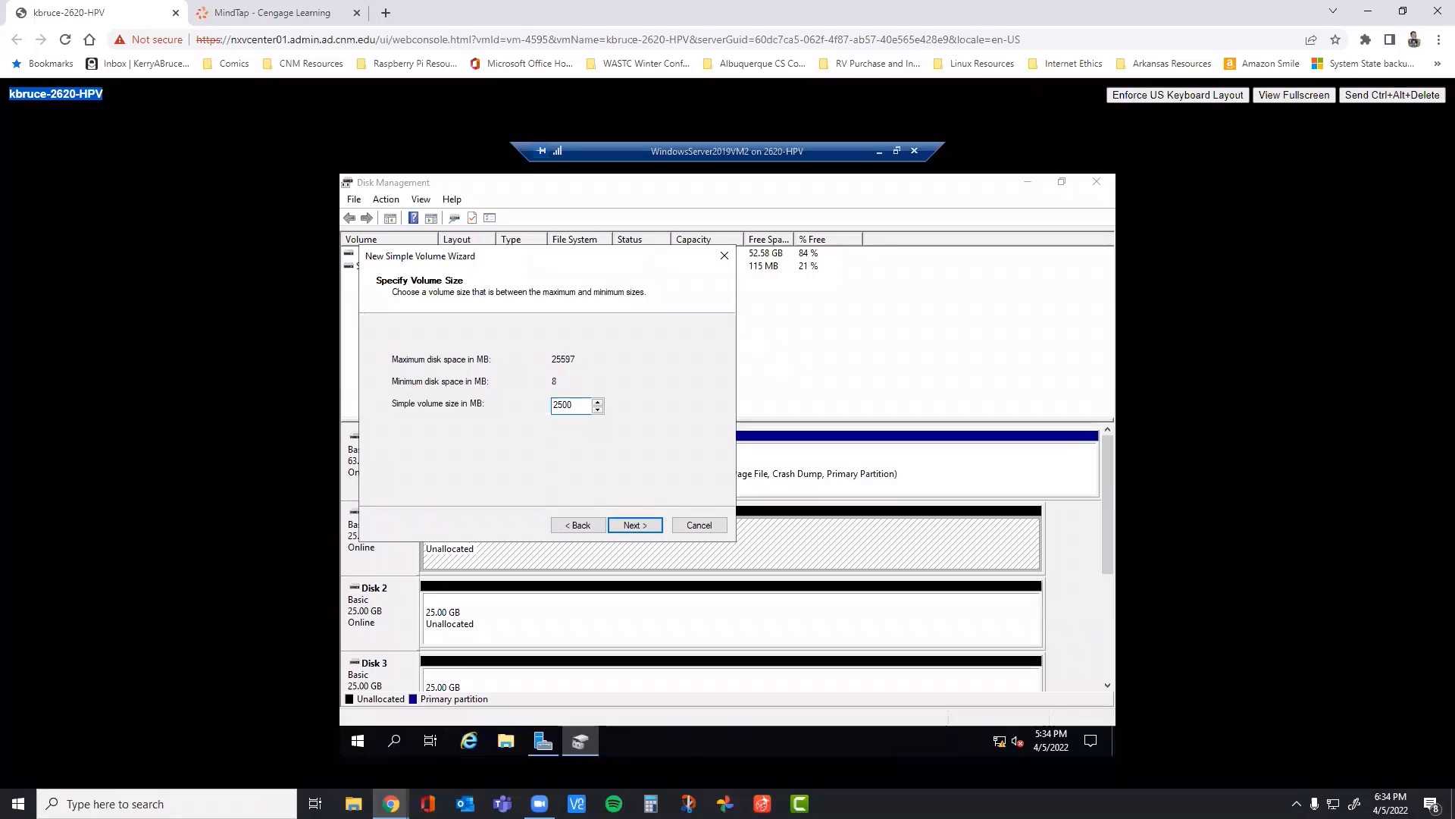
click(636, 528)
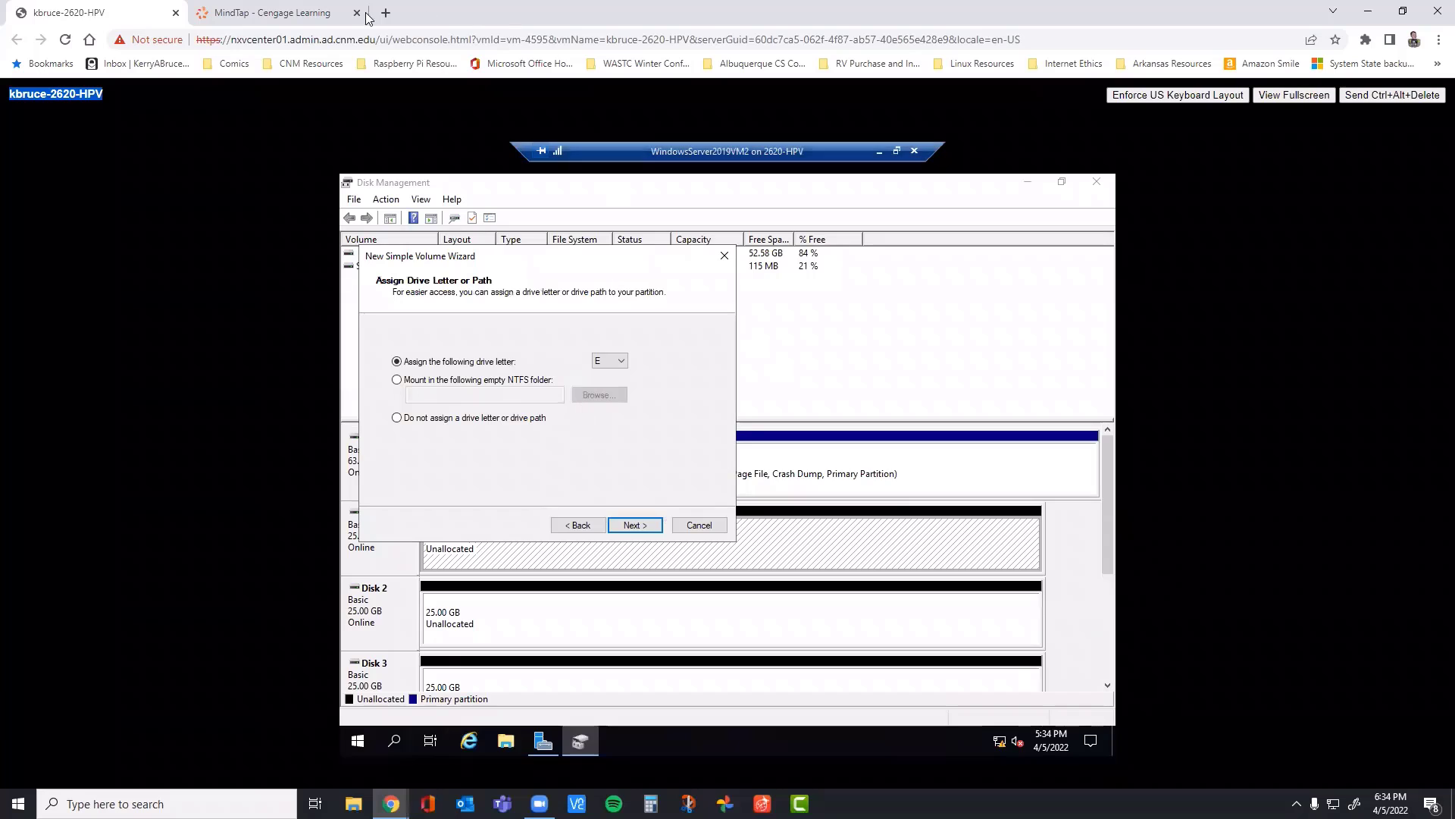
Step: Accept drive letter E and label the NTFS volume Simple Volume 1, checking the settings against step 4 in the MindTap book
click(332, 15)
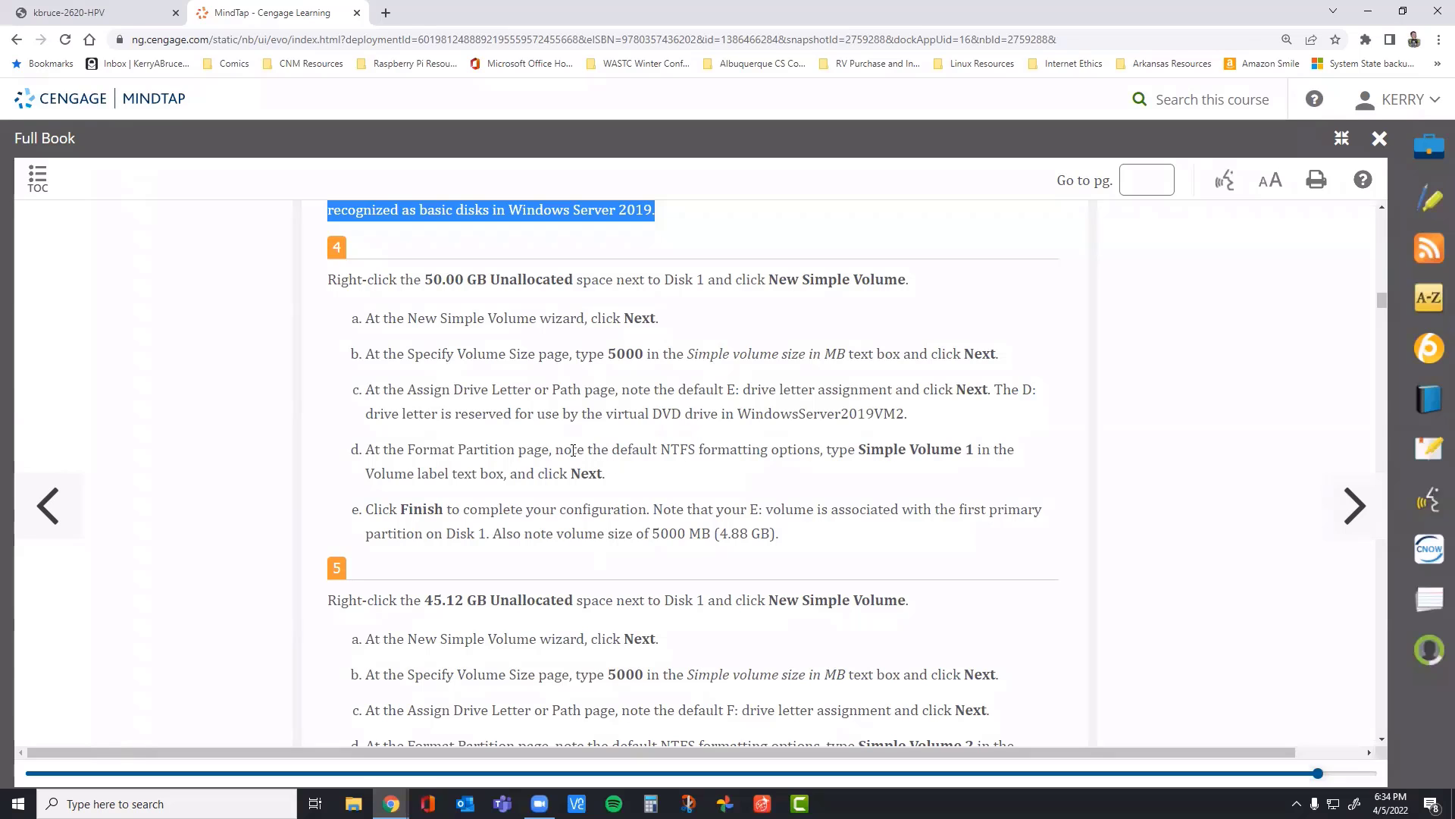
click(45, 18)
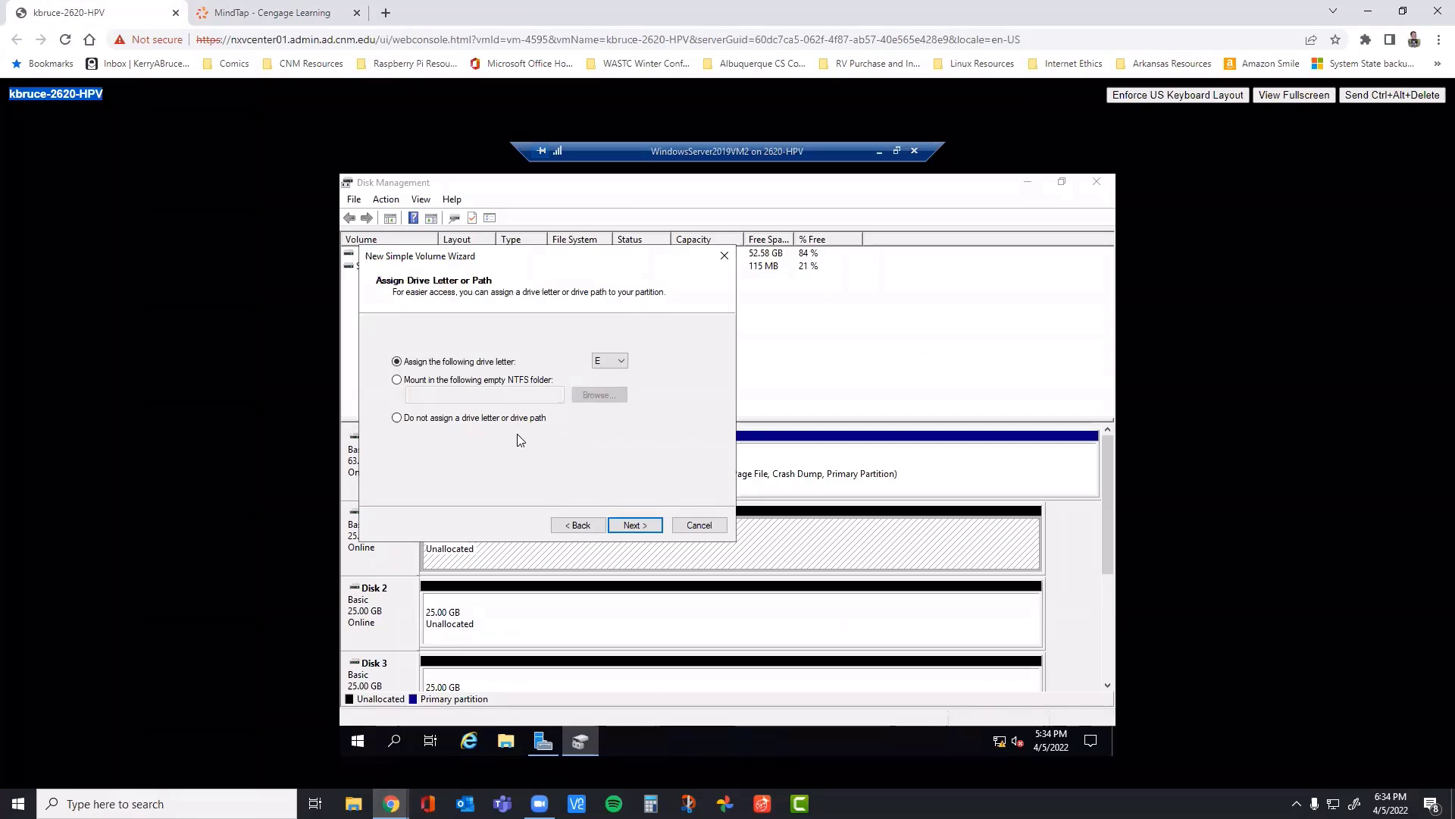
click(635, 524)
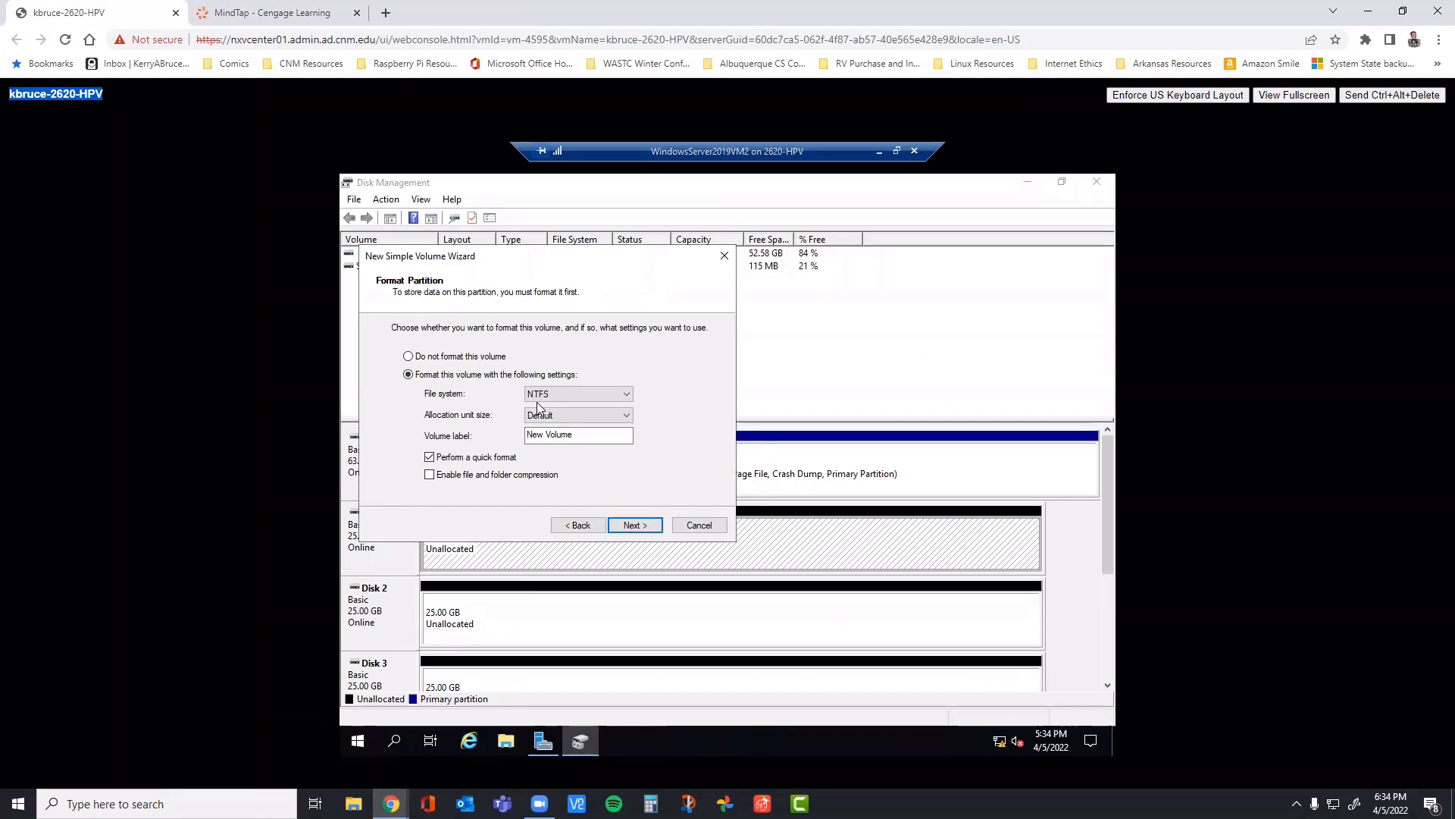
drag(599, 437, 528, 437)
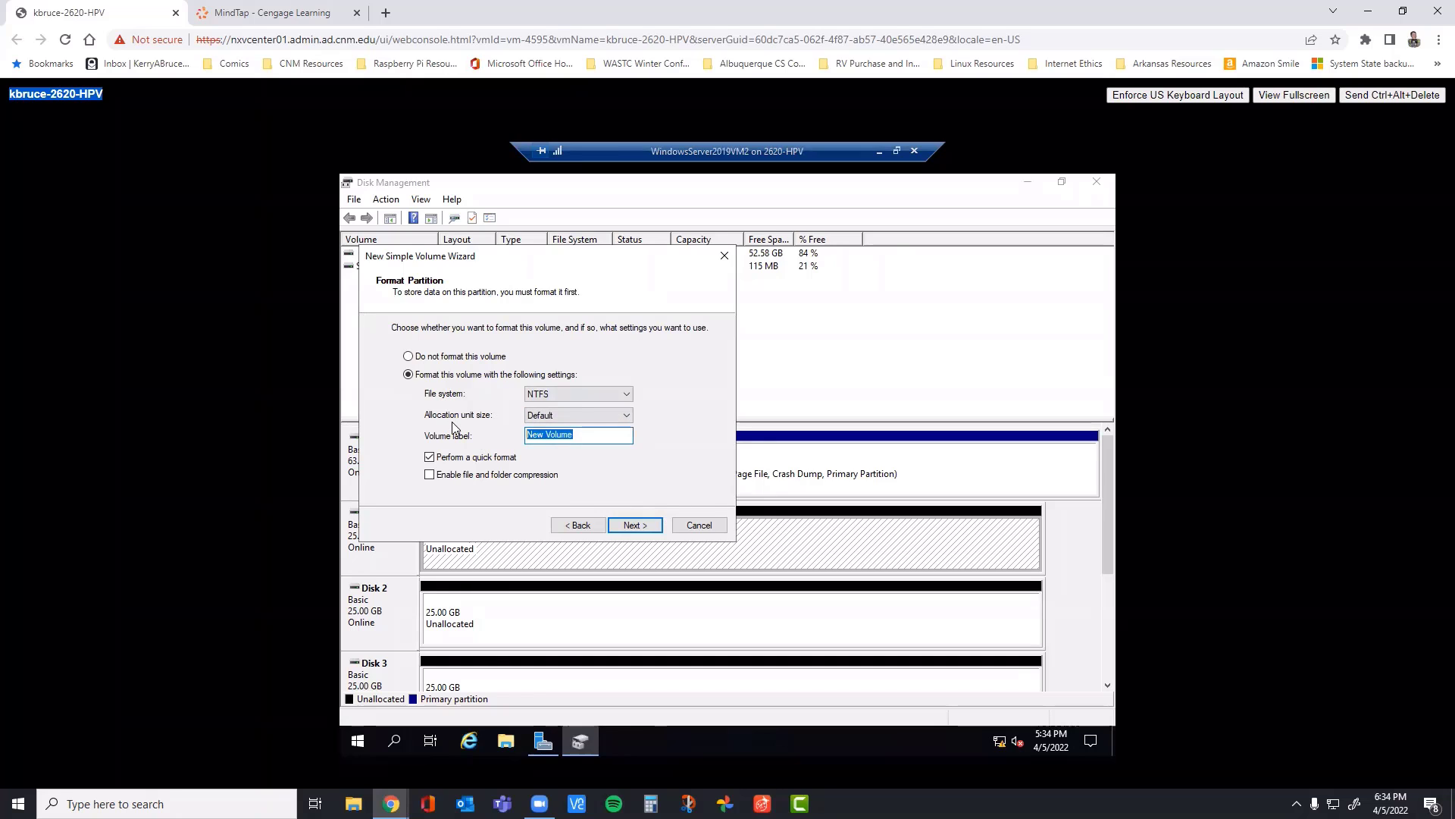
text(Simple V)
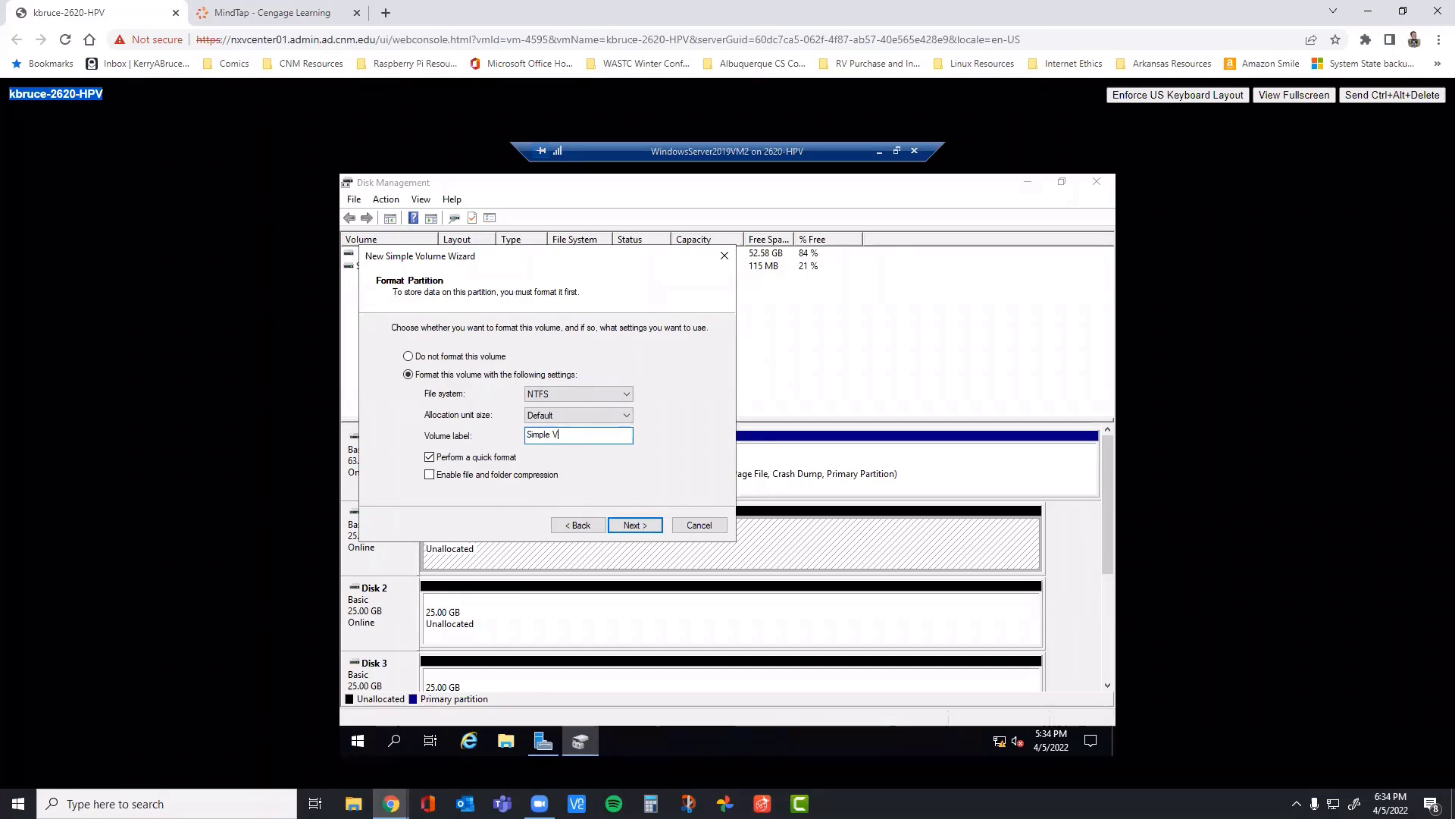
text(olume 1)
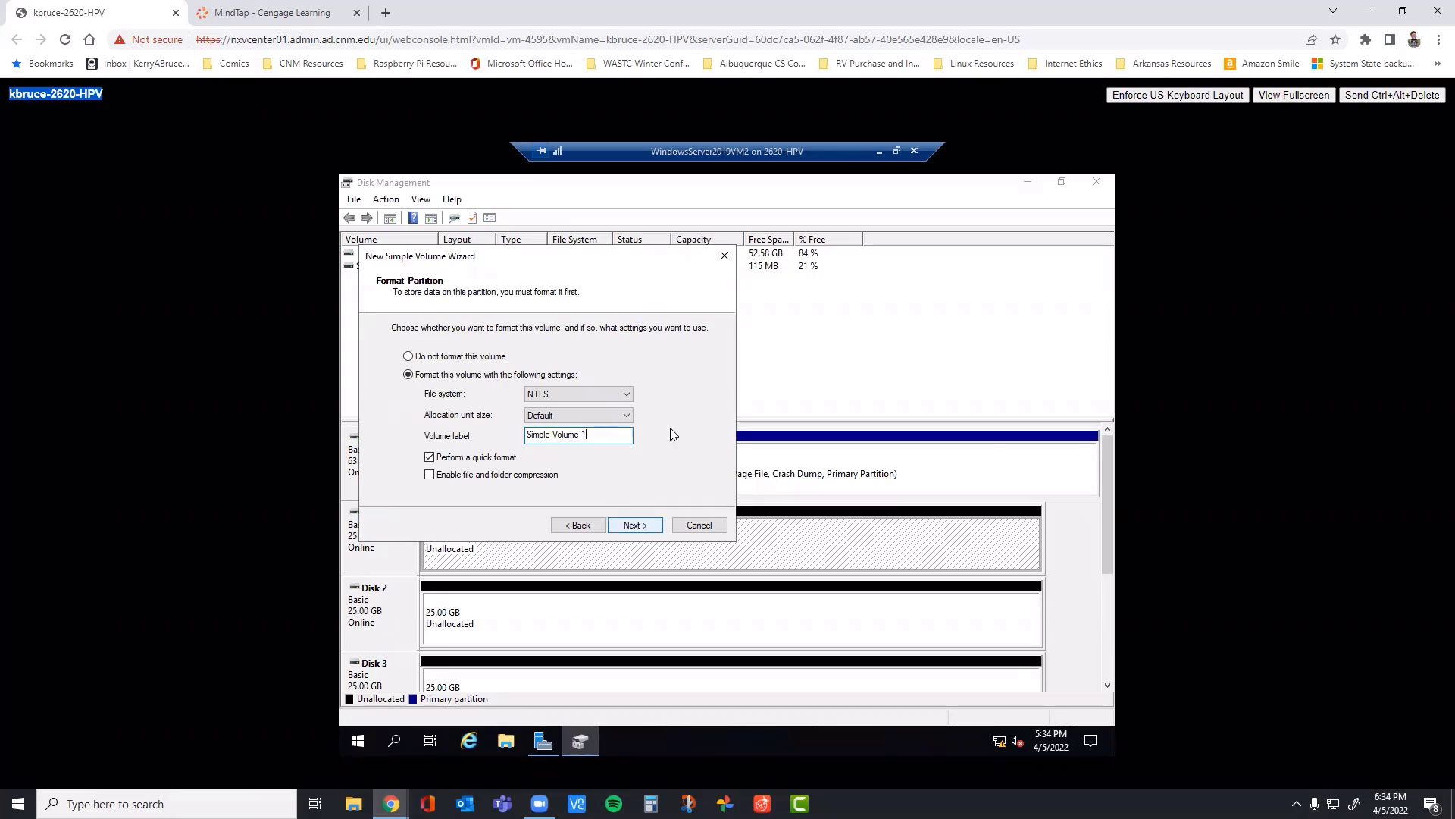
click(319, 14)
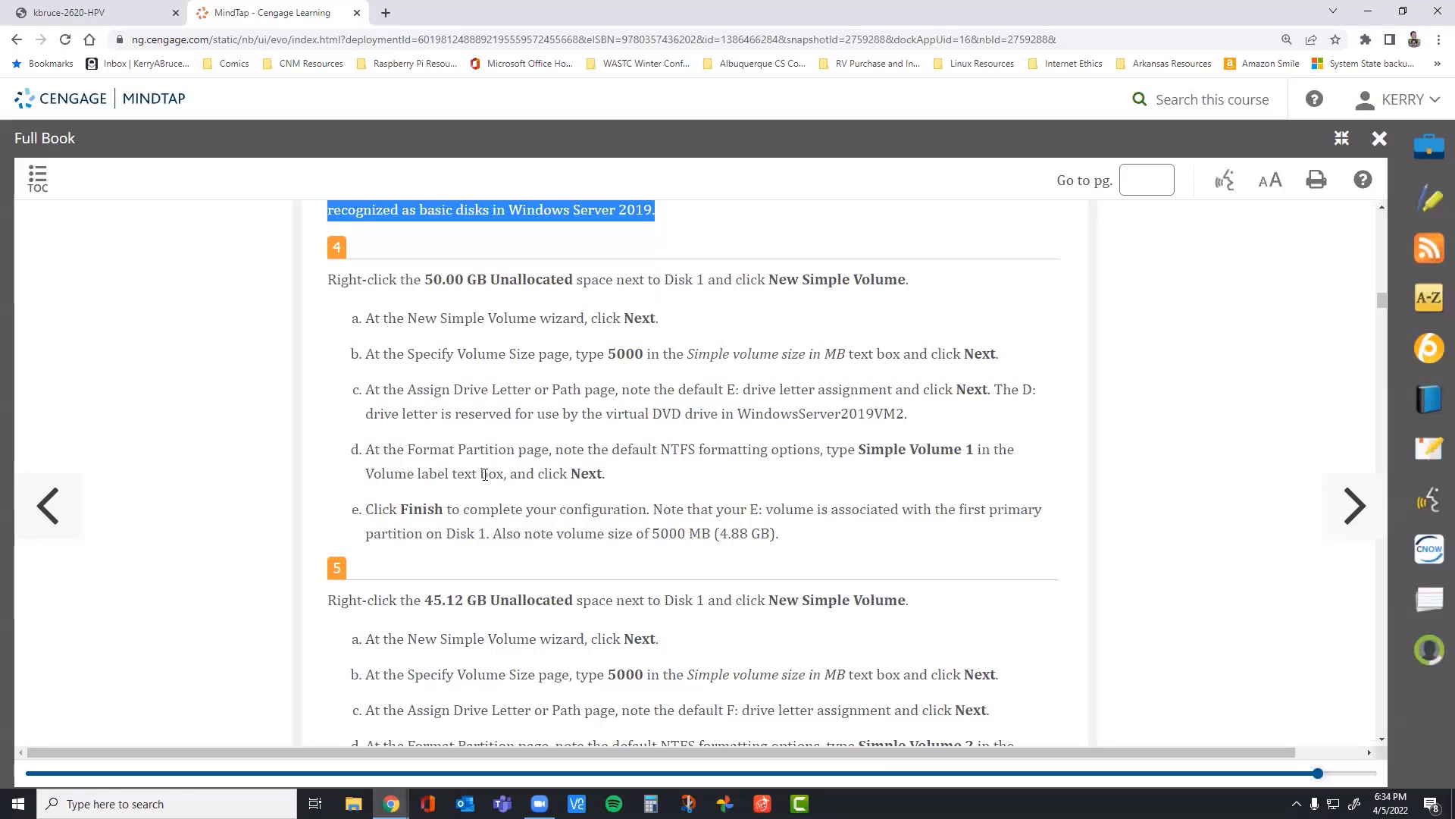
click(135, 17)
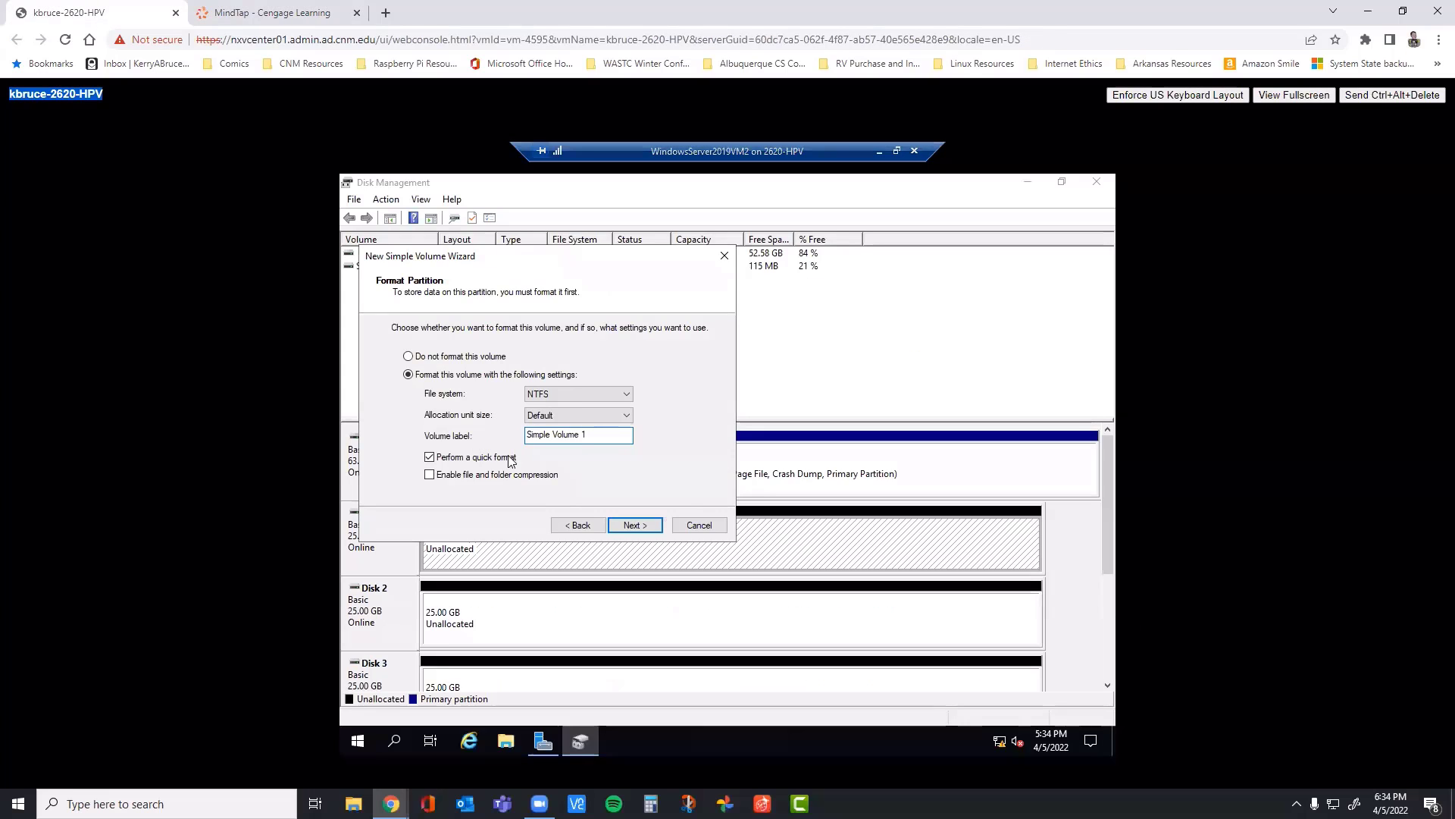
Step: Finish creating Simple Volume 1 on Disk 1, checking it against step 4 in the MindTap book, and dismiss the drive E: format prompt
click(635, 526)
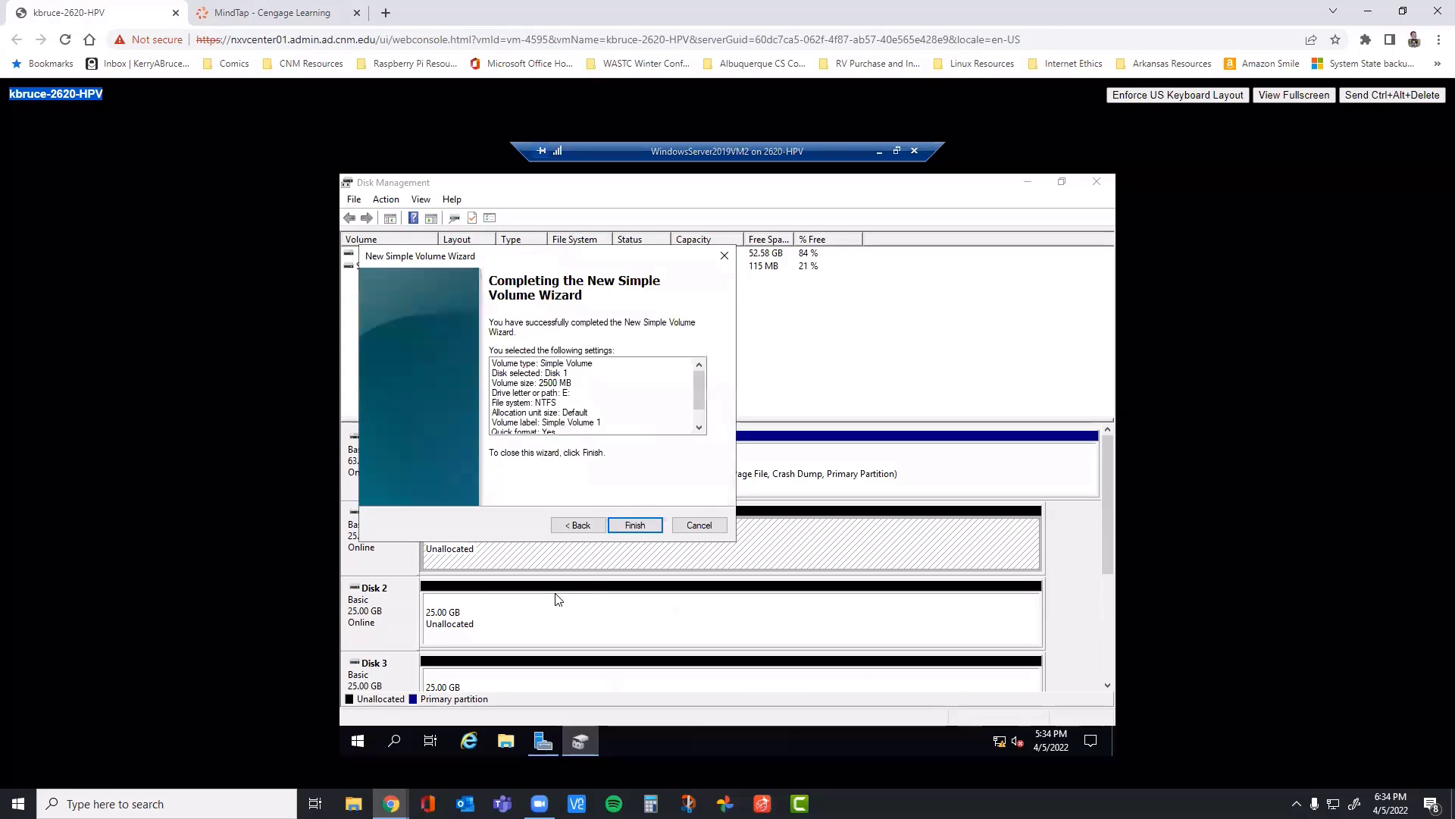
click(635, 525)
click(250, 13)
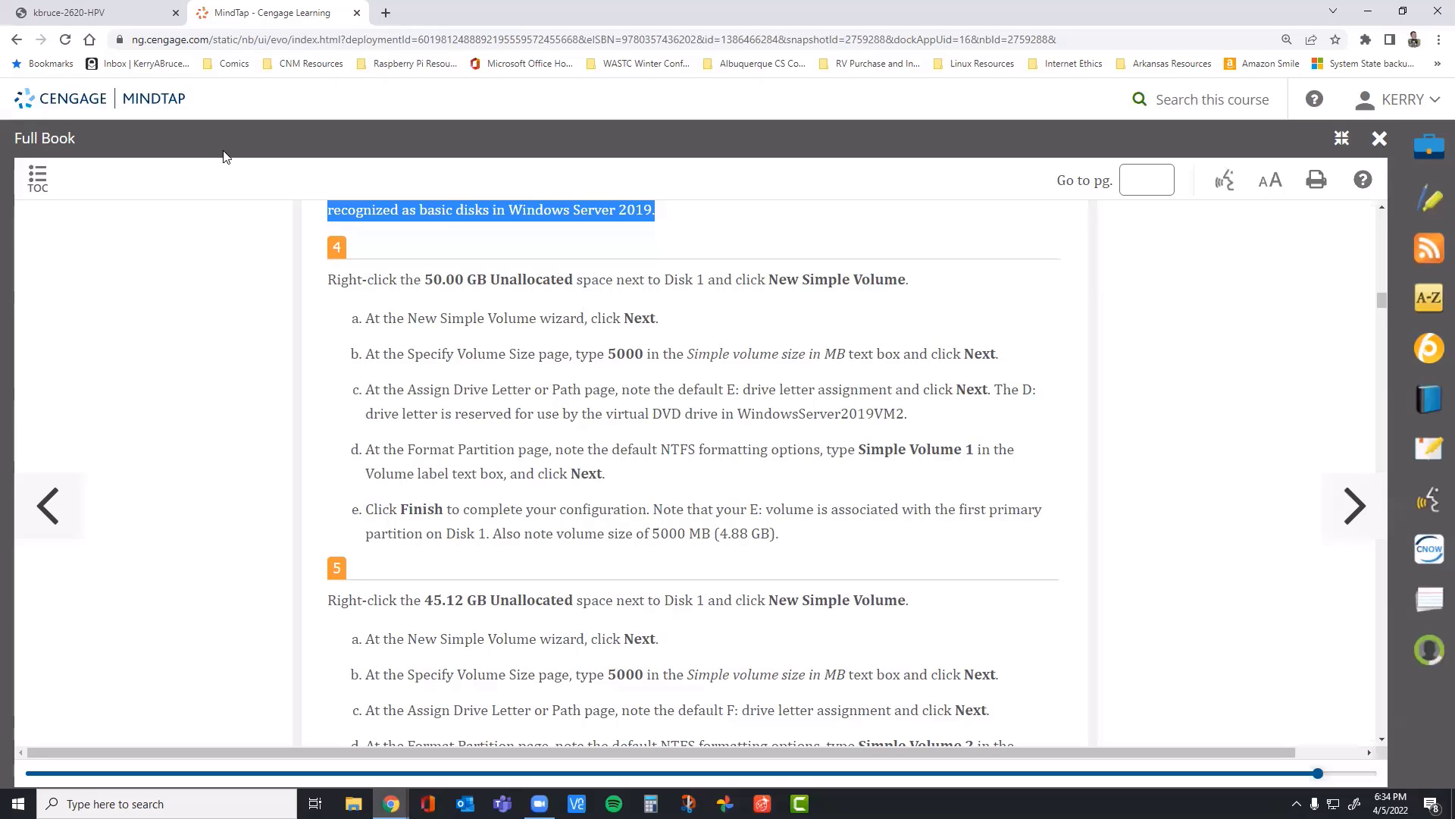
click(137, 17)
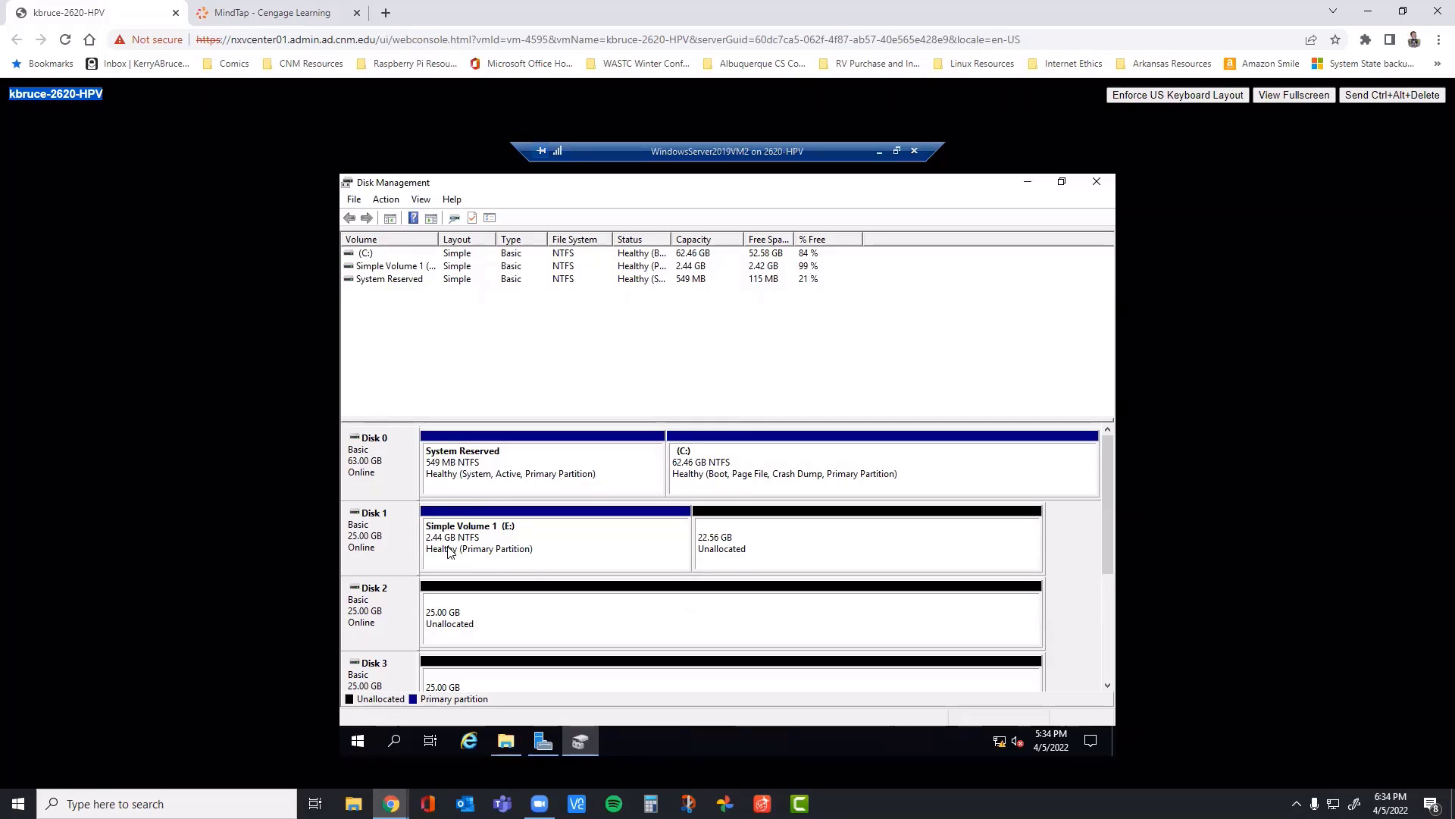
click(504, 743)
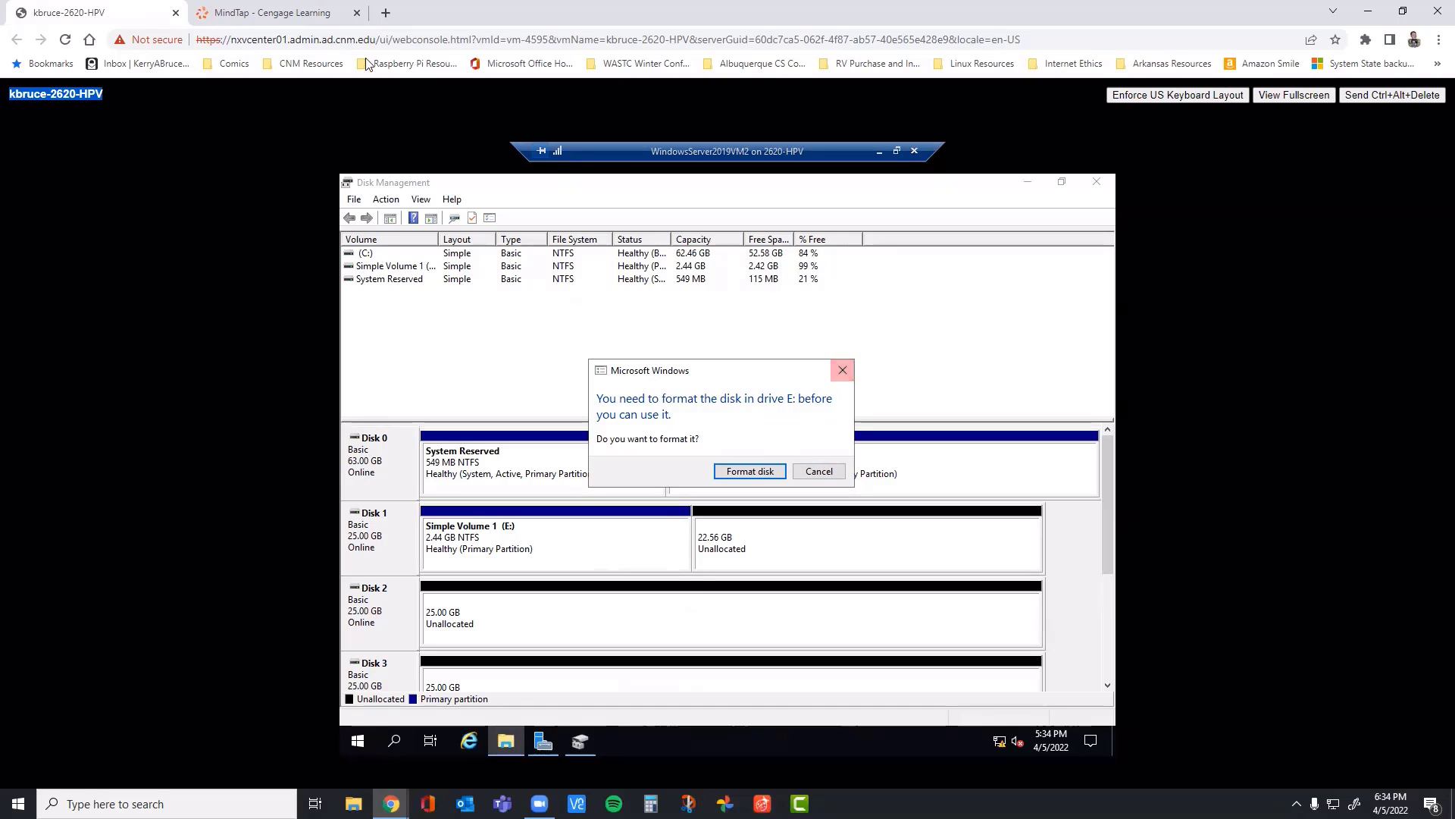
click(290, 14)
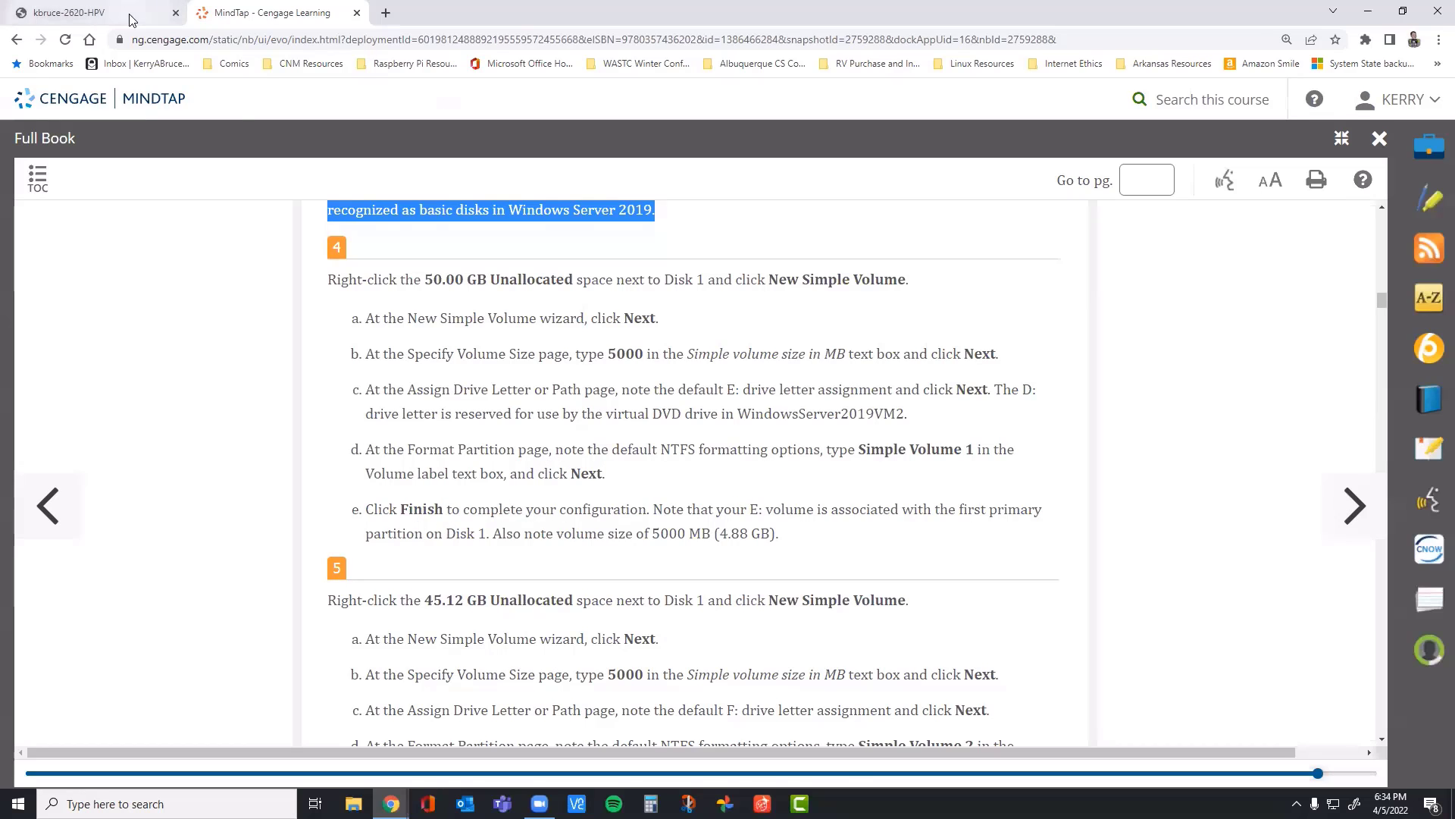
click(98, 13)
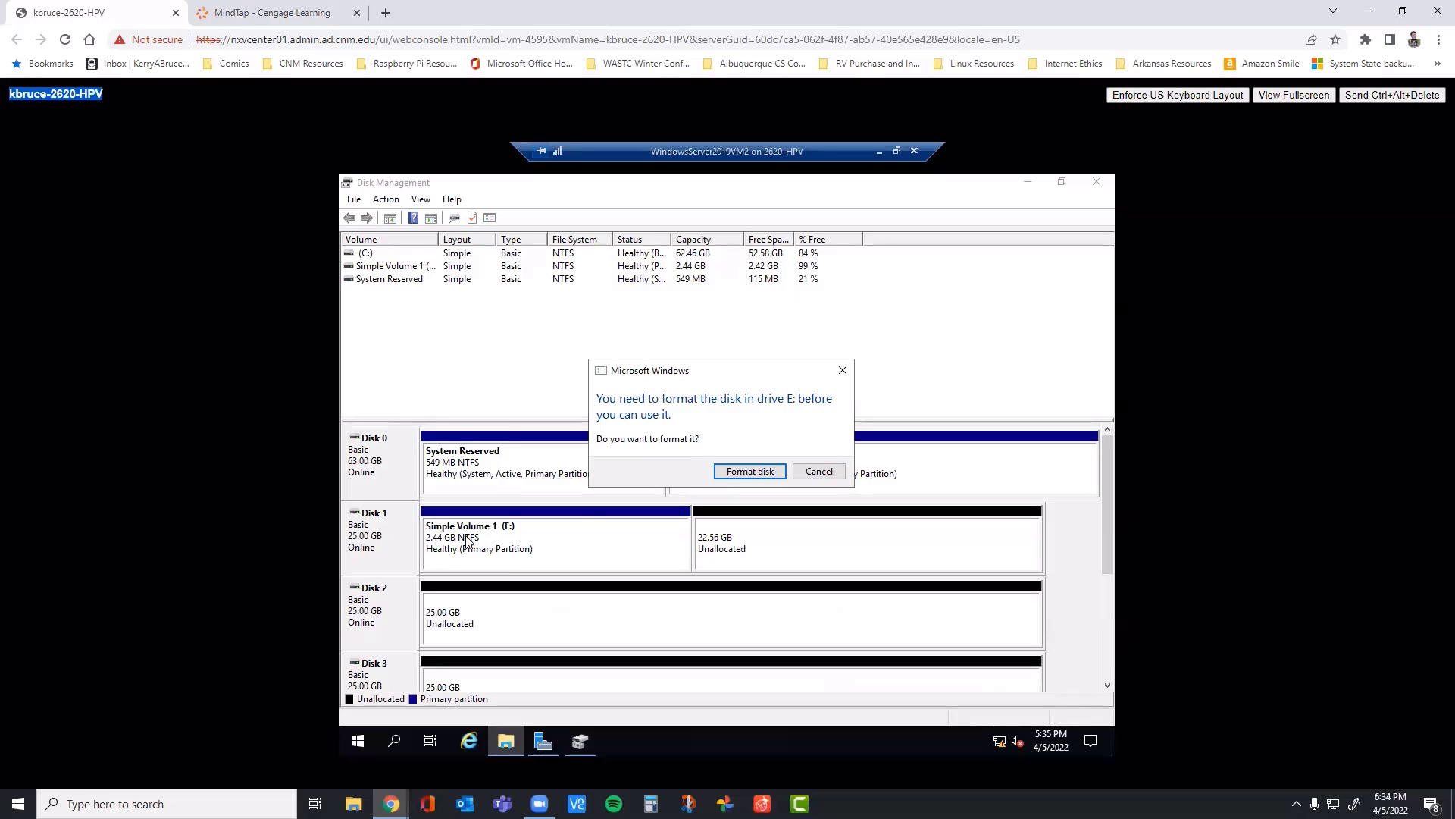
click(842, 370)
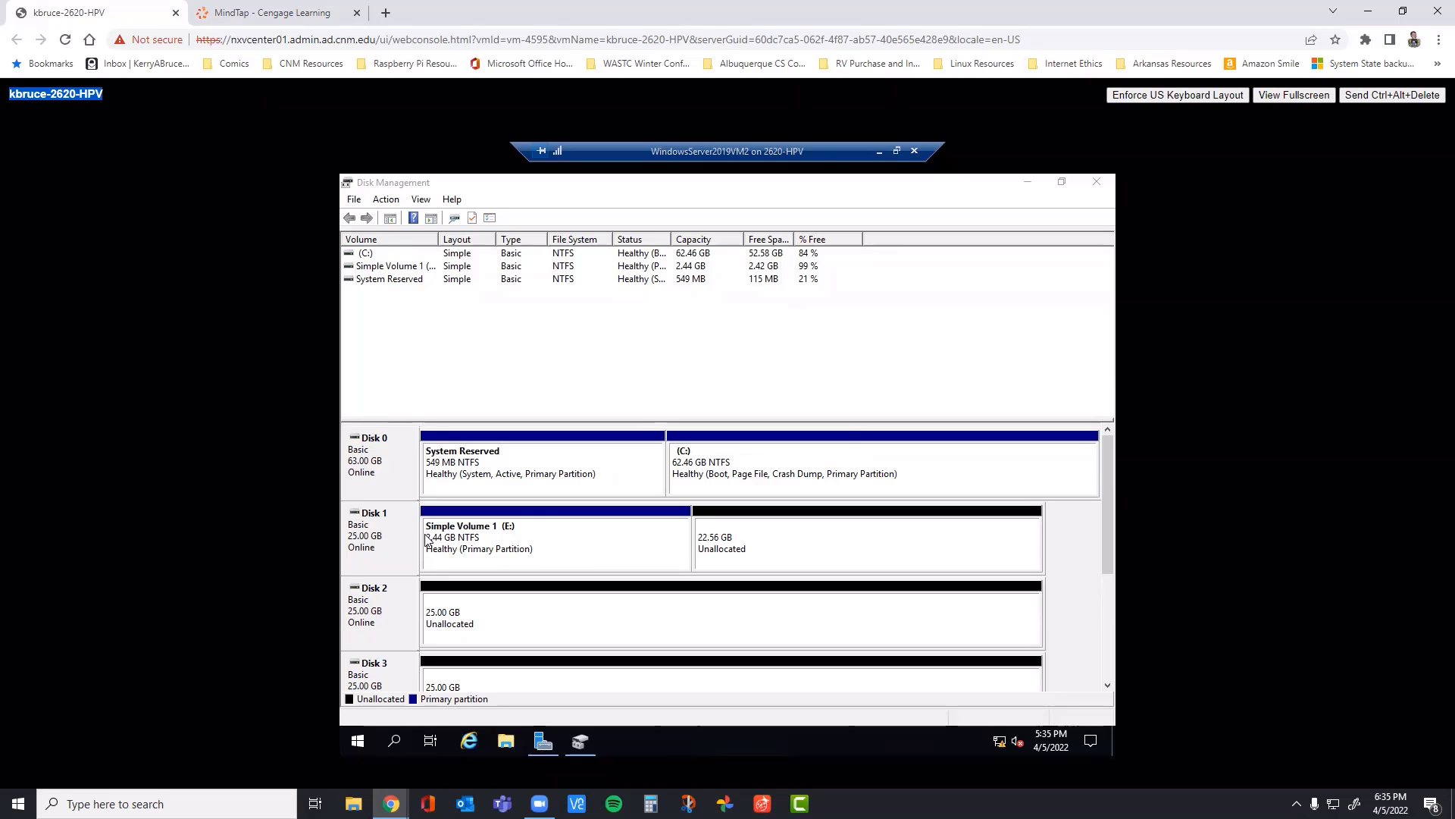
Step: Highlight step 4 in the MindTap book and read the instructions in step 5 for the second simple volume
click(251, 15)
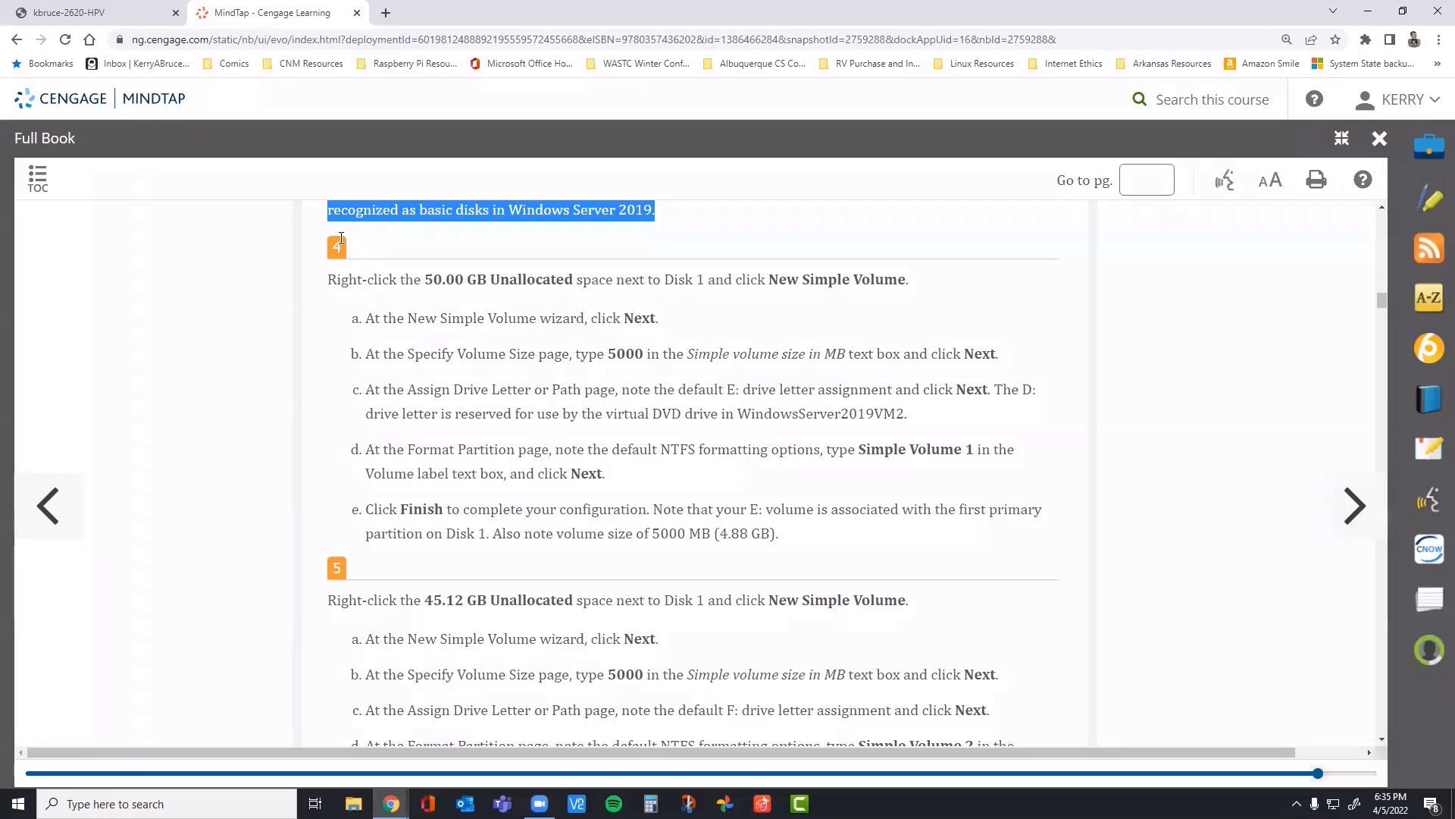
drag(318, 248, 805, 523)
scroll(515, 517, down, 2)
click(376, 463)
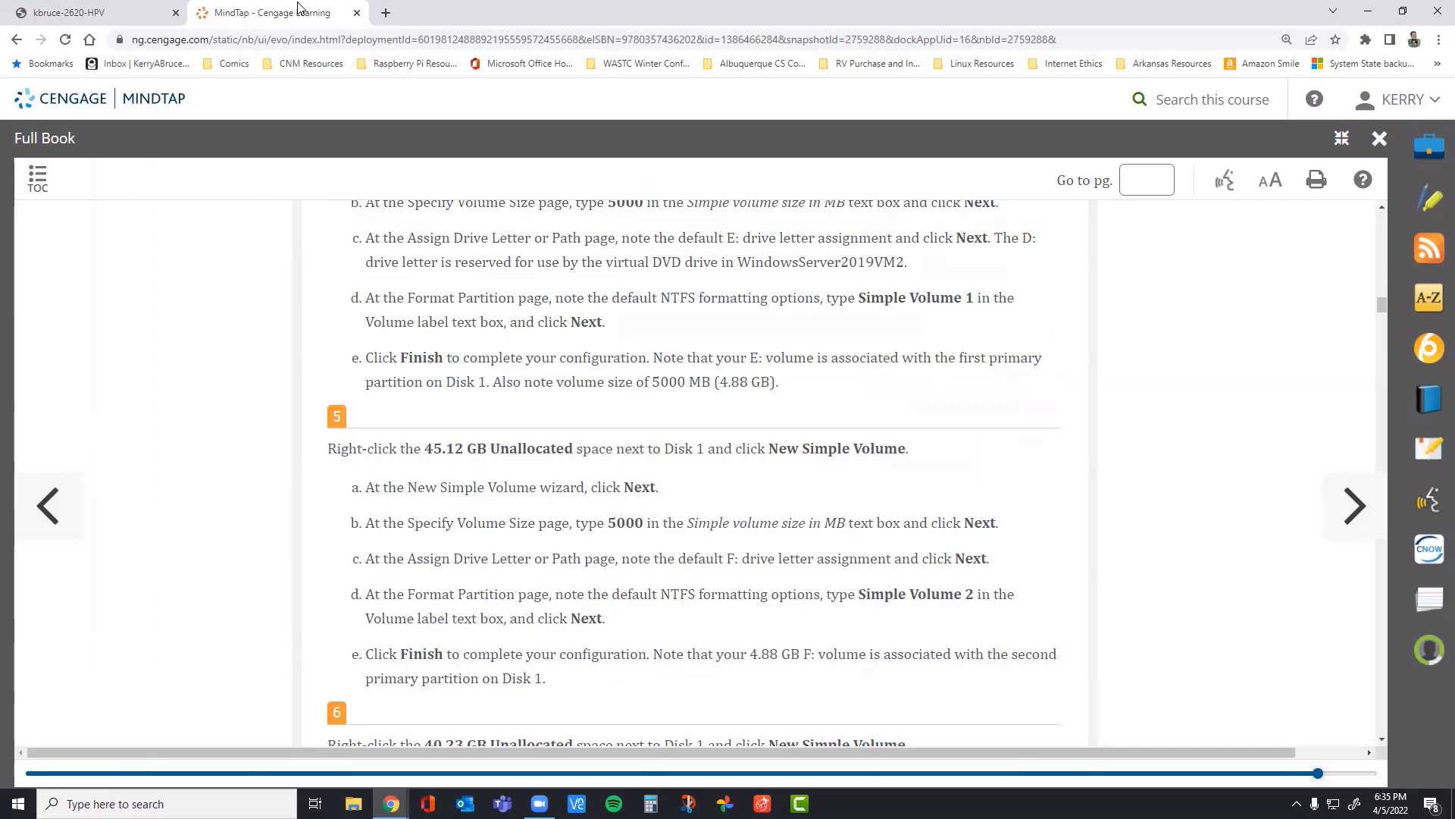
Step: Return to the virtual machine console and start a new simple volume of 2500 MB in Disk 1's unallocated space
click(121, 16)
right_click(766, 536)
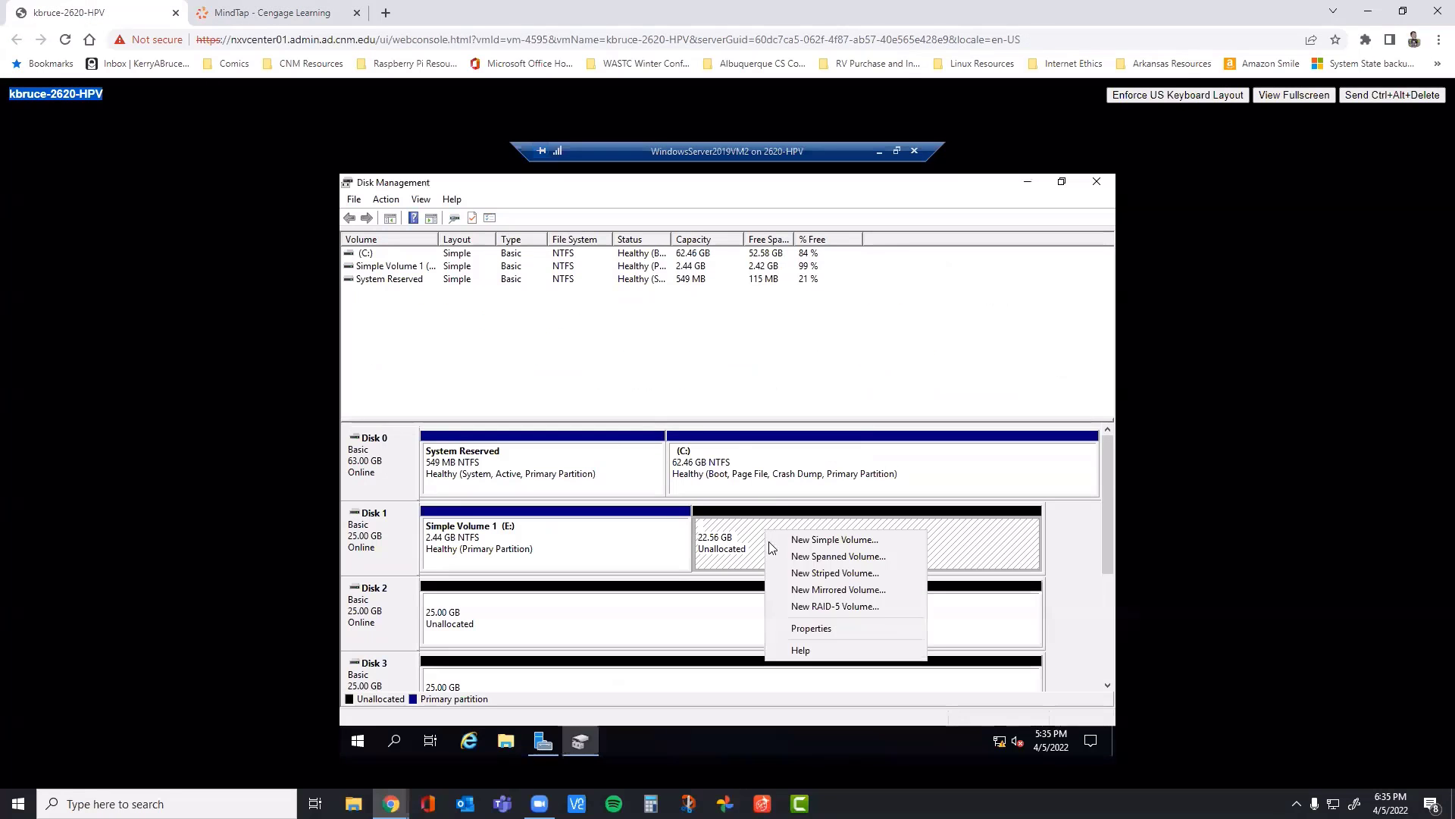
click(826, 542)
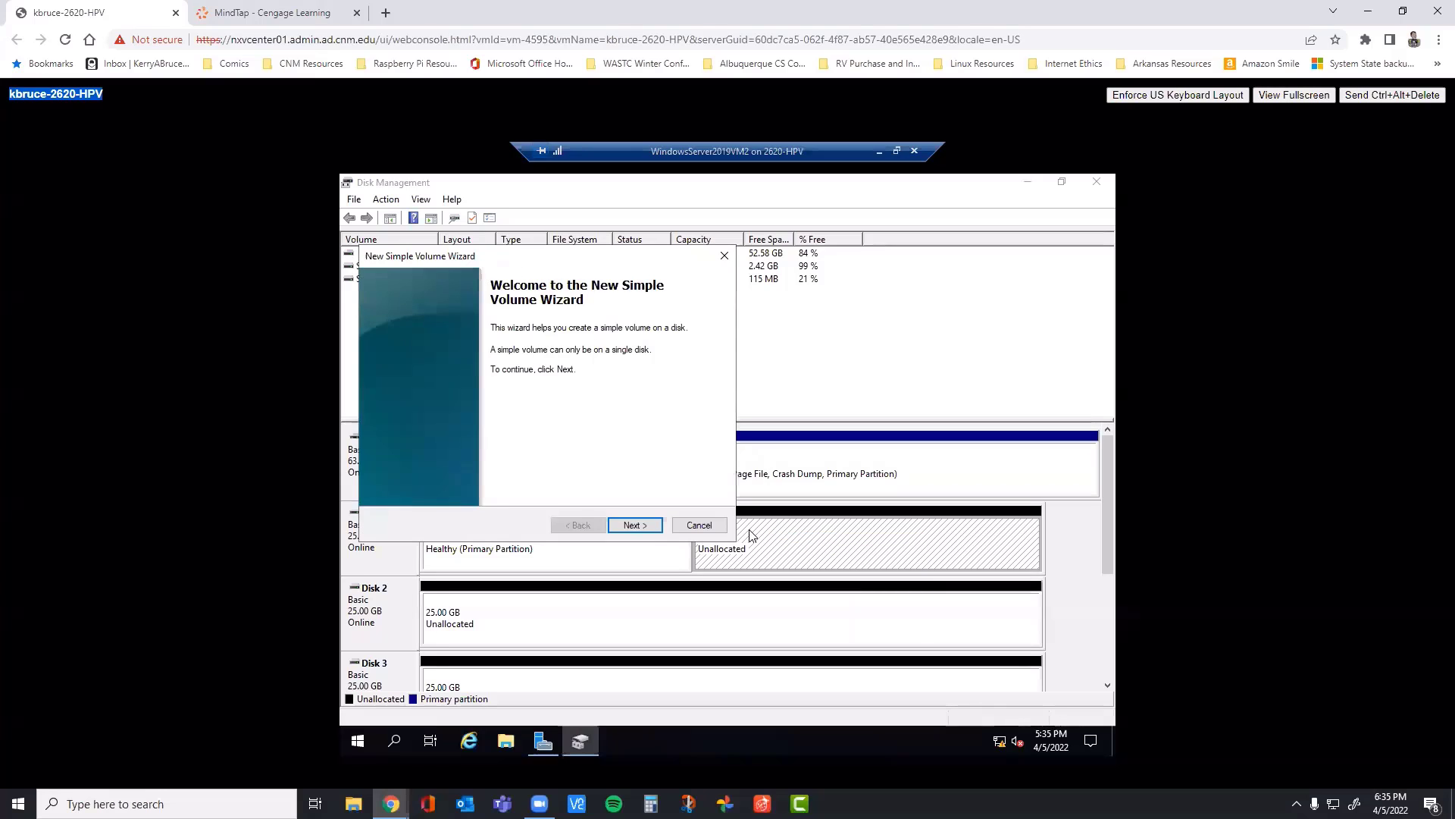
click(636, 526)
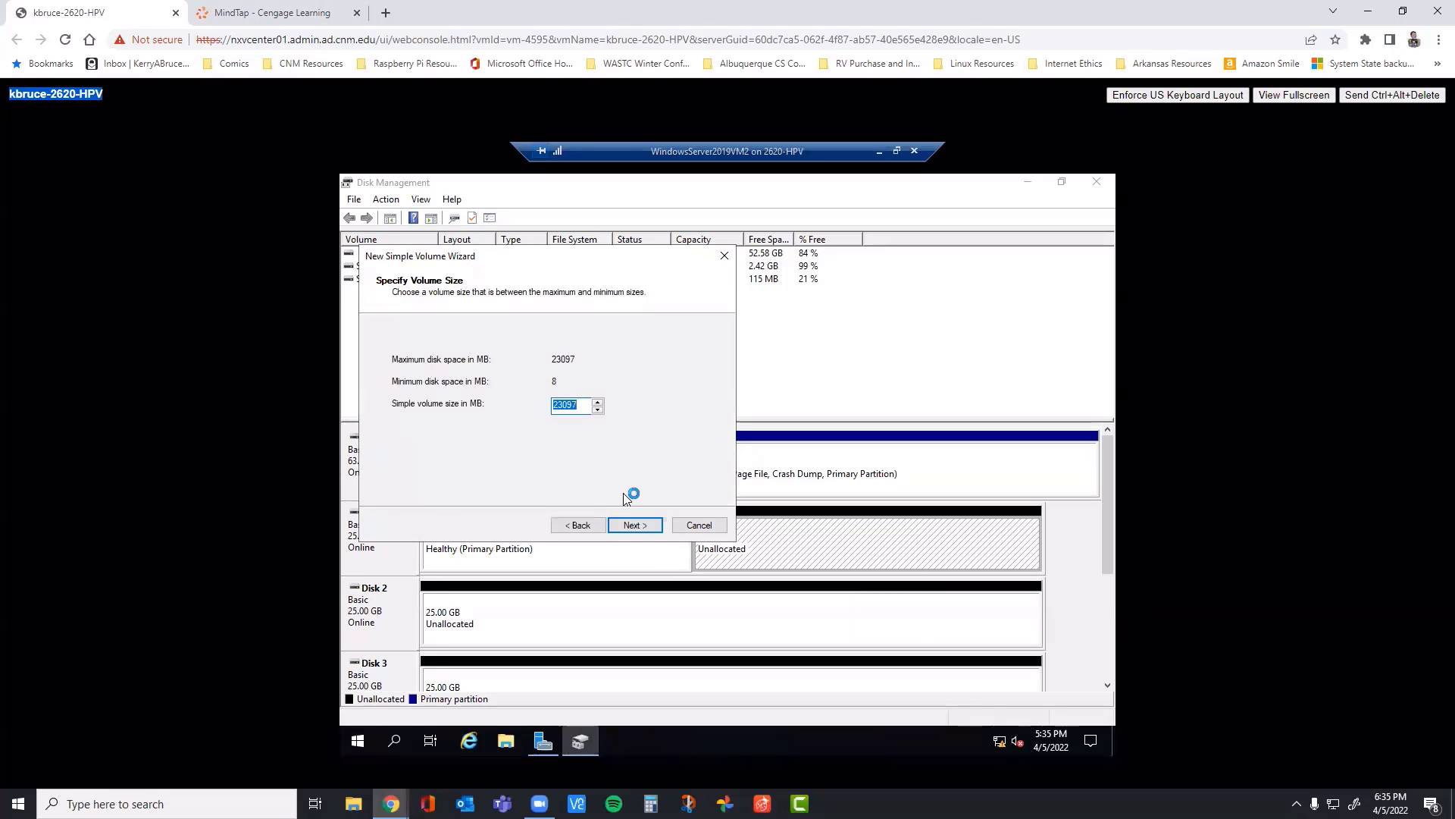
text(25600)
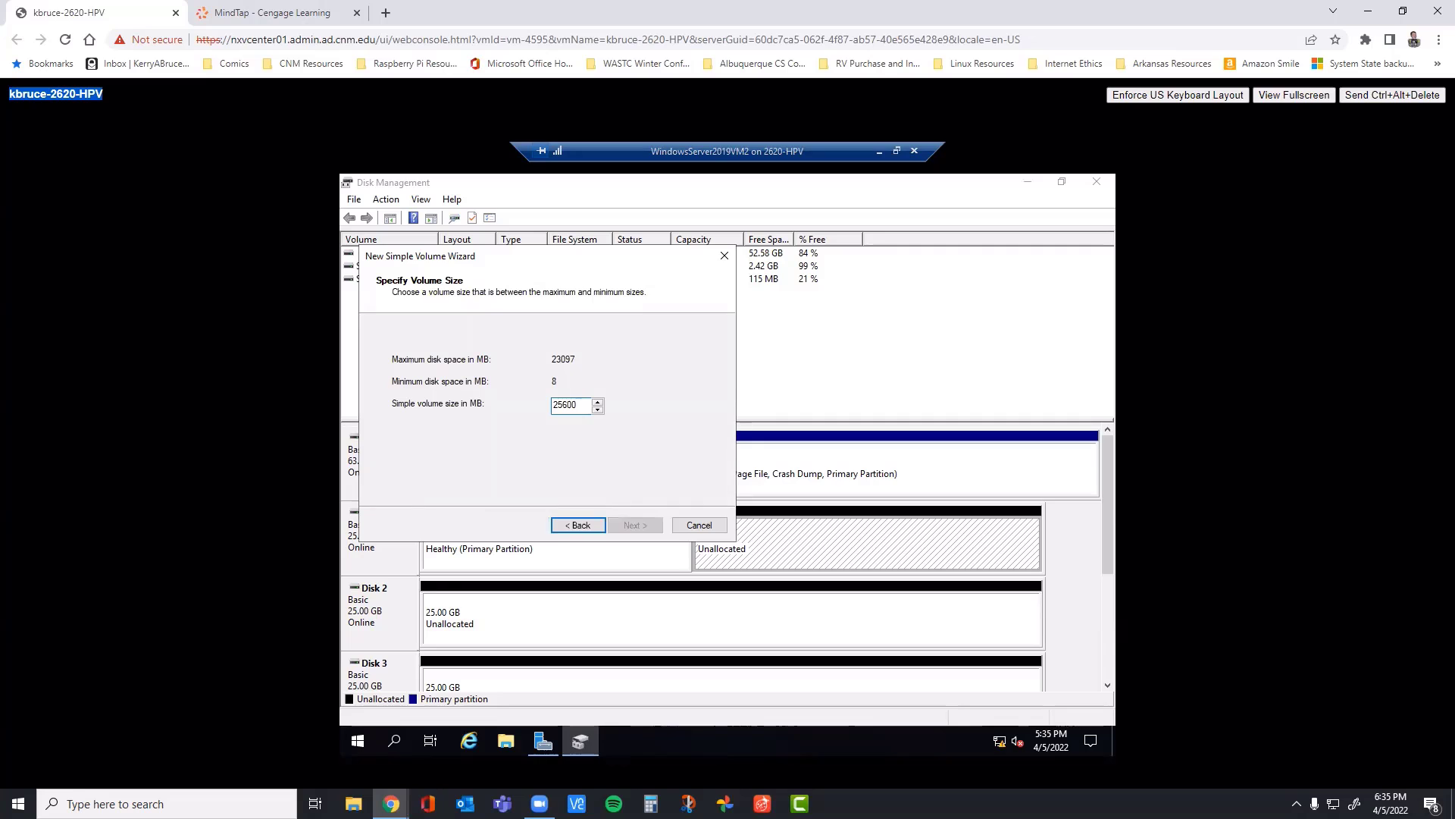
key(BackSpace)
key(BackSpace)
key(BackSpace)
key(BackSpace)
text(500)
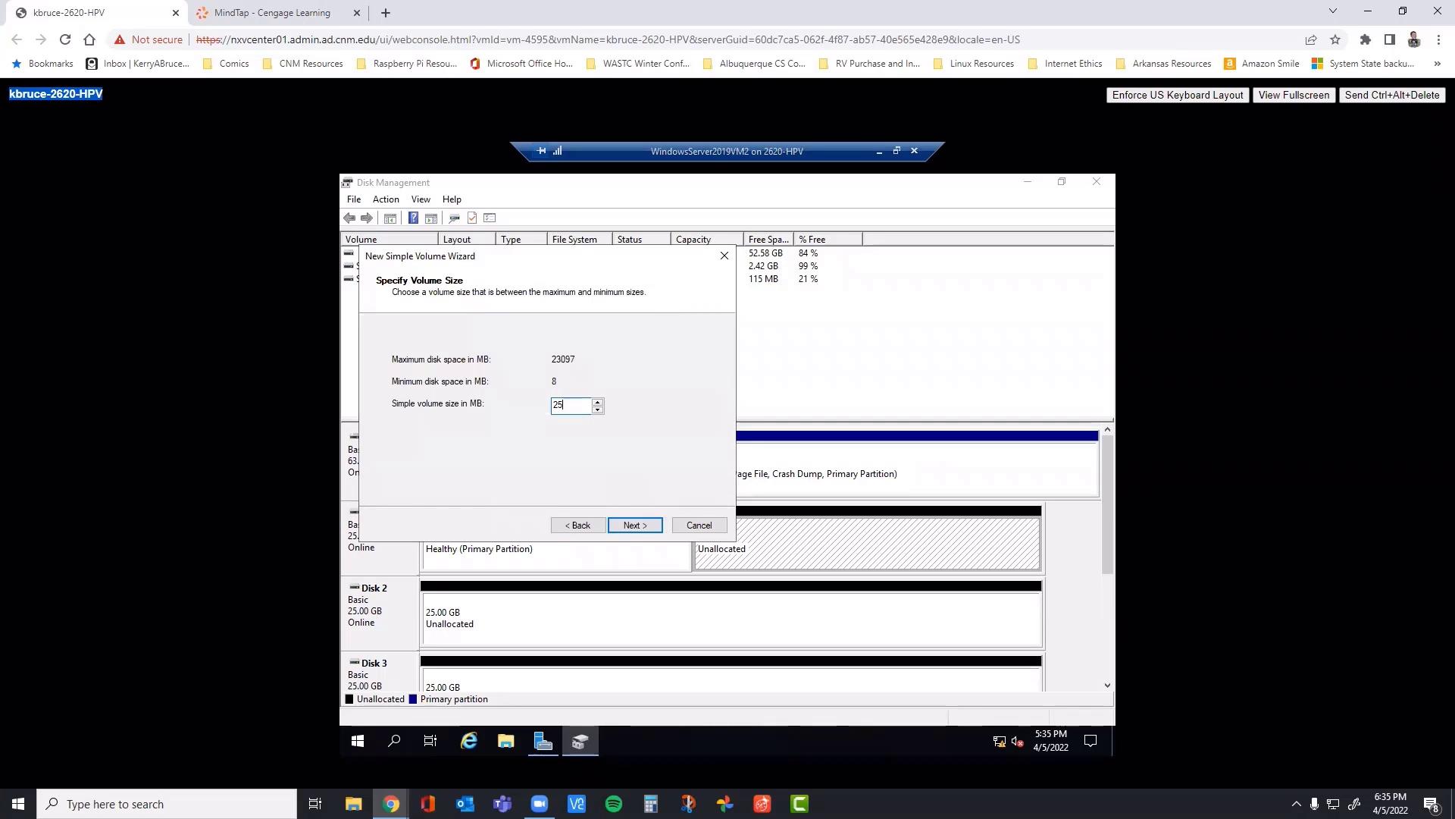
click(642, 524)
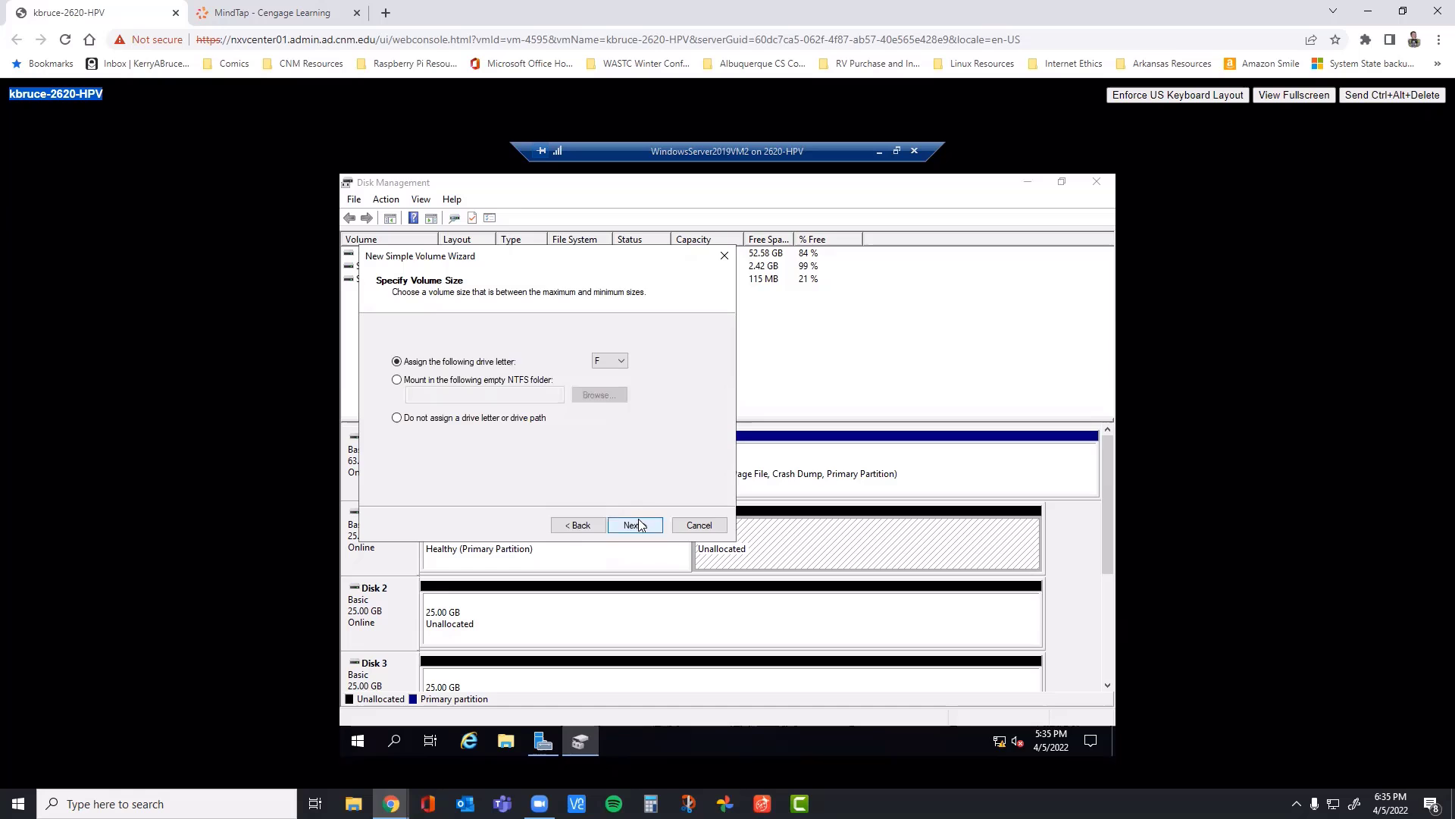
Step: Check the drive letter in step 5 of the MindTap book and accept F for the new volume
click(306, 17)
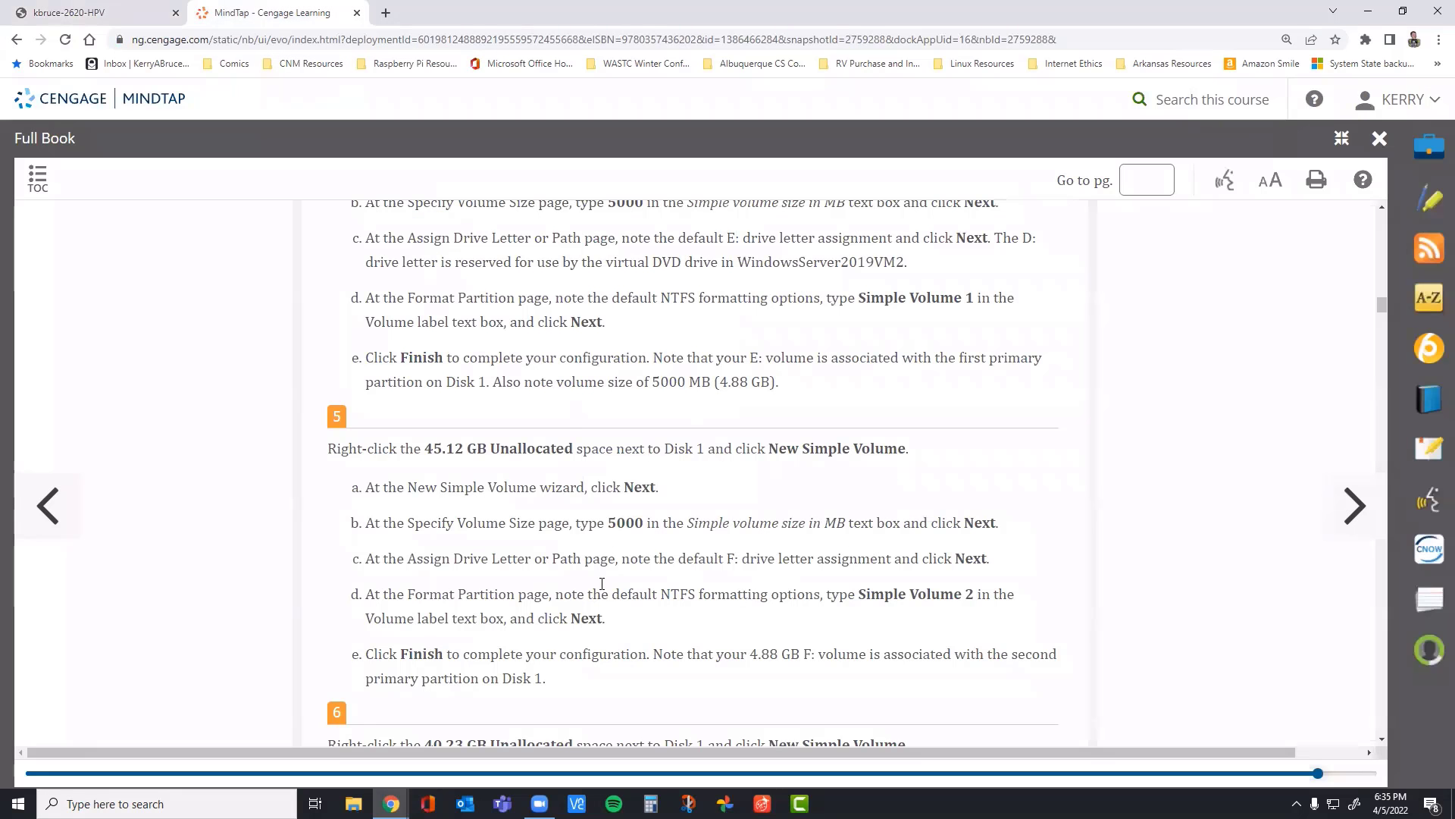
click(136, 15)
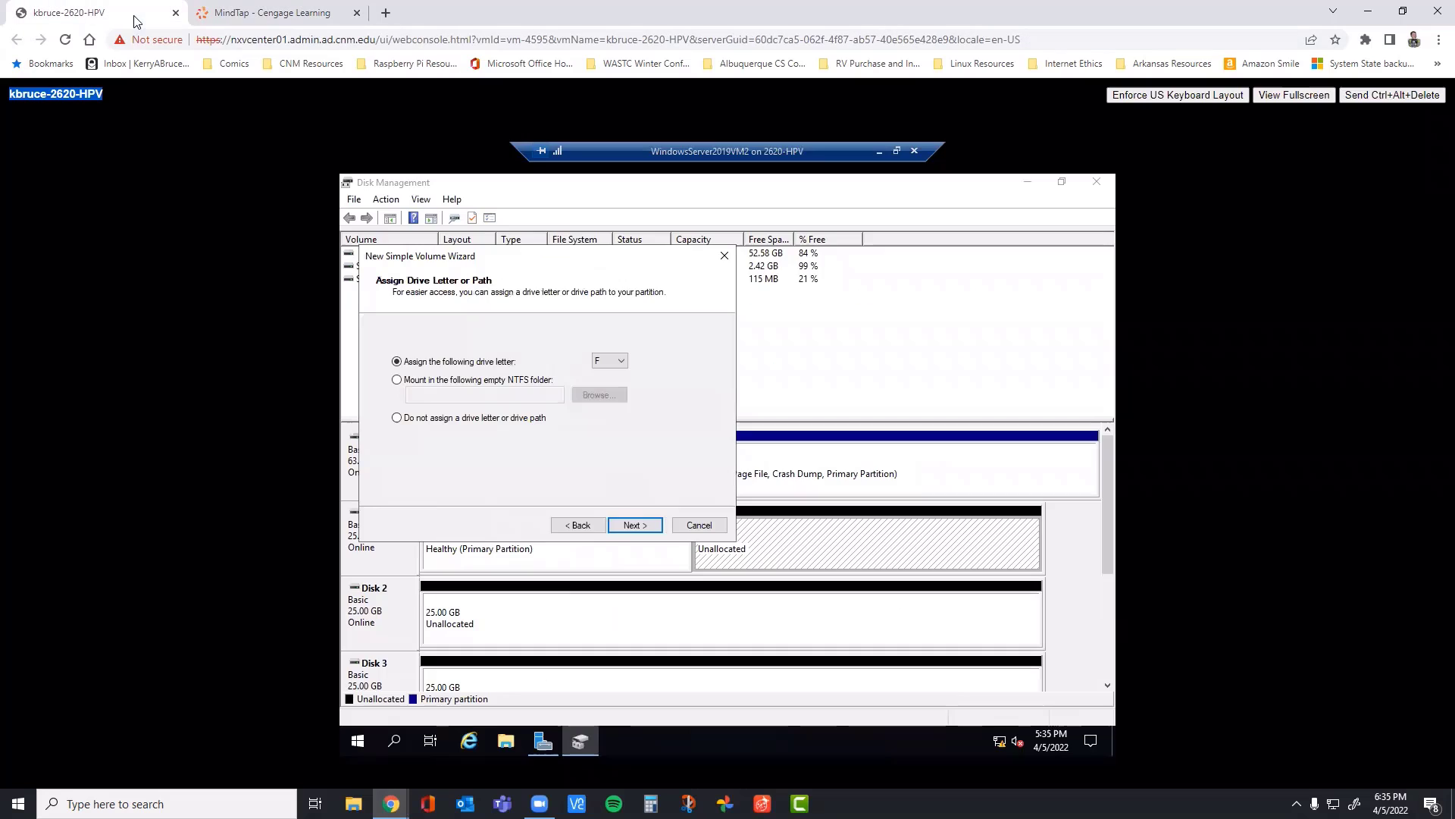
click(626, 525)
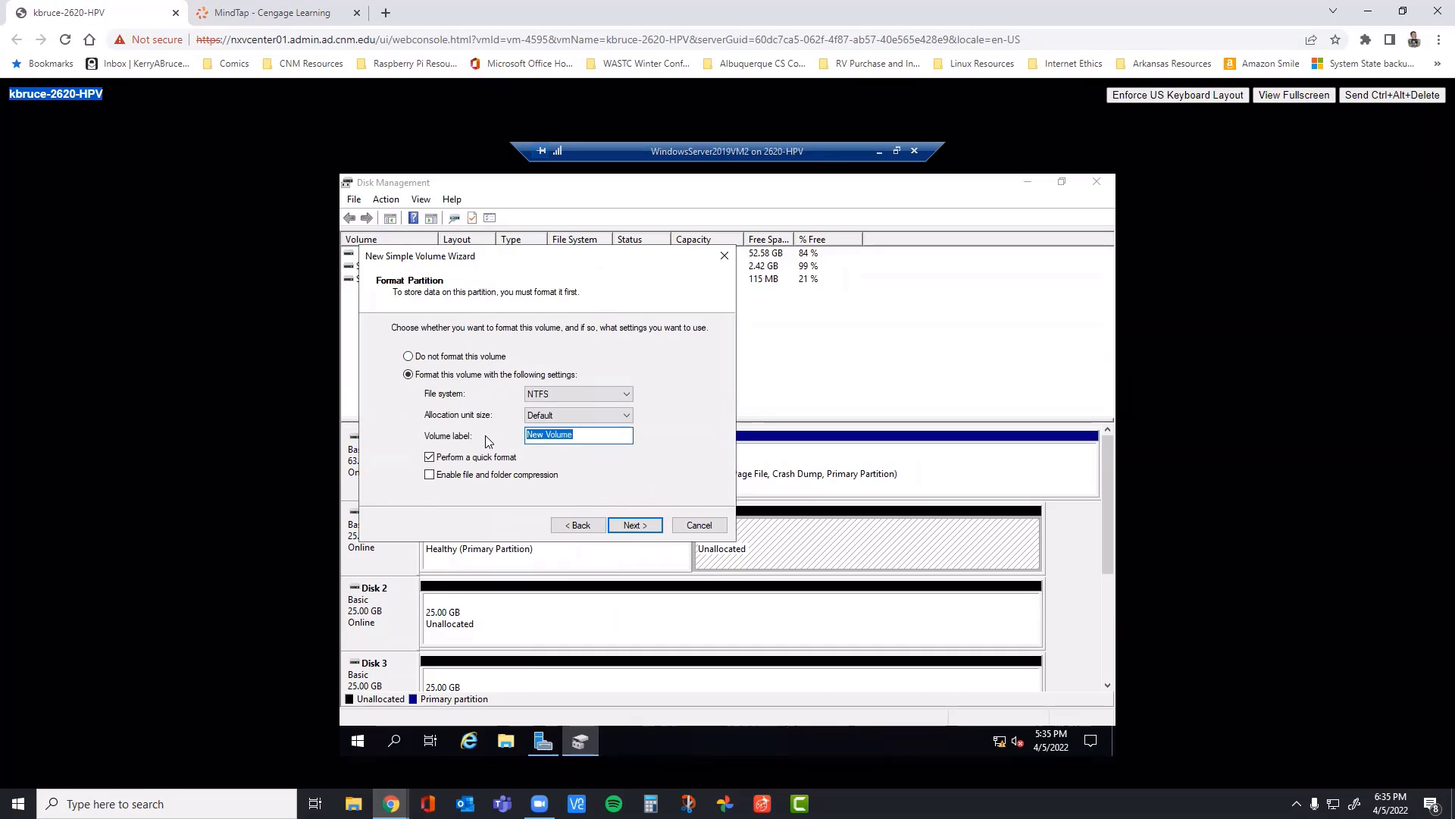
Step: Label the NTFS volume Simple Volume 2 and finish creating it on Disk 1
text(Simnpl)
key(BackSpace)
key(BackSpace)
key(BackSpace)
text(ple Vlum)
key(BackSpace)
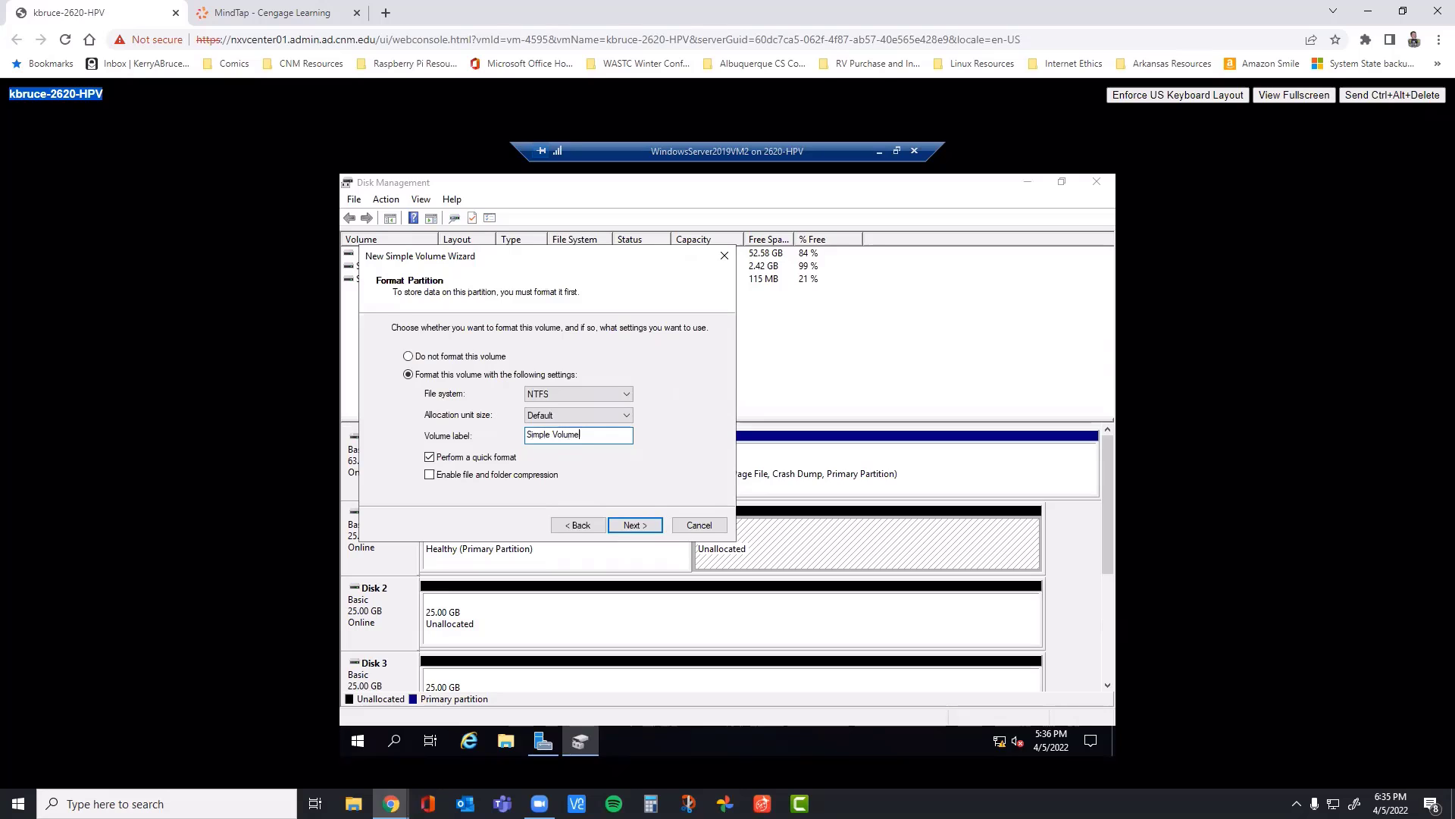
click(618, 525)
click(604, 524)
click(630, 525)
click(631, 524)
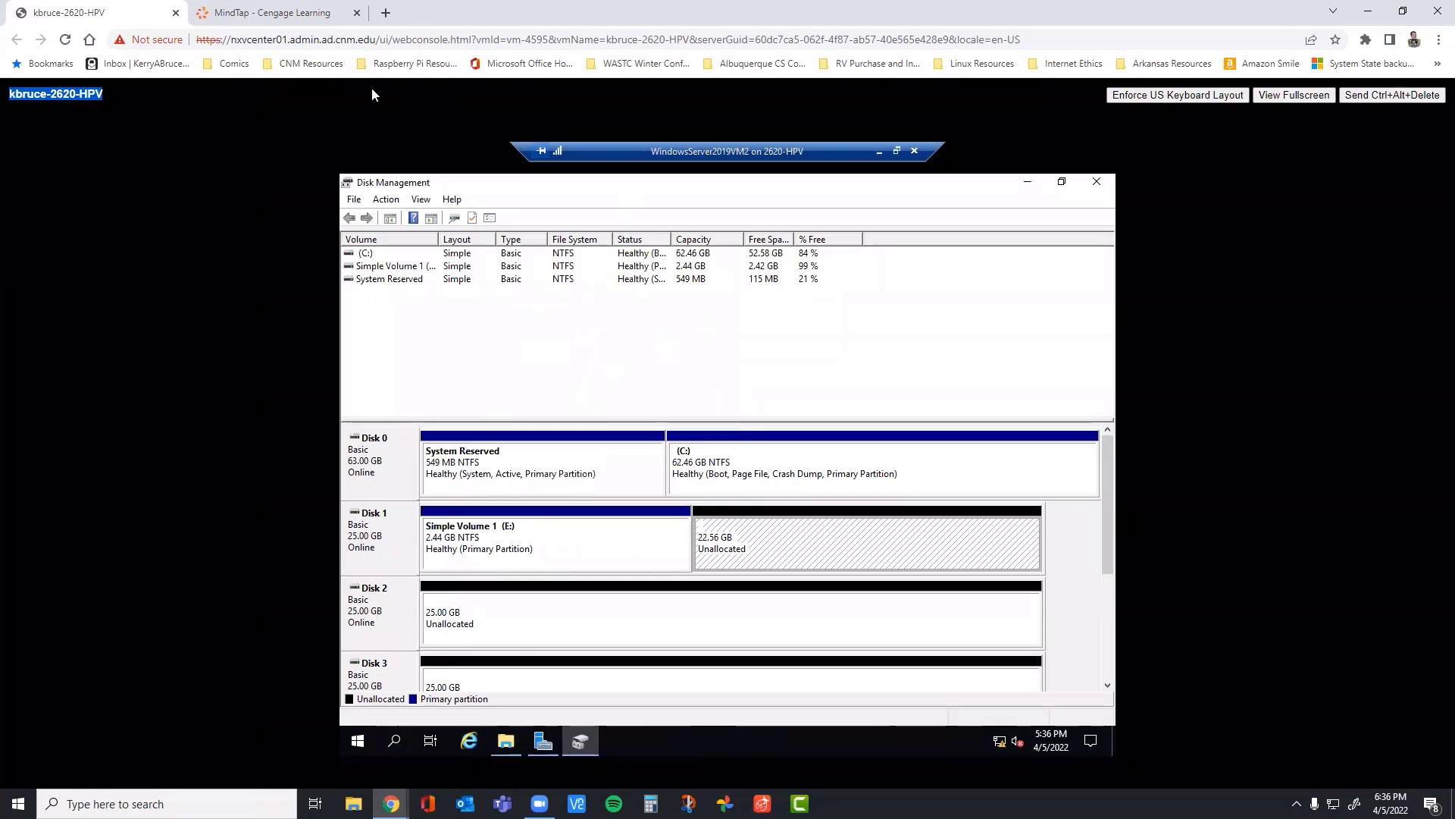
Step: Highlight the command, volume label and size in step 5 of the MindTap book and read step 6
click(307, 14)
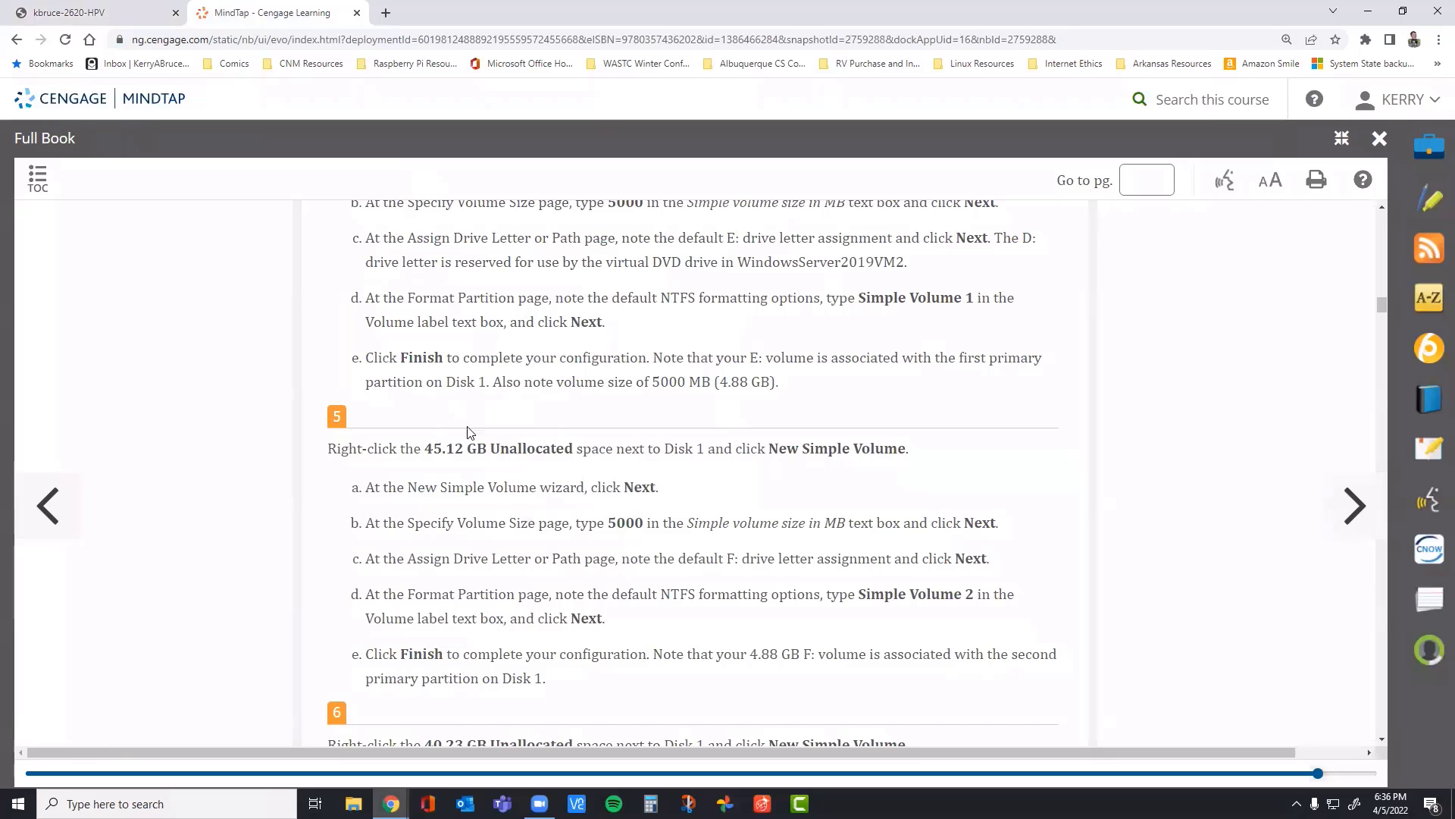
scroll(360, 423, down, 2)
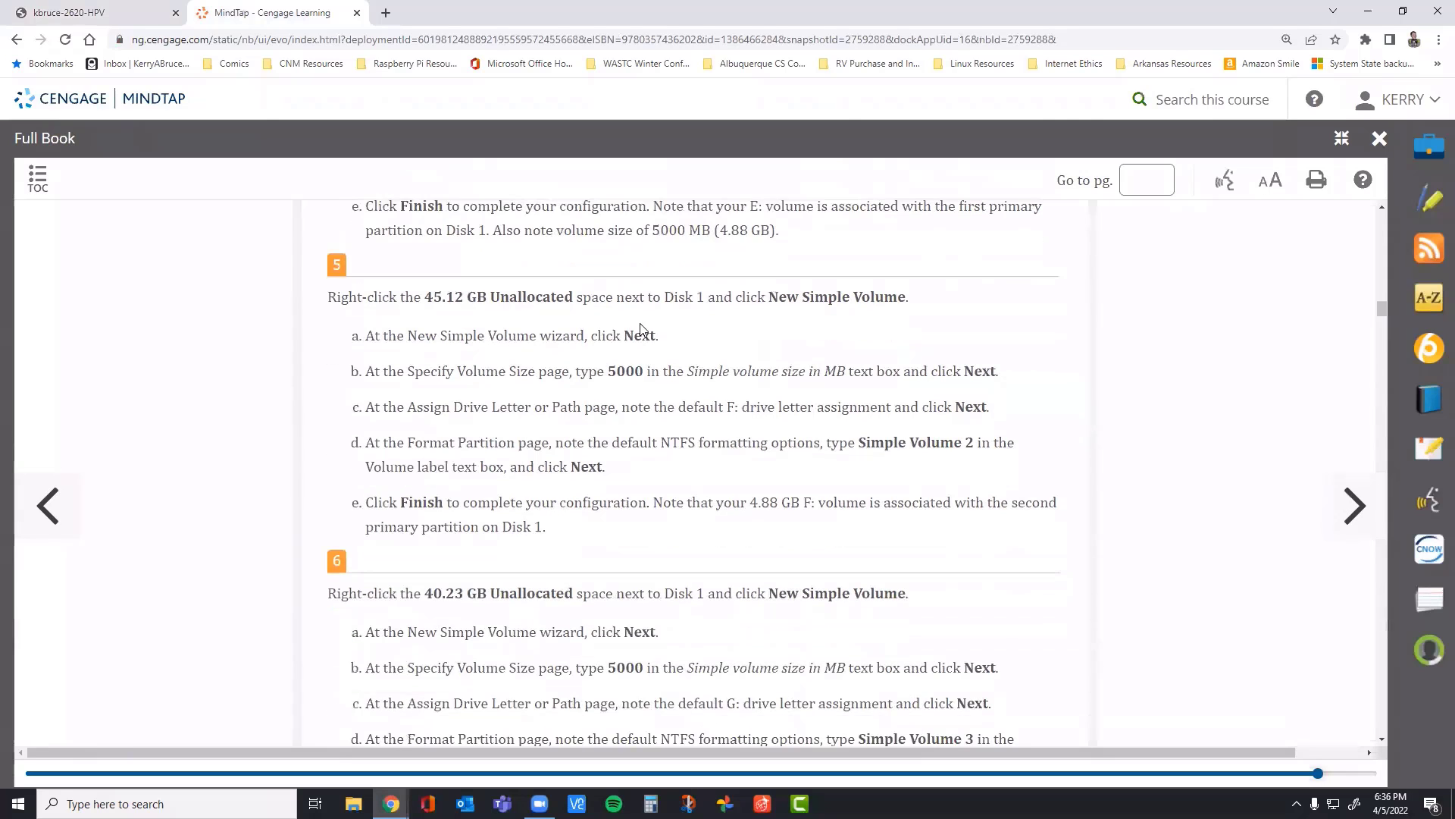
drag(764, 296, 898, 300)
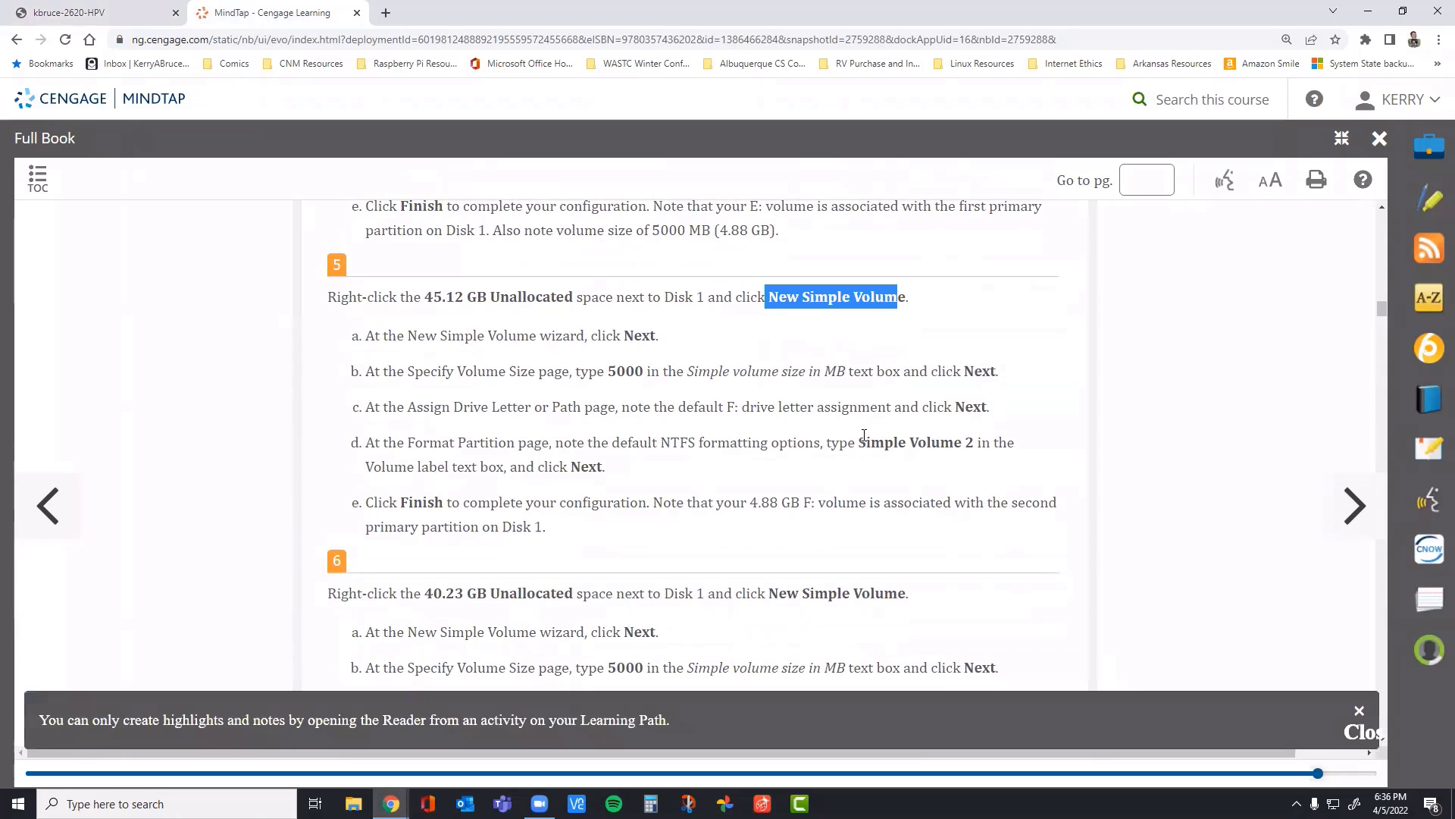
drag(864, 438, 983, 446)
drag(588, 371, 687, 371)
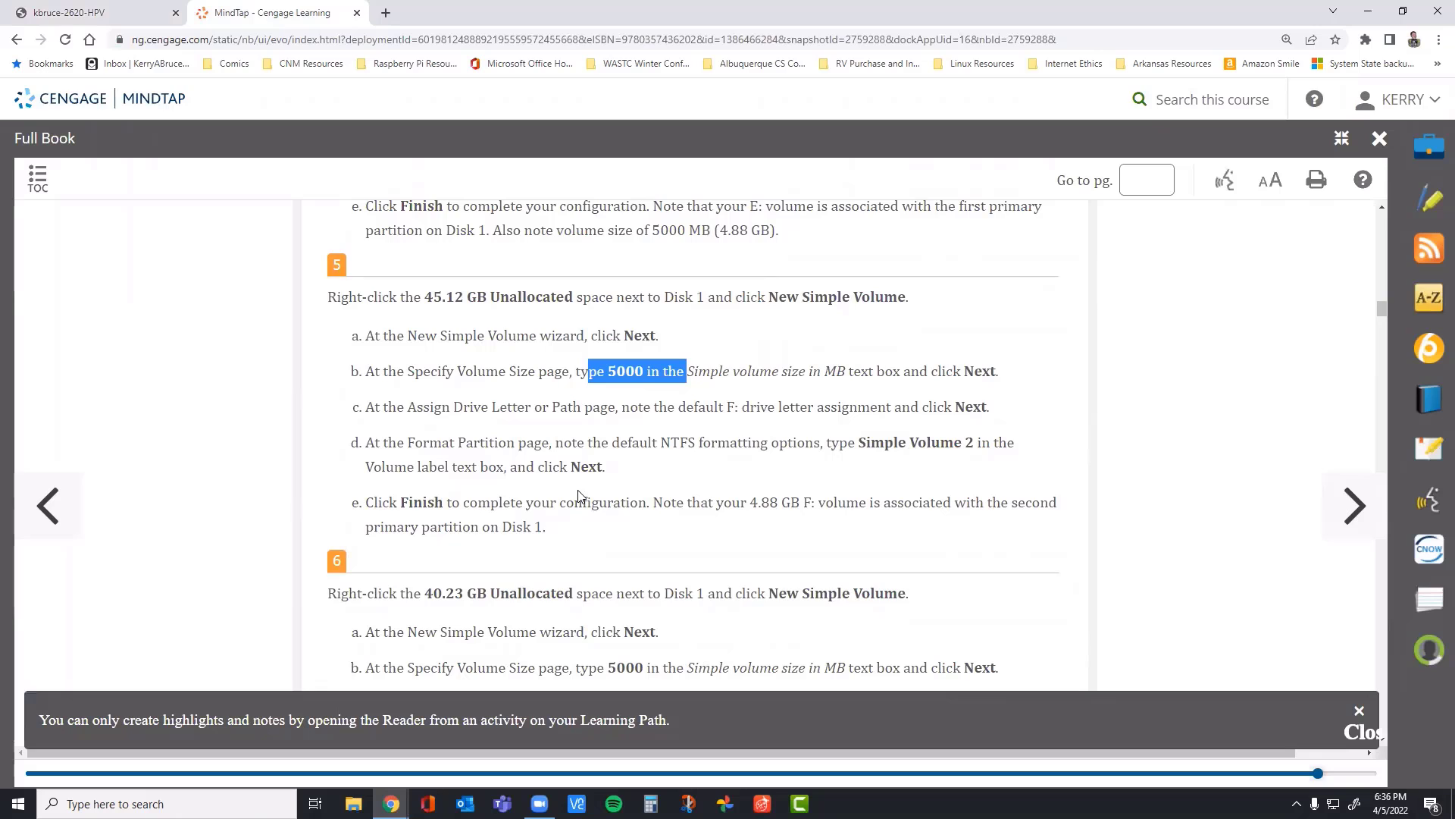
scroll(579, 497, down, 1)
scroll(581, 477, down, 1)
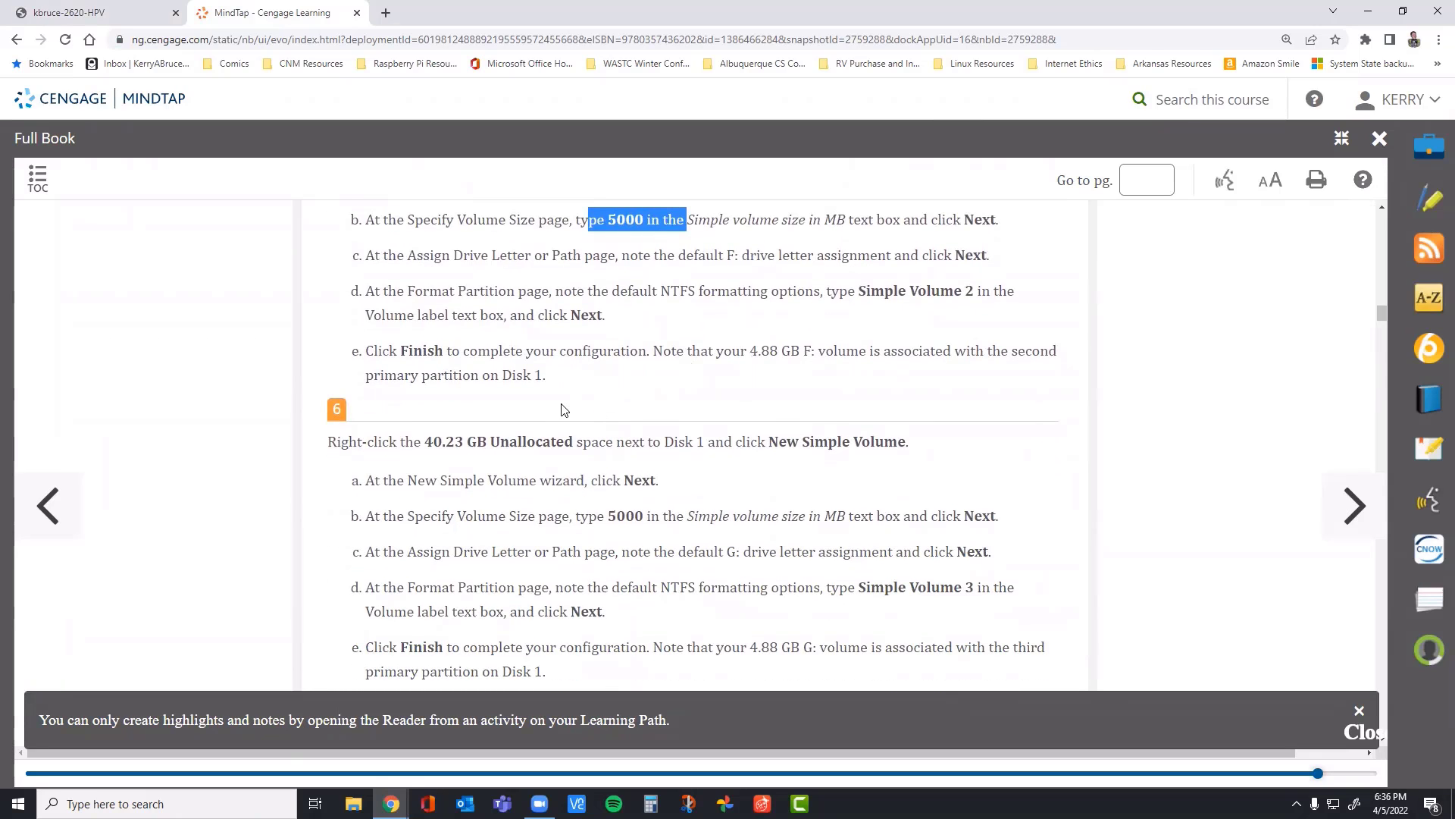
Step: Return to the virtual machine console and examine Disk 1's two simple volumes and its remaining unallocated space
click(83, 12)
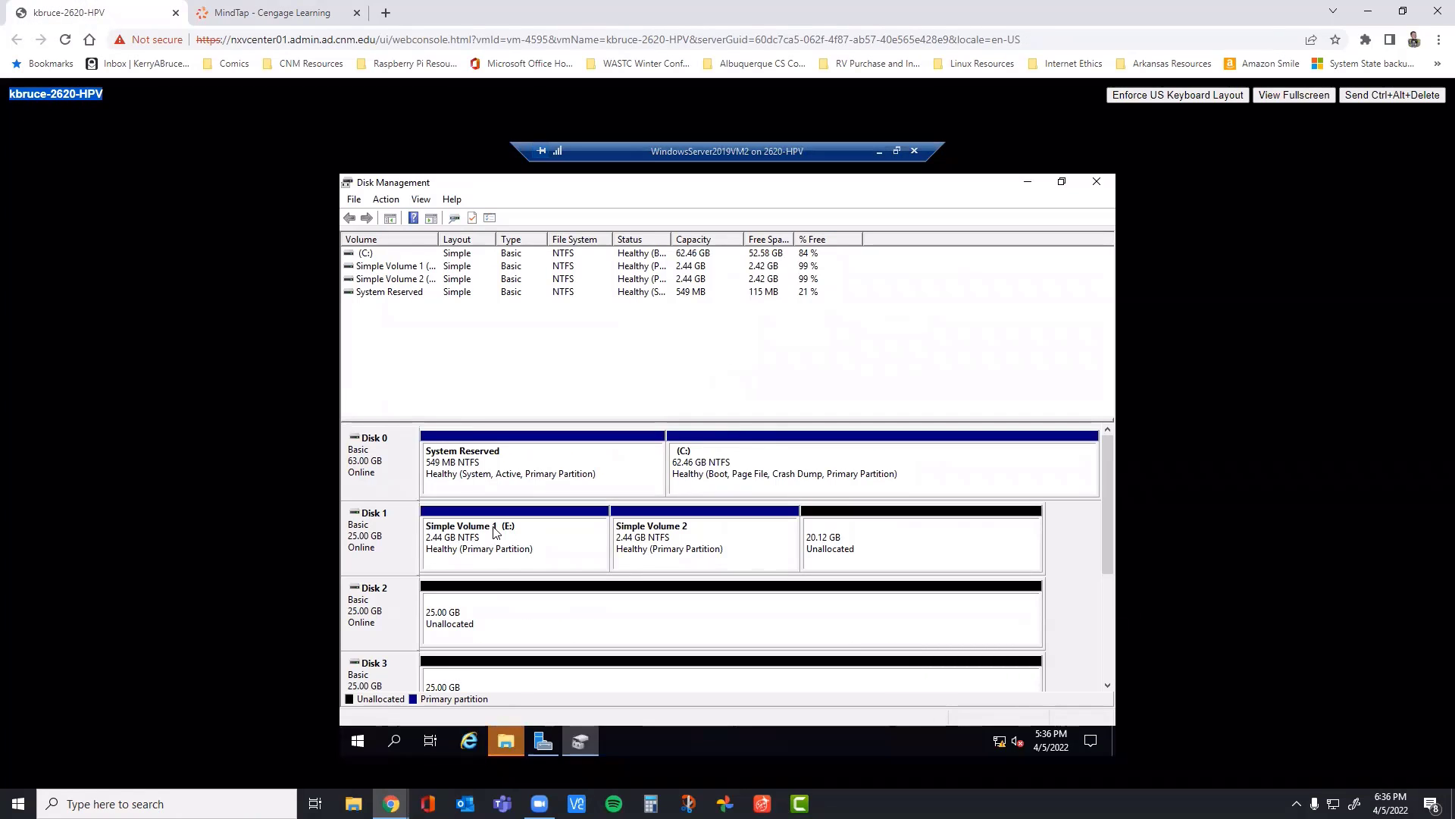
click(678, 536)
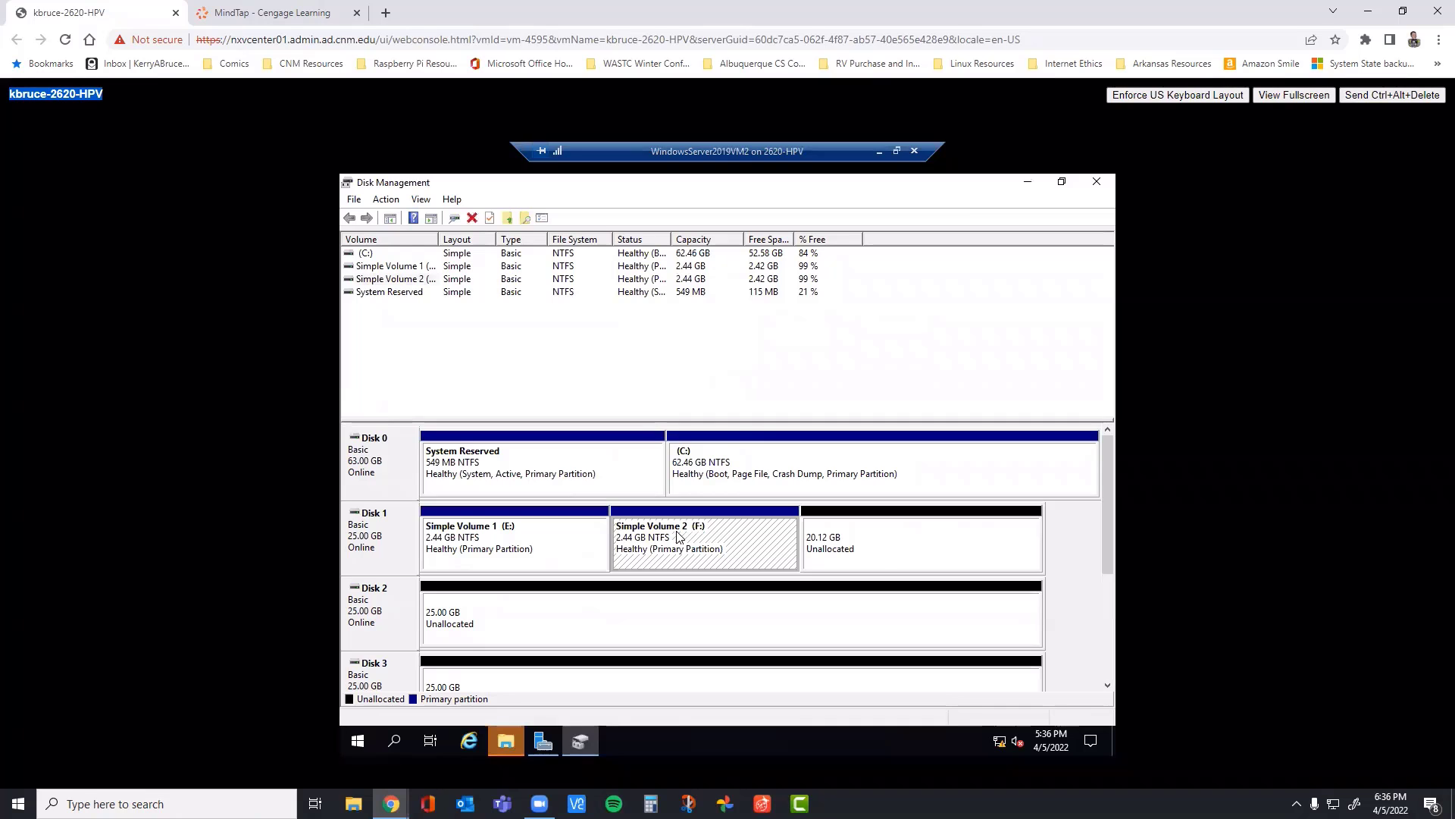
click(881, 554)
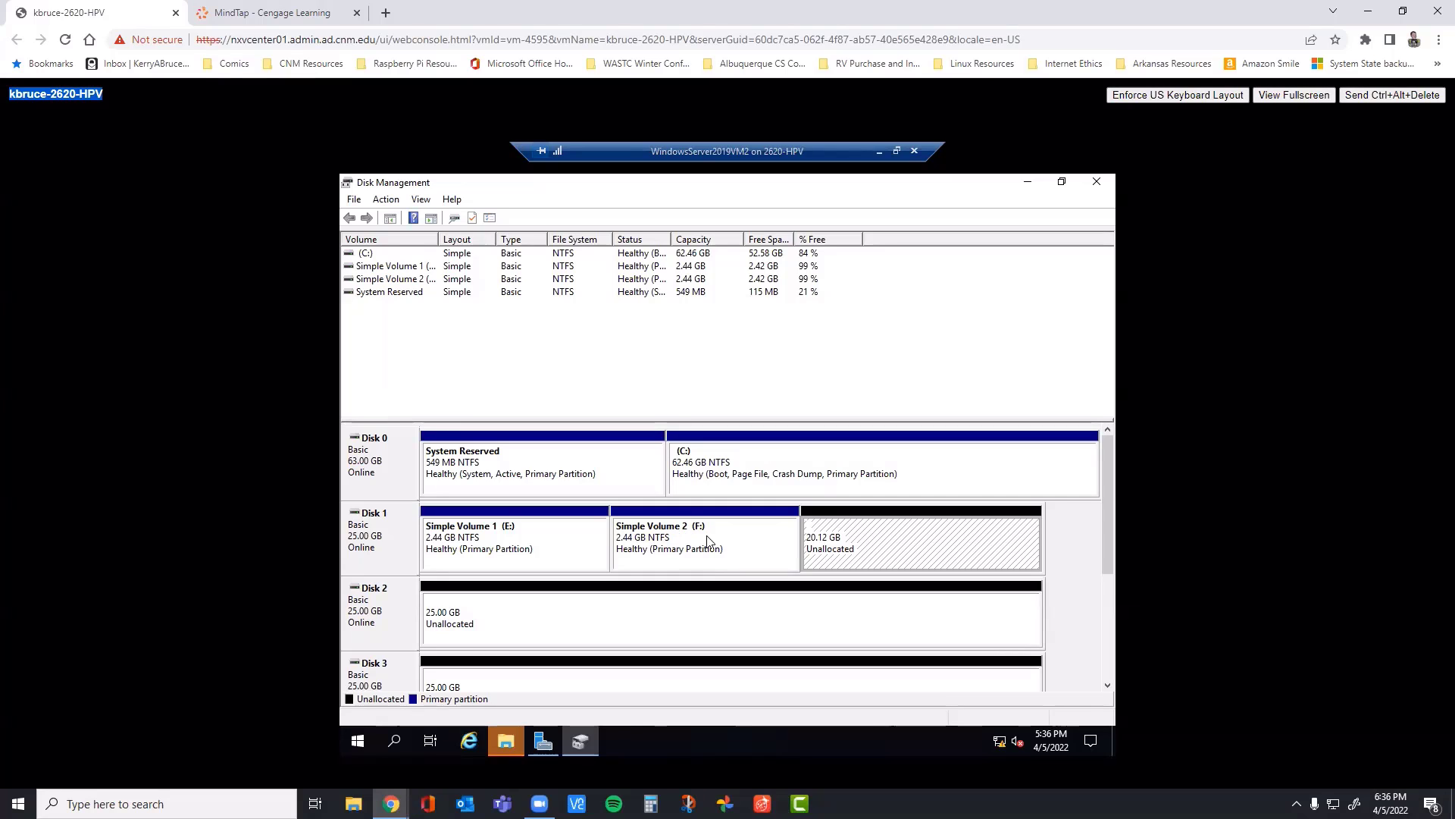
click(545, 532)
click(652, 539)
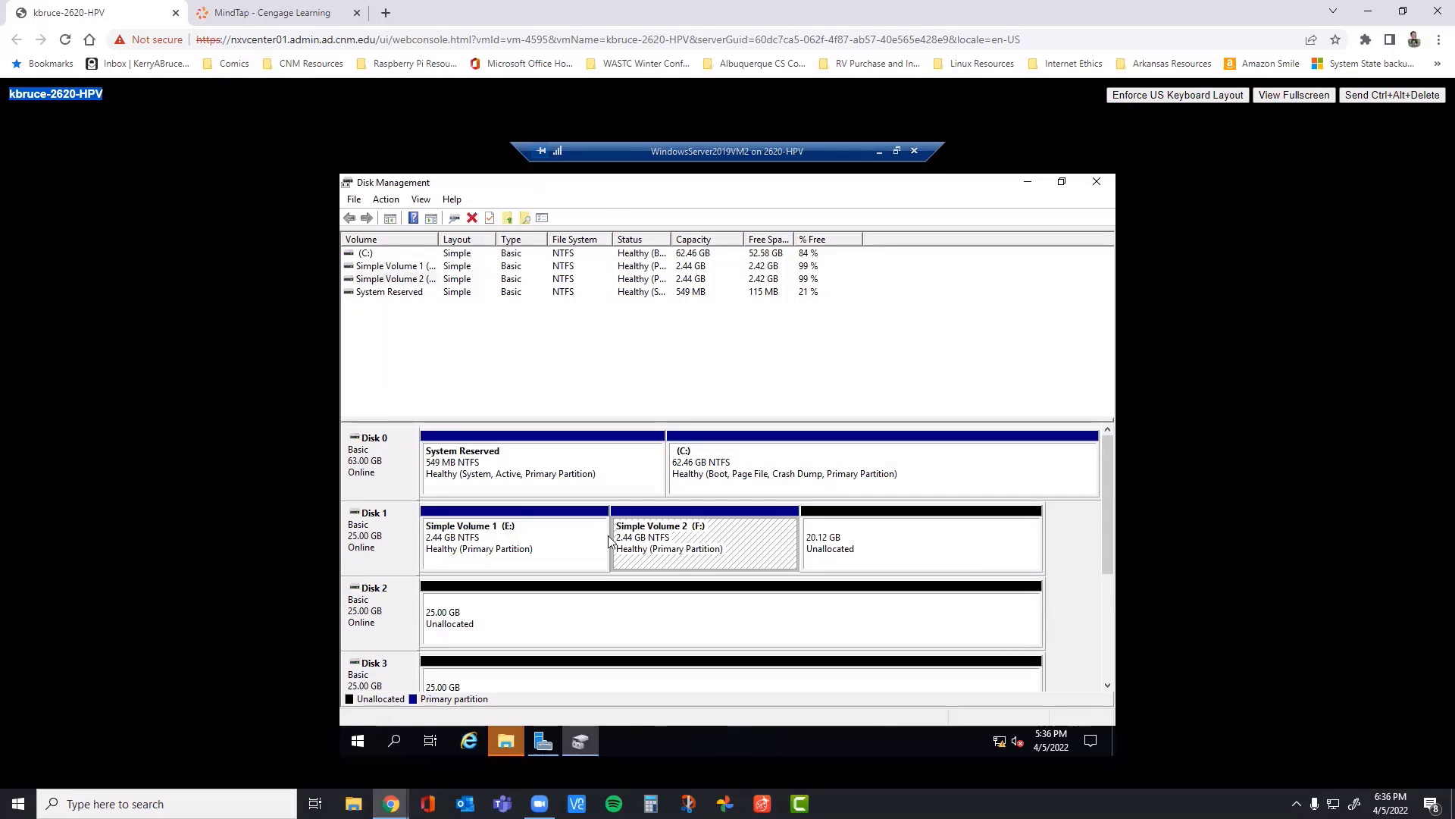
click(890, 522)
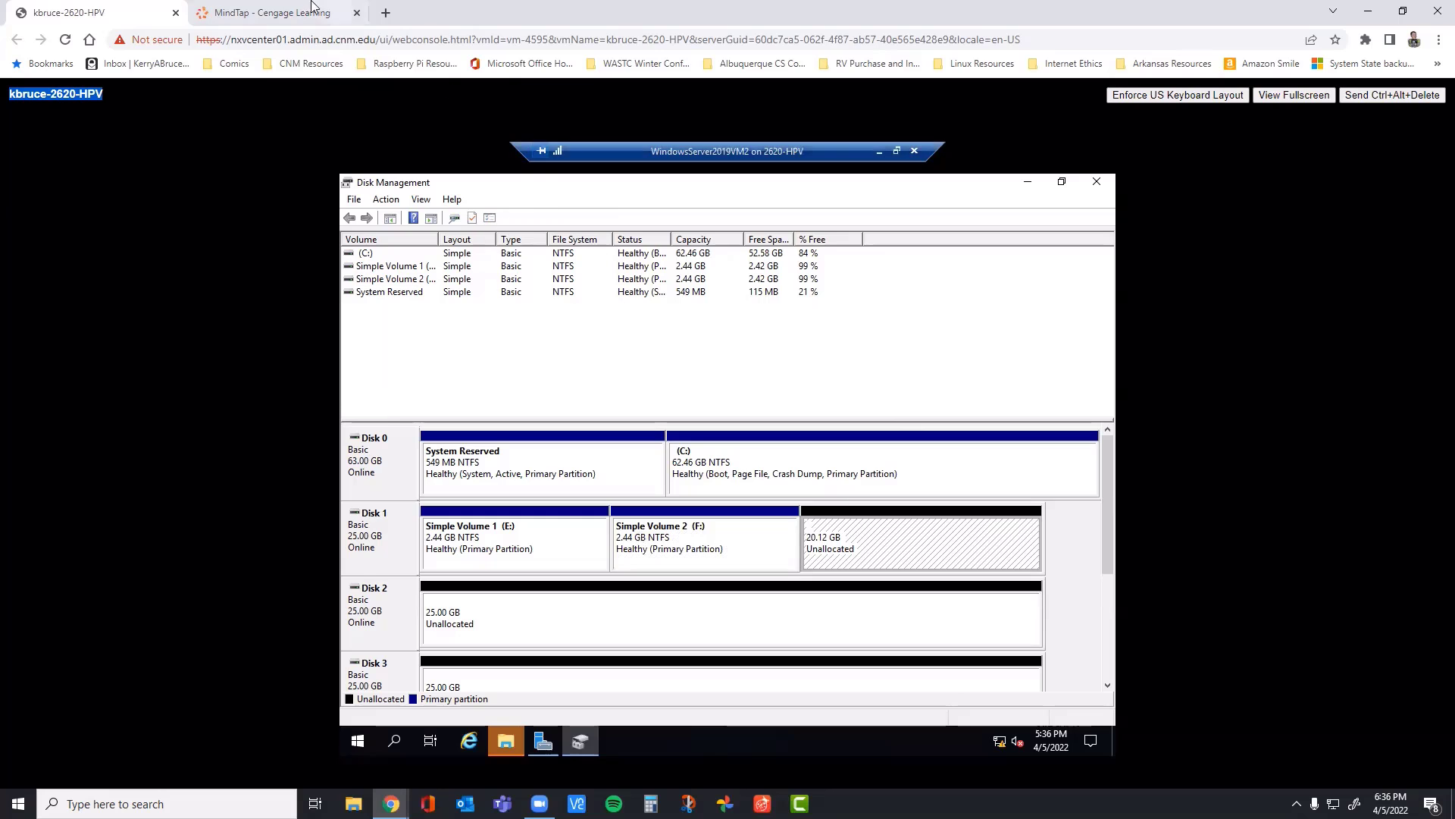
Step: Review the simple volume instructions in steps 4 to 7 of the MindTap book
click(255, 12)
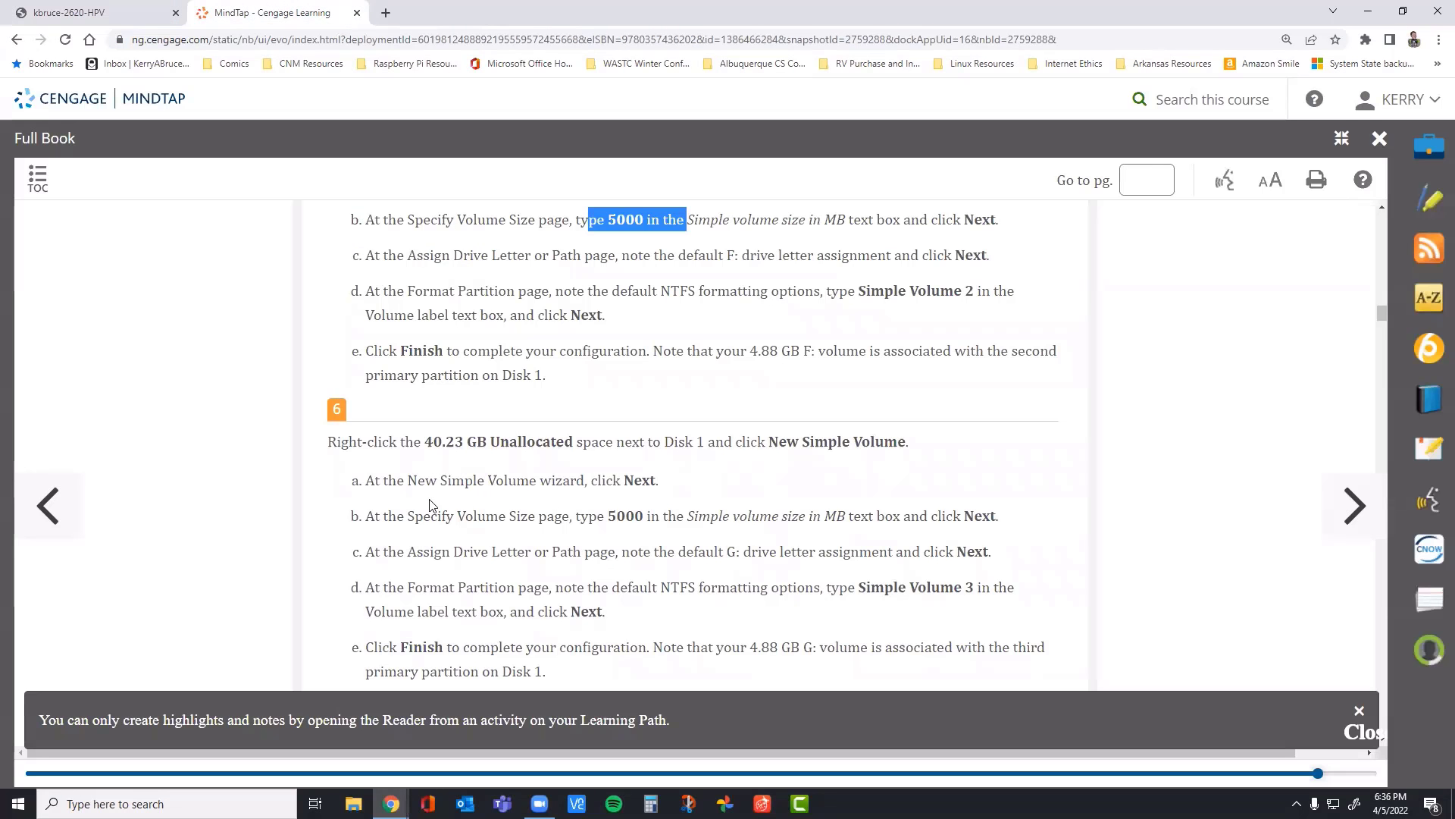
scroll(456, 486, up, 5)
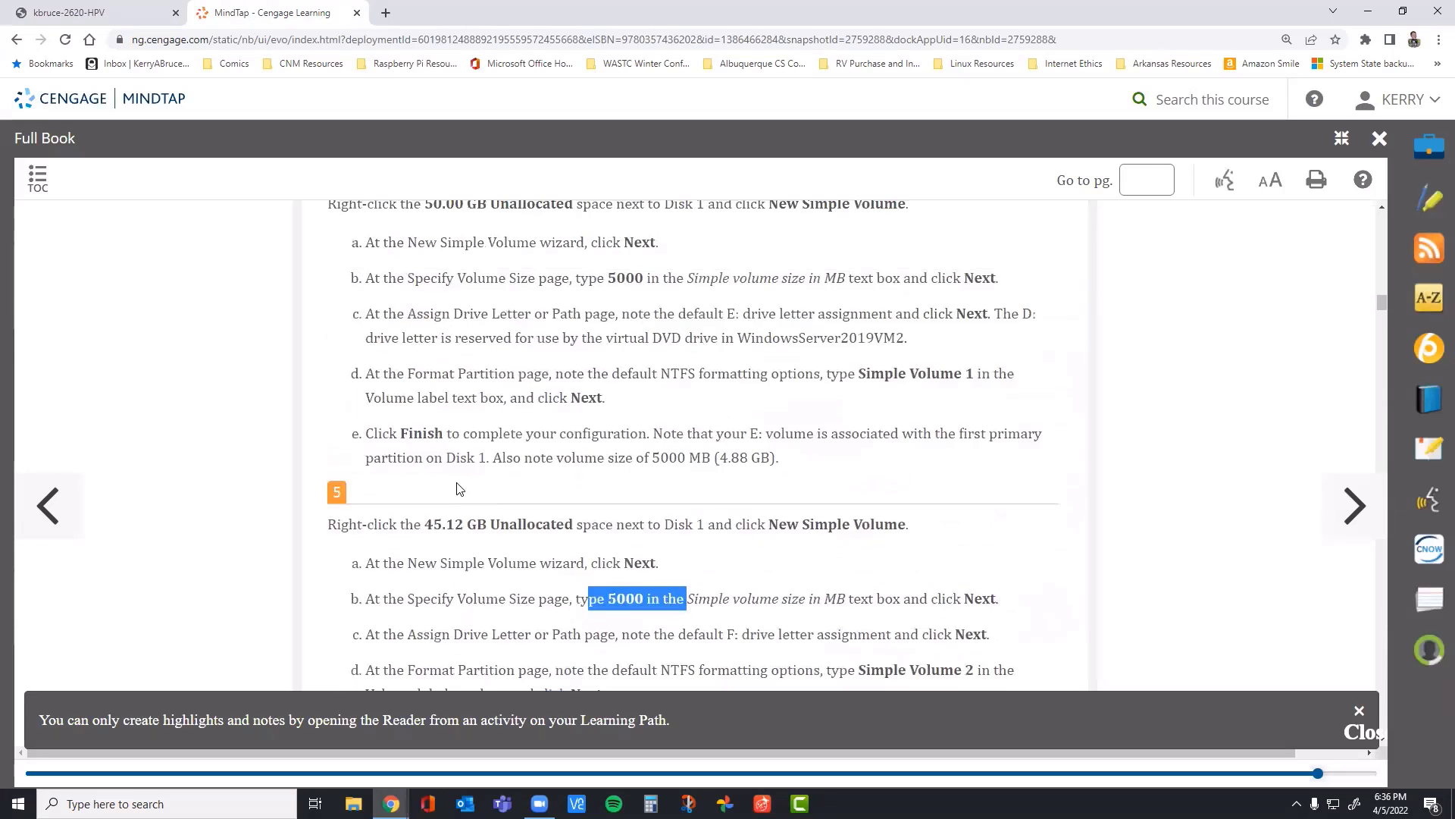
scroll(456, 486, up, 1)
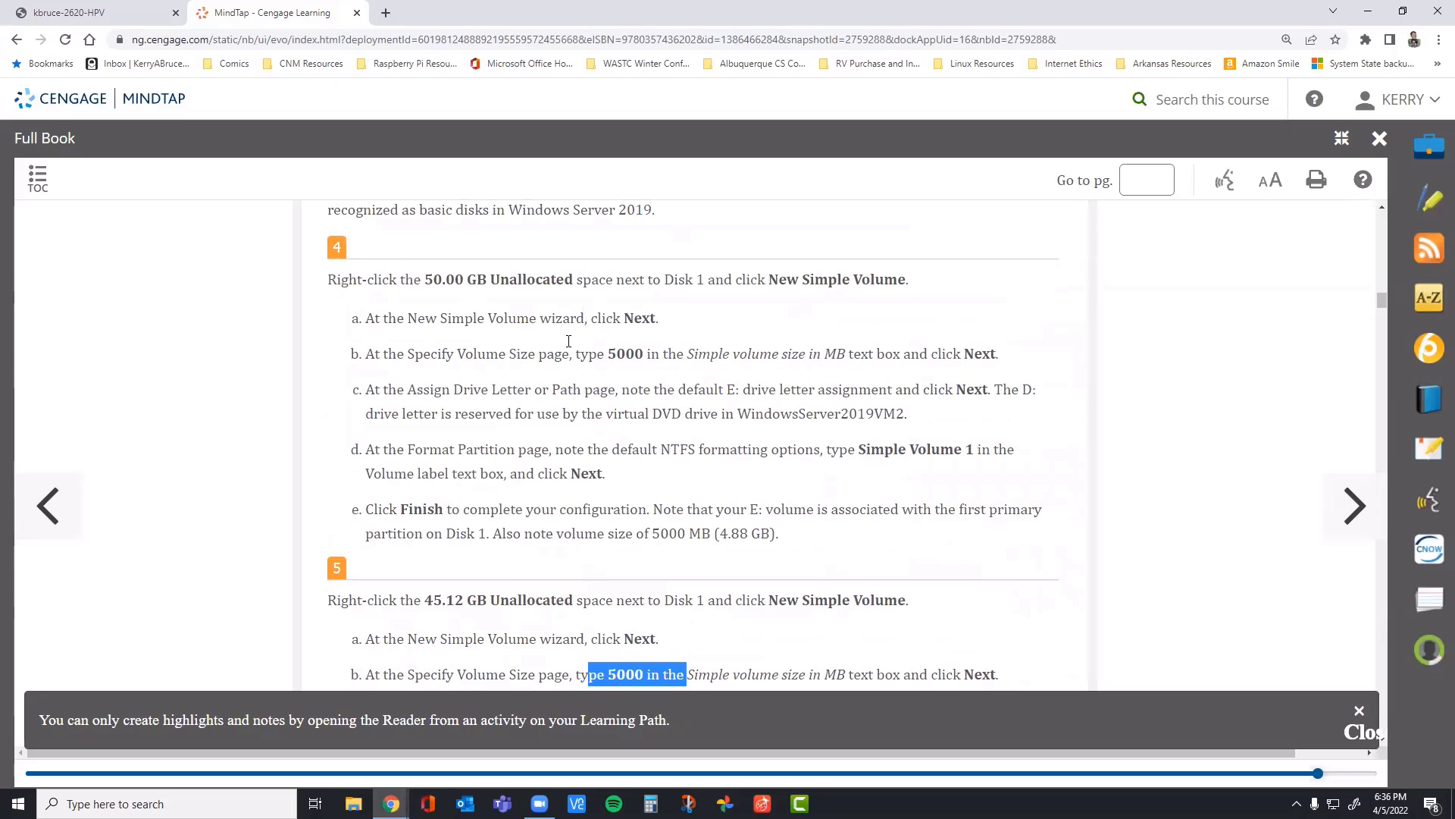
scroll(612, 416, down, 4)
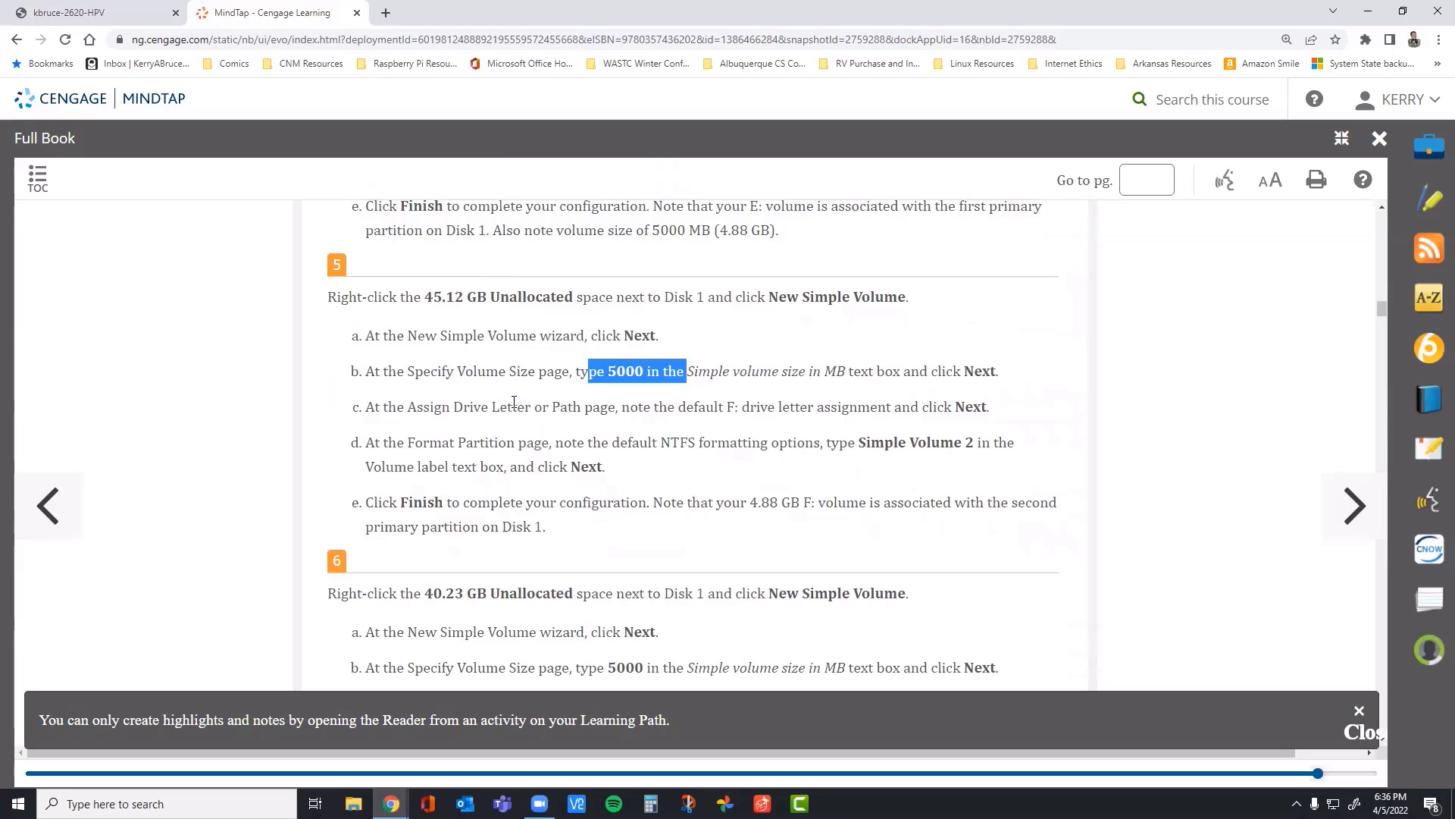
scroll(455, 379, down, 3)
scroll(444, 391, down, 1)
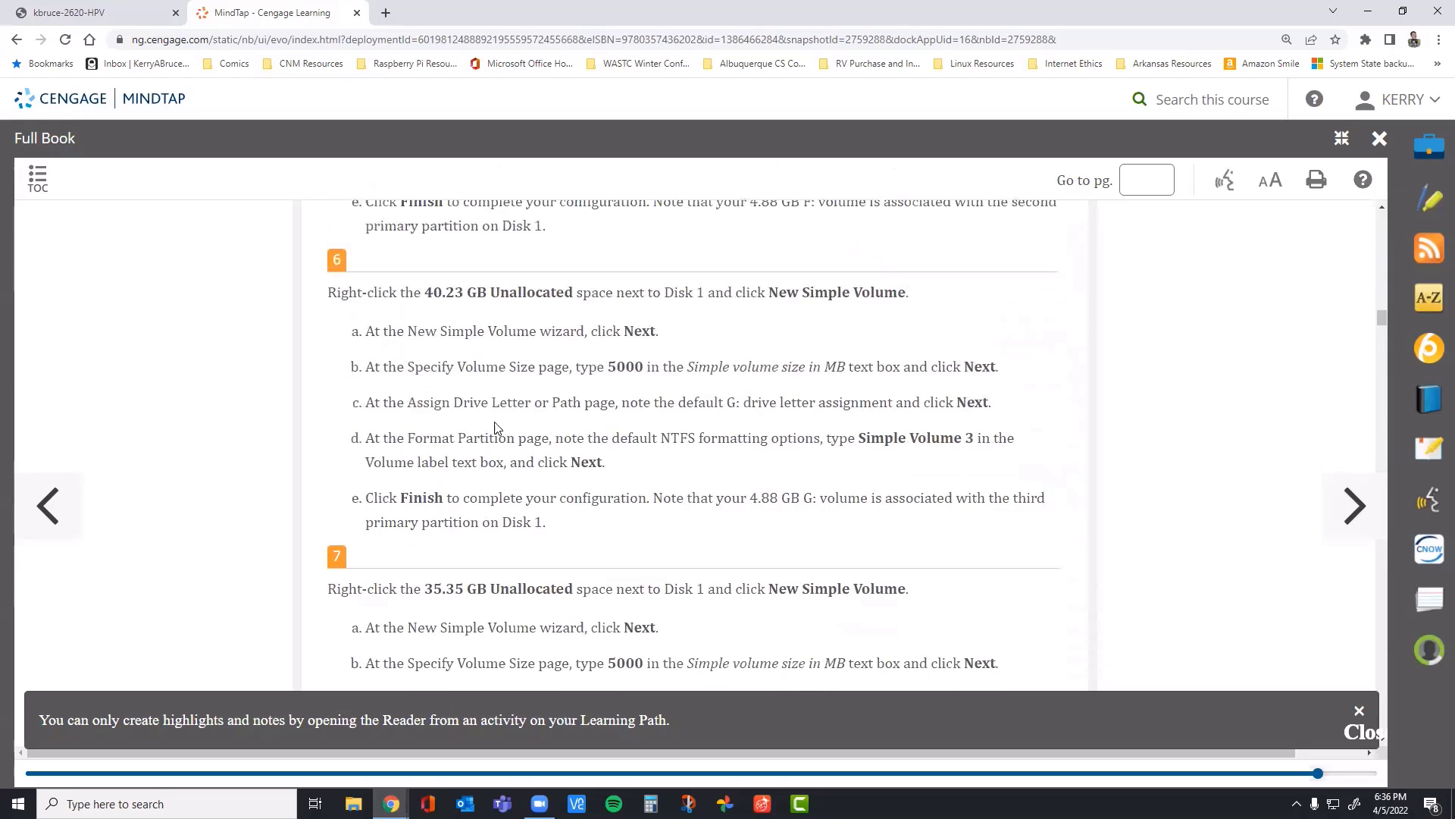
Step: Highlight the labels Simple Volume 3 and Simple Volume 4 in steps 6 and 7 of the MindTap book
drag(982, 437, 855, 438)
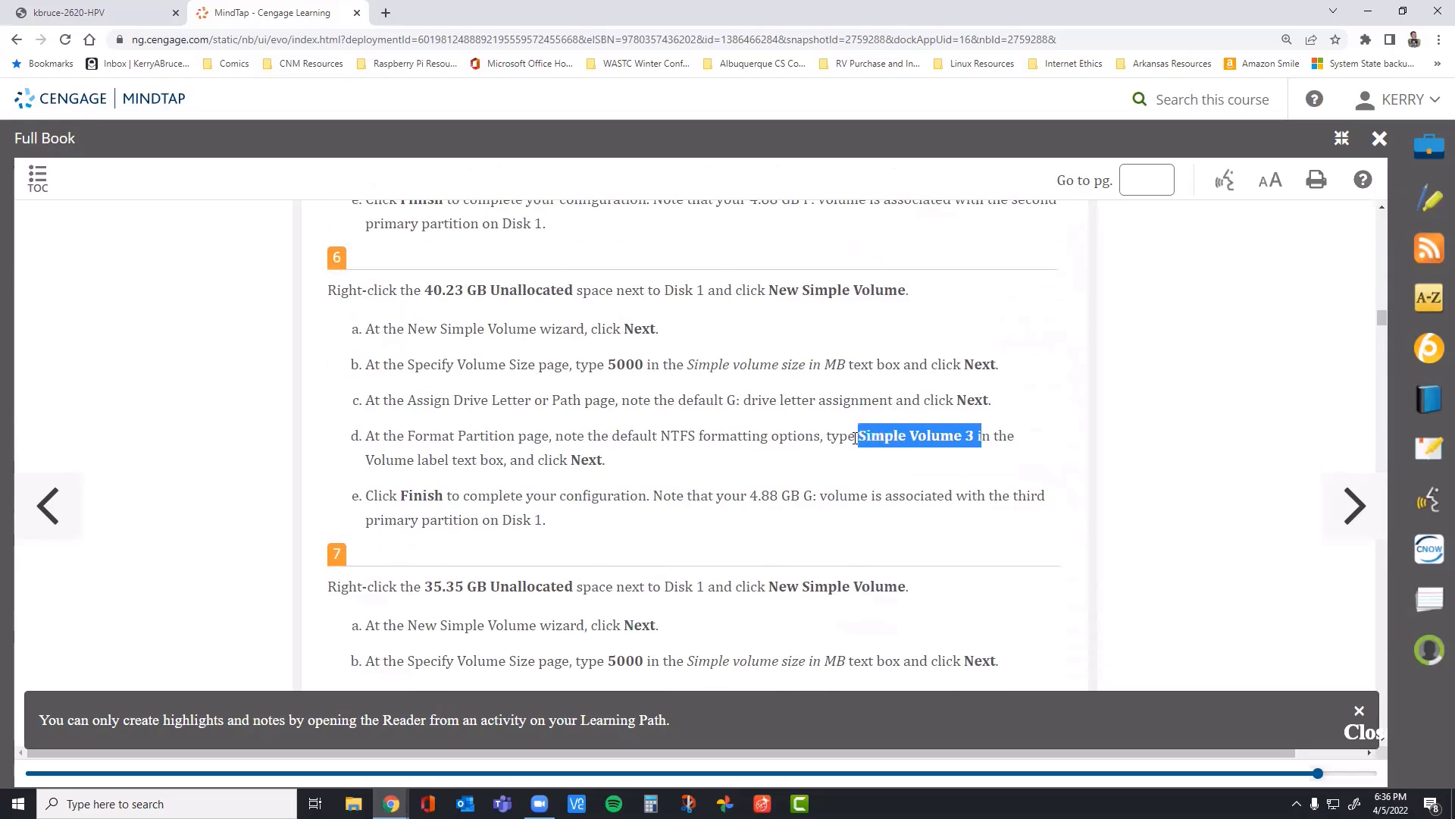
scroll(699, 491, down, 3)
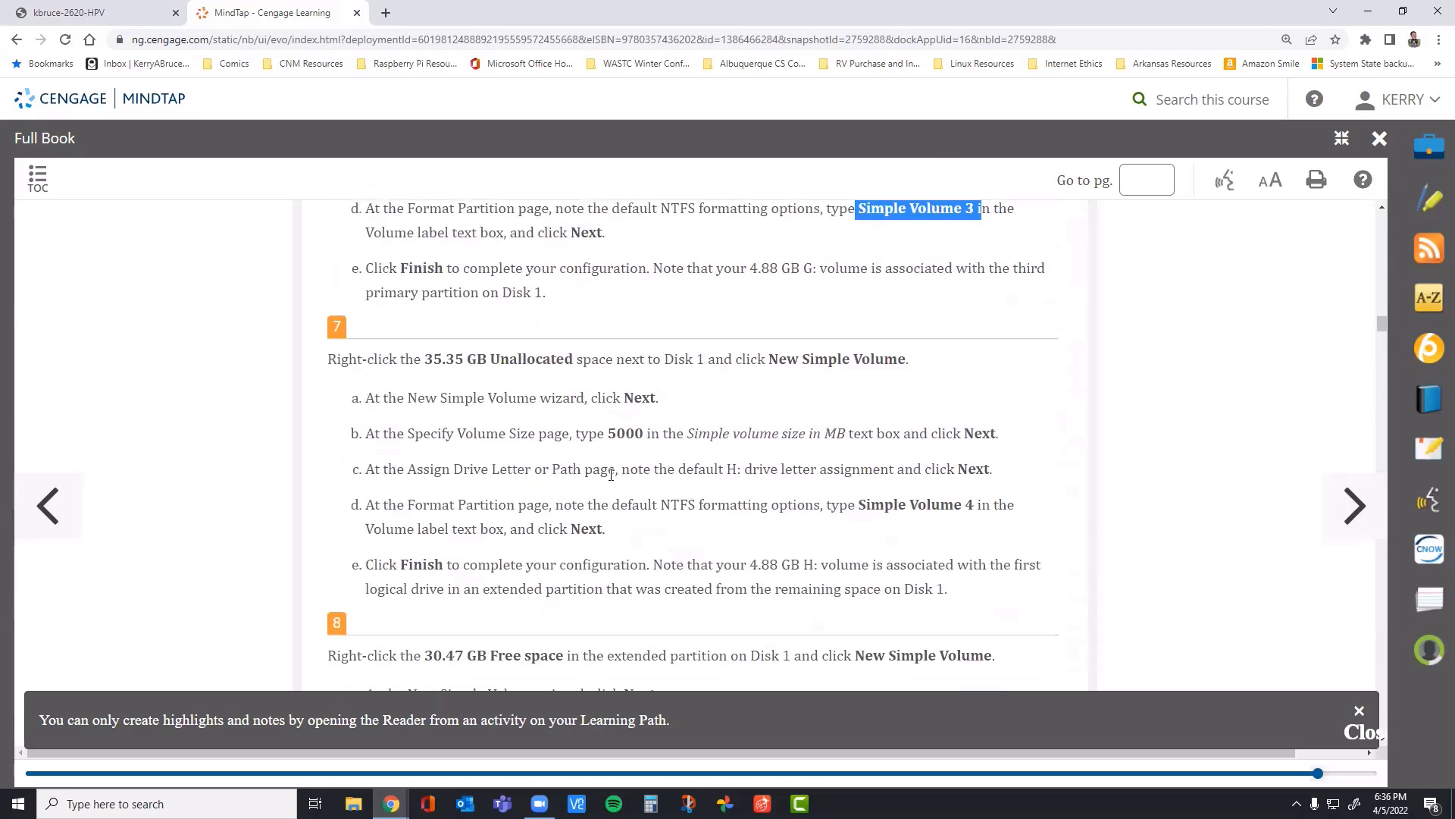
drag(1008, 506, 857, 506)
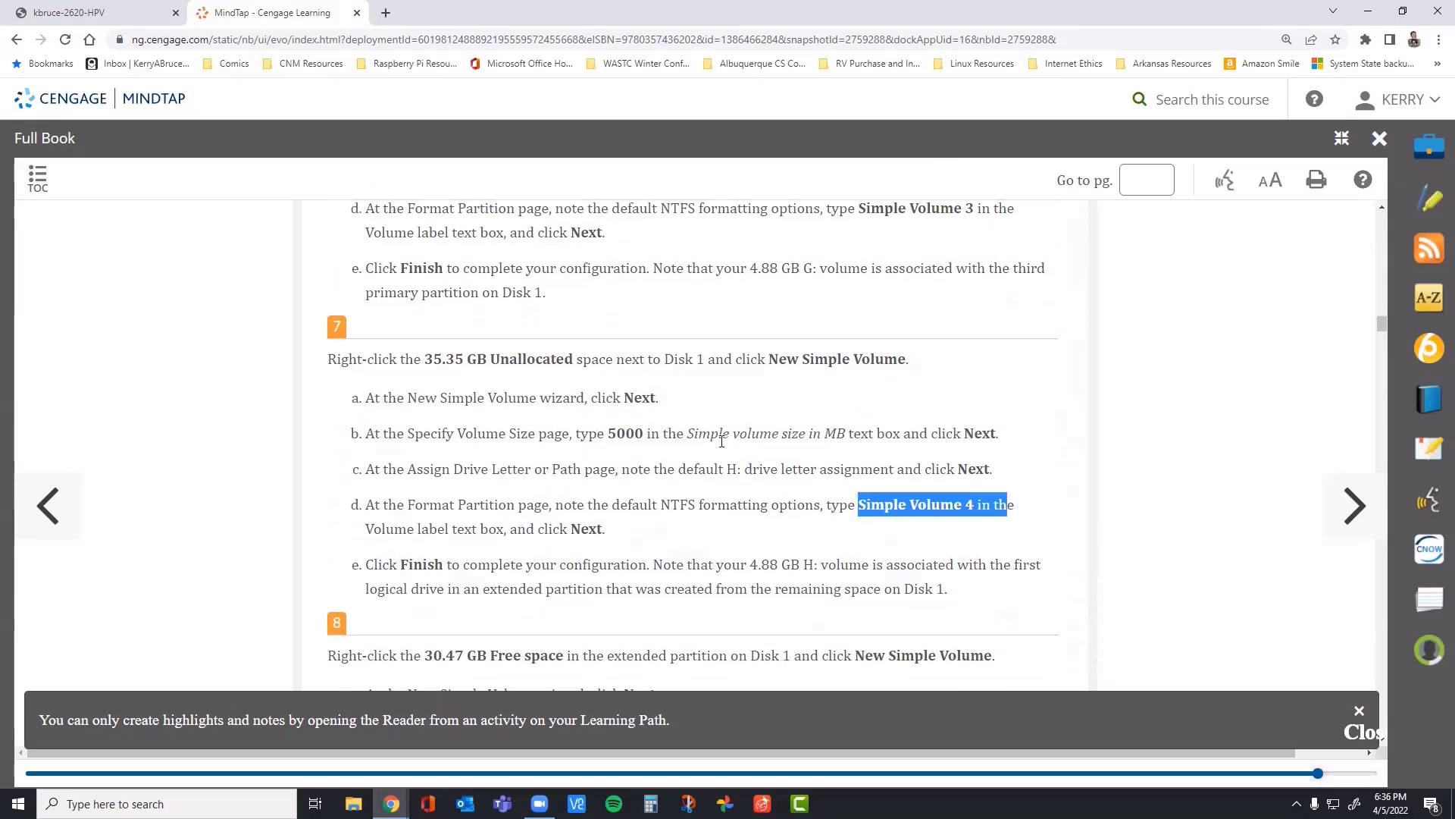
scroll(667, 412, down, 2)
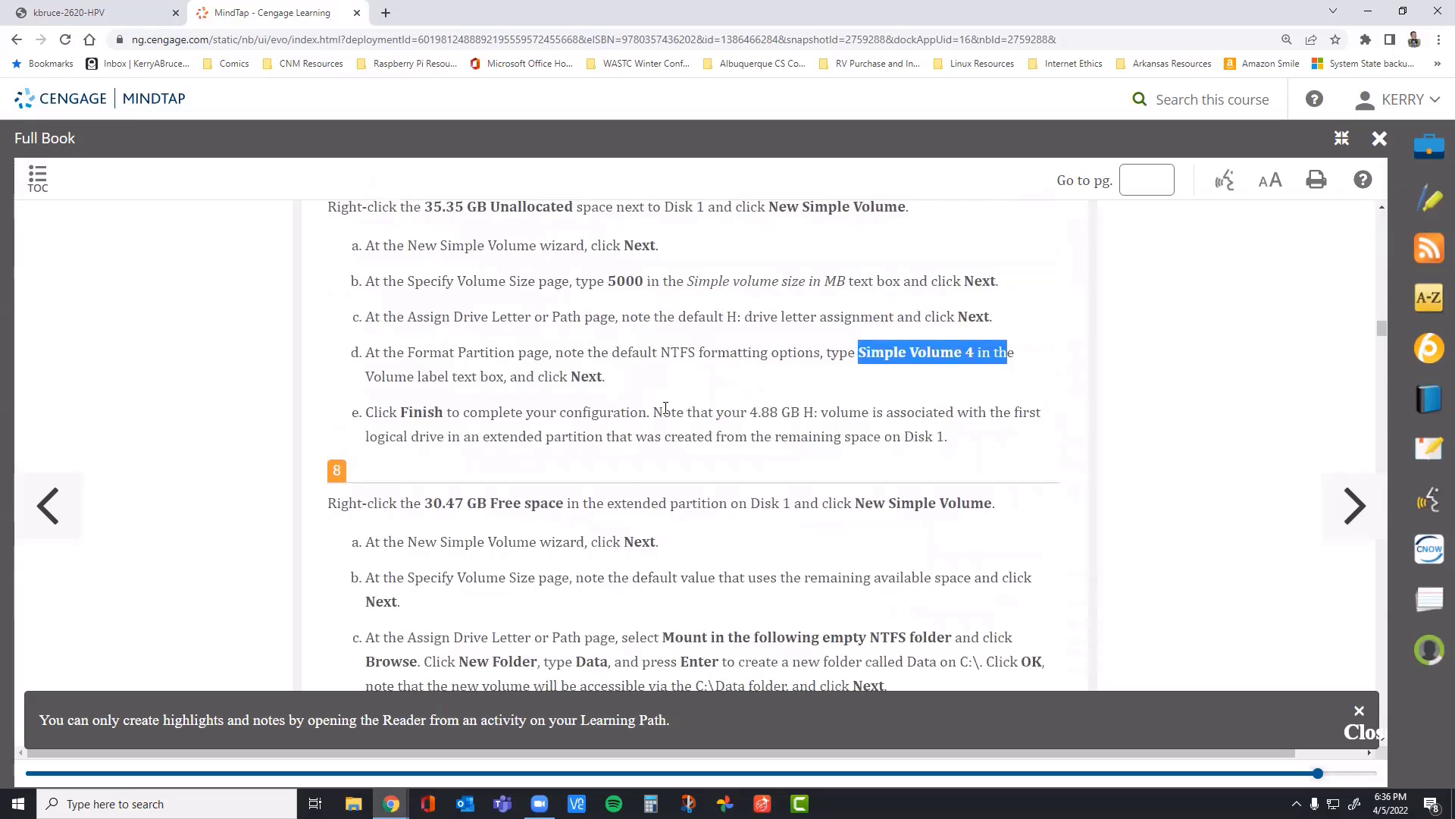
Step: Read step 8 of the MindTap book and review the simple volume instructions in steps 6 and 7
scroll(666, 412, down, 1)
scroll(666, 413, up, 1)
scroll(666, 410, down, 2)
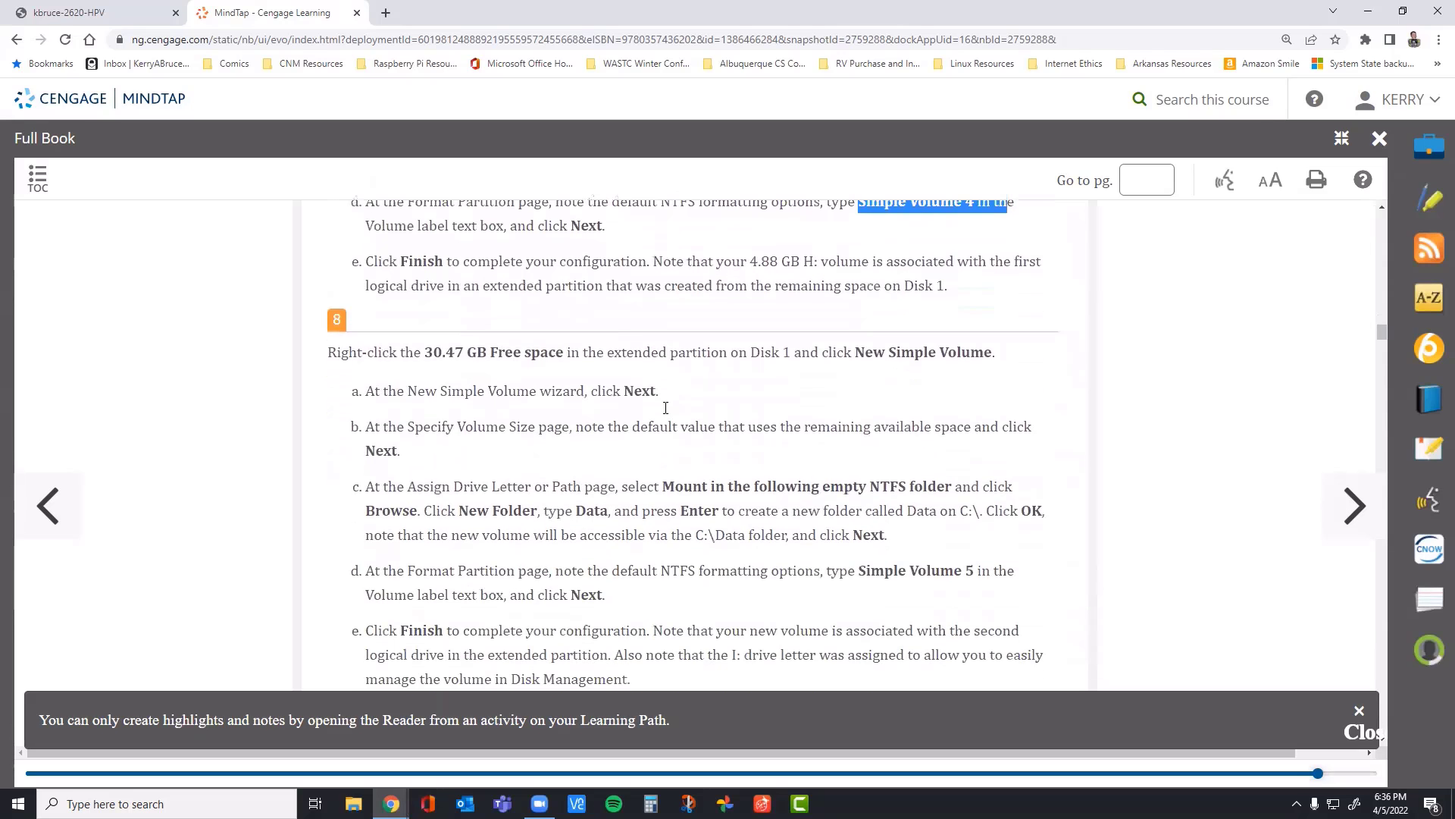
scroll(666, 413, up, 3)
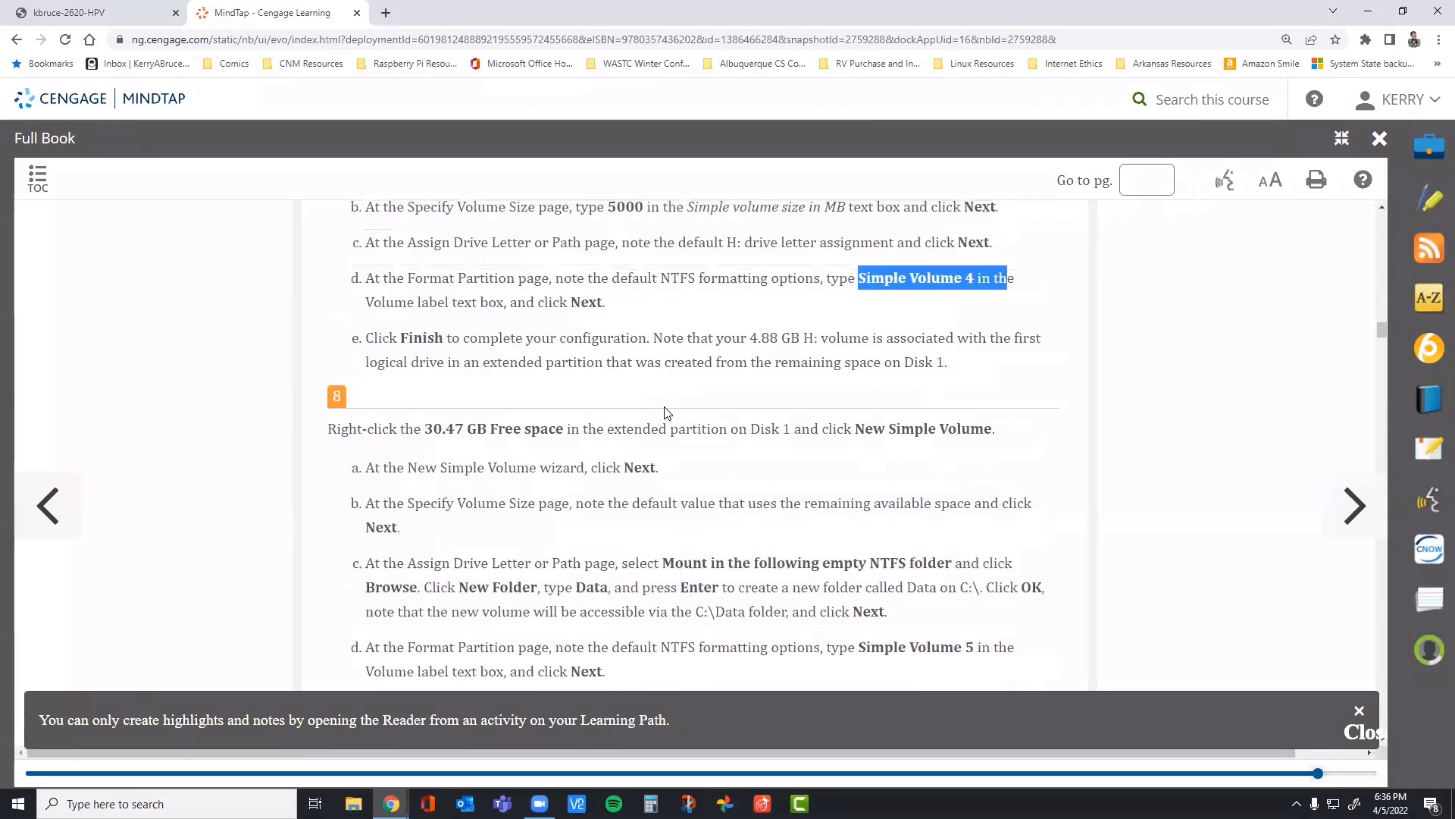
scroll(674, 493, down, 2)
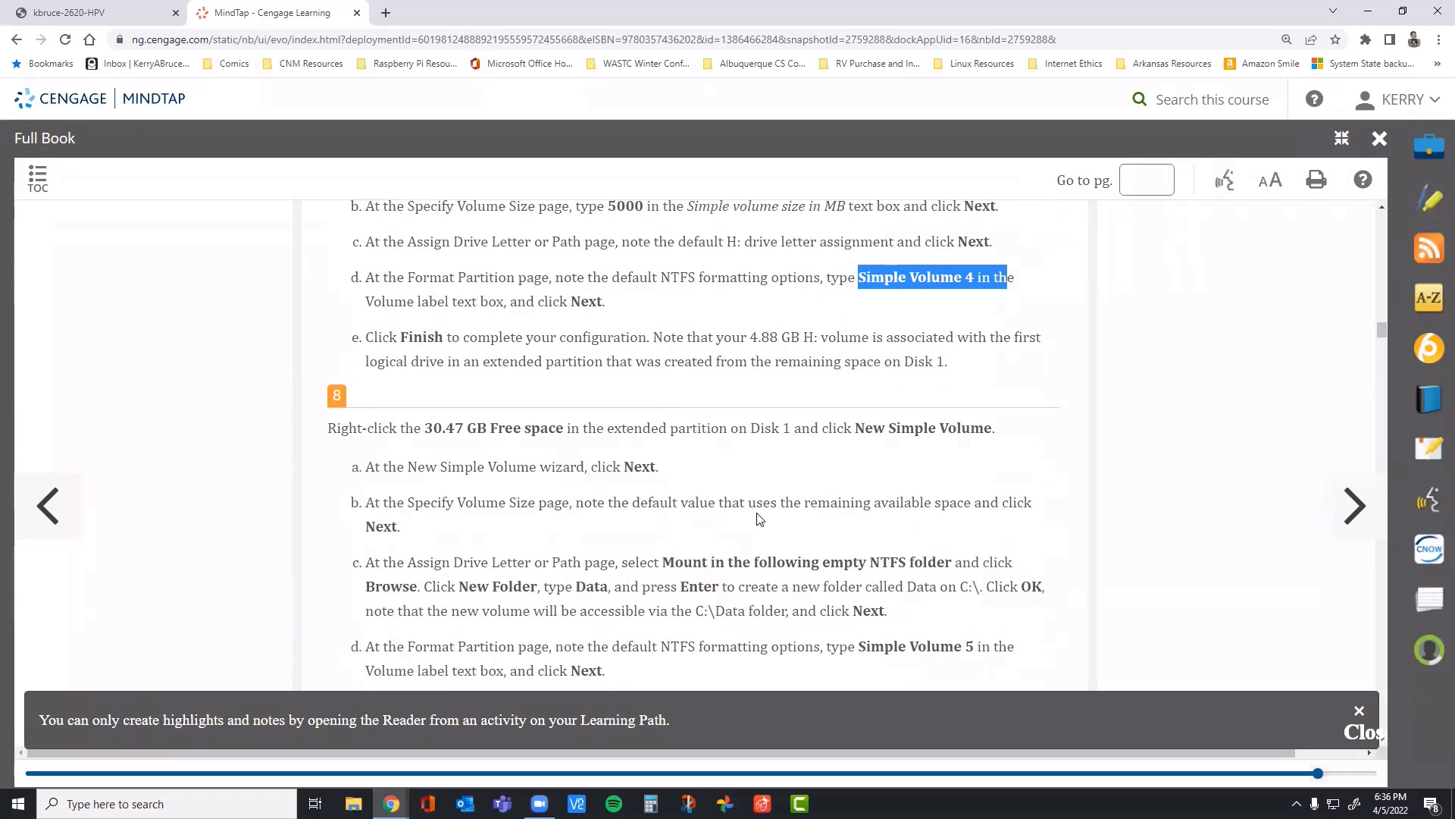
scroll(757, 513, up, 4)
scroll(622, 500, down, 1)
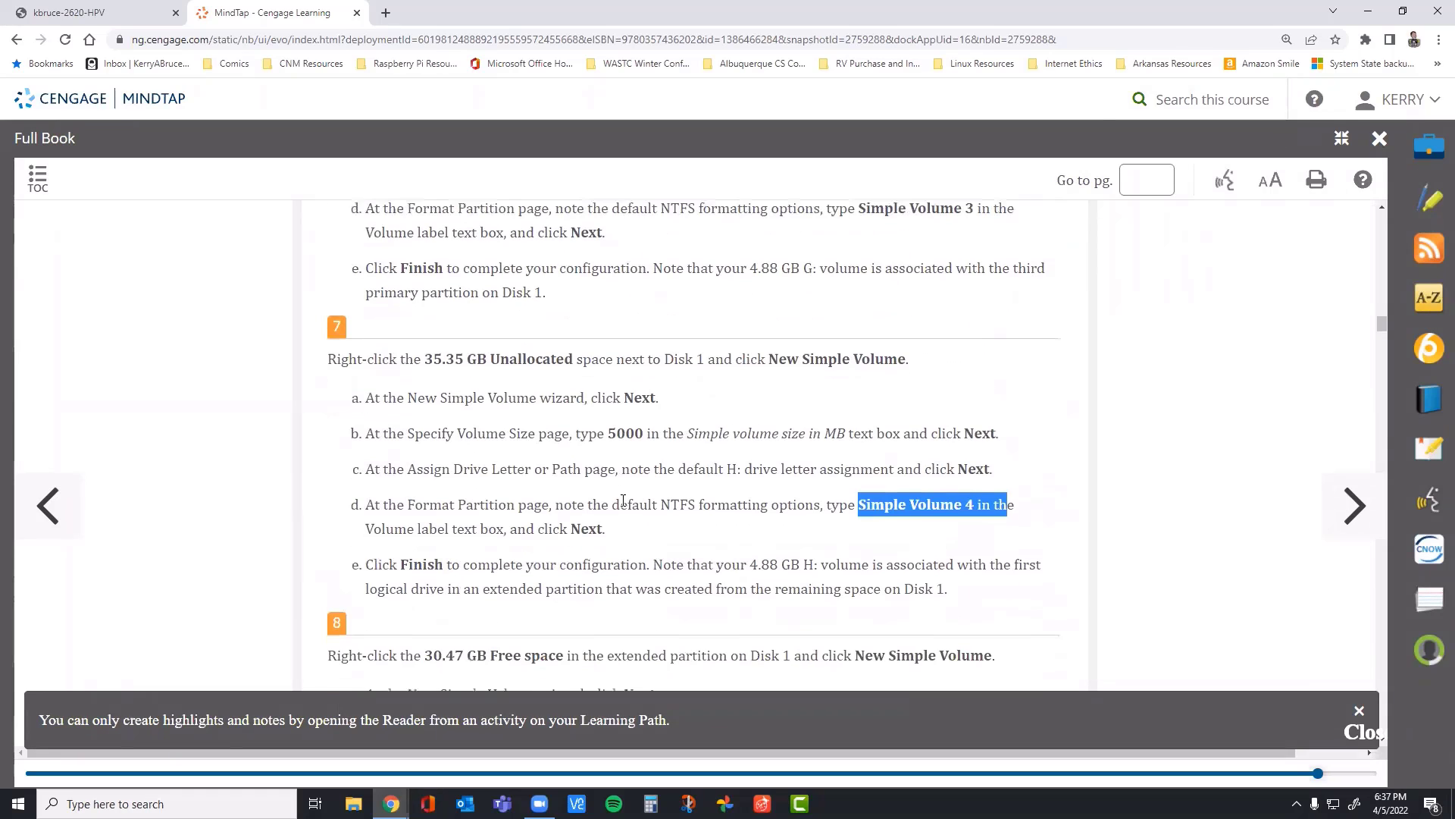
scroll(648, 488, up, 4)
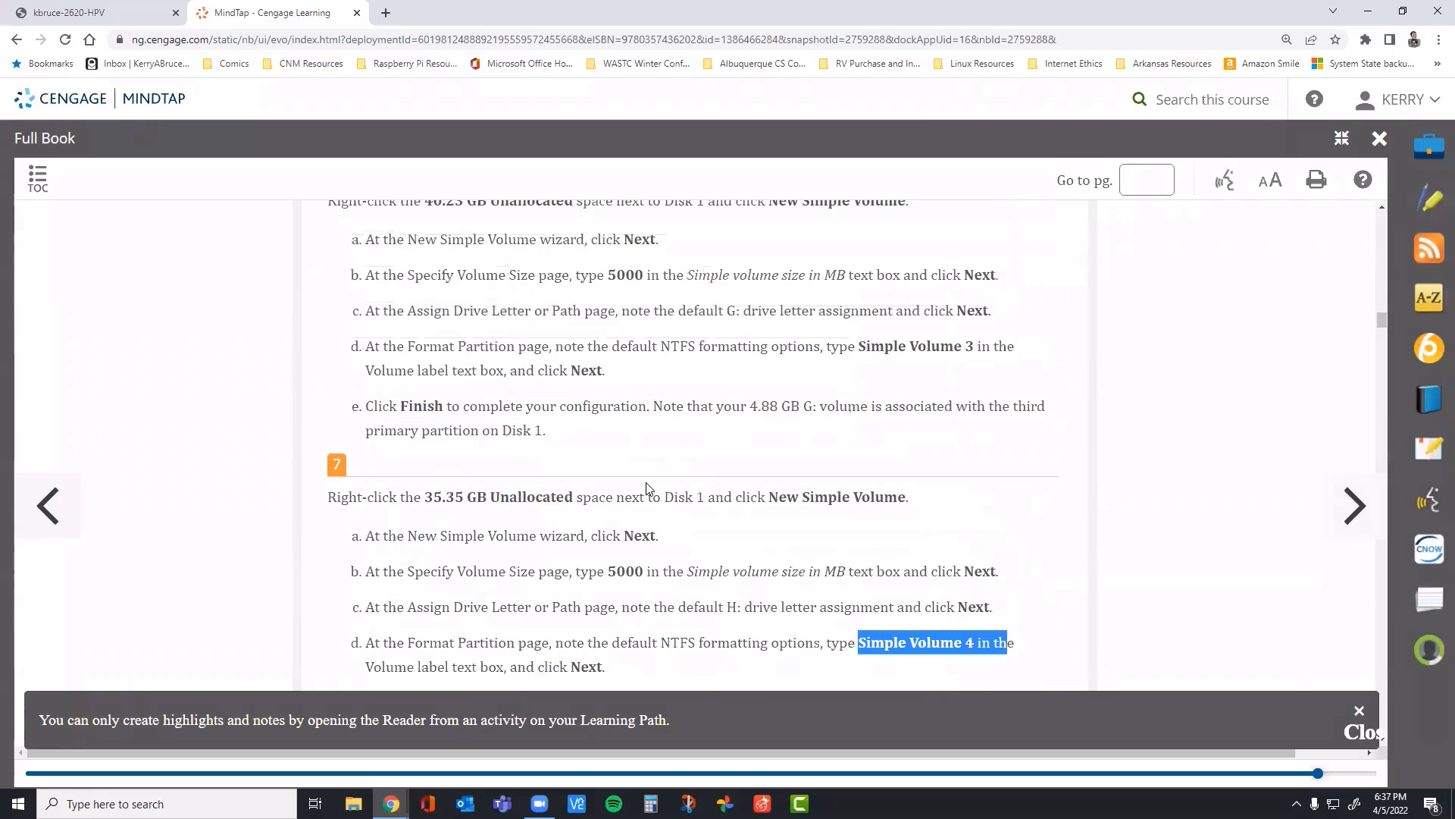
scroll(667, 345, down, 1)
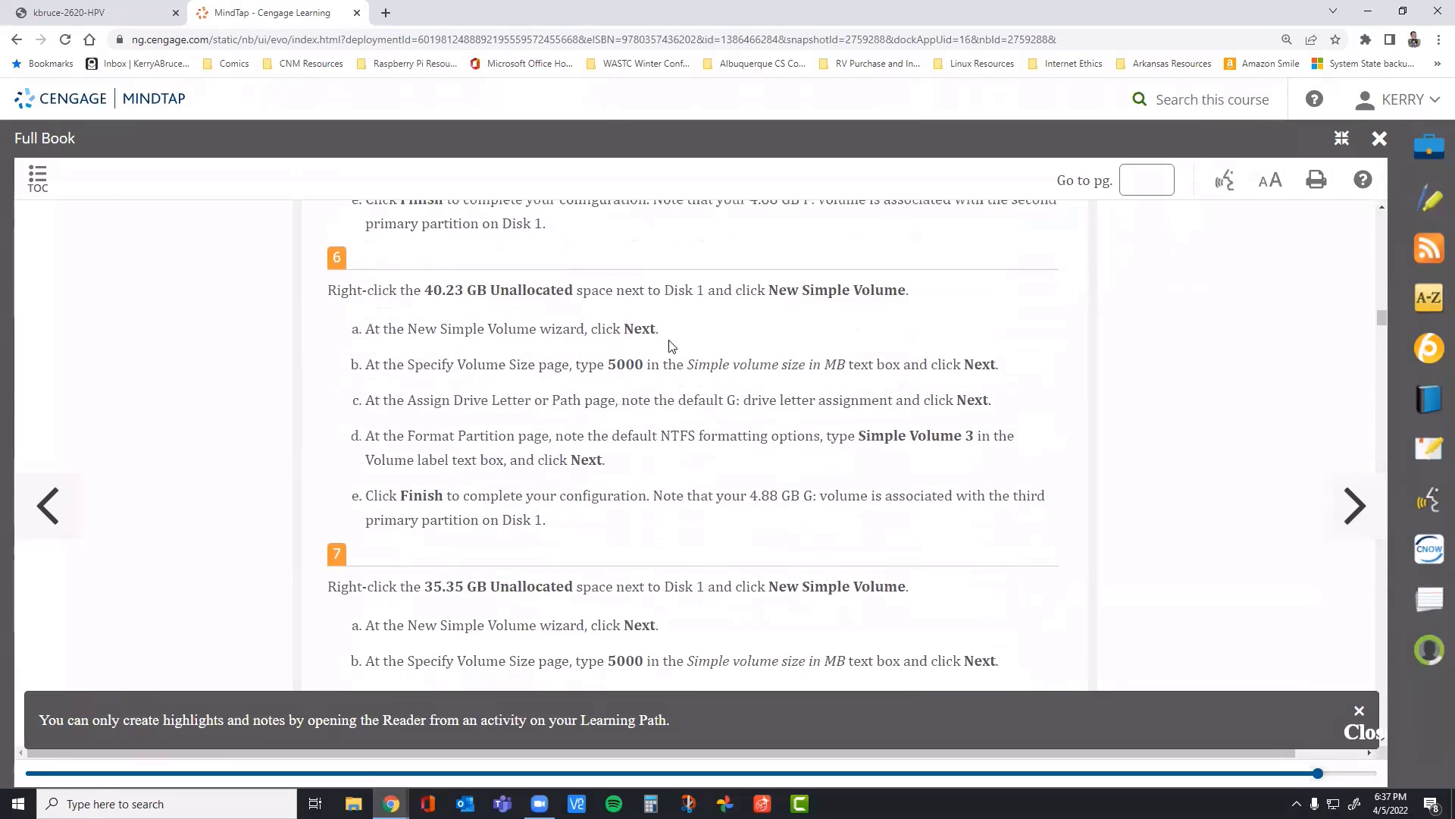
scroll(688, 447, down, 1)
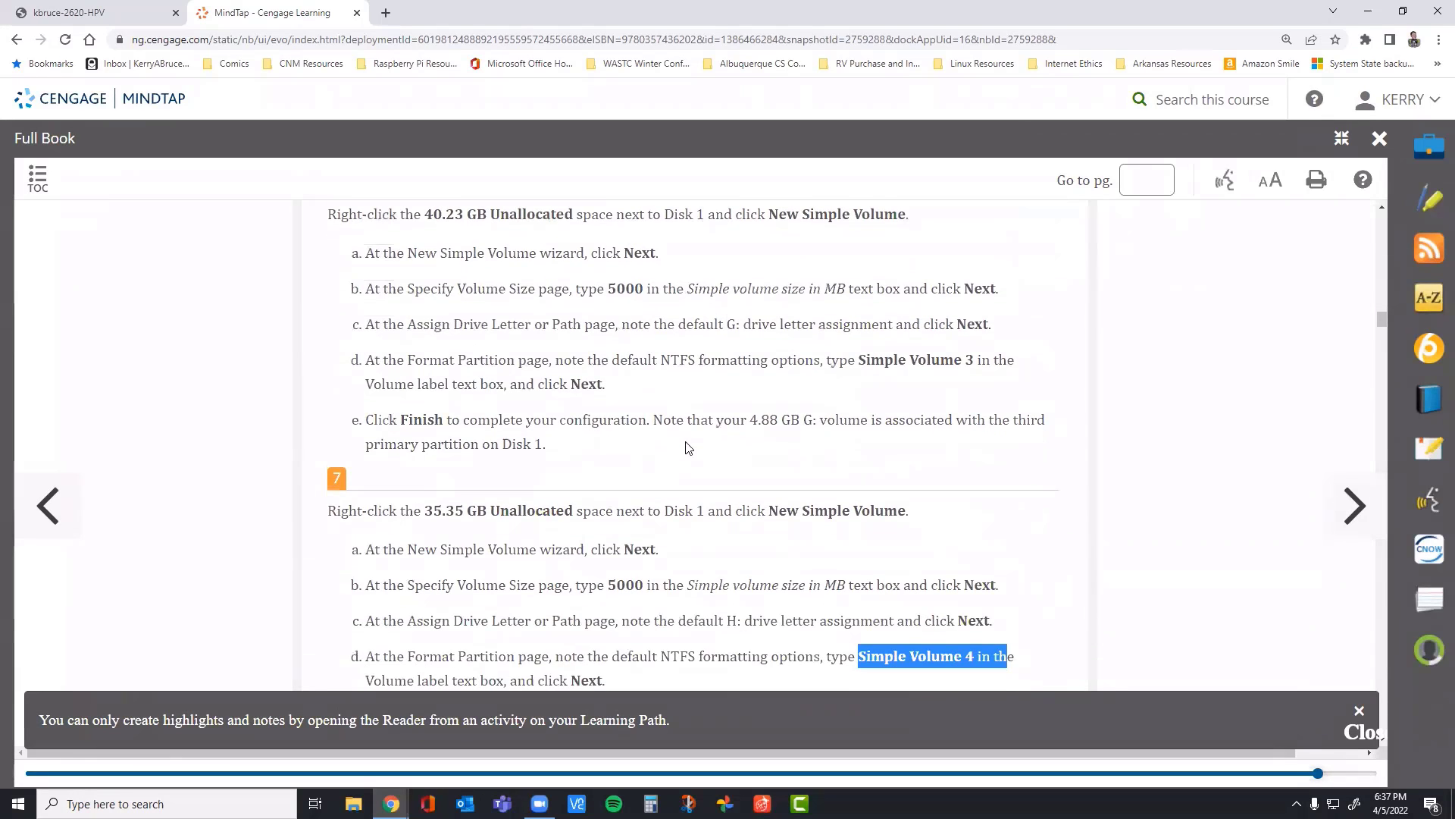
scroll(688, 447, down, 1)
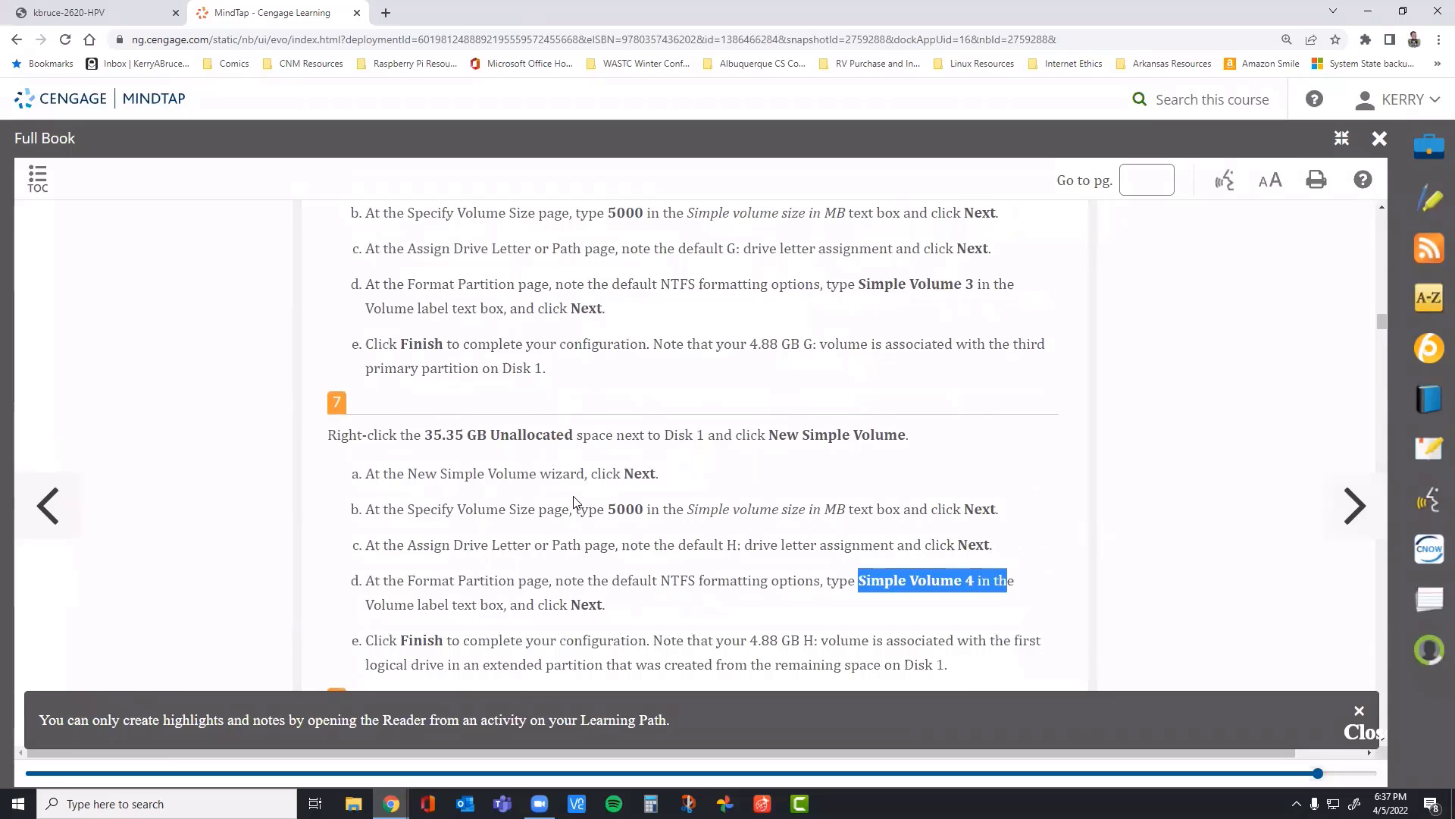
scroll(540, 479, up, 2)
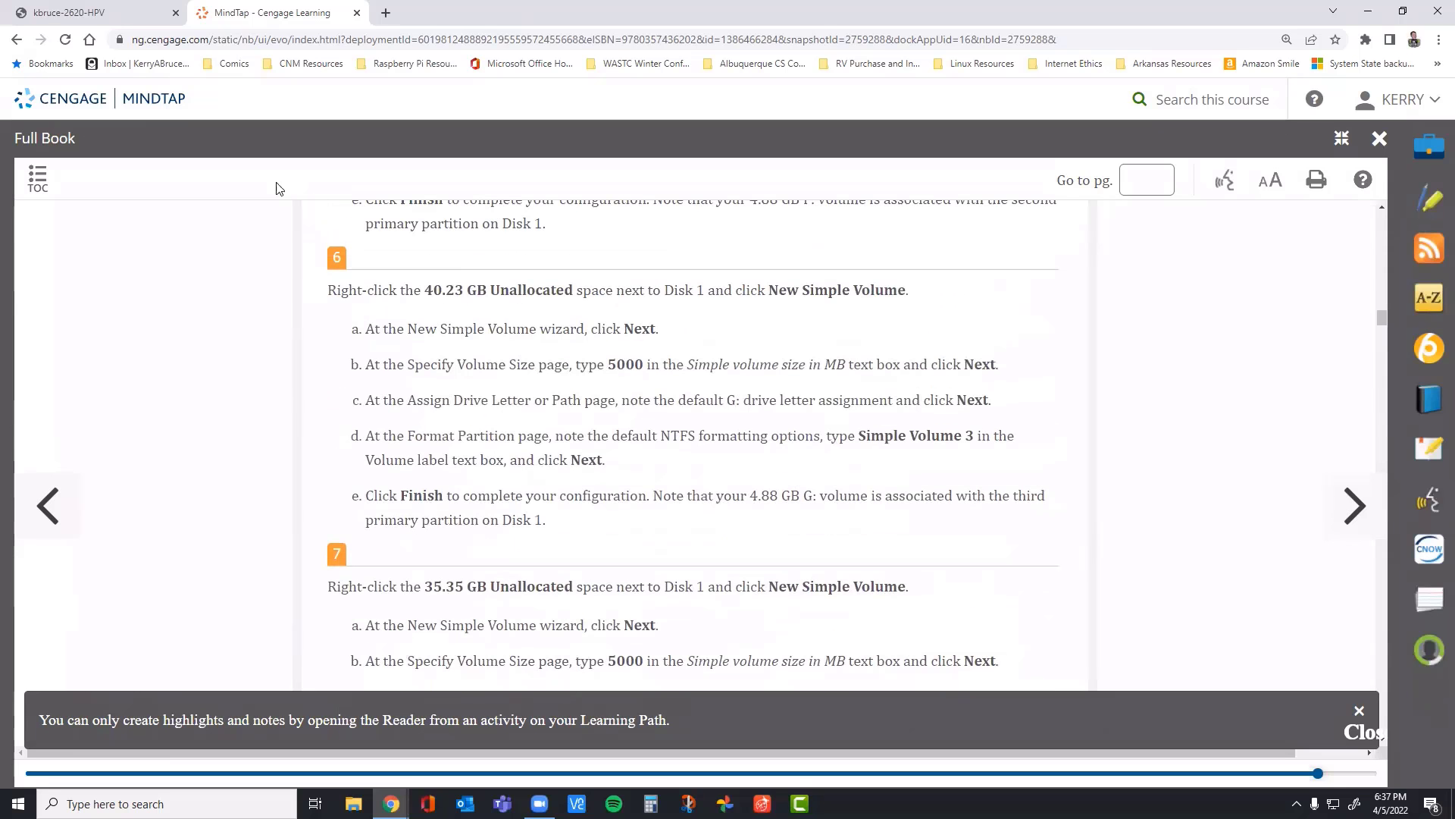
Step: In the virtual machine console, start a new 2500 MB simple volume in Disk 1's unallocated space with drive letter G
click(114, 13)
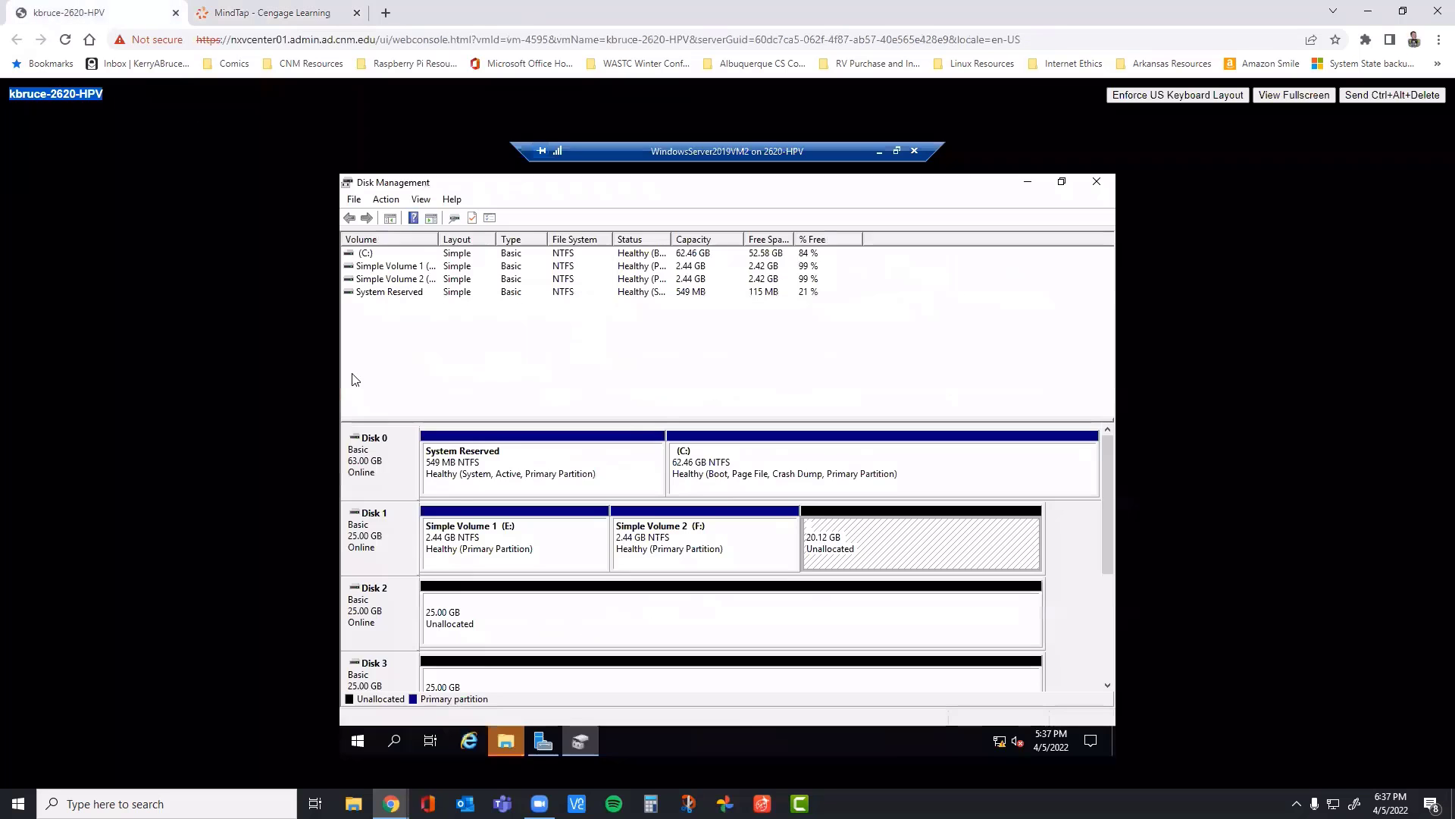
right_click(915, 552)
click(959, 565)
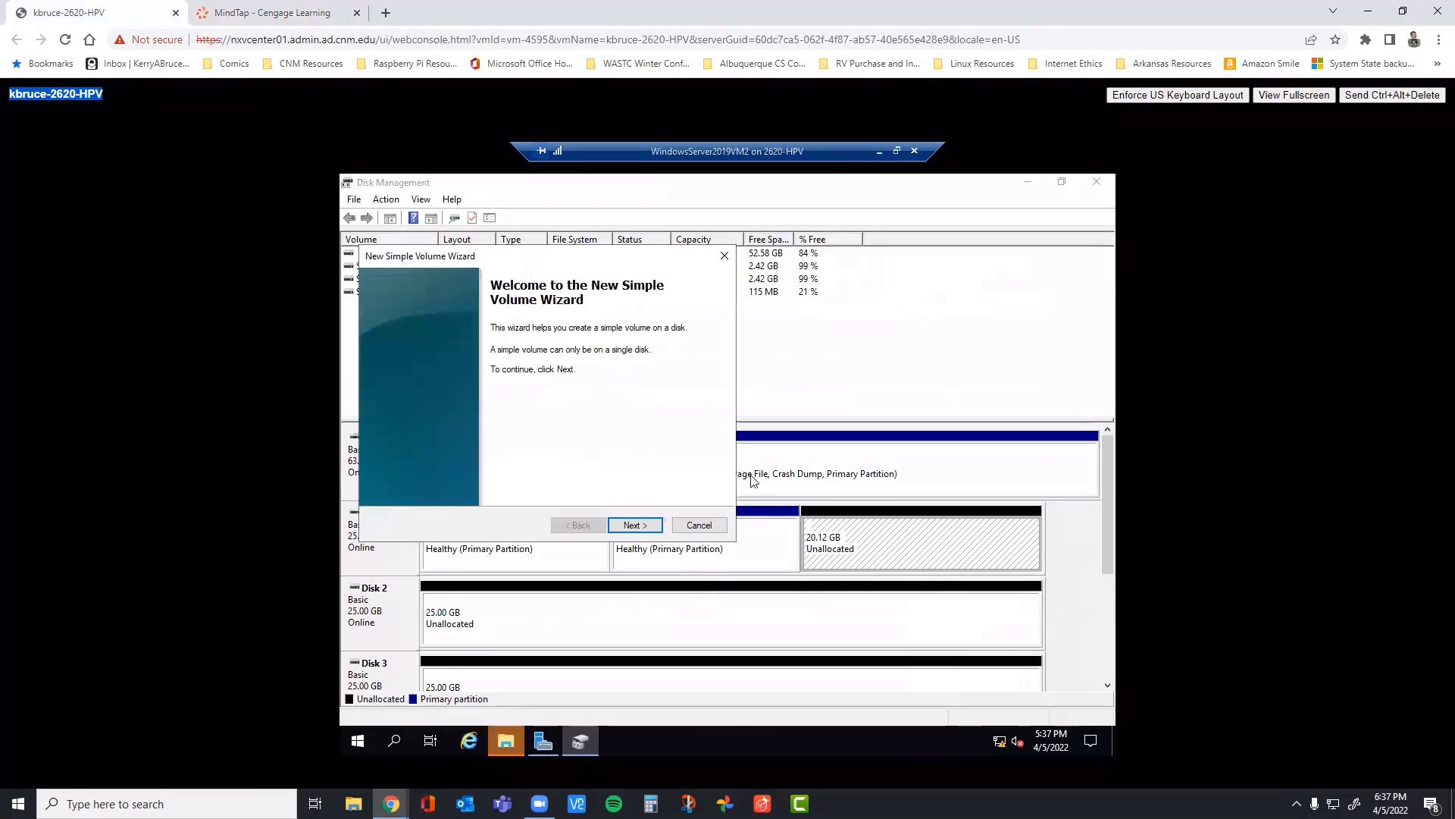
click(634, 524)
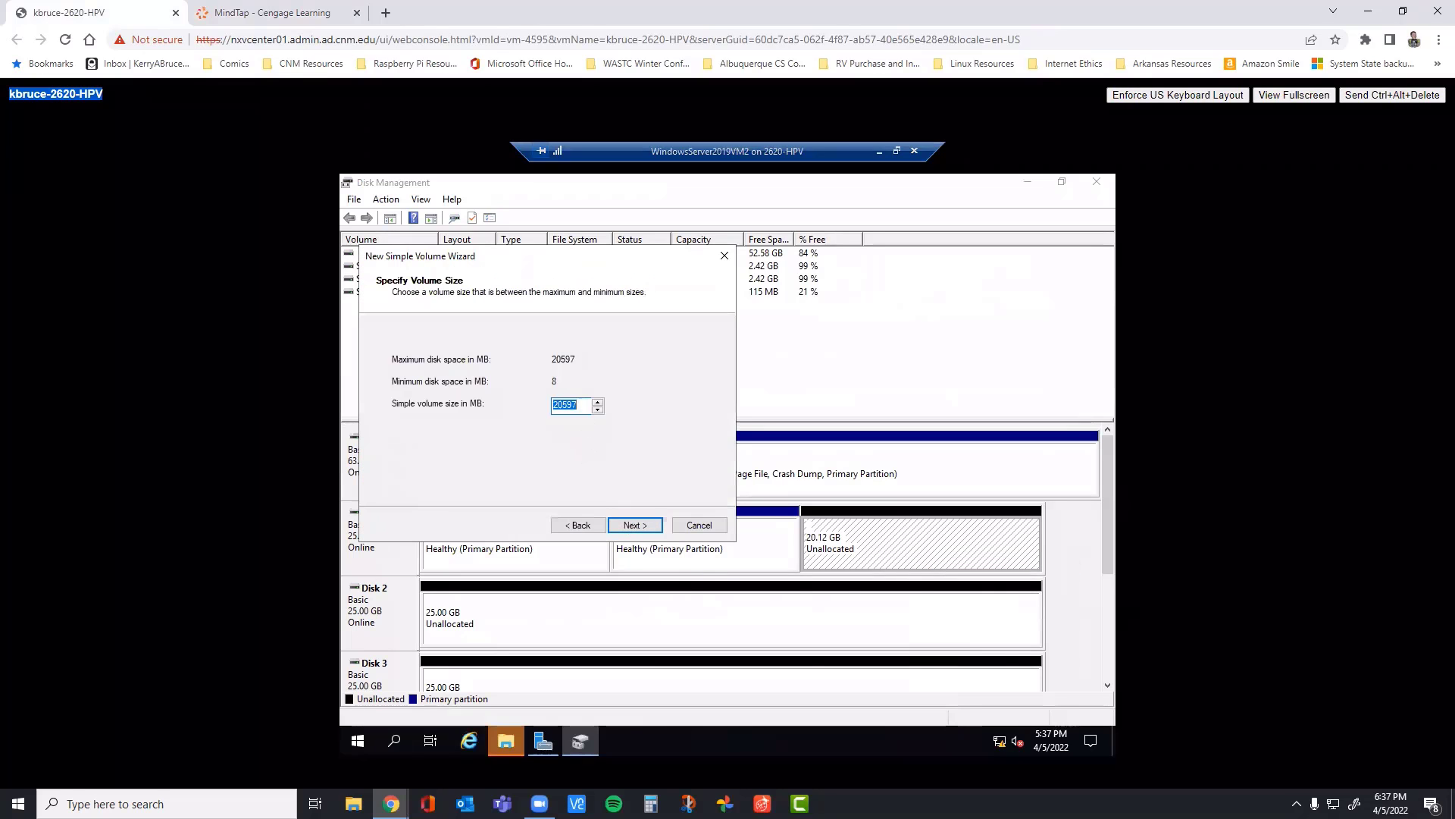
text(2500)
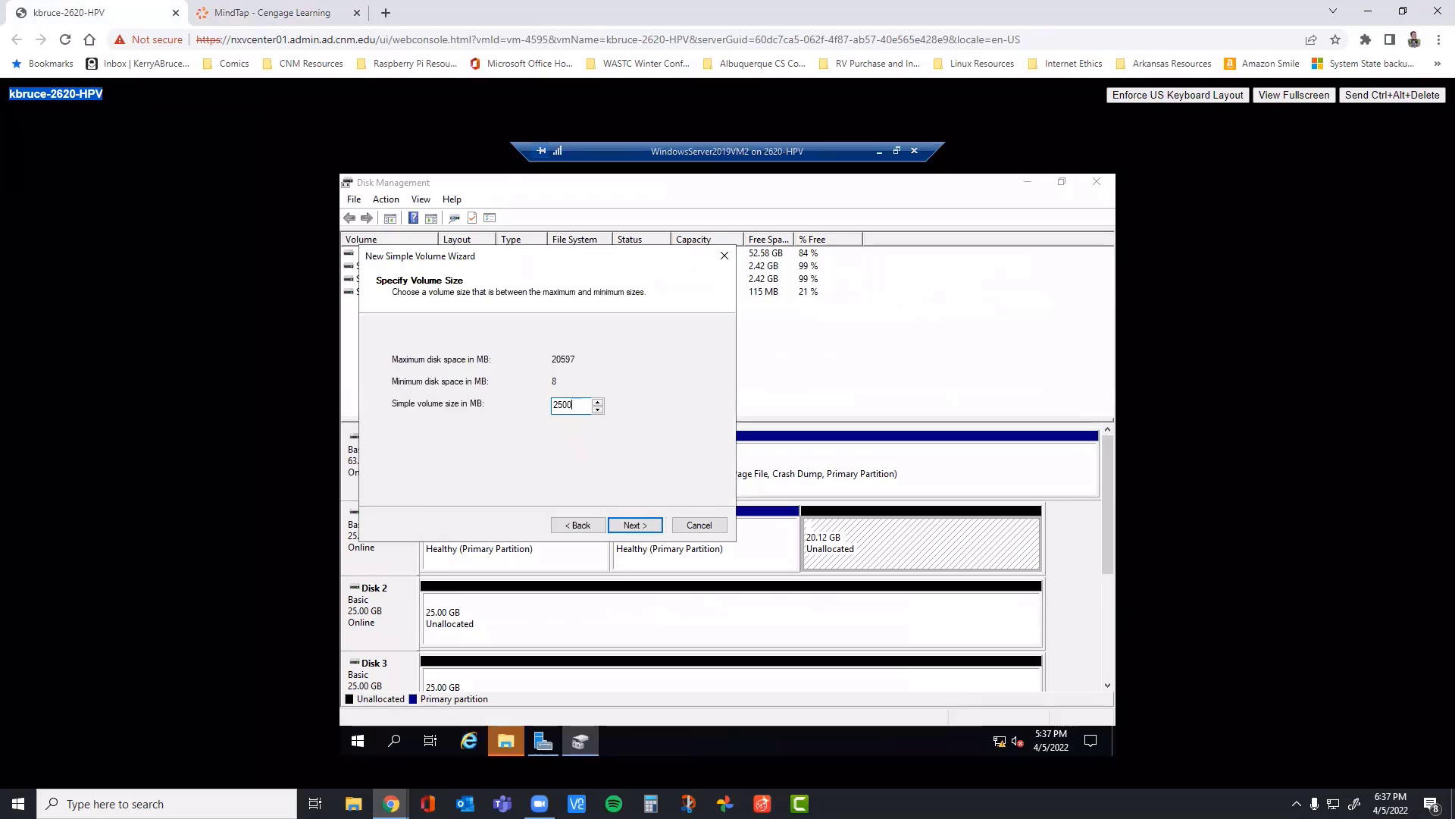
click(636, 525)
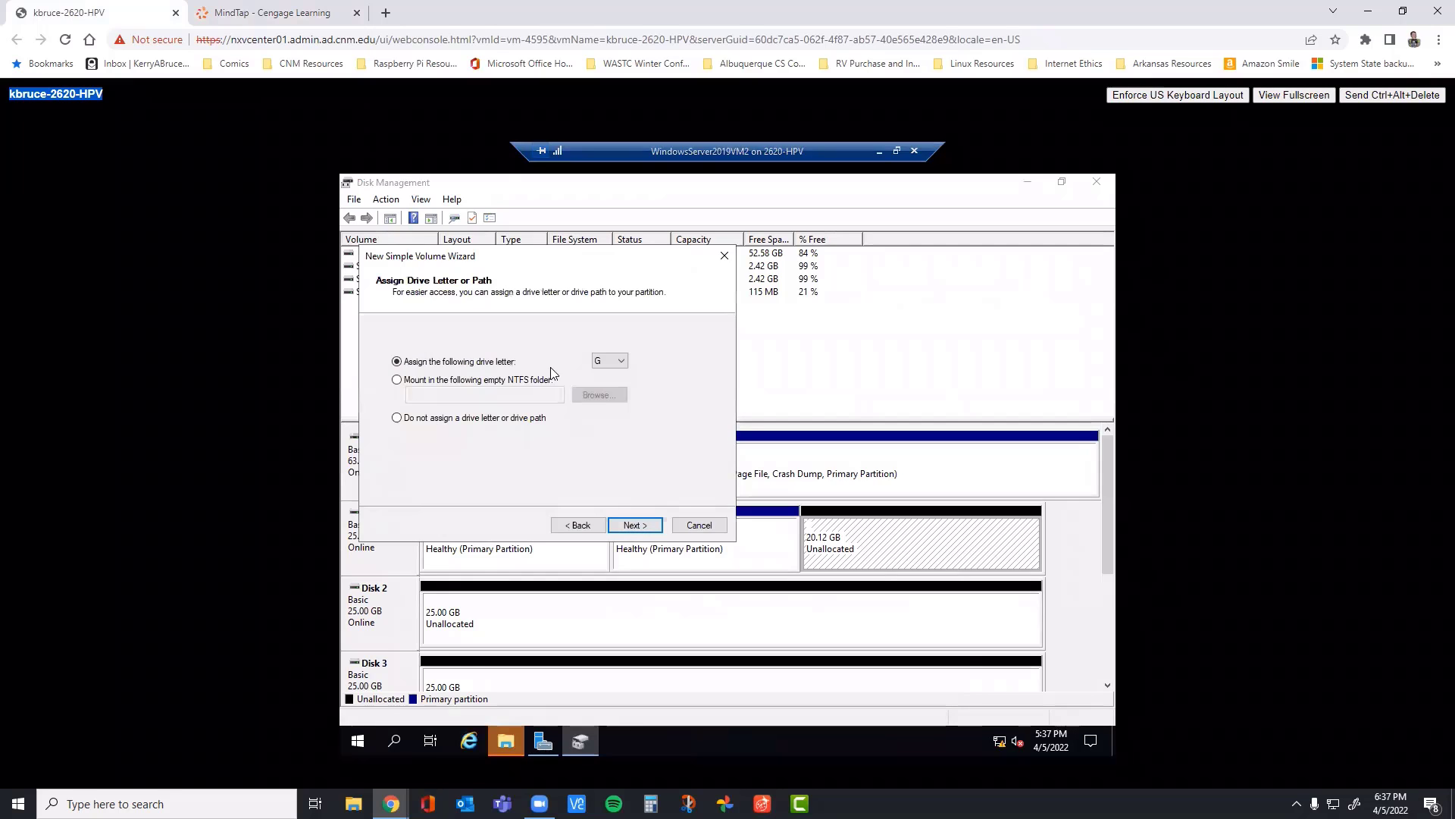
click(636, 525)
Step: Label the NTFS volume SimpleVolume 3, checking the name against step 6 of the book, and finish creating it
drag(592, 438, 510, 440)
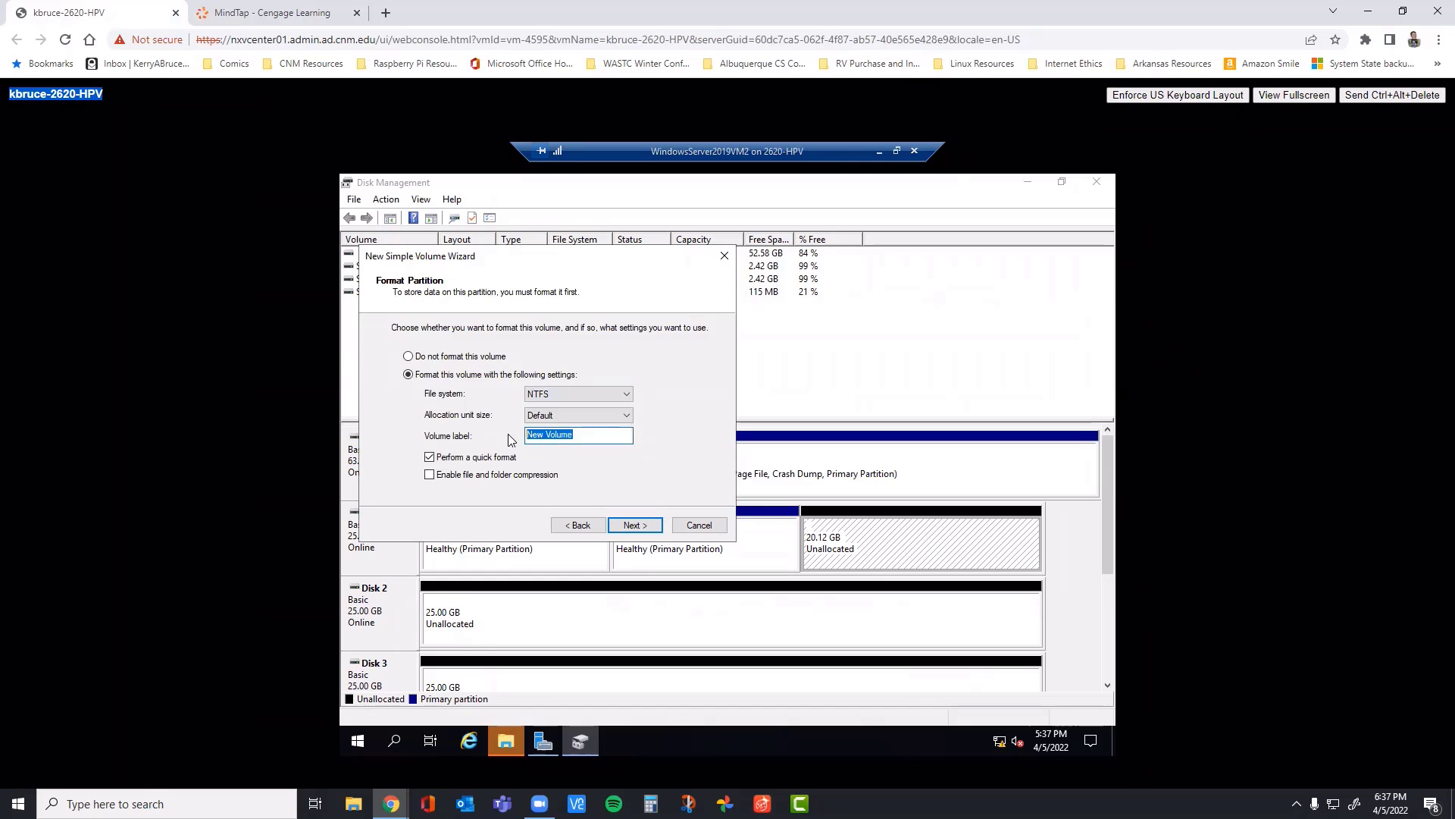
text(New S)
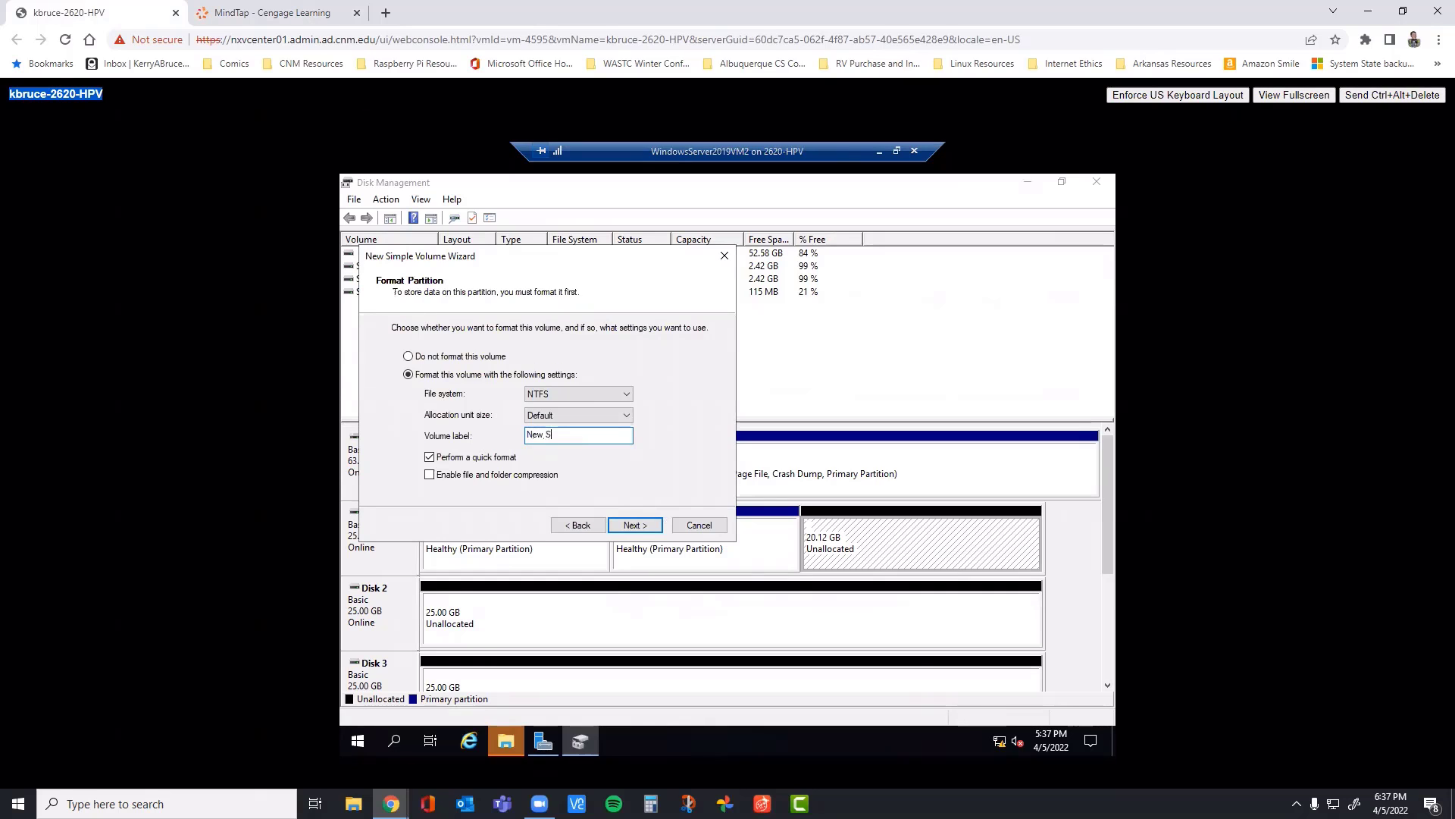
text(imple Volume)
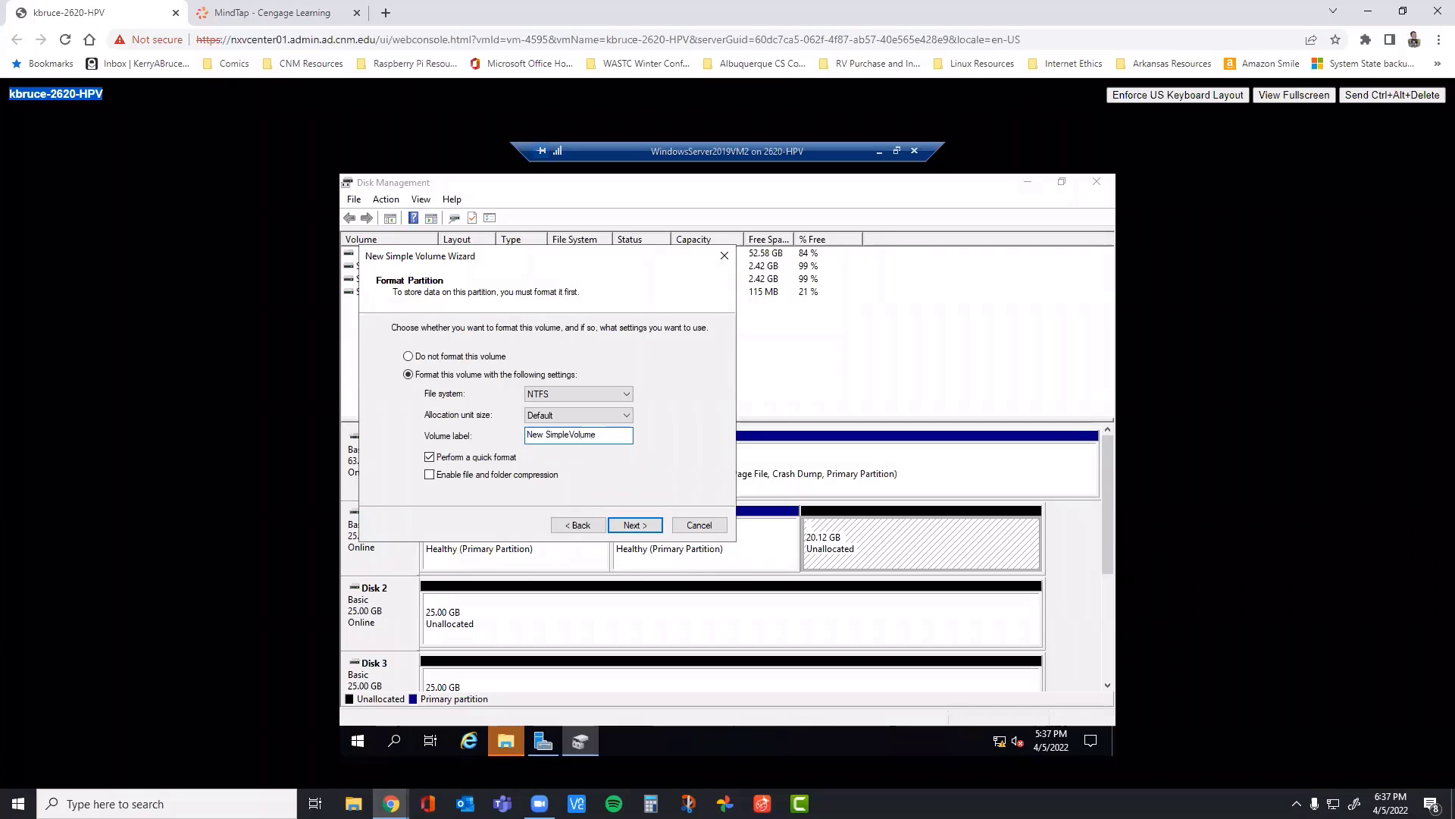
text( 3)
click(265, 13)
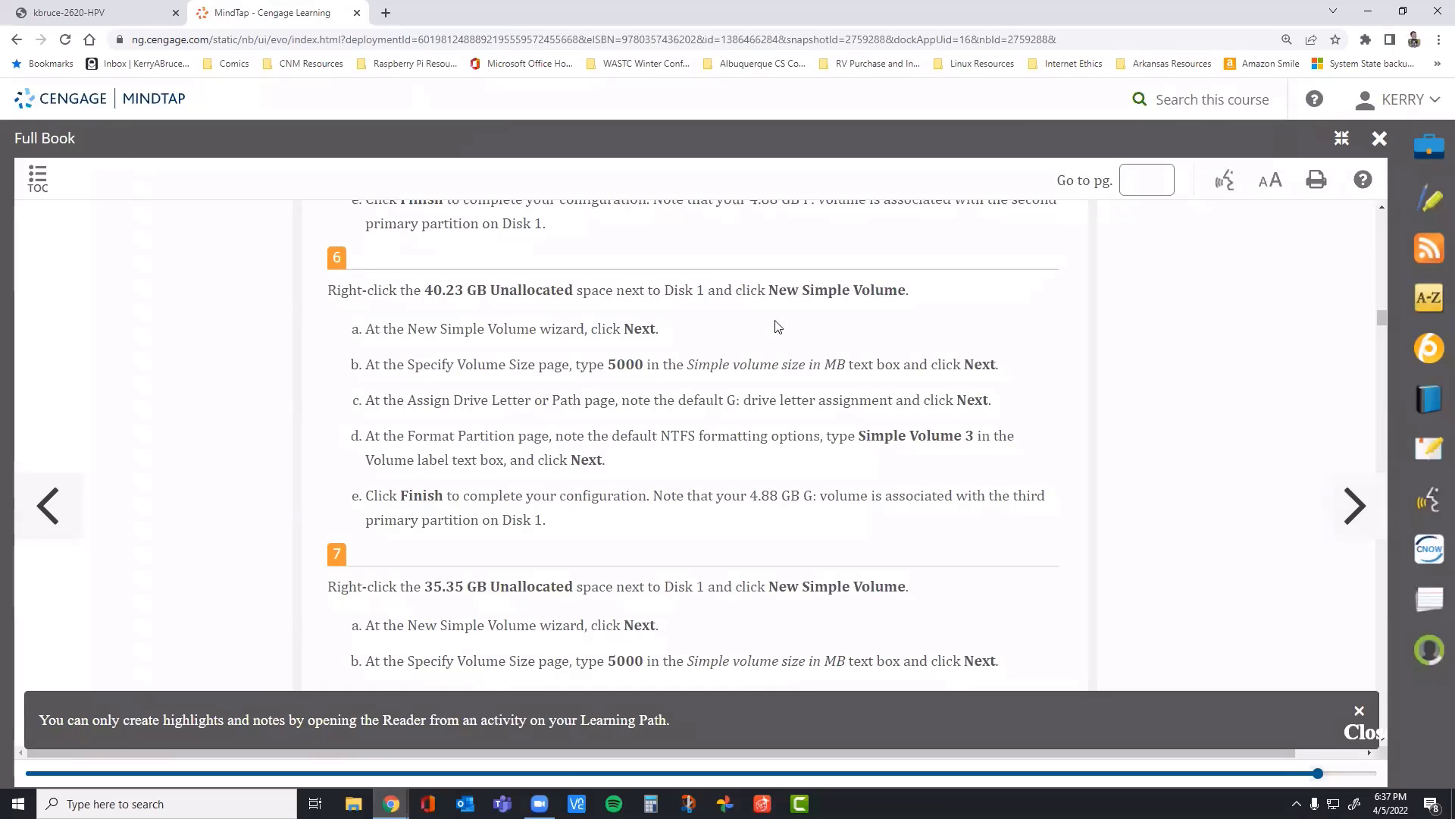
click(107, 17)
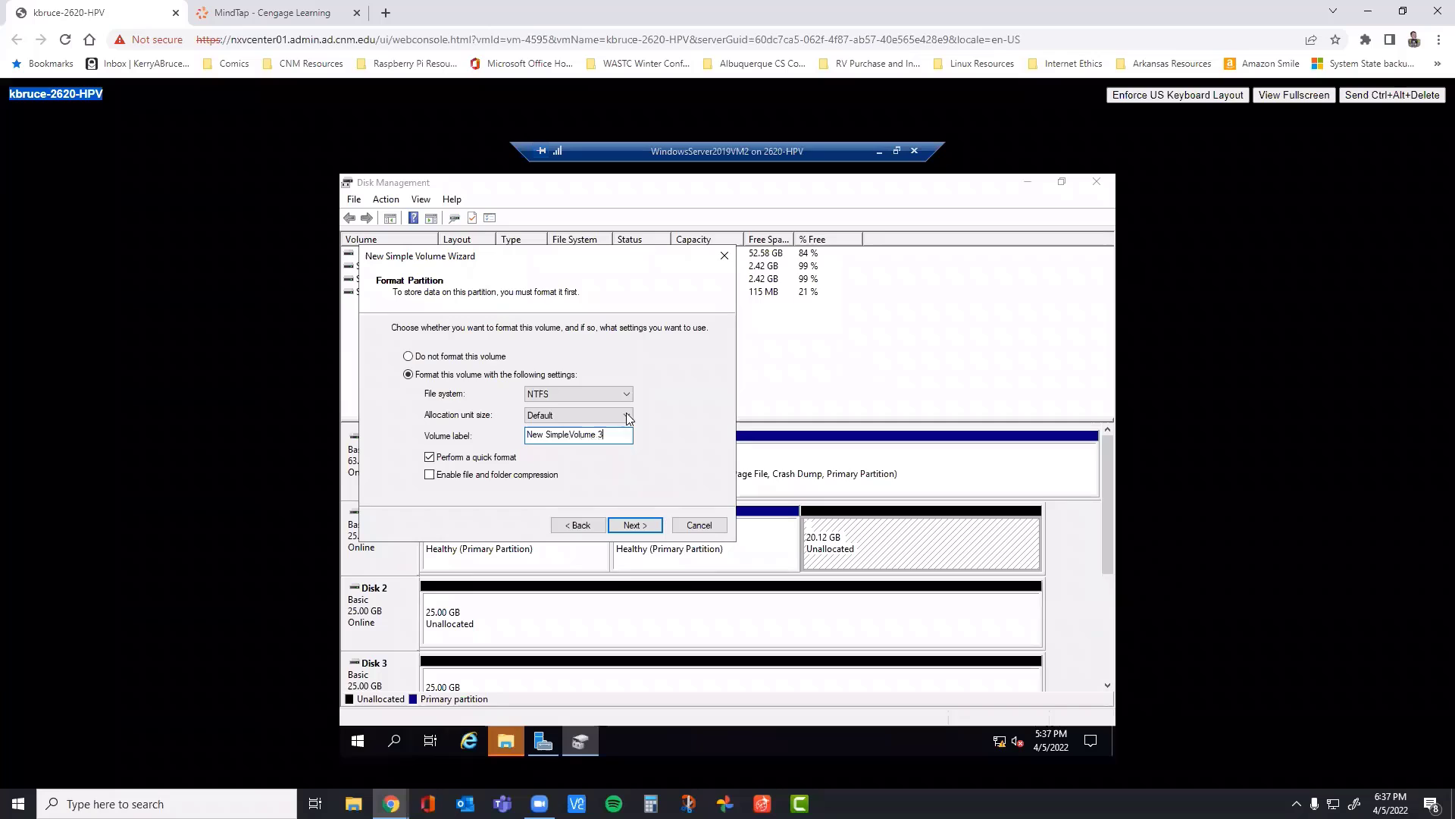
double_click(545, 433)
key(Delete)
key(Delete)
click(633, 526)
click(632, 526)
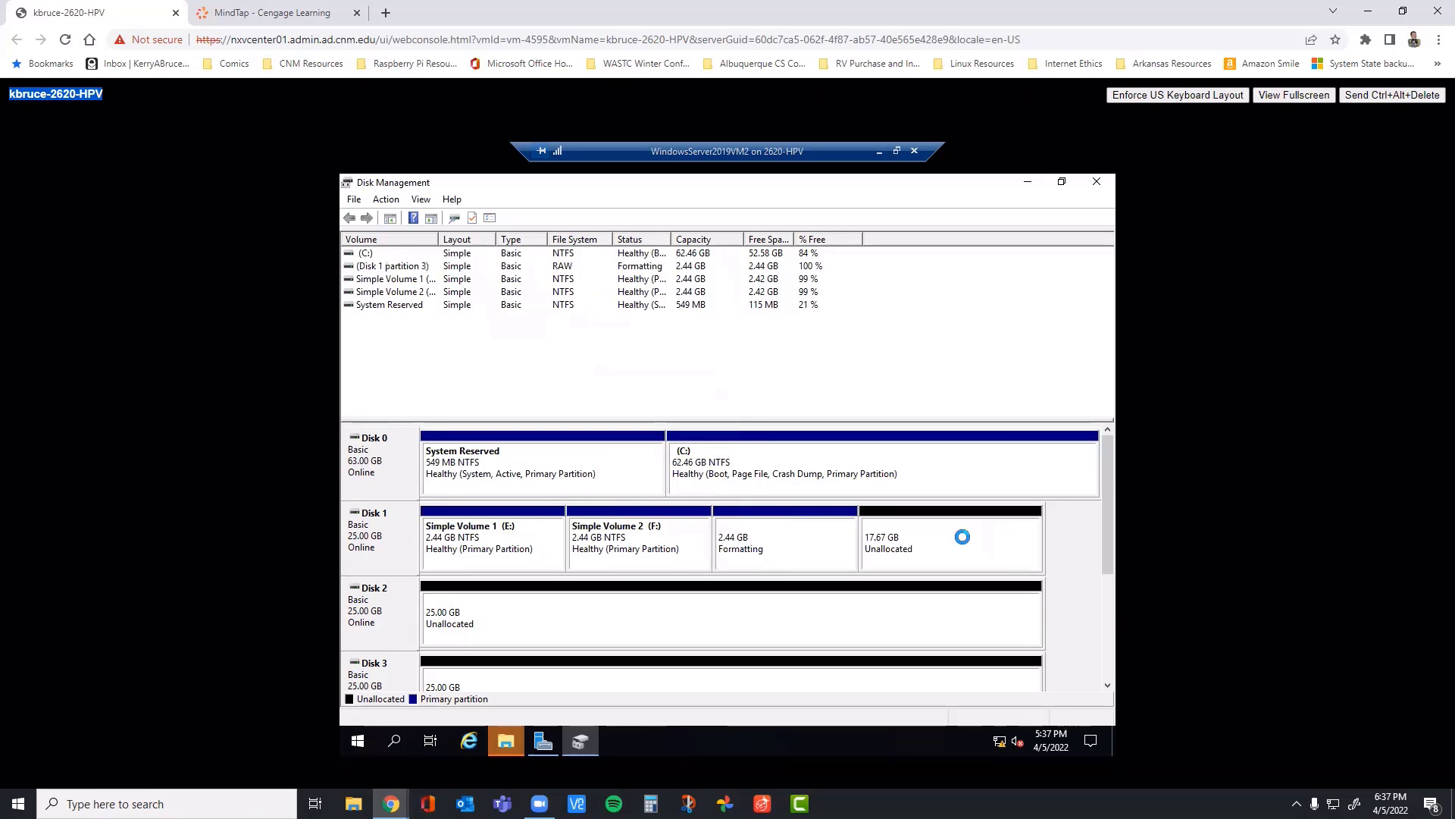
right_click(954, 537)
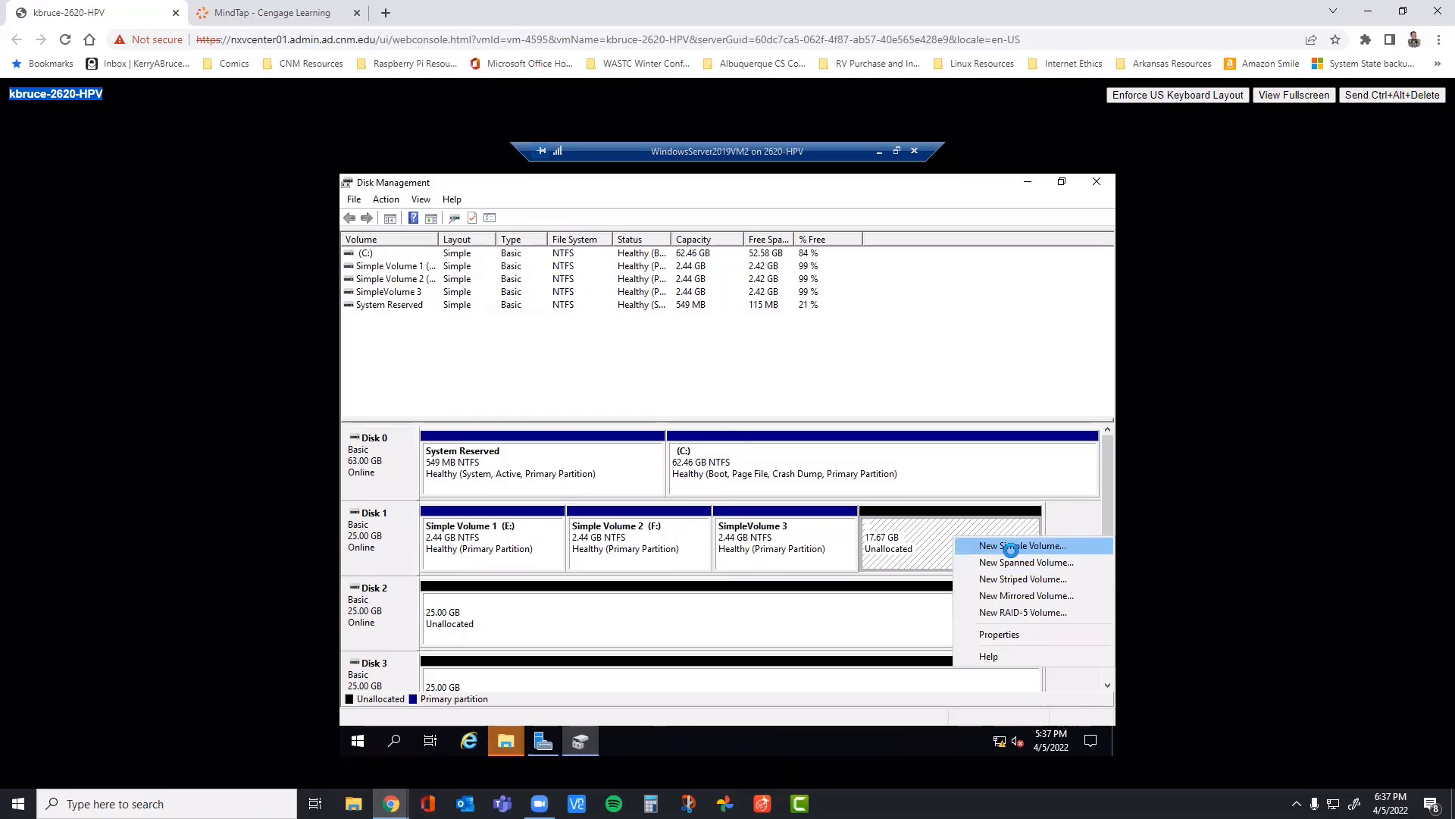
click(1012, 545)
click(633, 526)
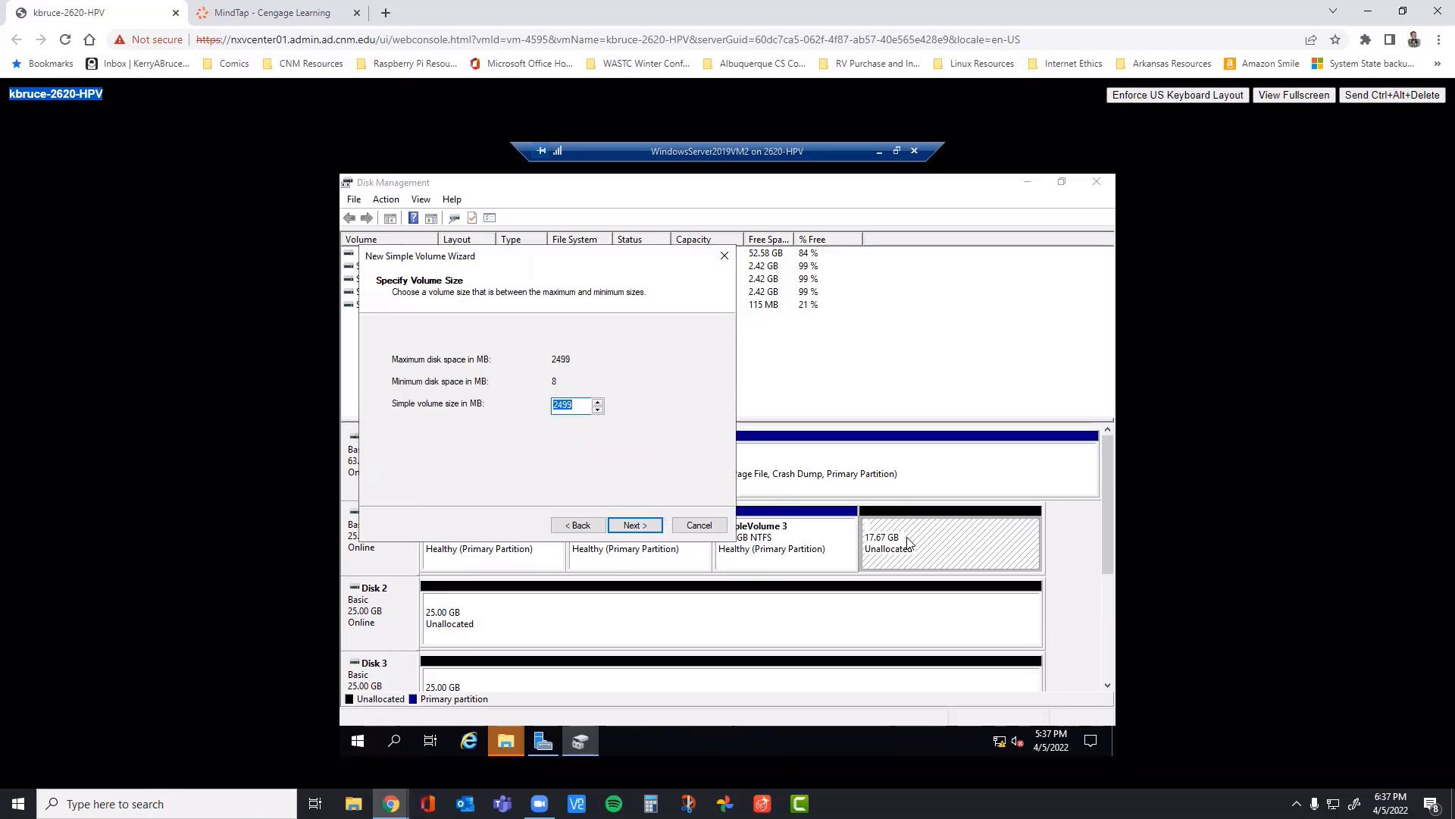
click(699, 526)
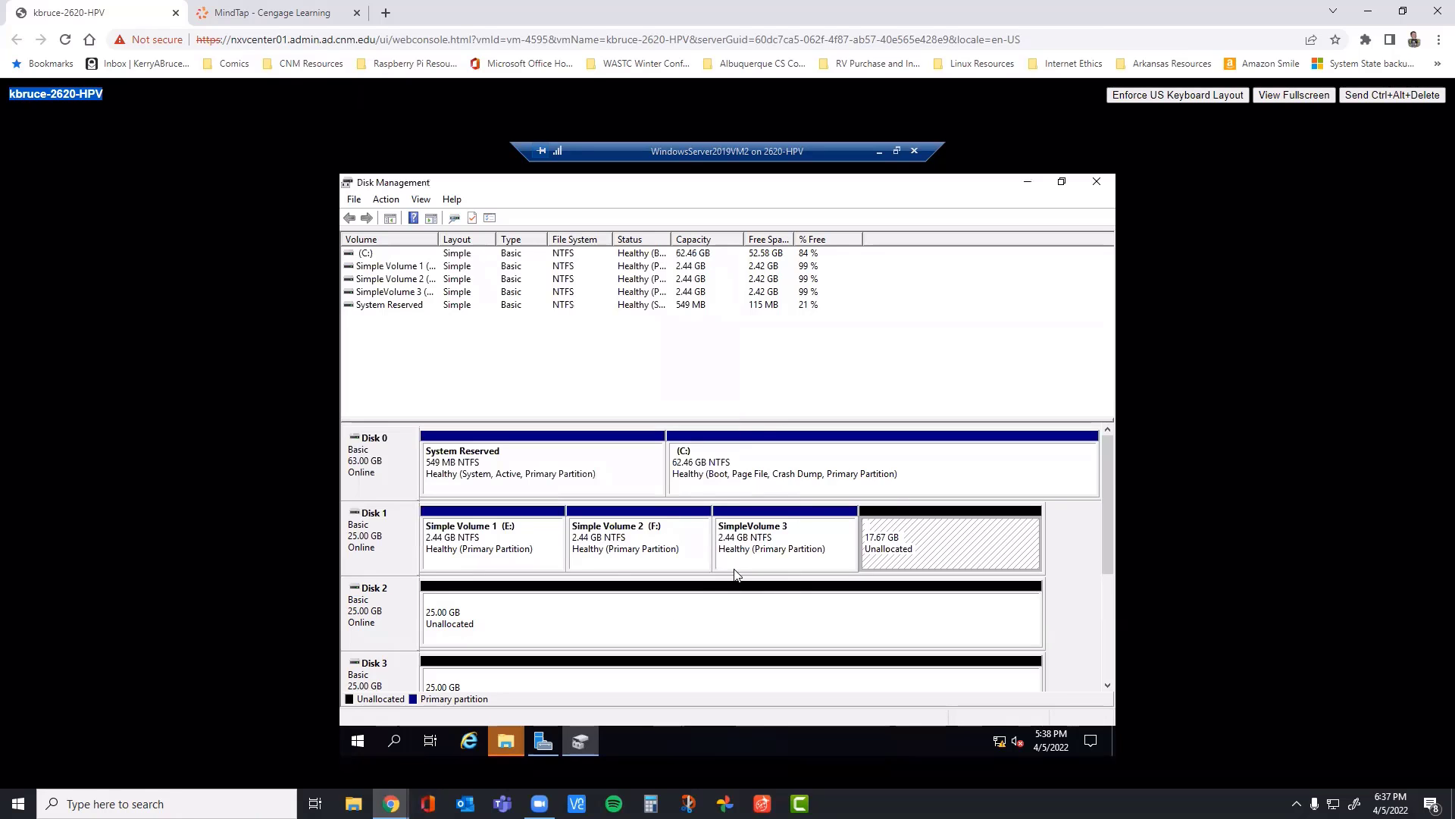
Step: Start a new 2500 MB simple volume in Disk 1's remaining unallocated space with drive letter H
right_click(937, 540)
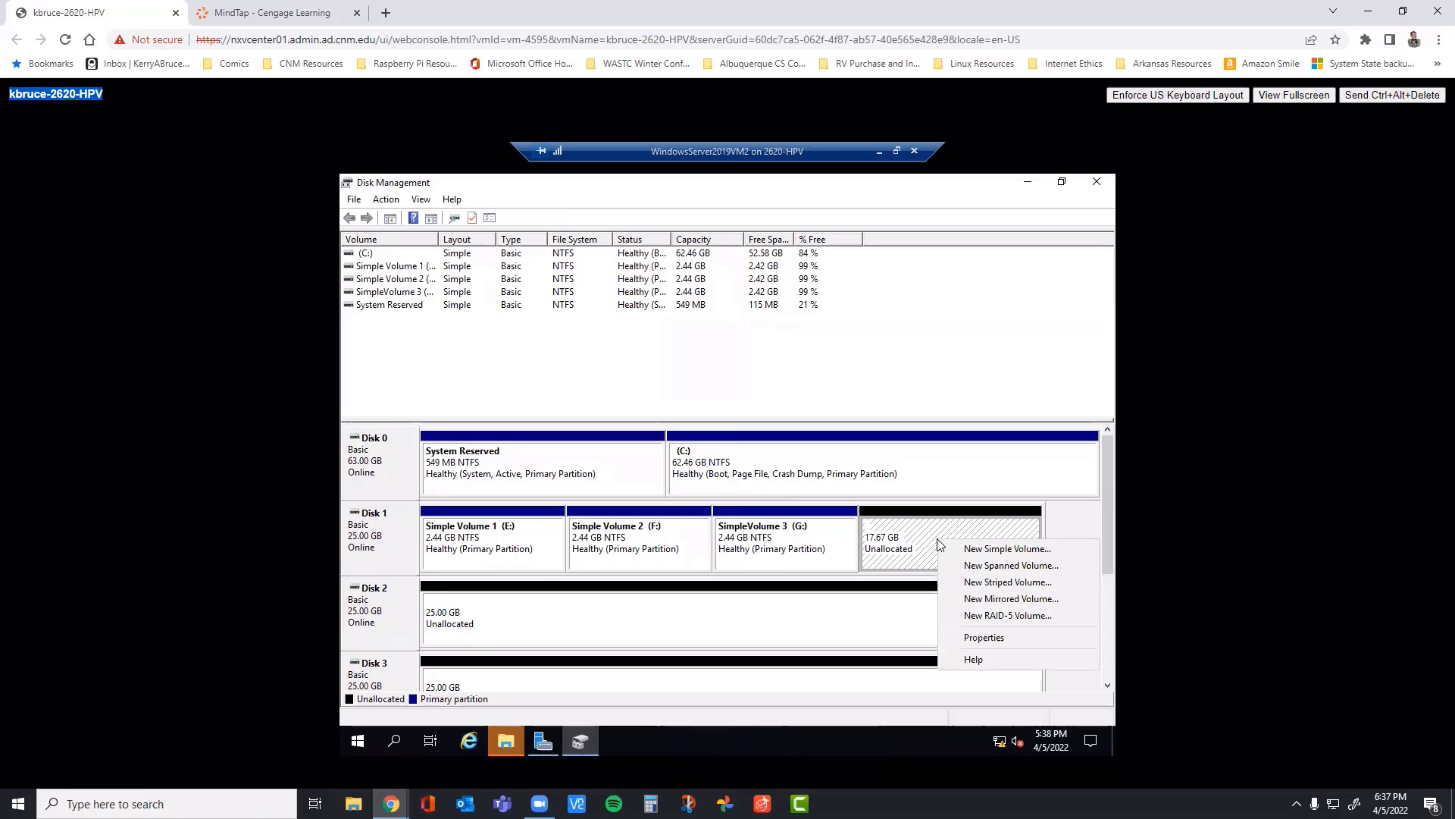
click(986, 549)
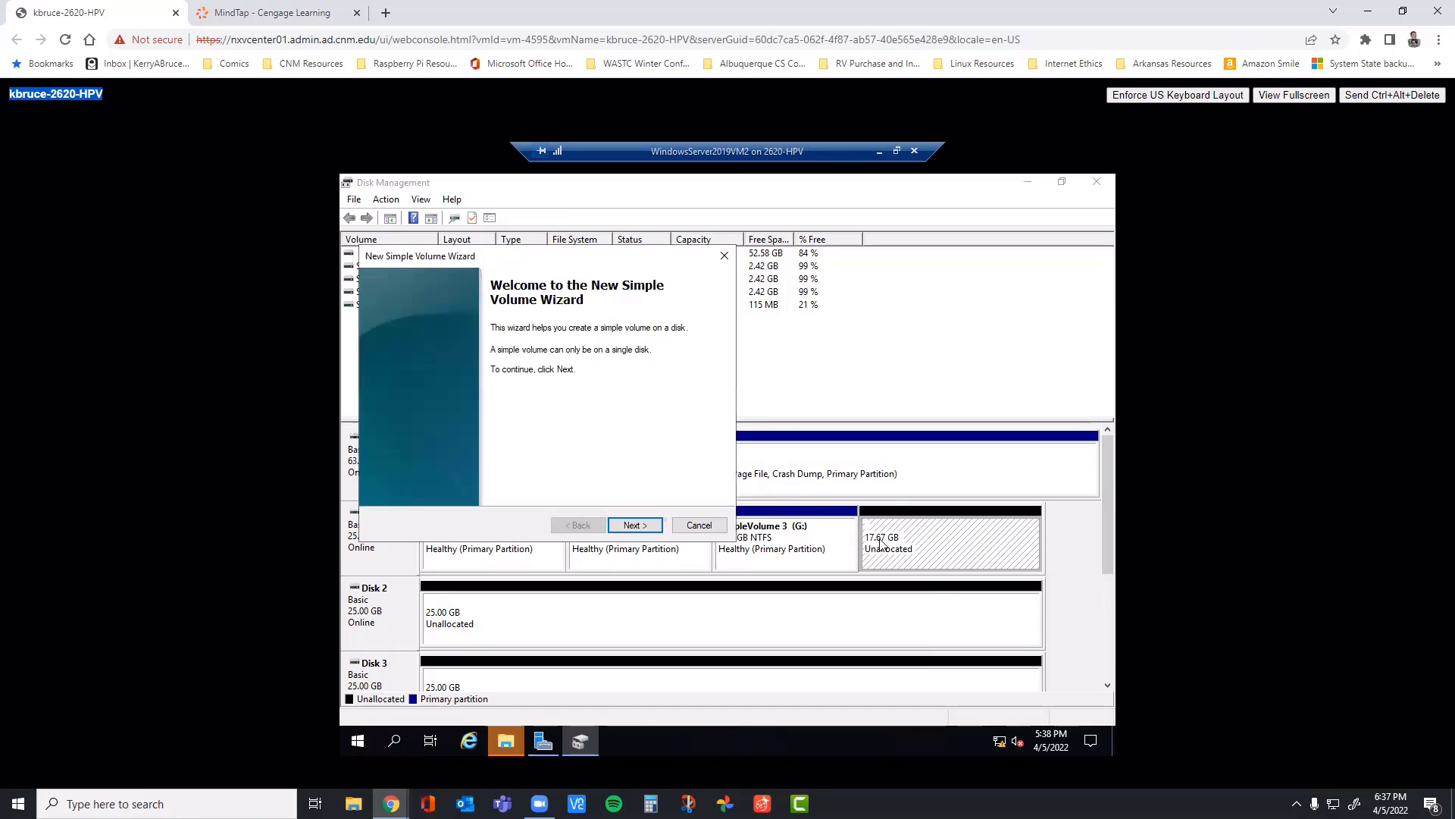
click(655, 525)
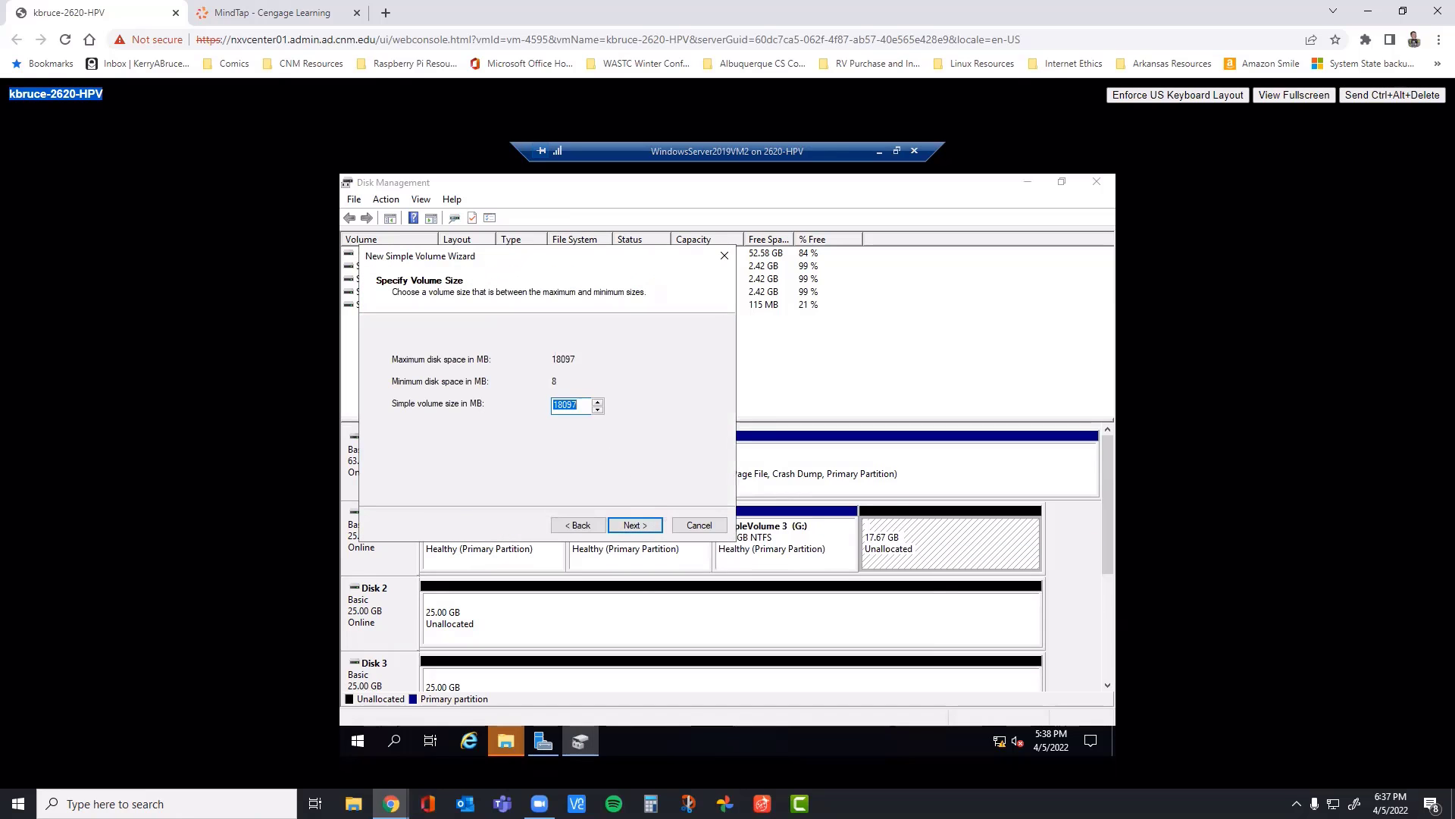
text(2500)
click(648, 528)
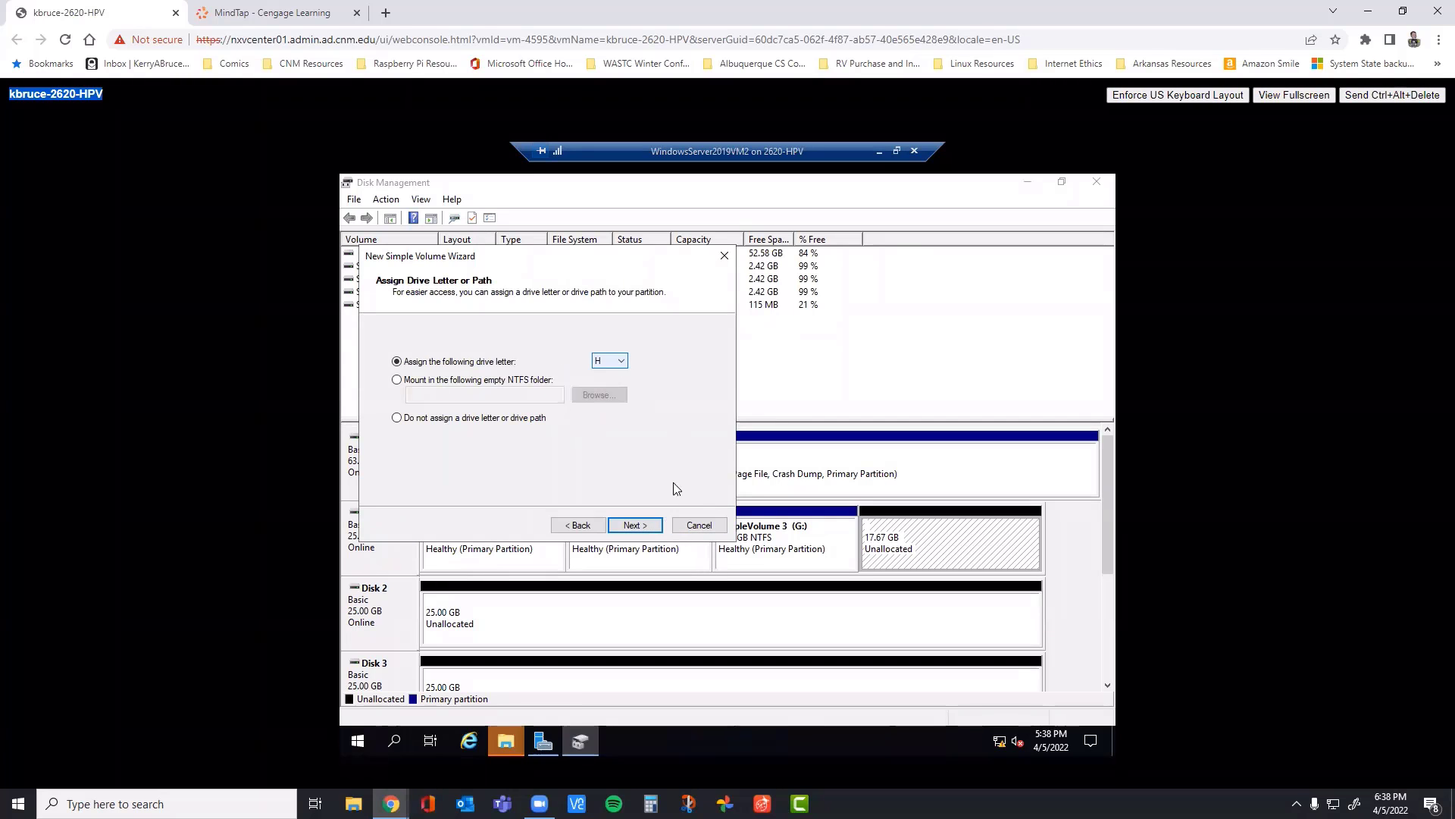
click(636, 524)
Step: Label the NTFS volume Simple Volume 4 and finish the New Simple Volume wizard
drag(592, 432, 499, 441)
text(Sim)
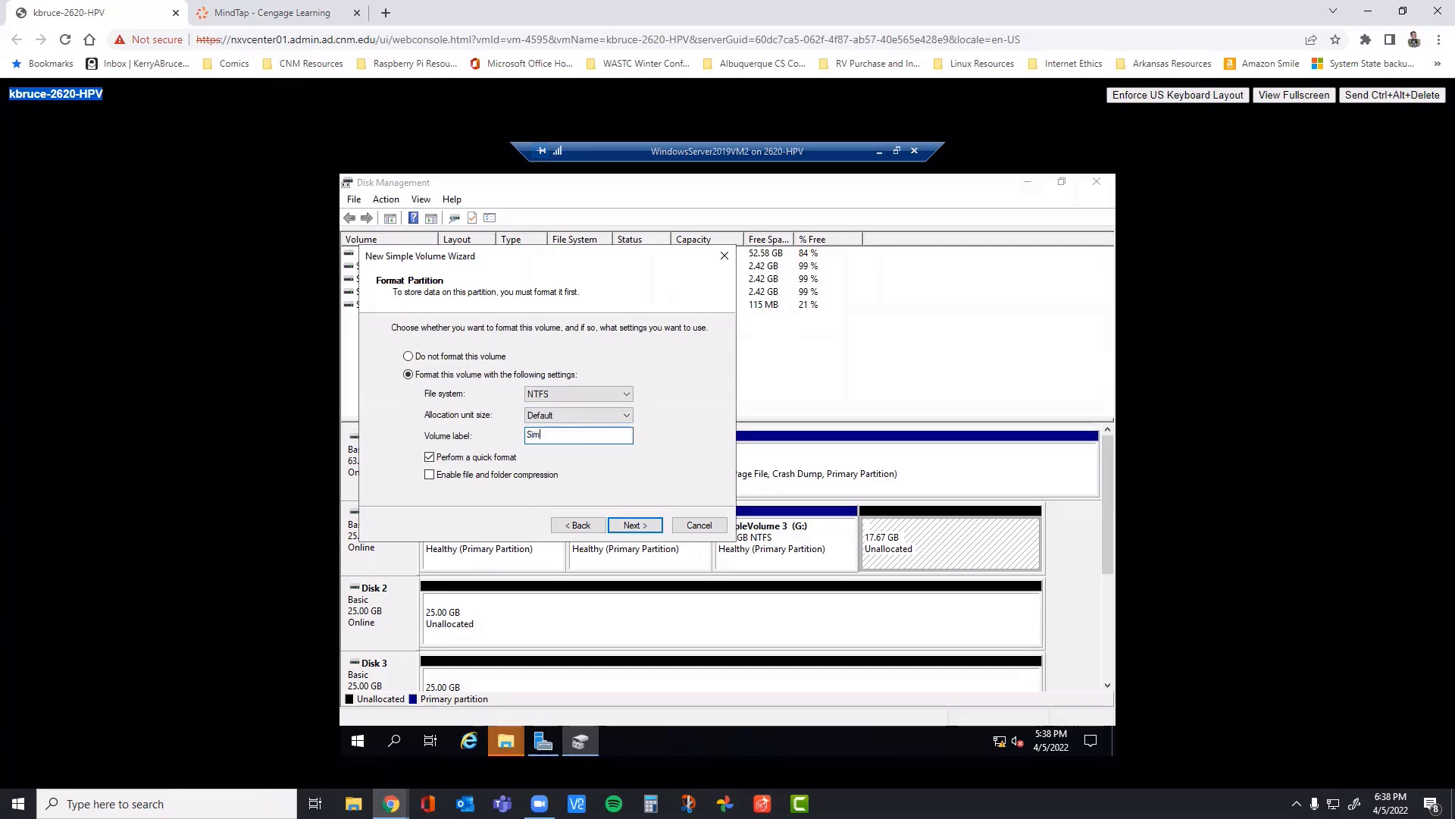
text(ple Volume 4)
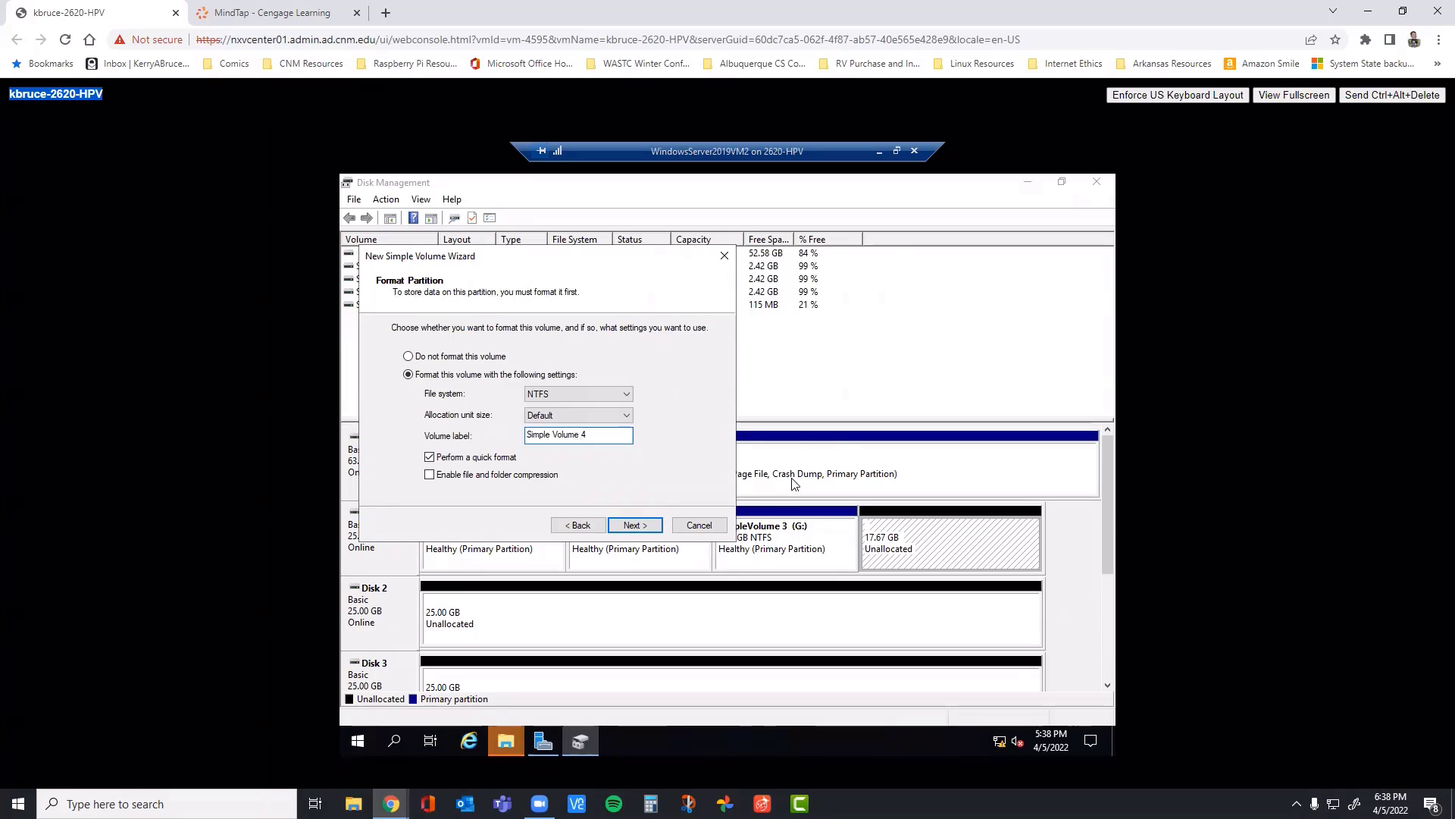
click(628, 526)
click(634, 525)
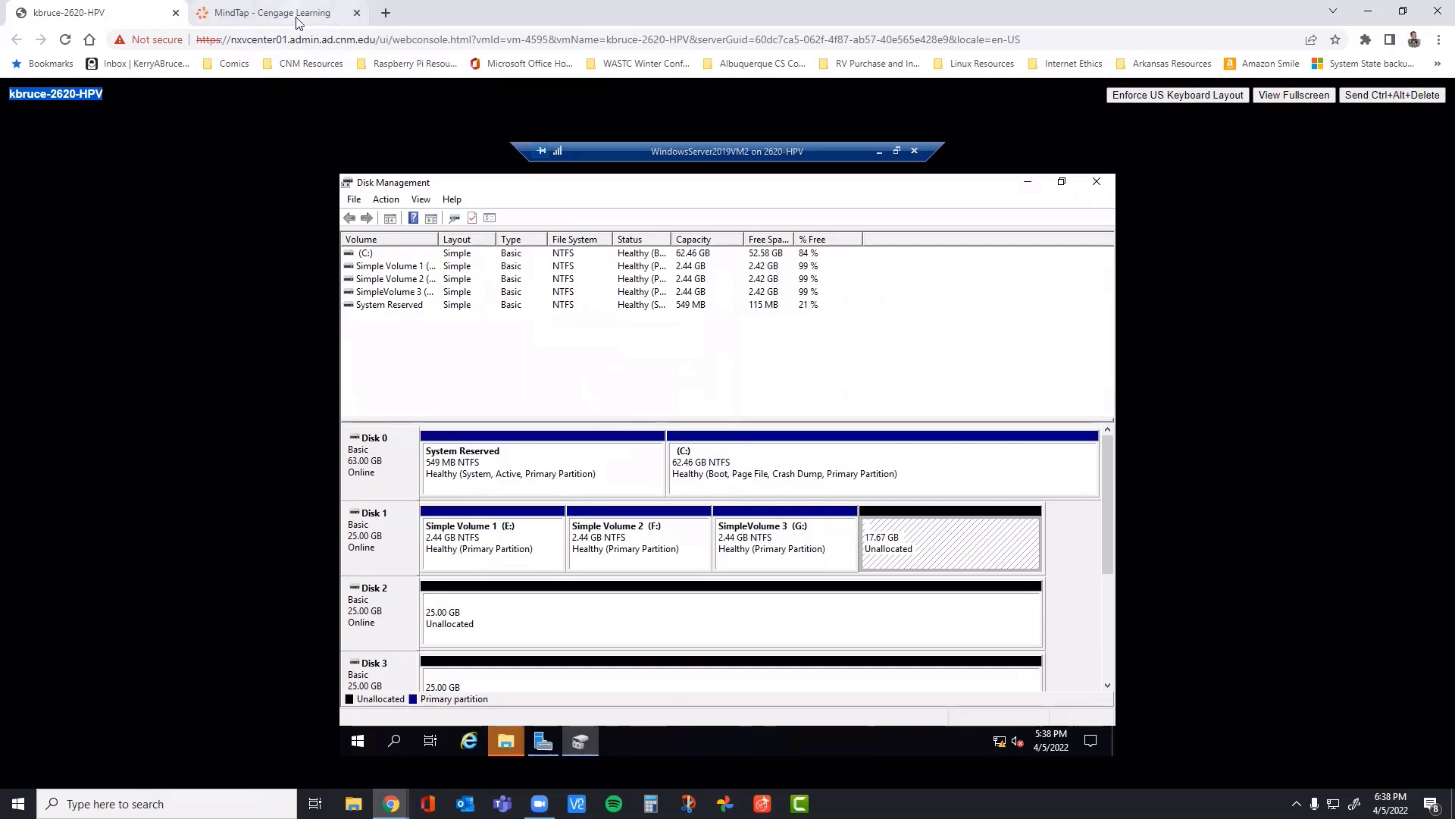
Step: Review steps 2 through 7 in the MindTap book, and select the free space on Disk 1 in the virtual machine console
click(272, 13)
scroll(722, 434, up, 2)
scroll(721, 434, up, 8)
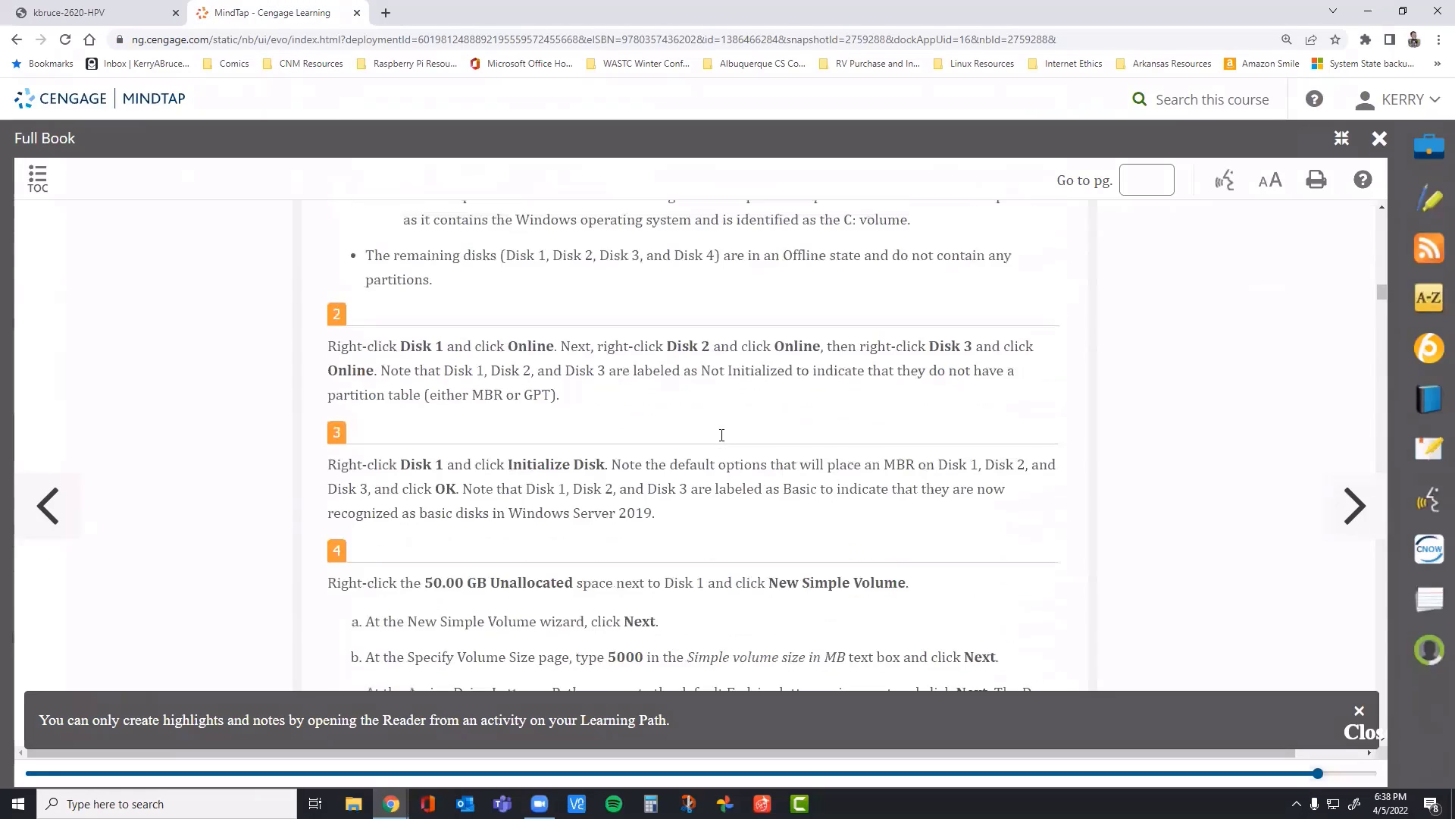
scroll(351, 411, down, 1)
scroll(350, 411, down, 4)
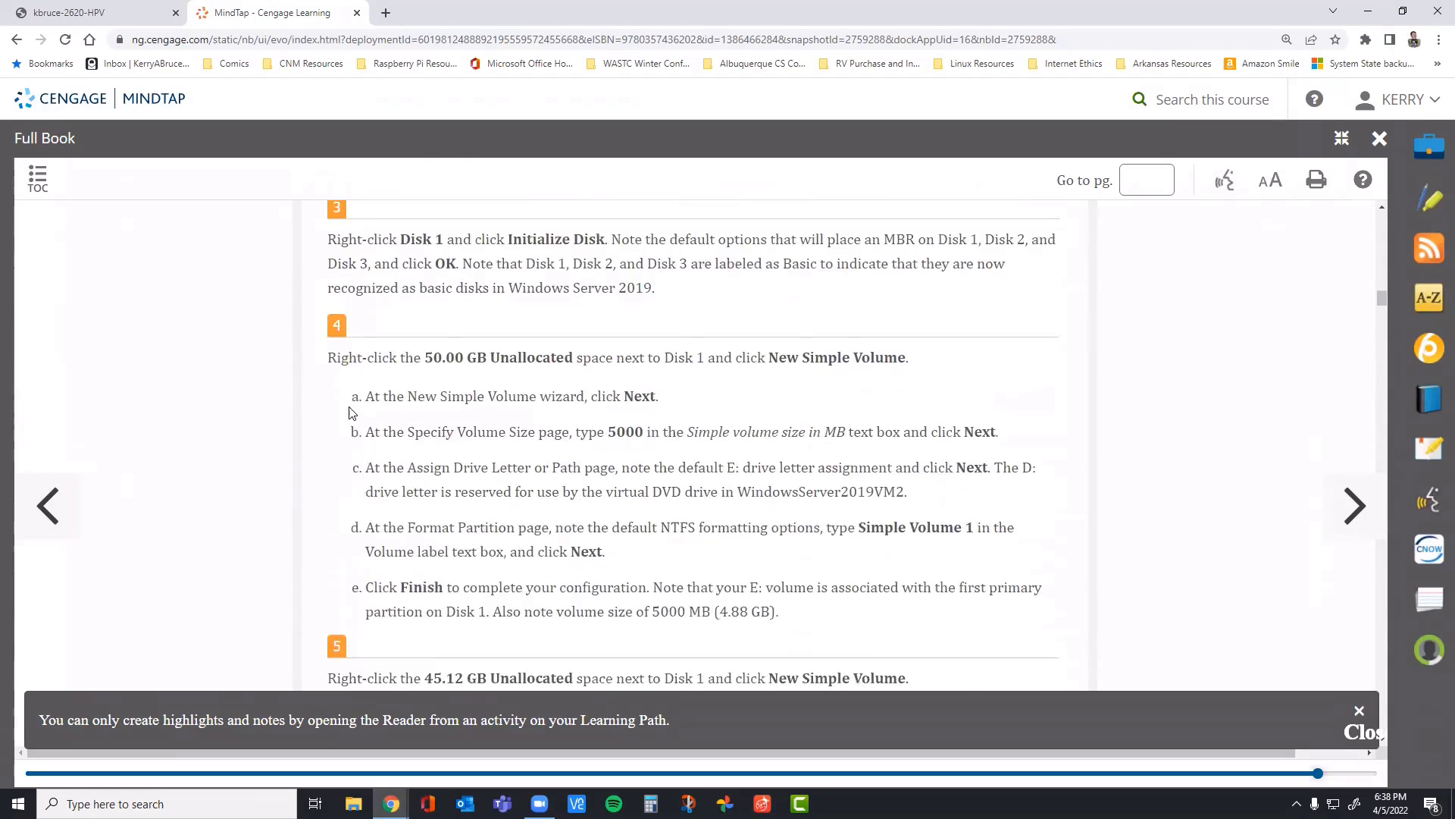
scroll(351, 411, down, 8)
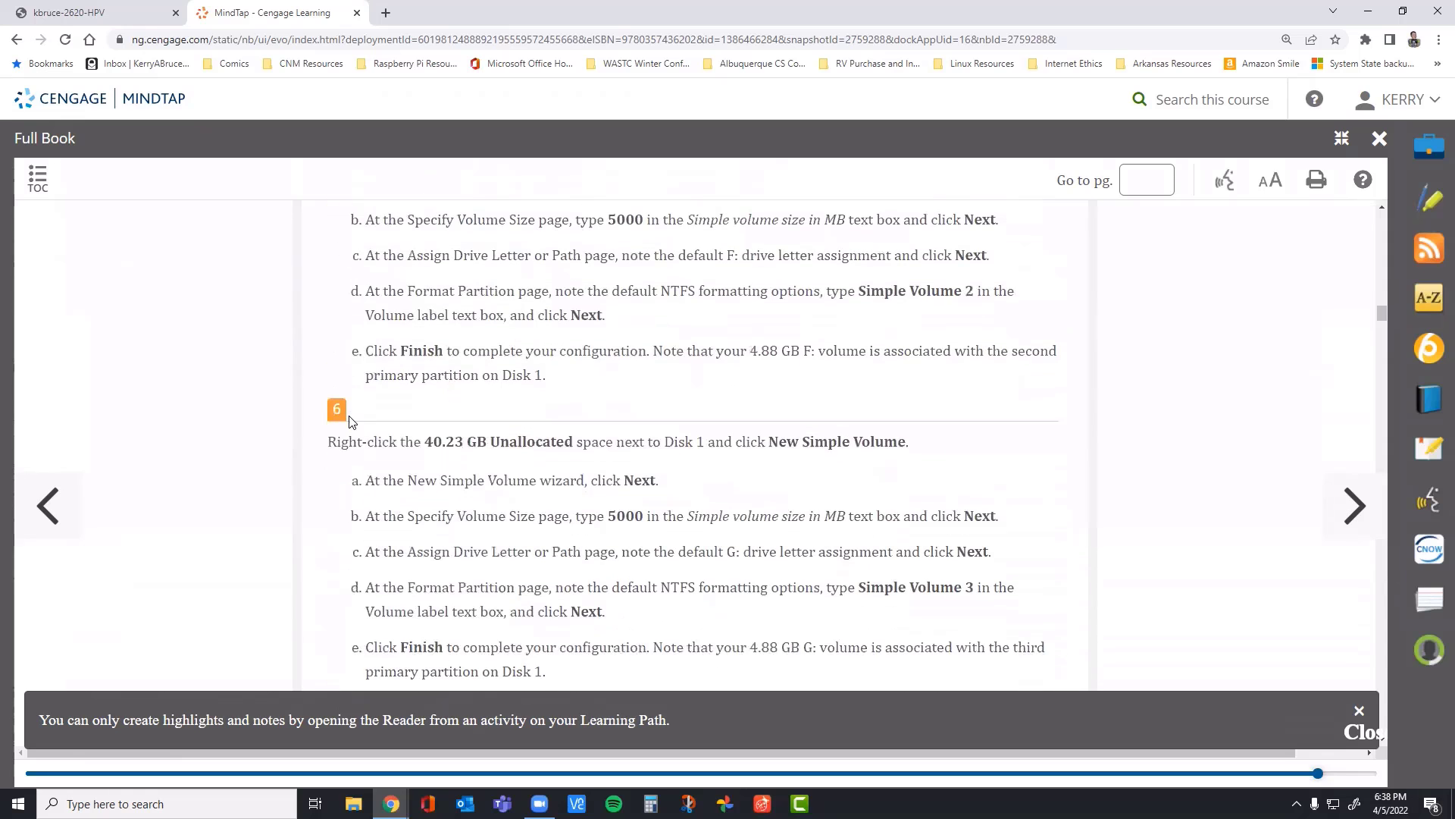
scroll(812, 419, down, 2)
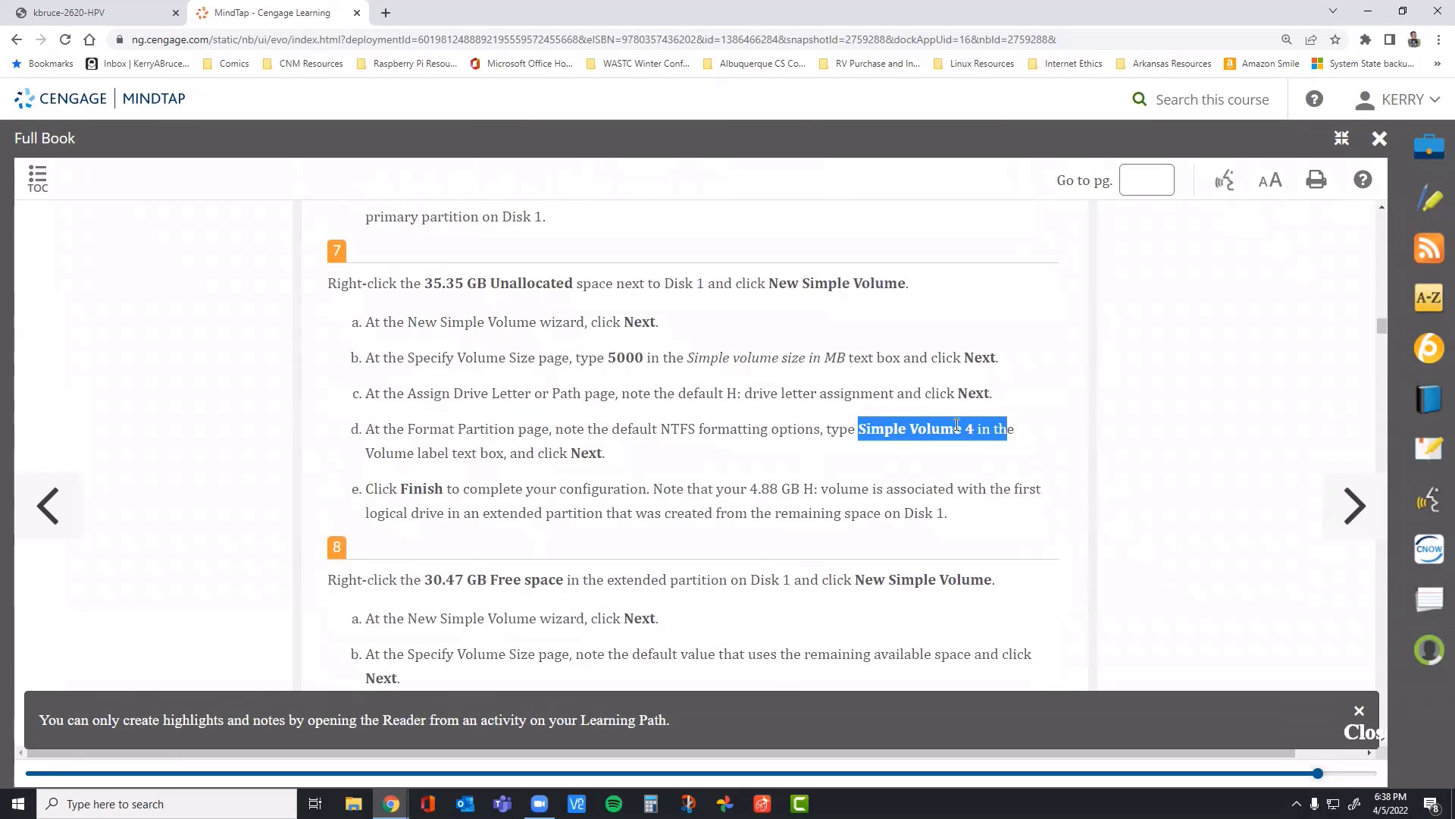
click(98, 11)
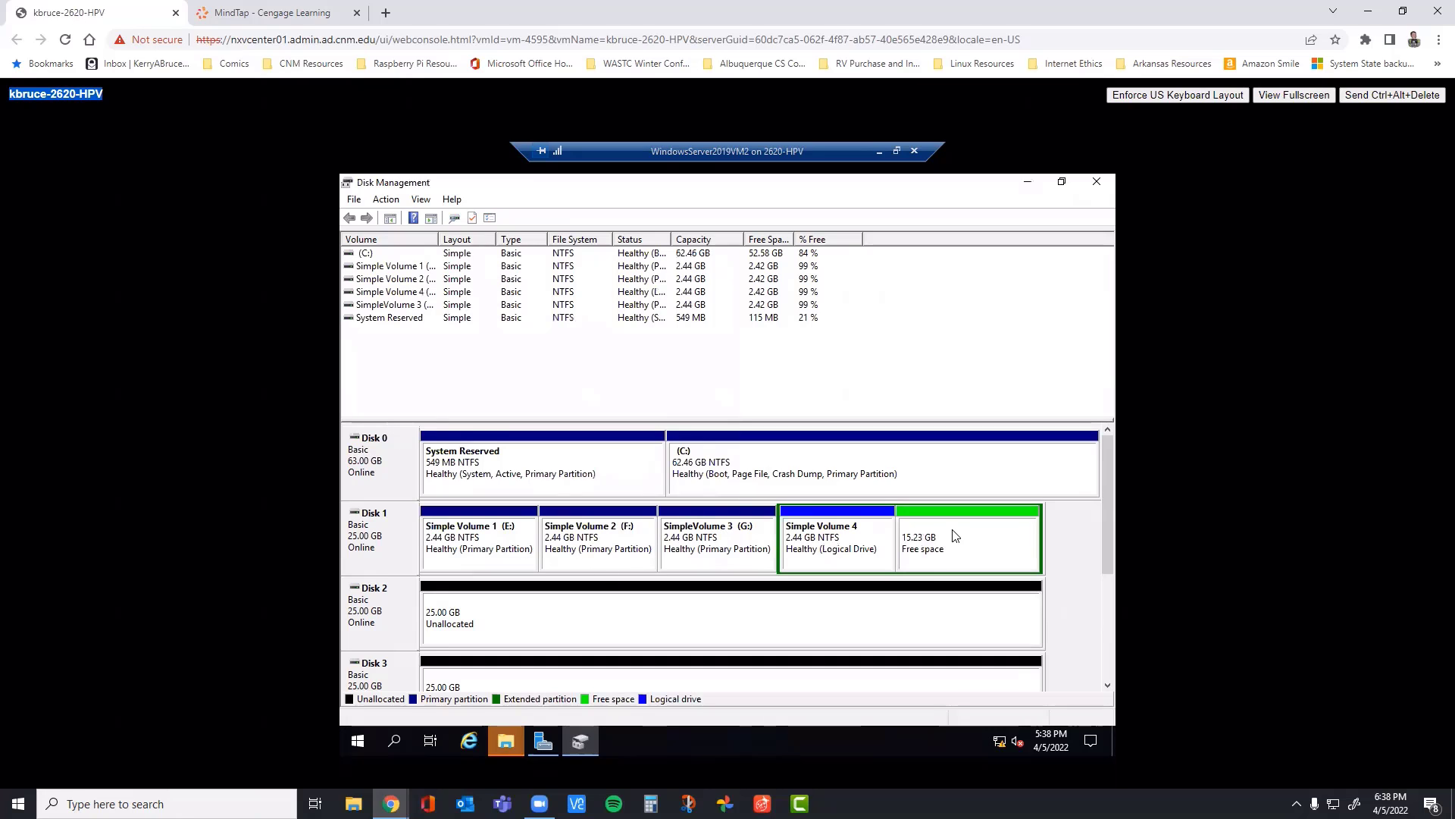
click(977, 541)
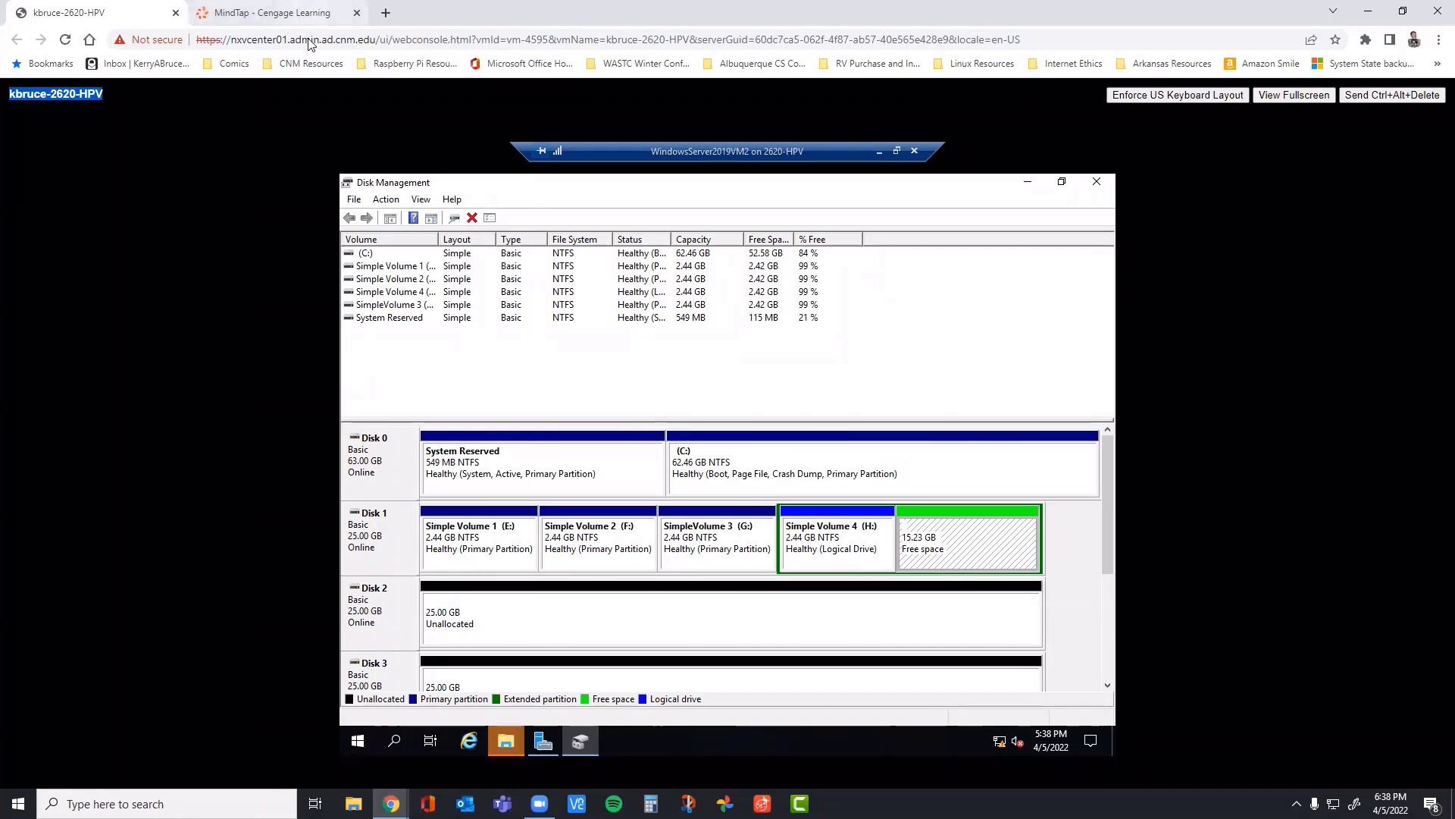
Step: Read step 8 in the MindTap book on creating a new simple volume mounted in an empty NTFS folder
click(304, 13)
scroll(529, 490, down, 1)
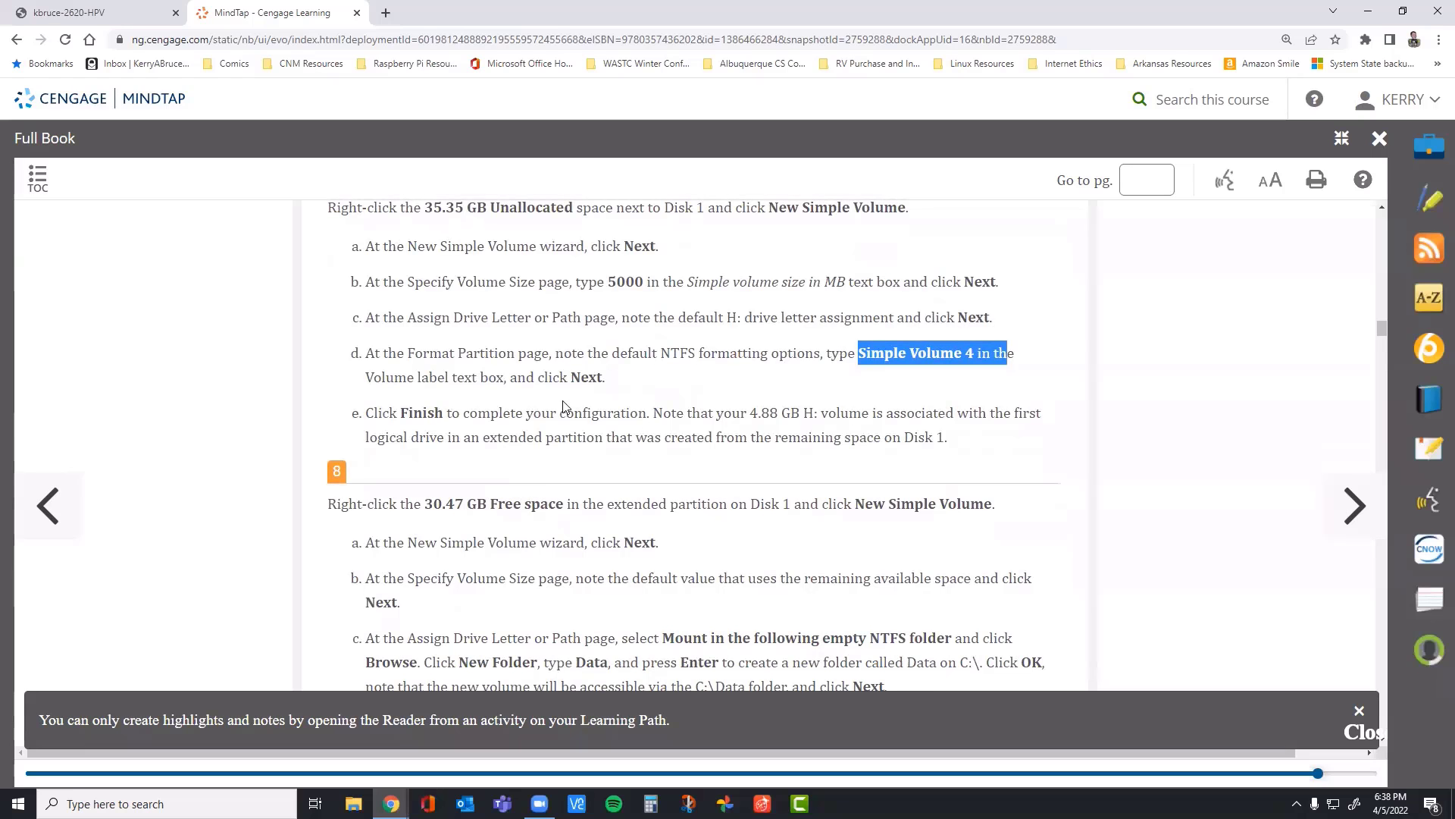
scroll(563, 407, down, 2)
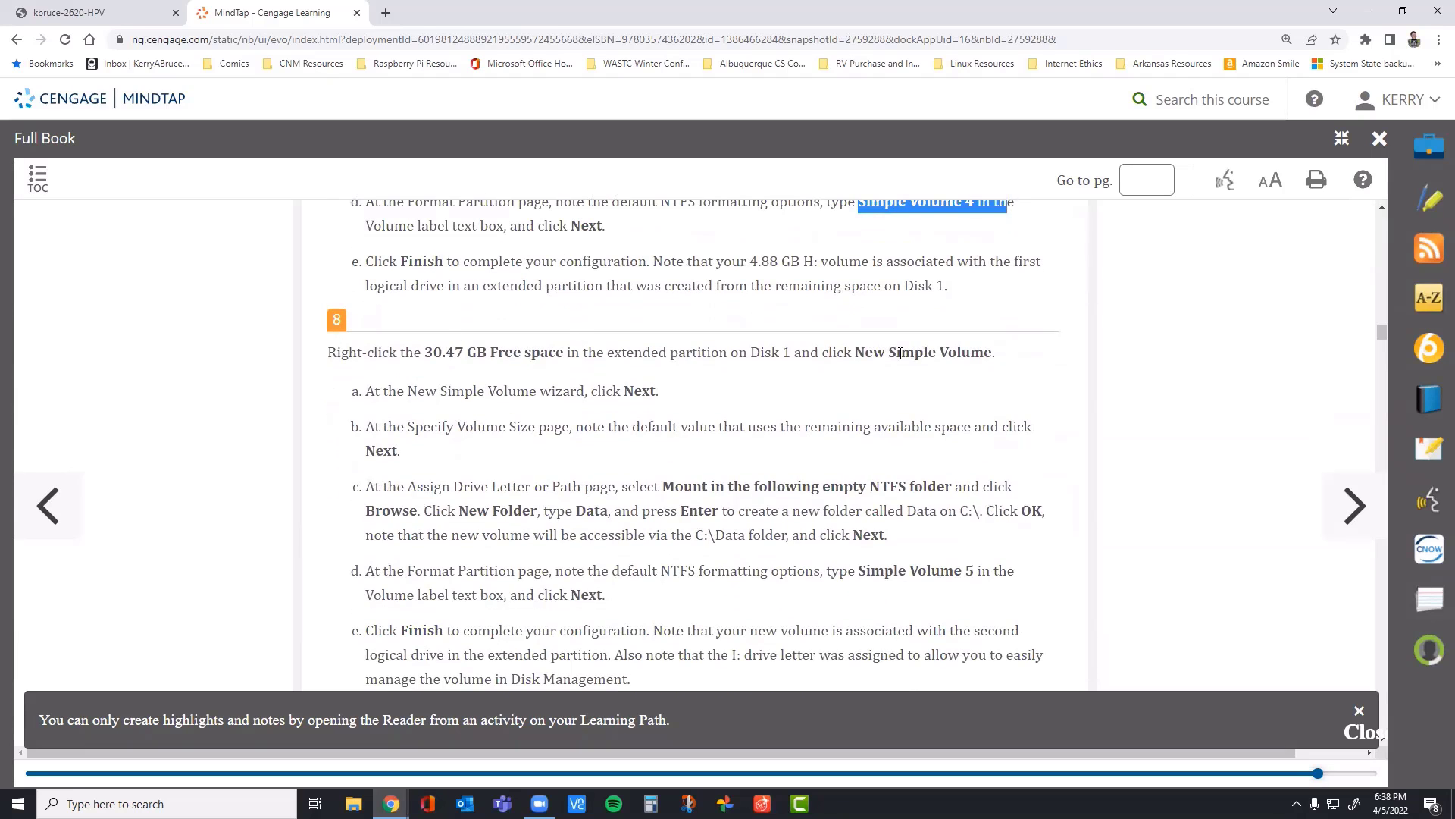
drag(850, 353, 960, 352)
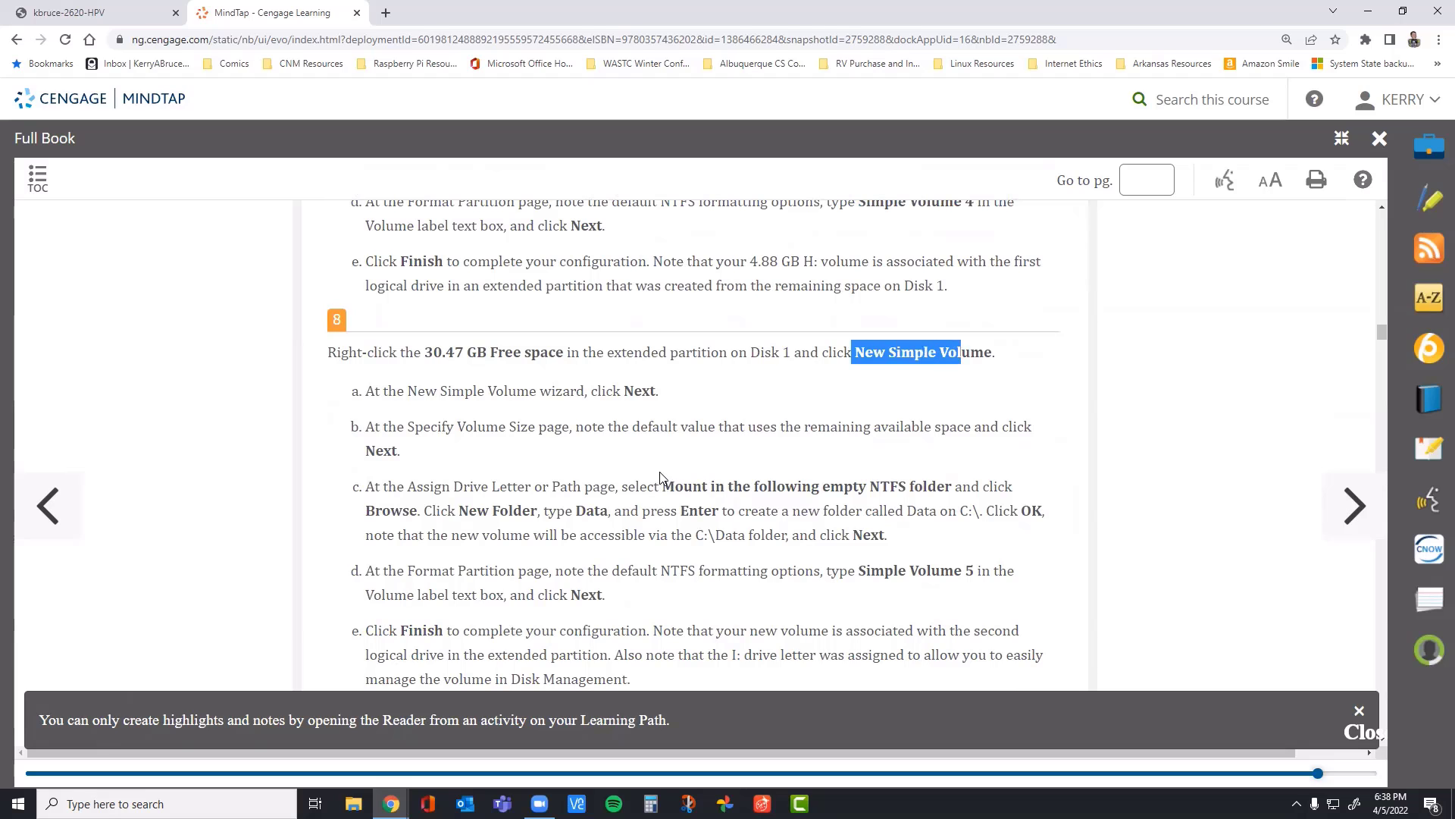
drag(366, 486, 900, 565)
click(699, 379)
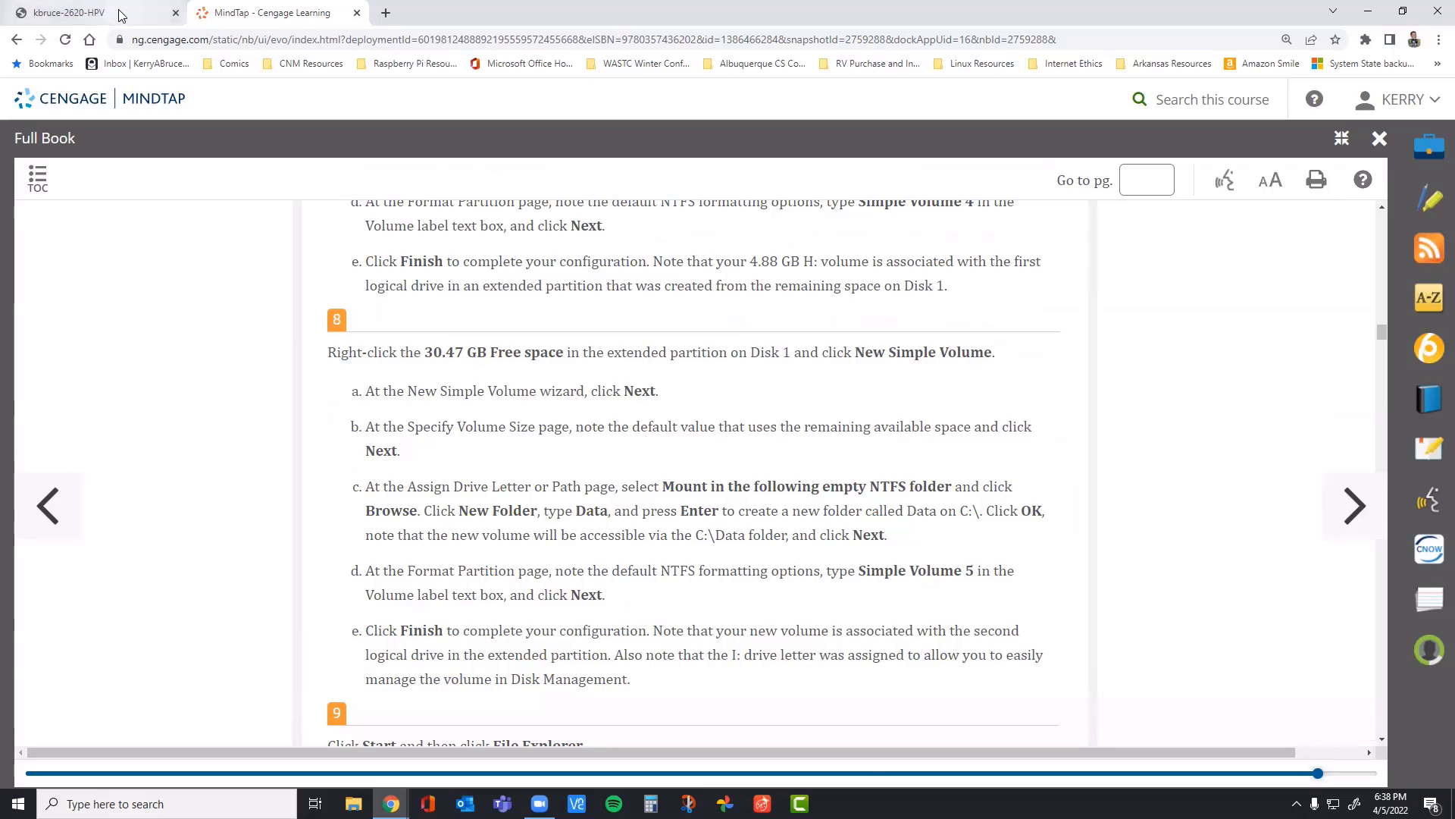
Step: In the virtual machine console, start a new simple volume in Disk 1's free space using the full 15596 MB
click(94, 13)
right_click(957, 538)
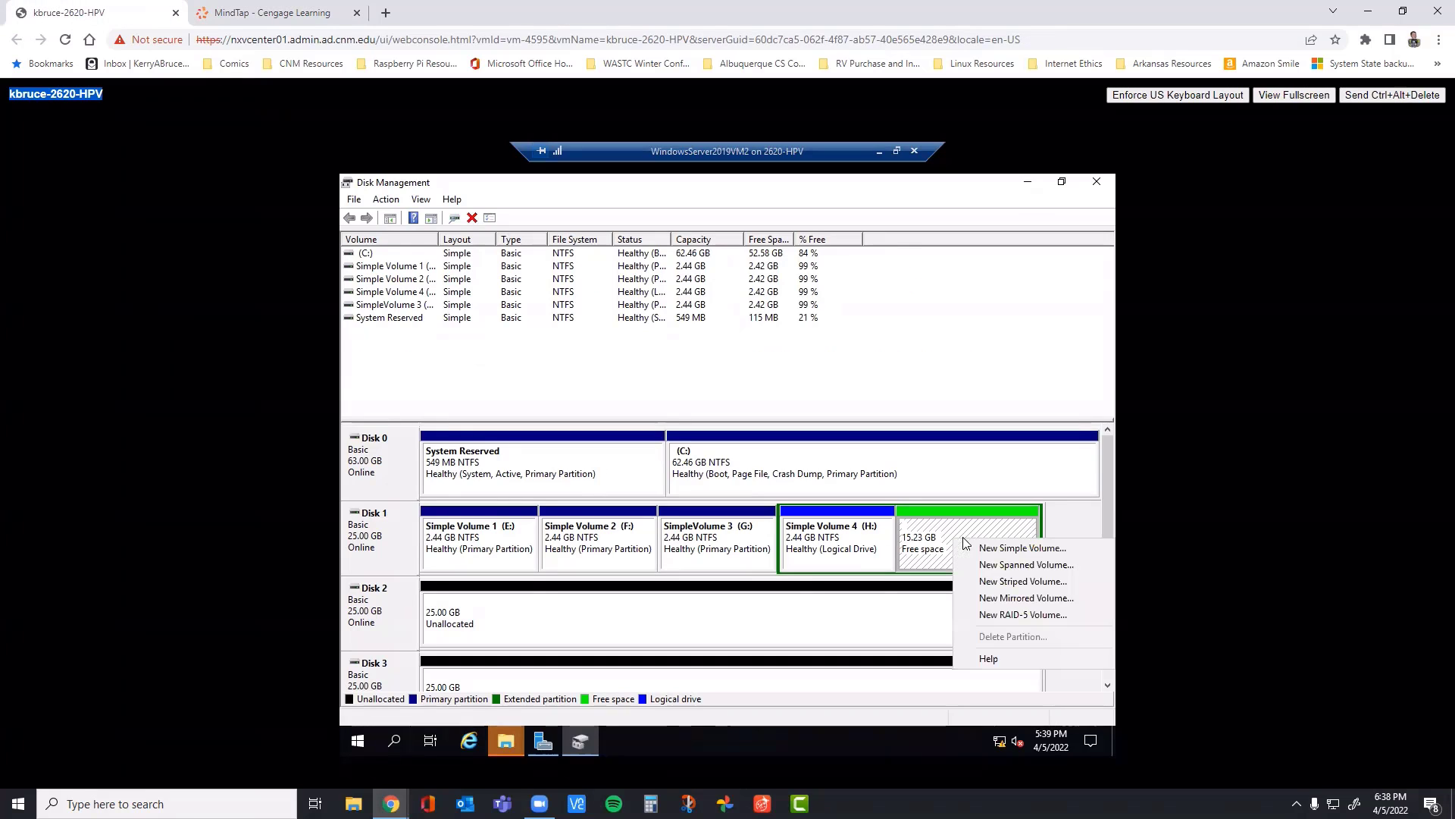
click(1006, 548)
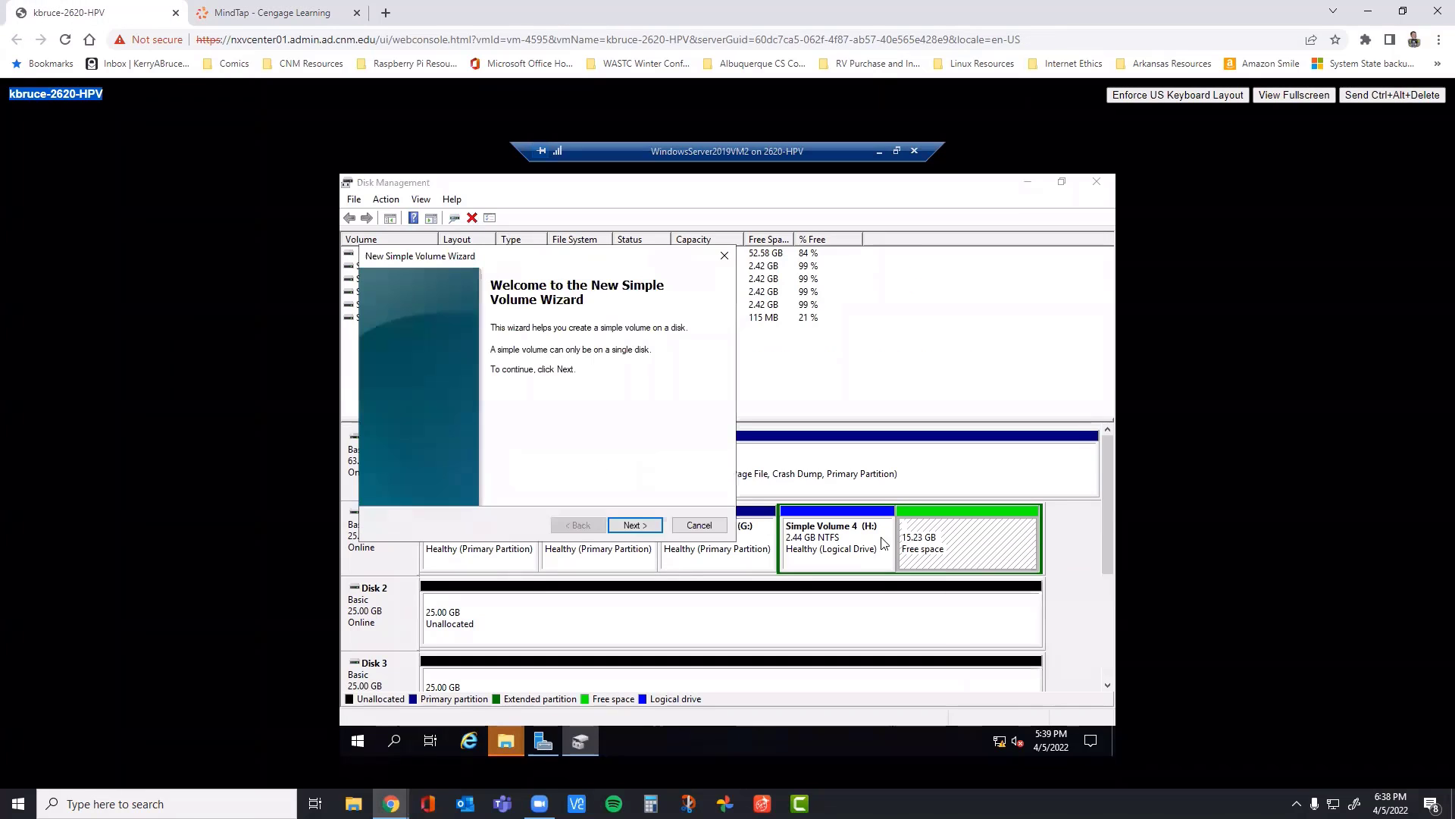
click(636, 526)
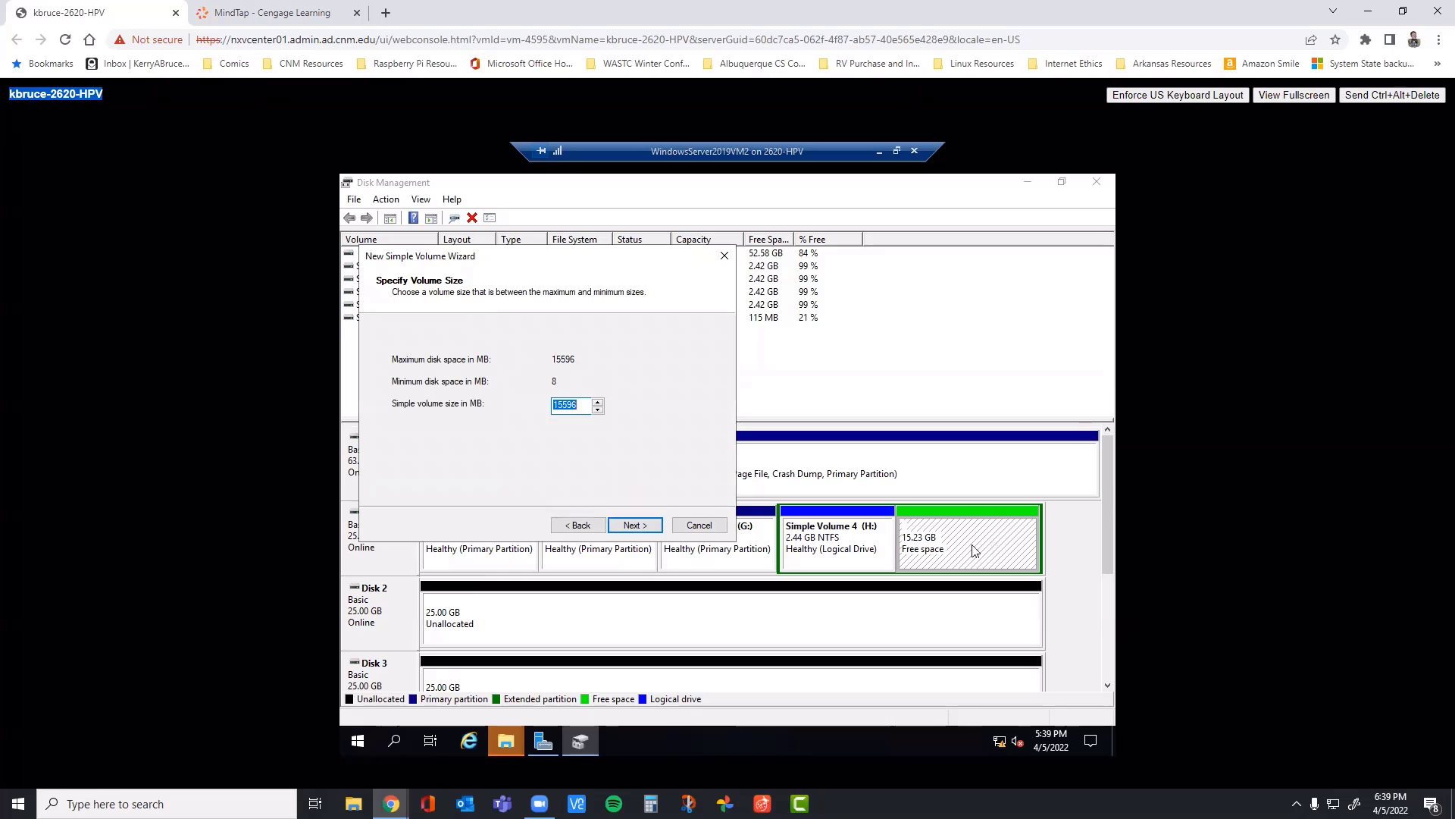
click(642, 526)
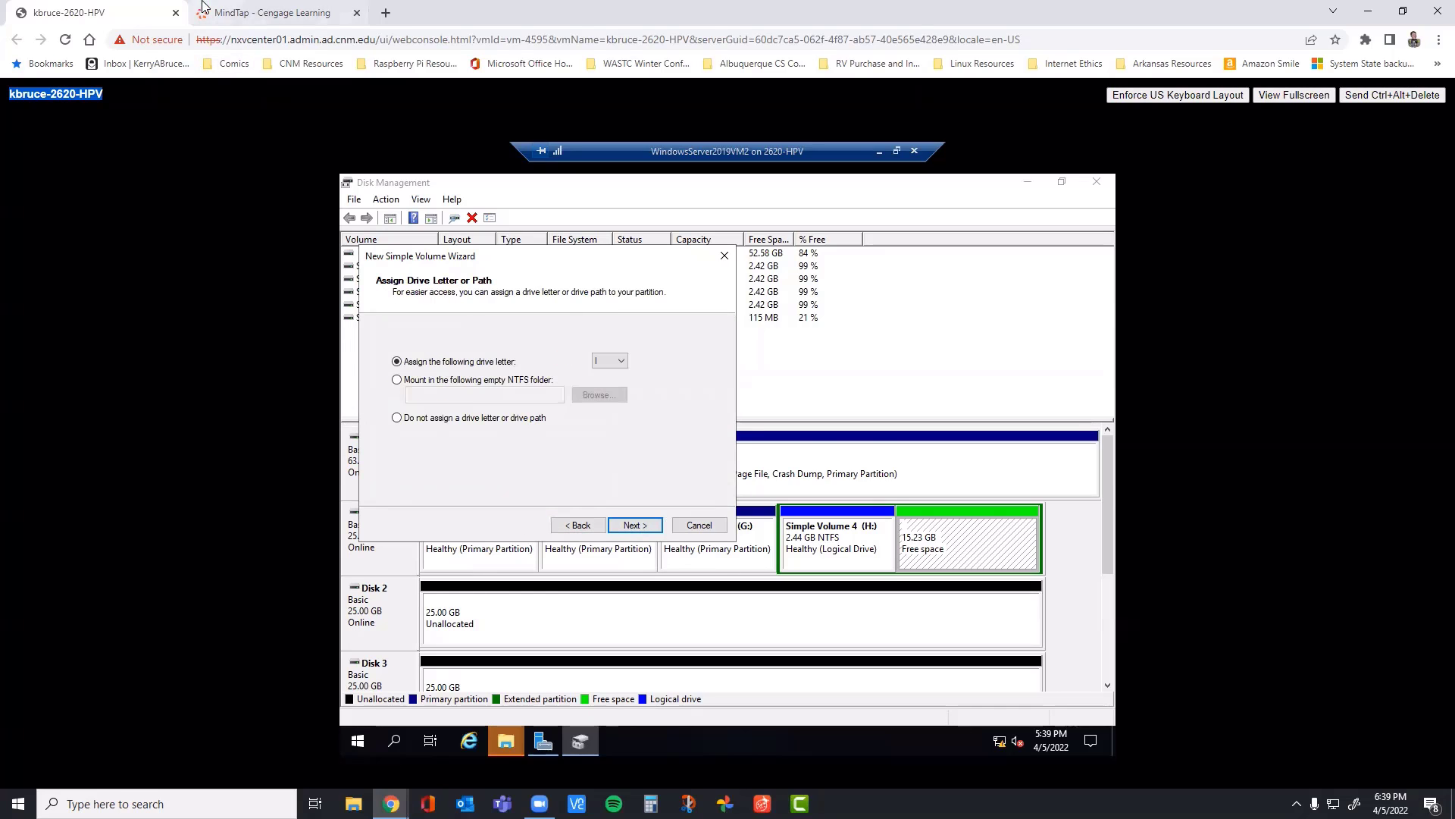
Step: Check step 8c in the book and set the new volume to mount in an empty NTFS folder
click(228, 12)
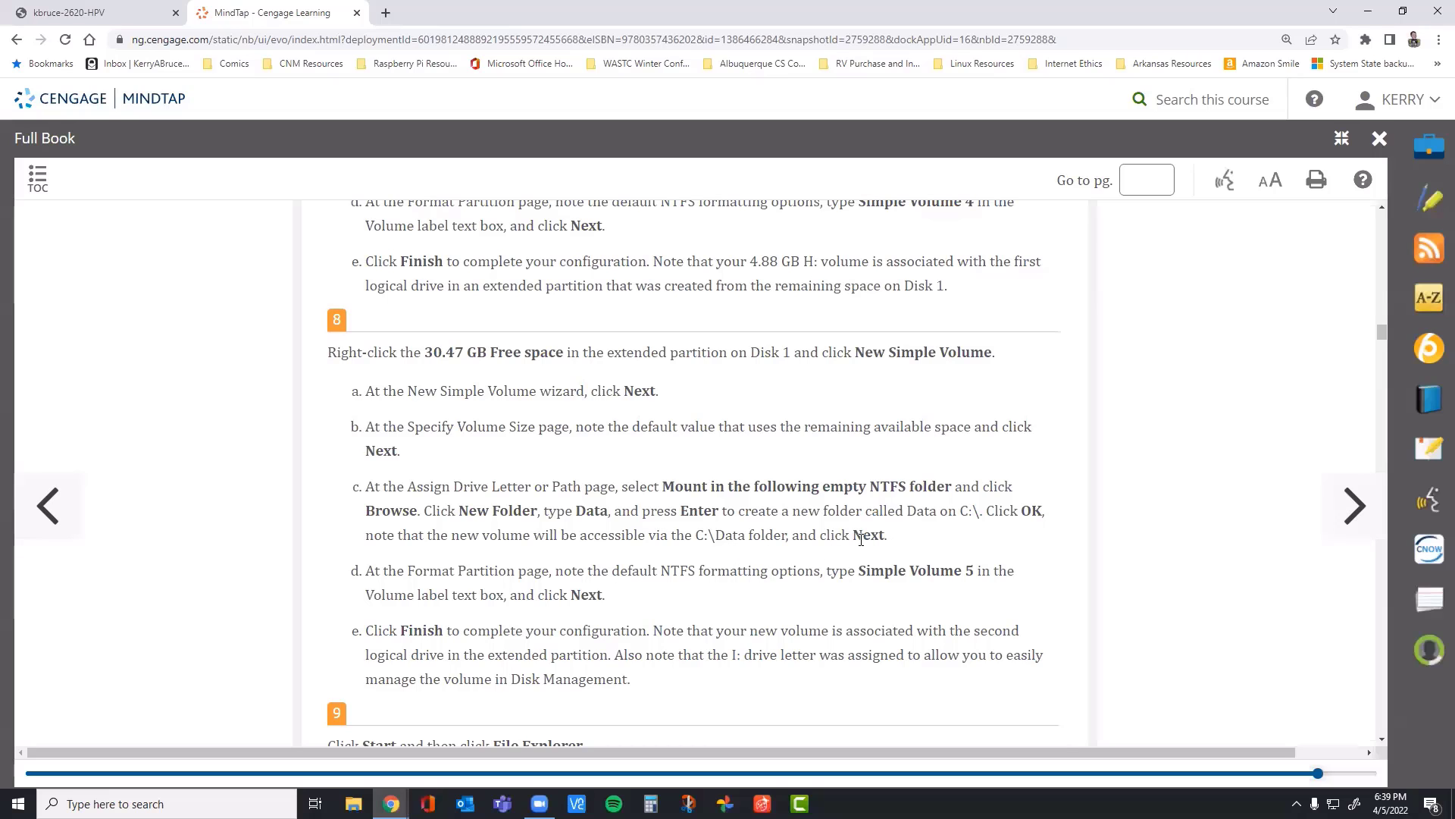
click(98, 13)
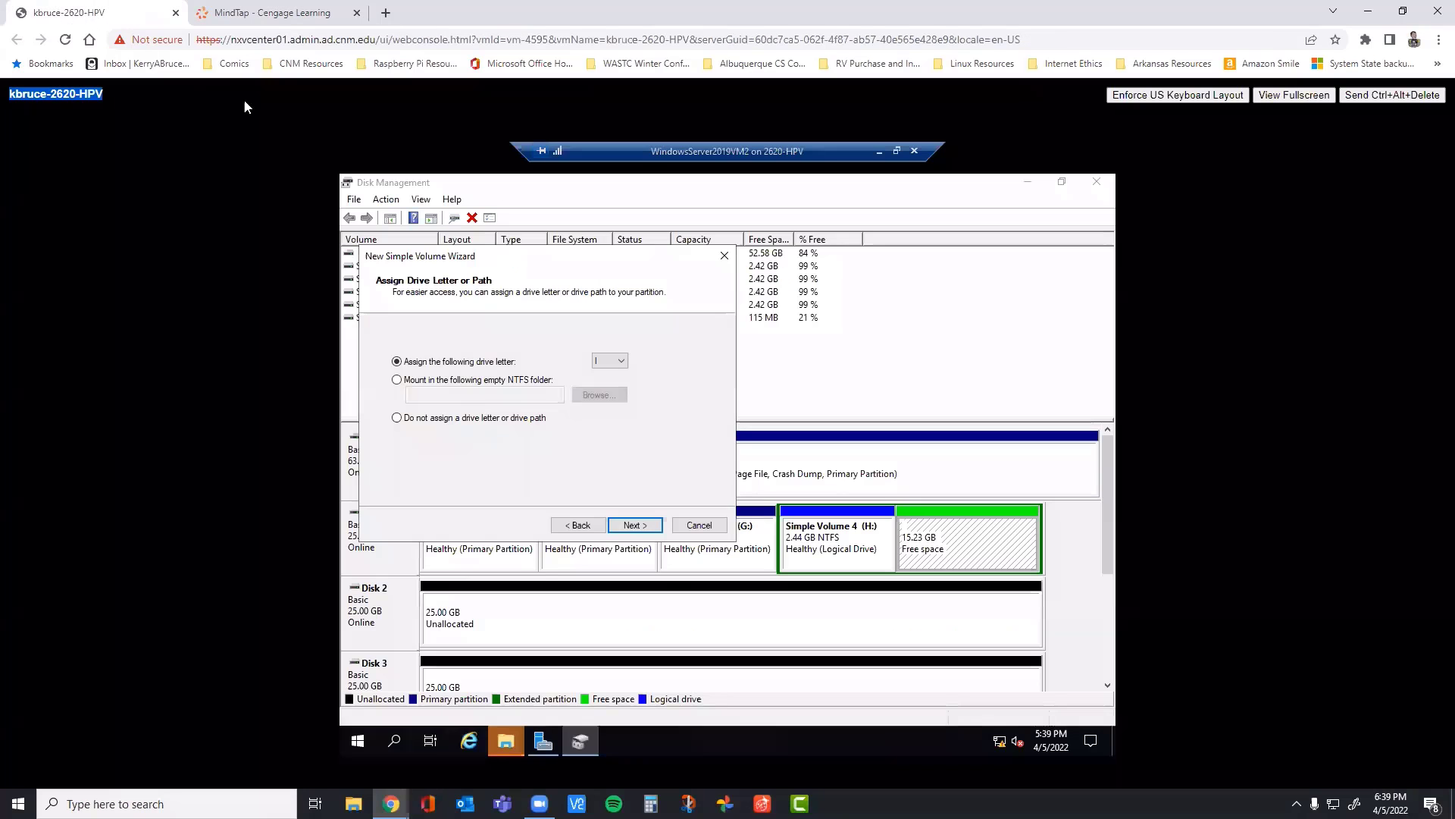
click(397, 379)
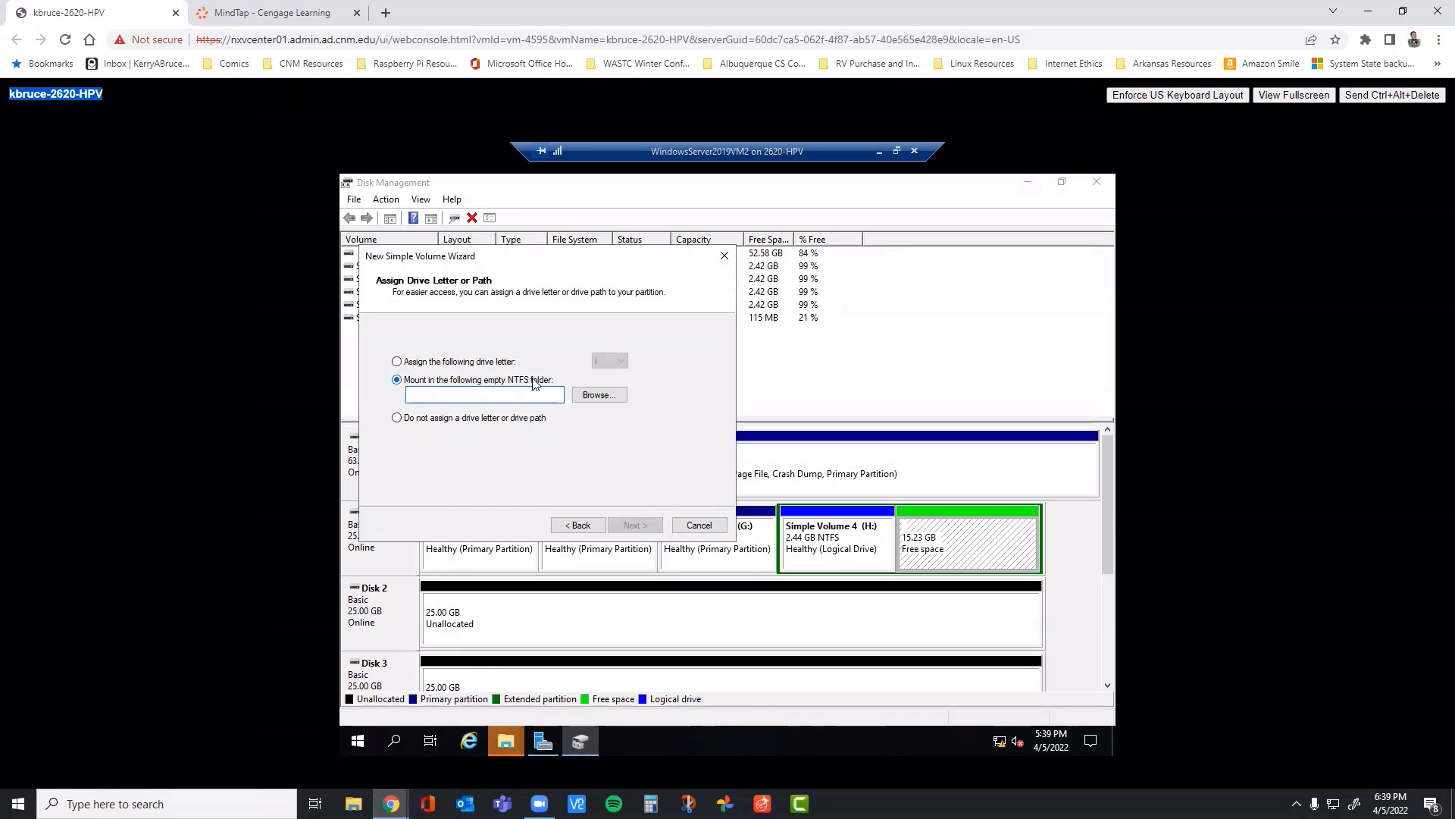
Step: Create a folder named Data on the E: drive and choose it as the volume's mount path
click(602, 396)
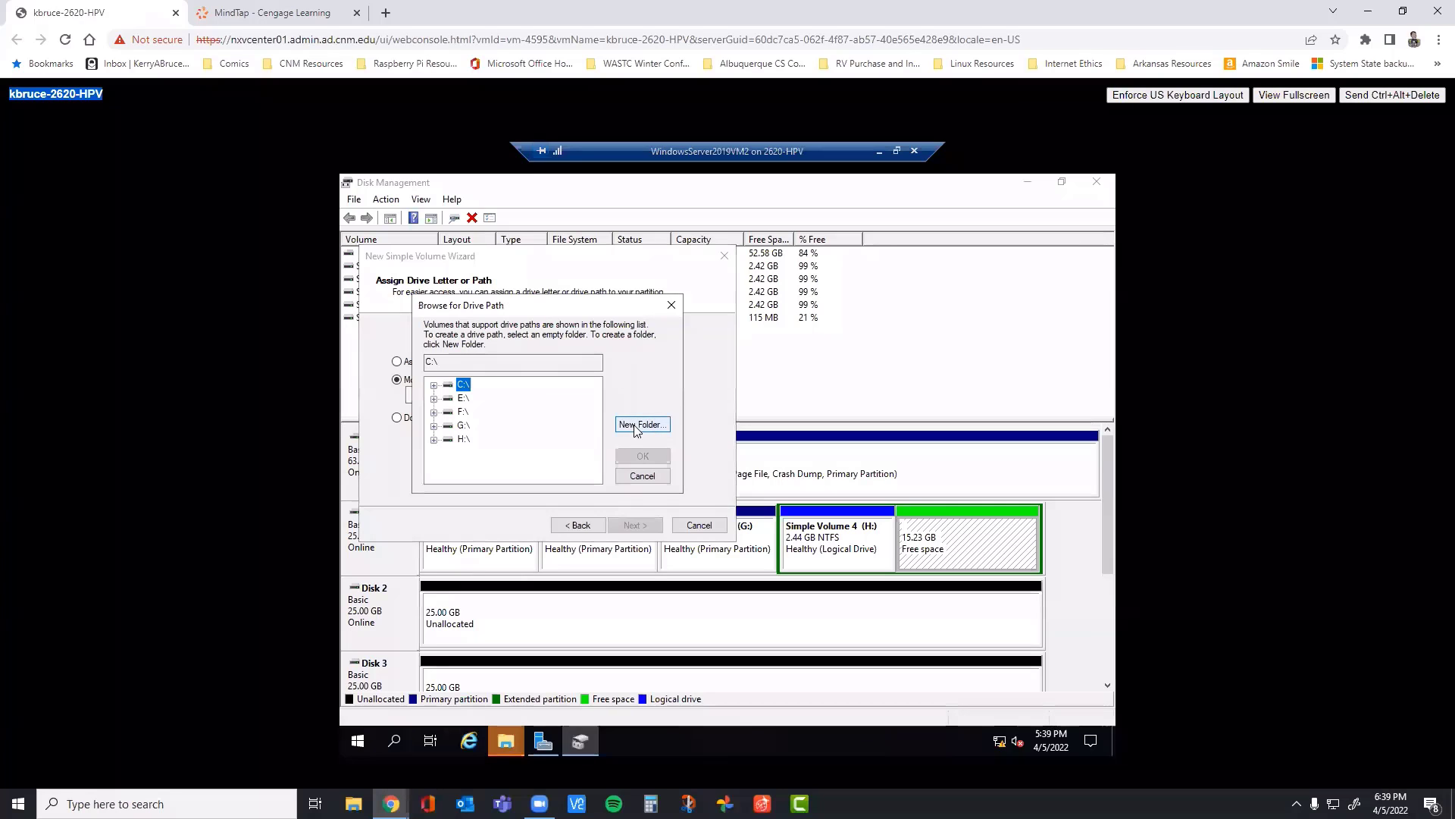
click(435, 385)
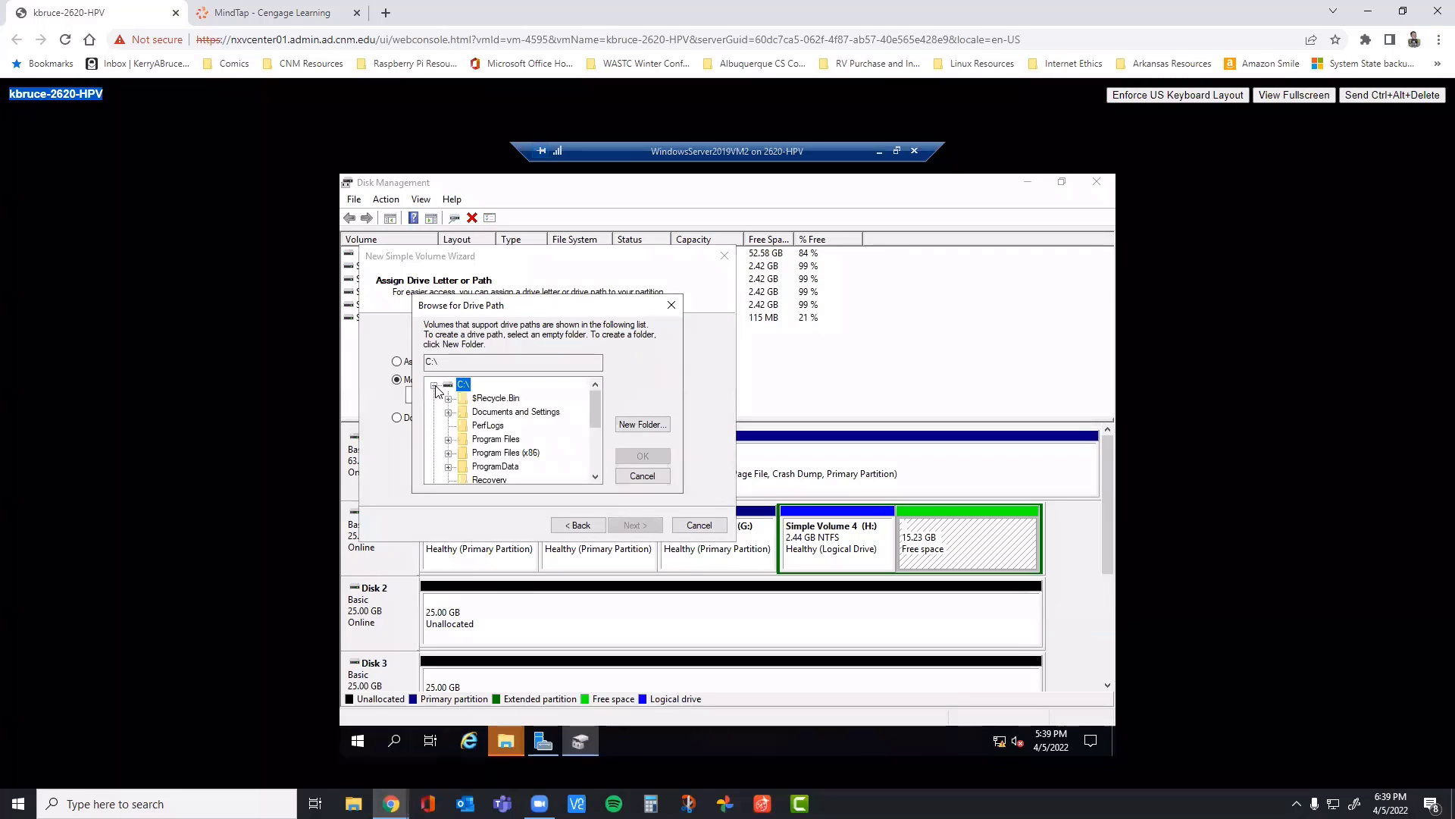
click(434, 386)
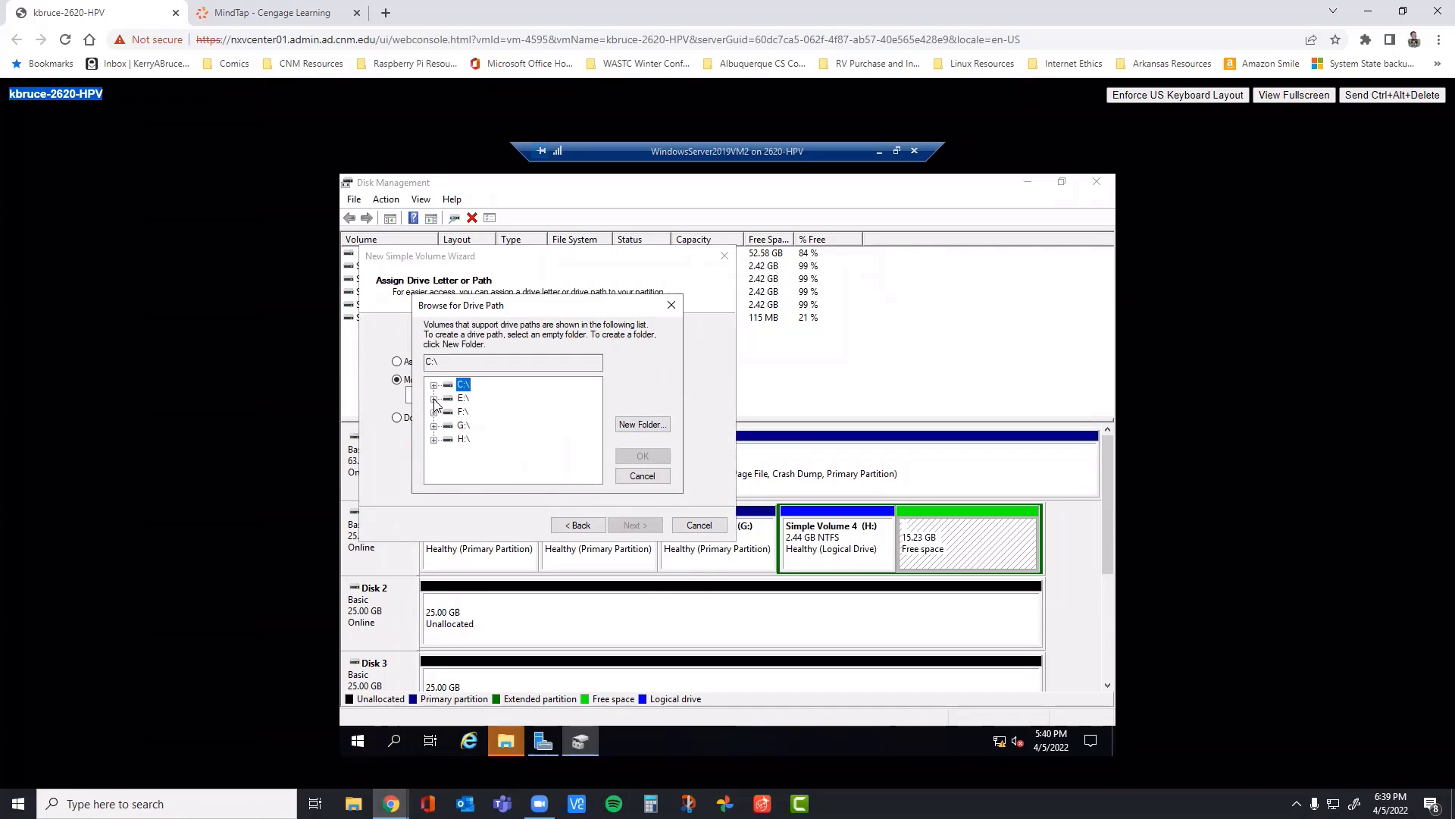
click(460, 402)
click(636, 426)
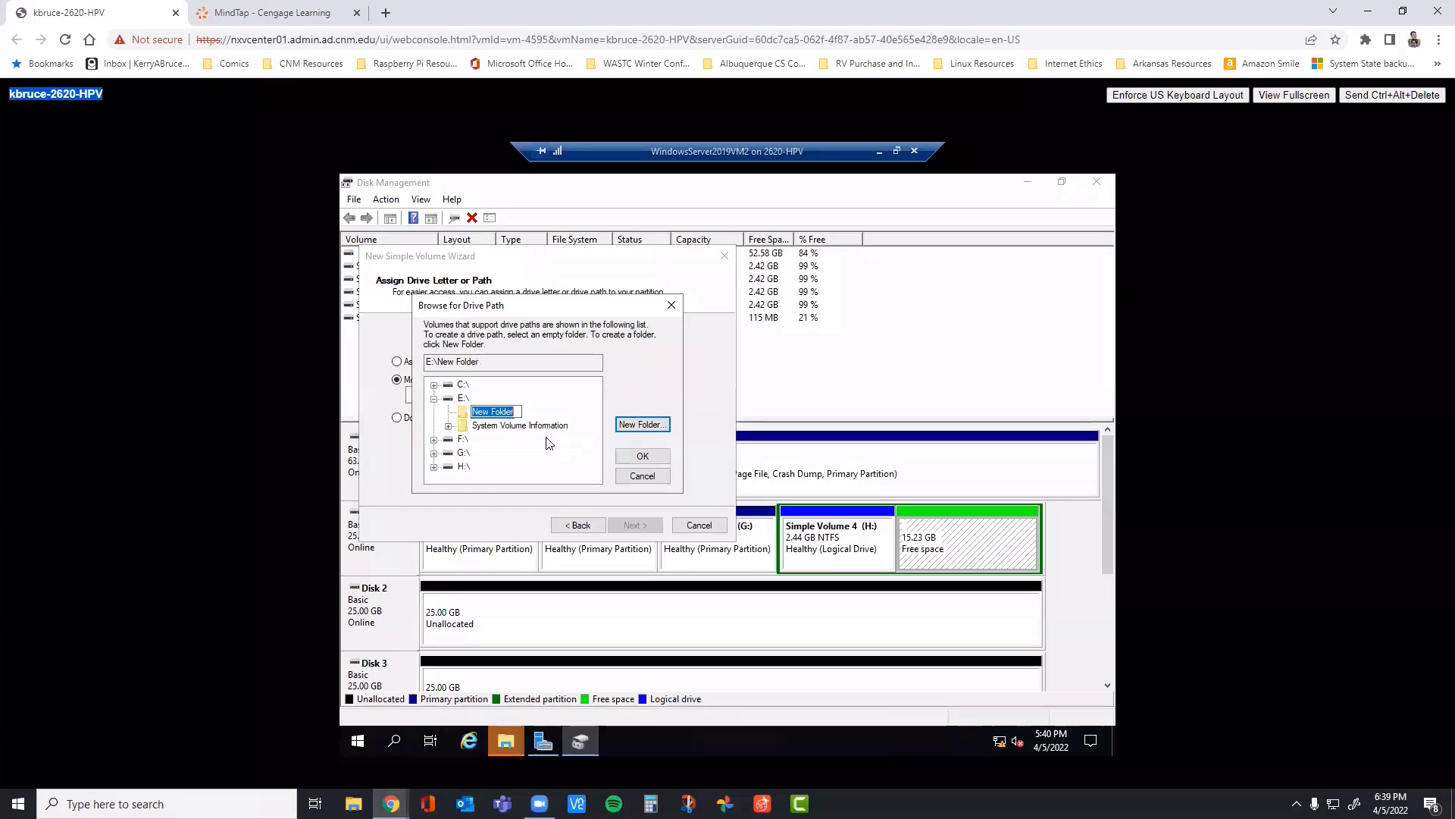
text(Data)
click(299, 11)
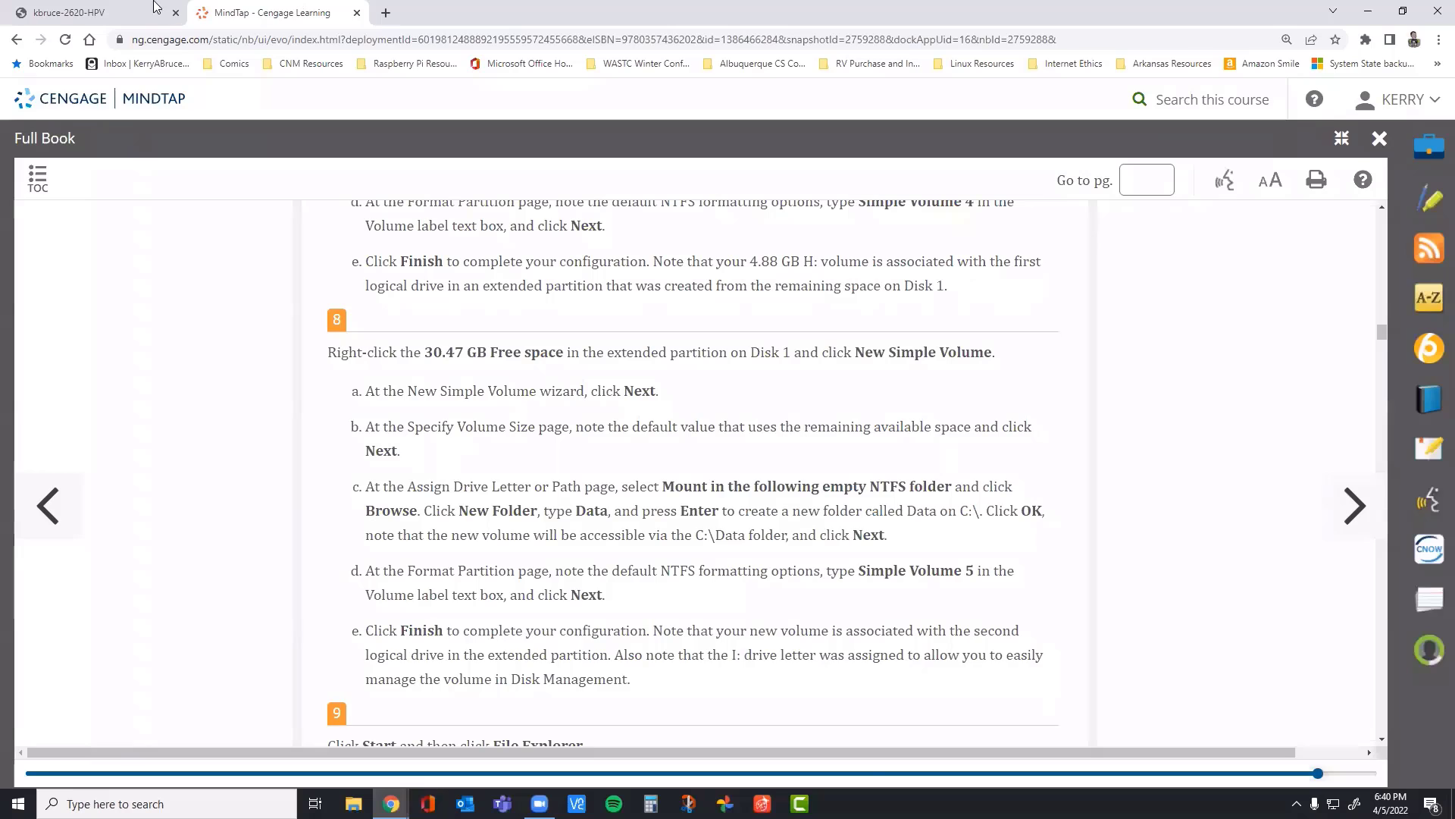
click(83, 12)
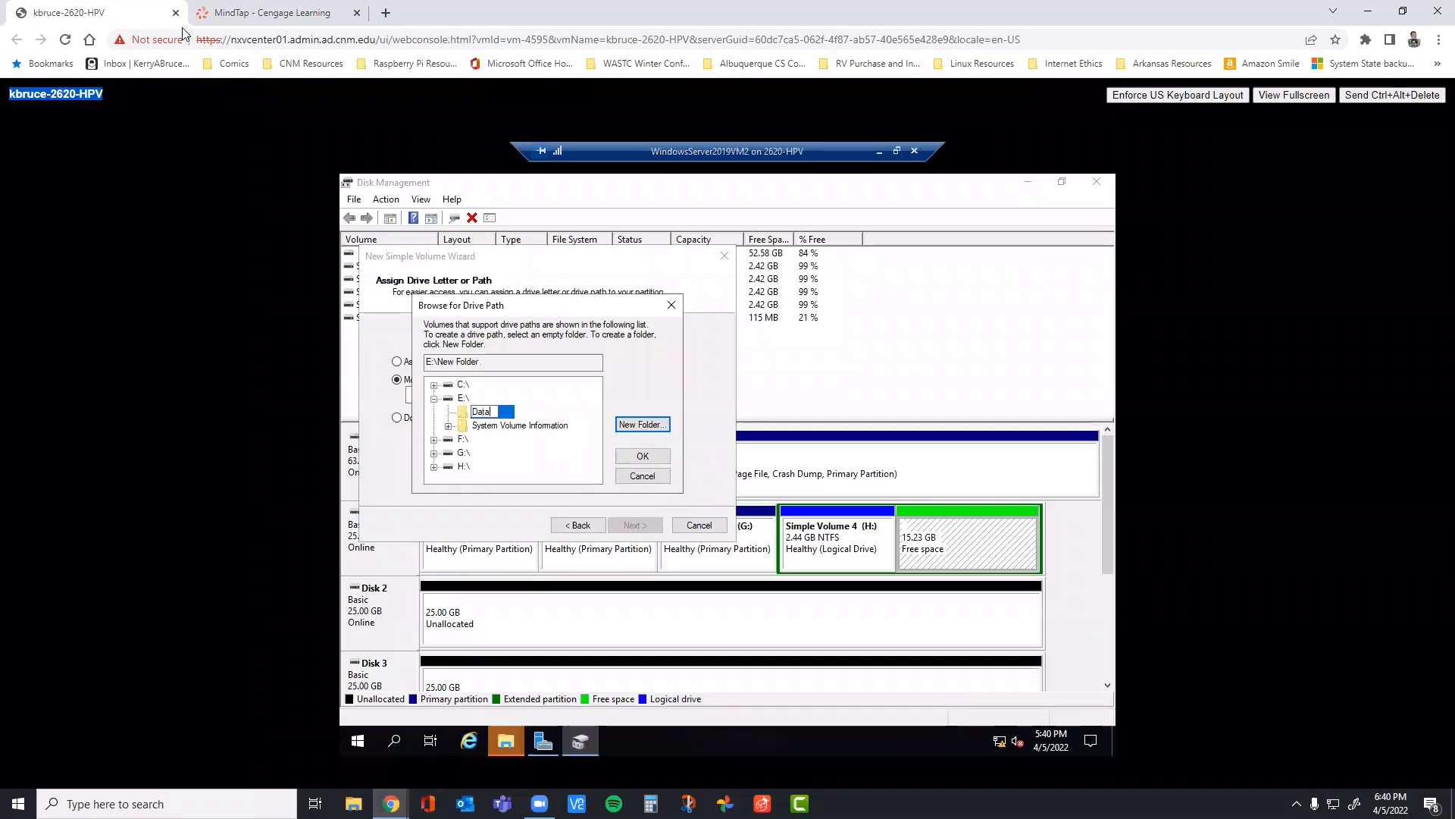
click(643, 455)
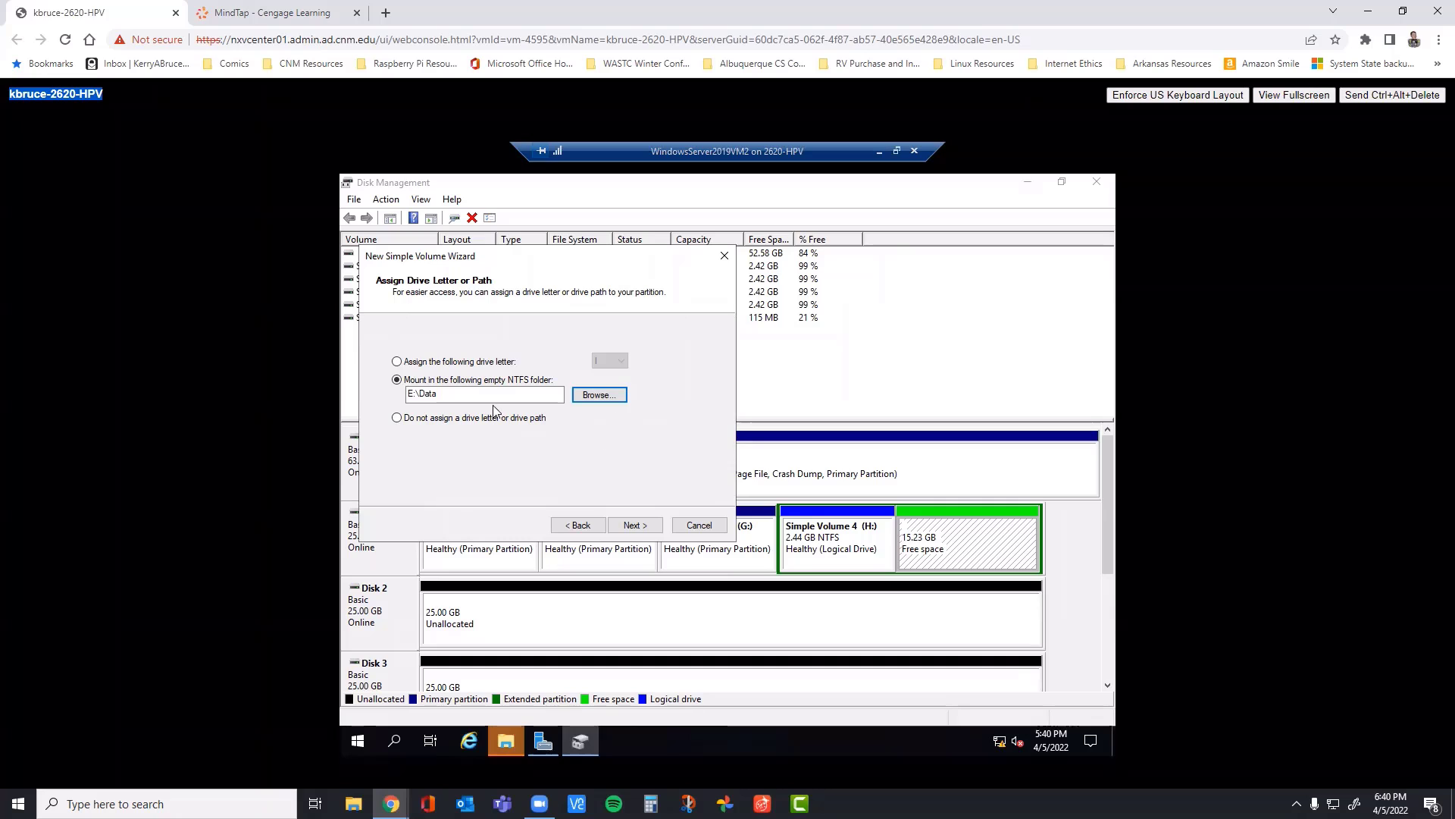
Step: Create a folder named Data on the C: drive, use it as the mount path, and continue to the format settings
click(588, 400)
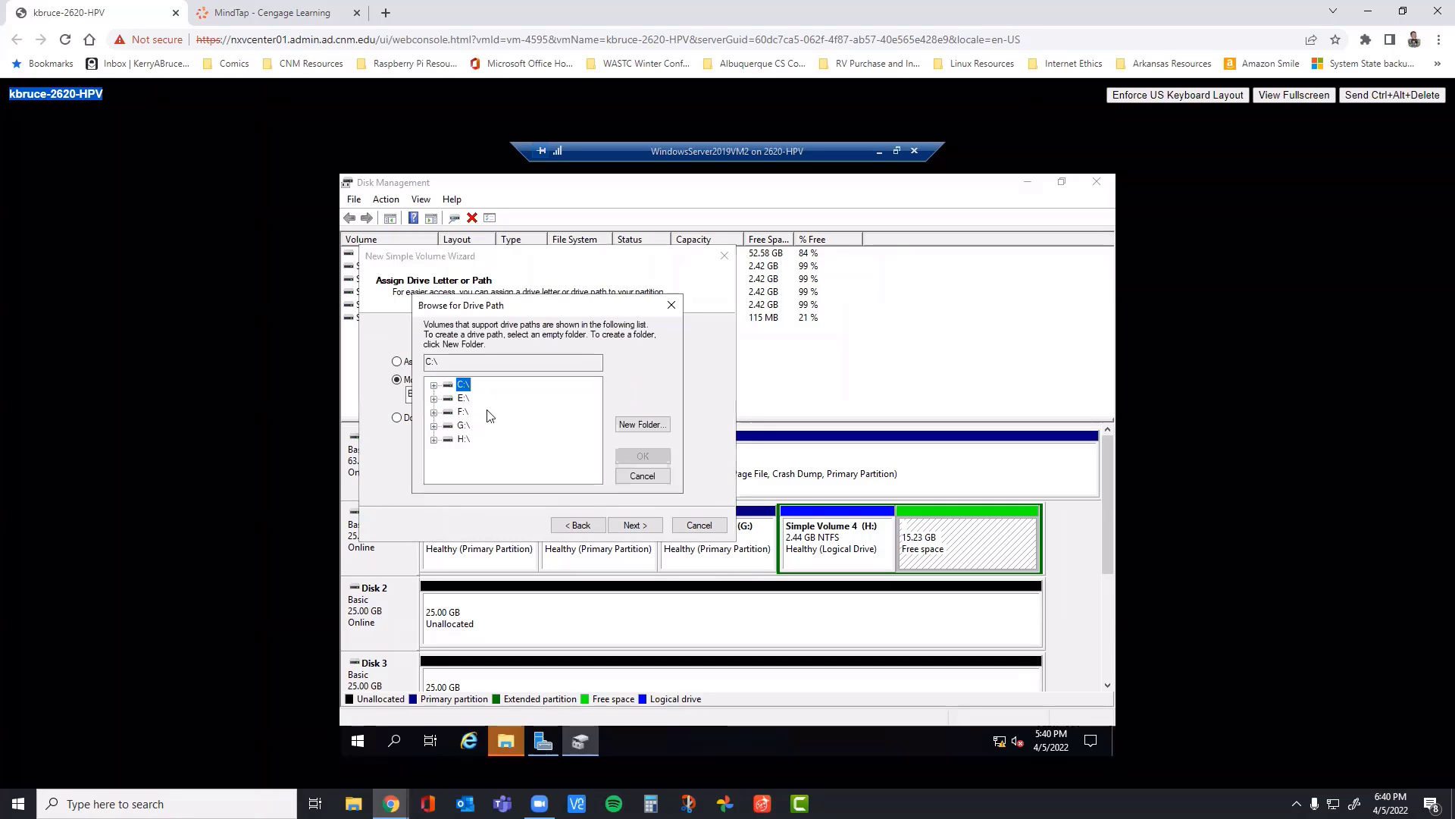
click(640, 424)
text(Data)
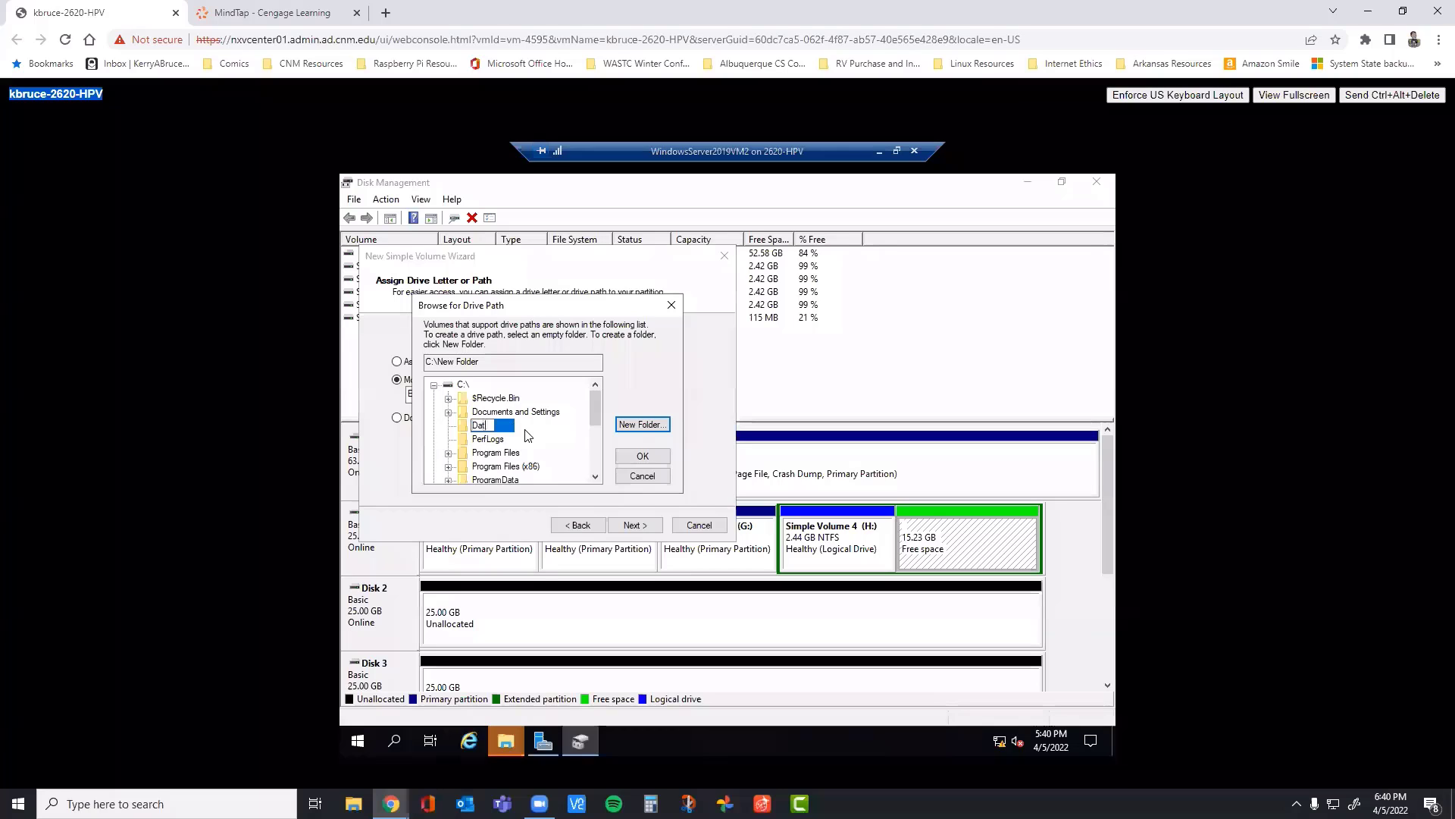
click(643, 455)
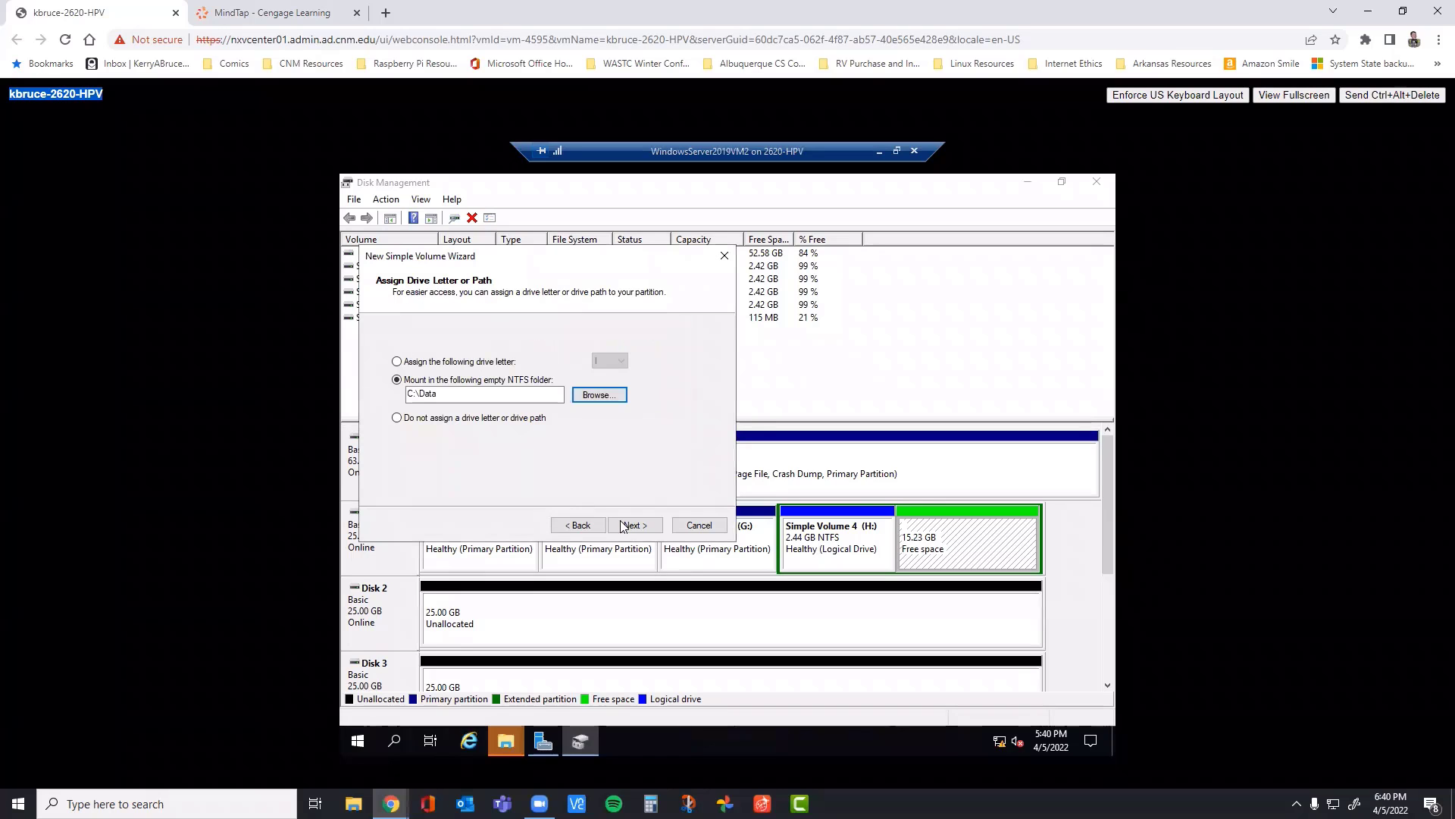
click(628, 526)
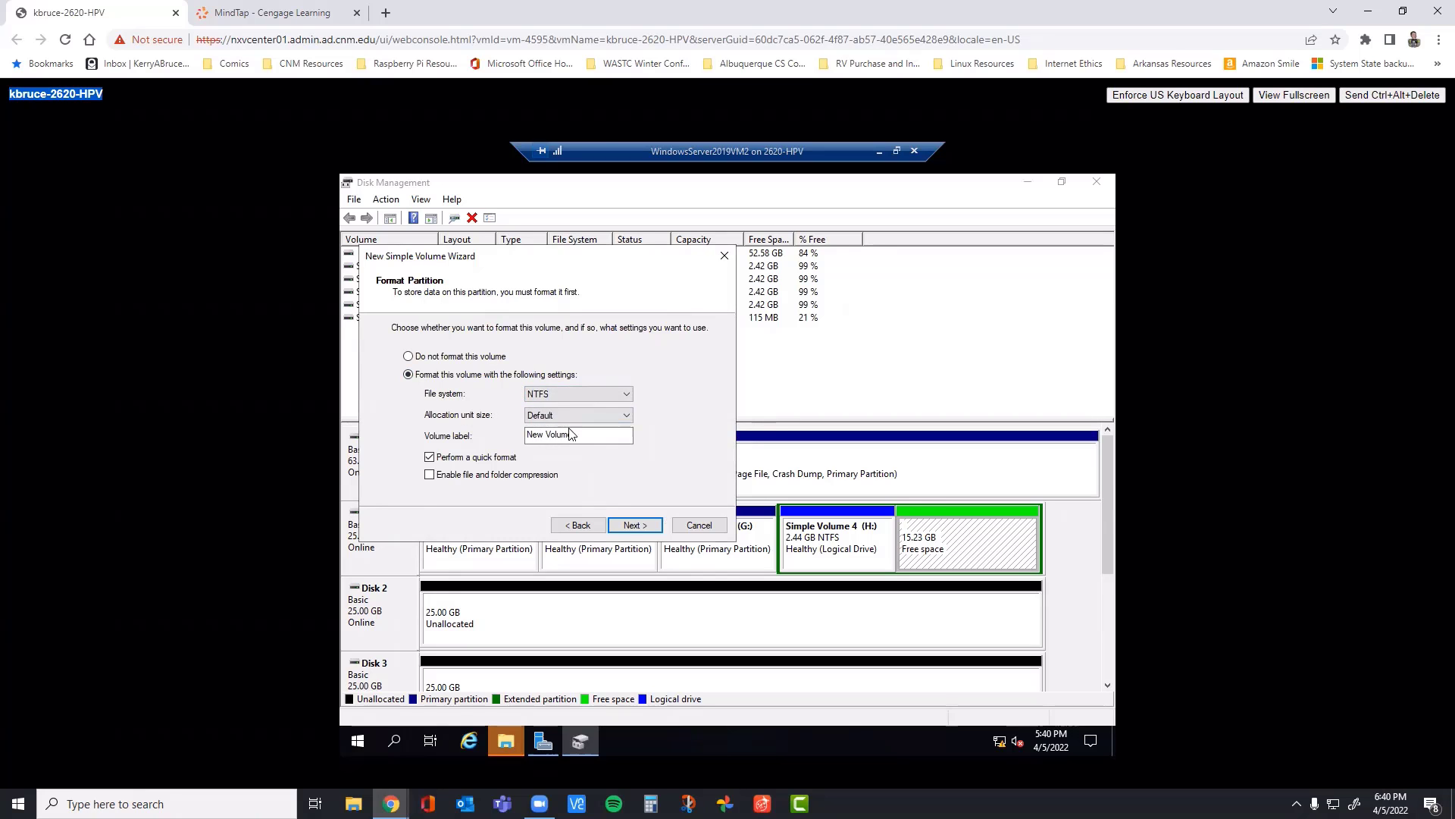
Step: Check the name in step 8d of the book, label the NTFS volume Simpel Volume 5, and finish creating it
click(315, 16)
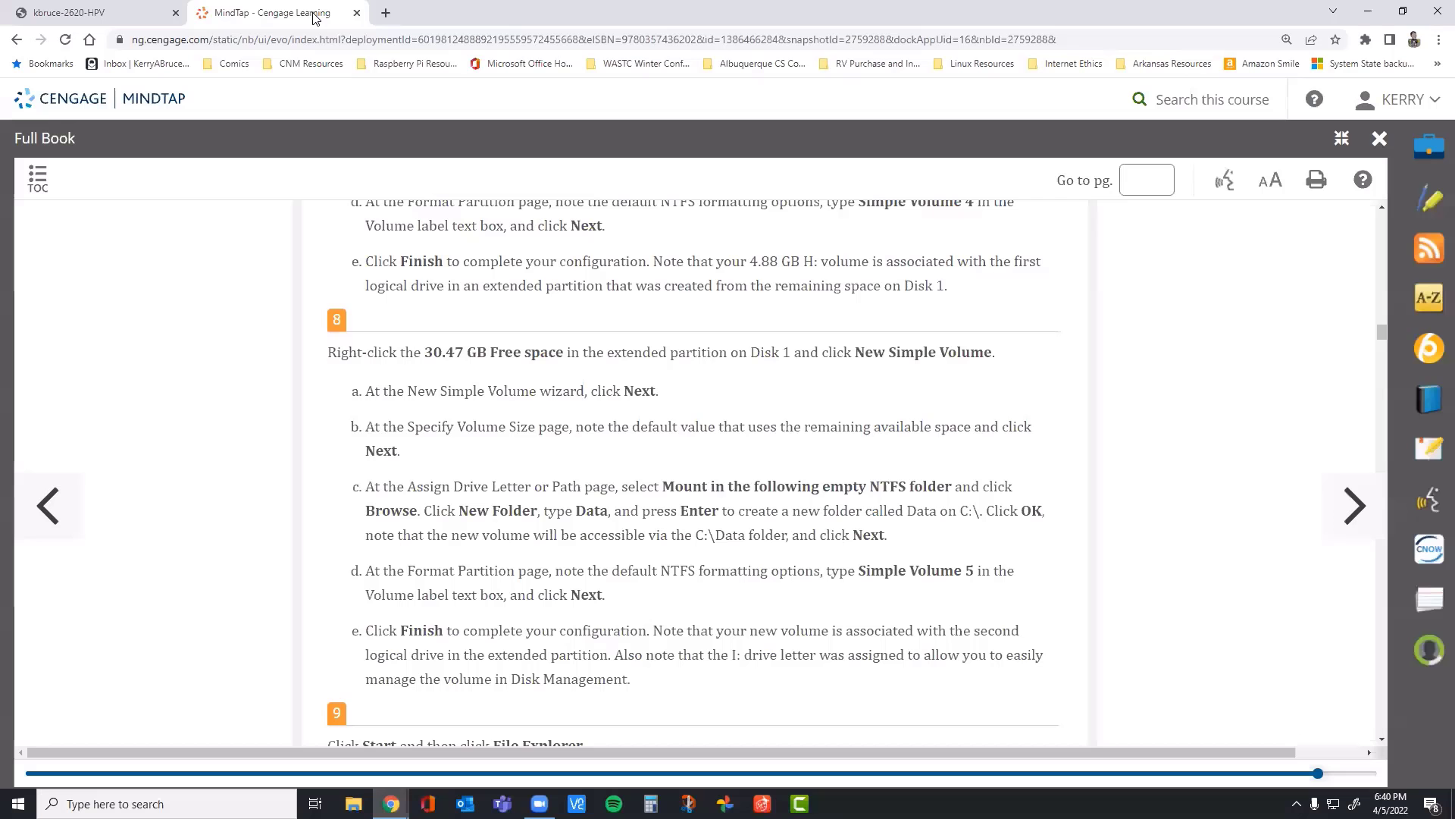
click(143, 13)
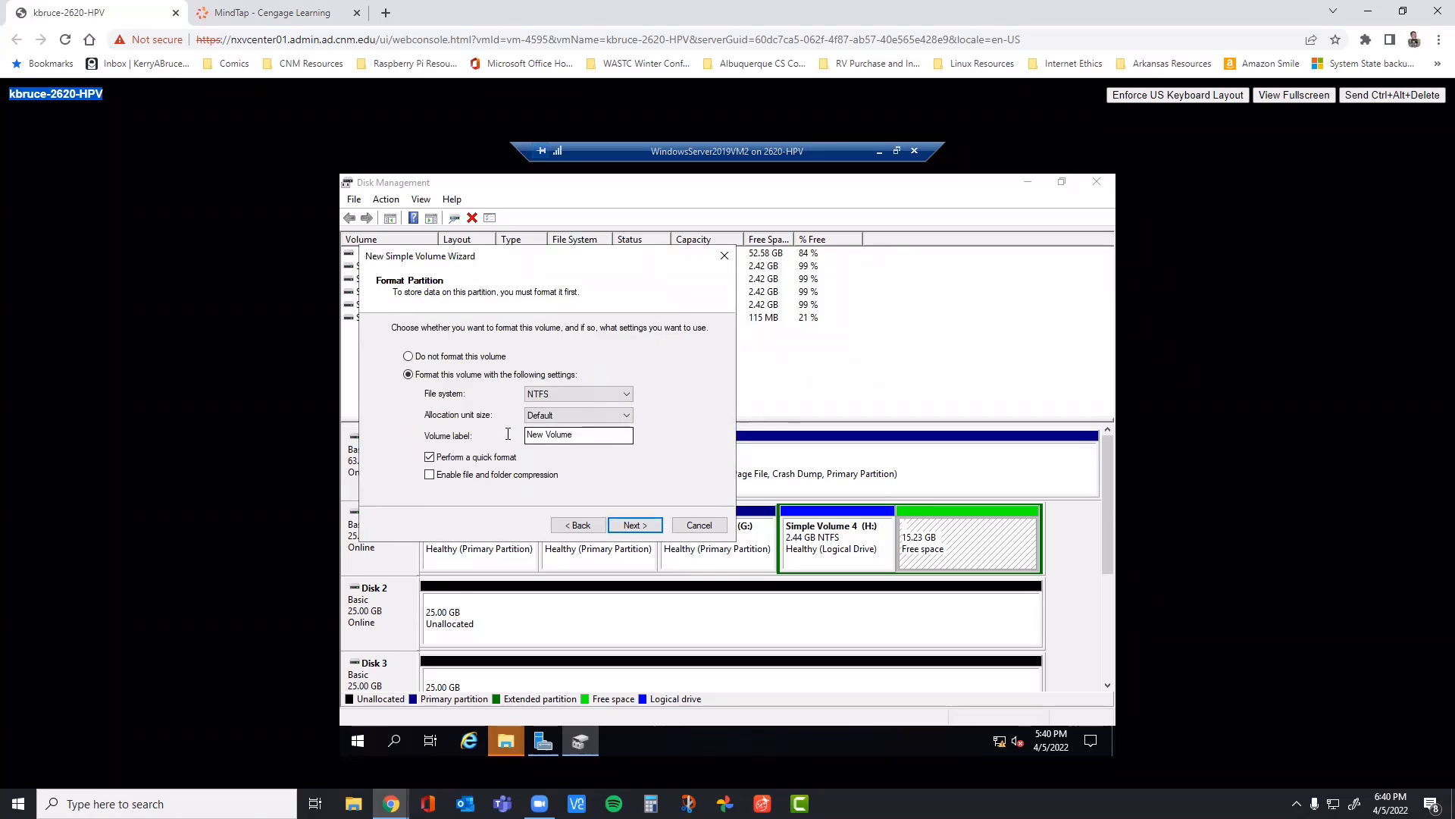
drag(582, 435, 402, 427)
text(Simpel Volk)
key(BackSpace)
key(BackSpace)
text(lume 5)
click(635, 524)
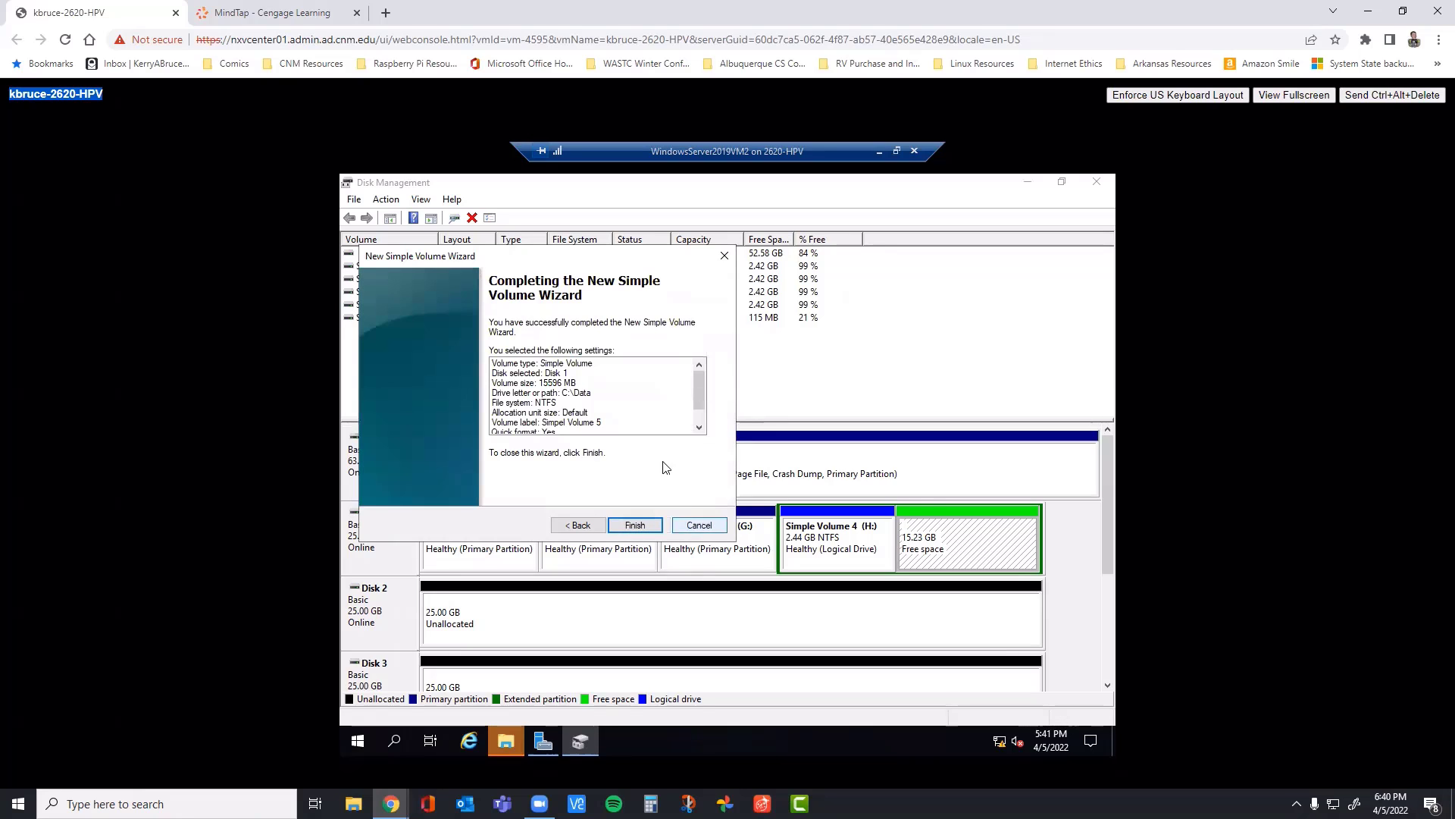
click(635, 525)
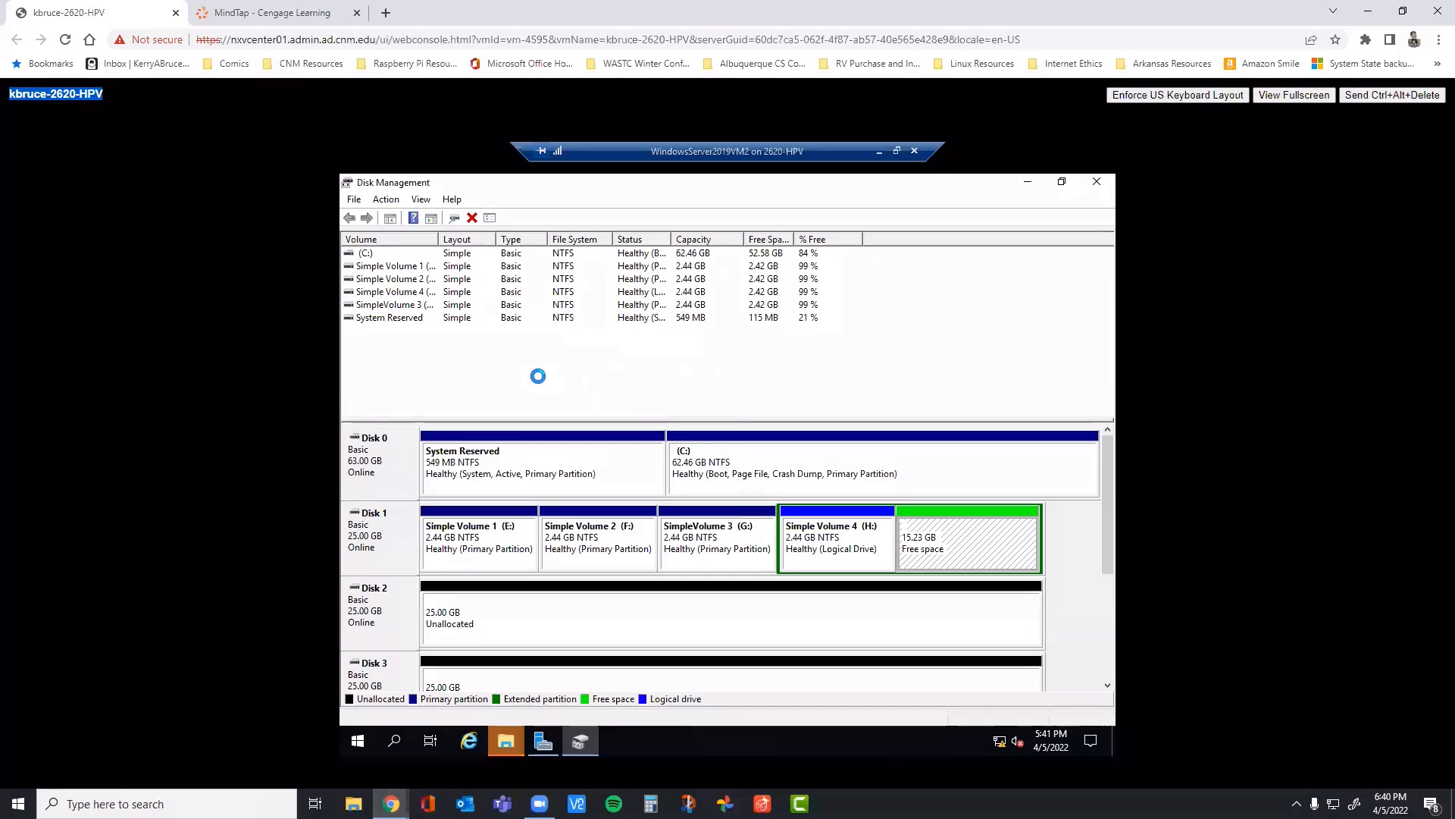
Step: Read the end of step 8 and the File Explorer instructions of step 9 in the MindTap book
click(285, 13)
scroll(561, 394, down, 1)
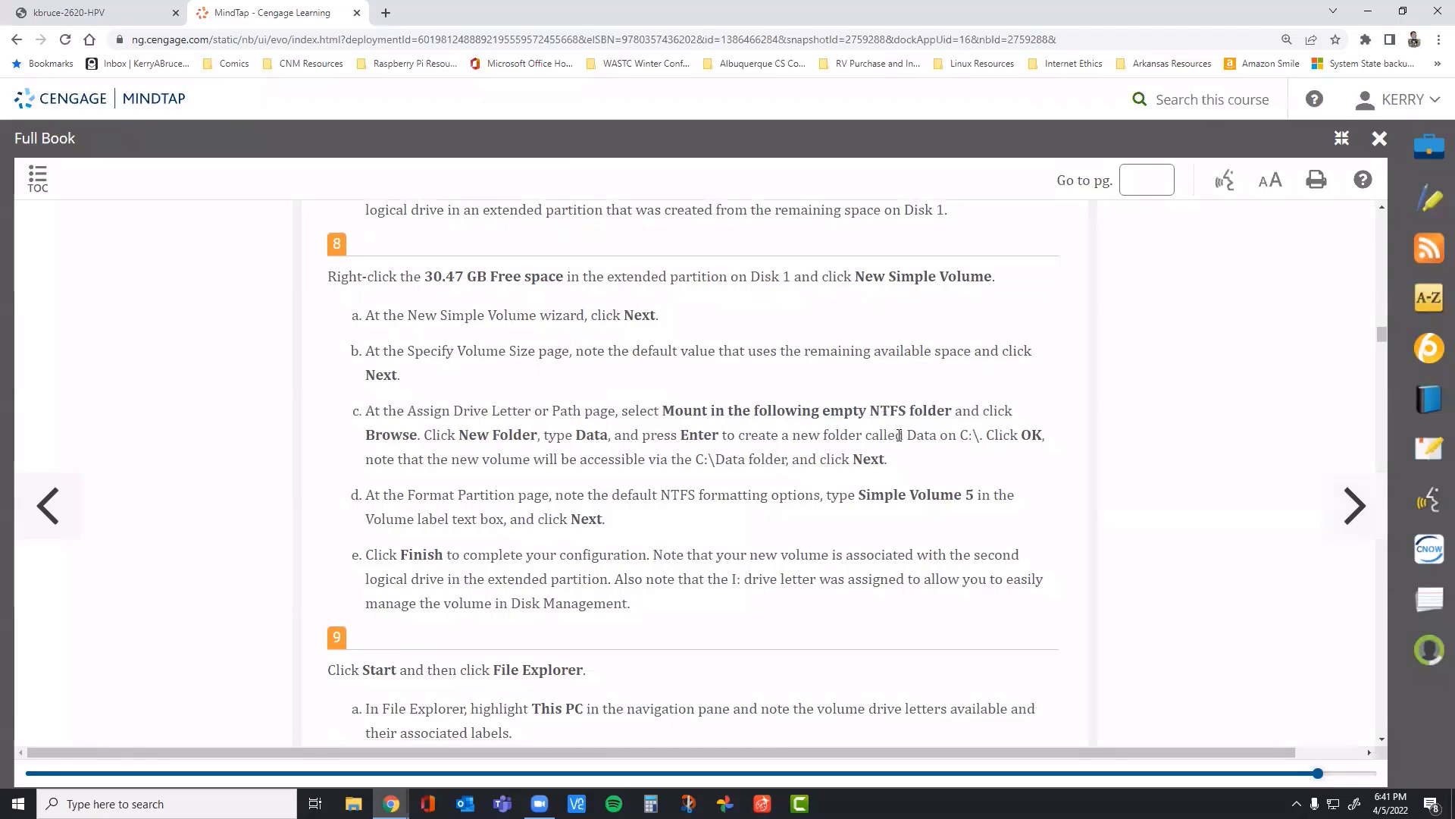
scroll(902, 432, down, 2)
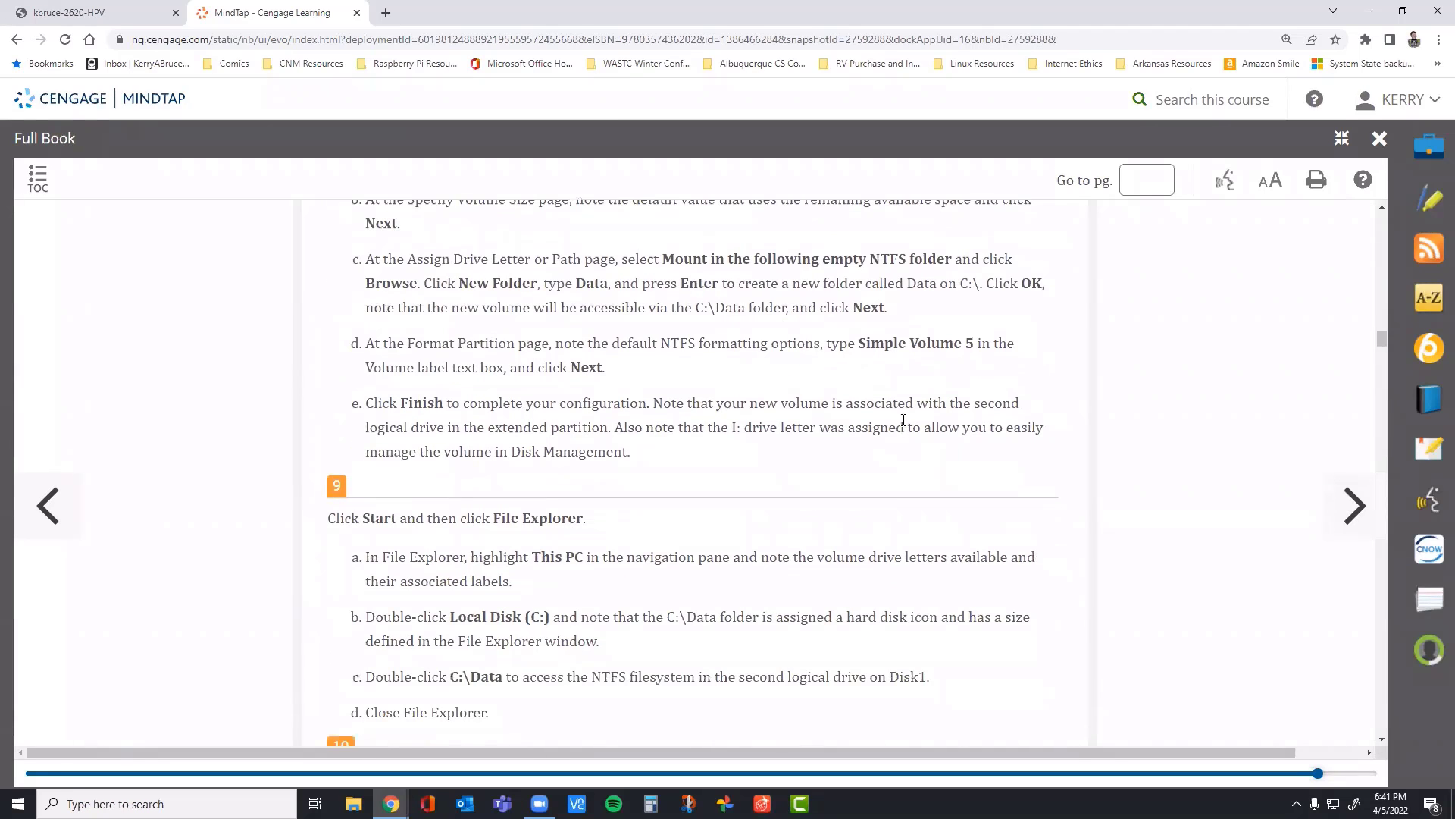
Step: Compare step 8 of the MindTap book with the Disk 1 volumes in Disk Management, and read step 9
scroll(969, 390, up, 1)
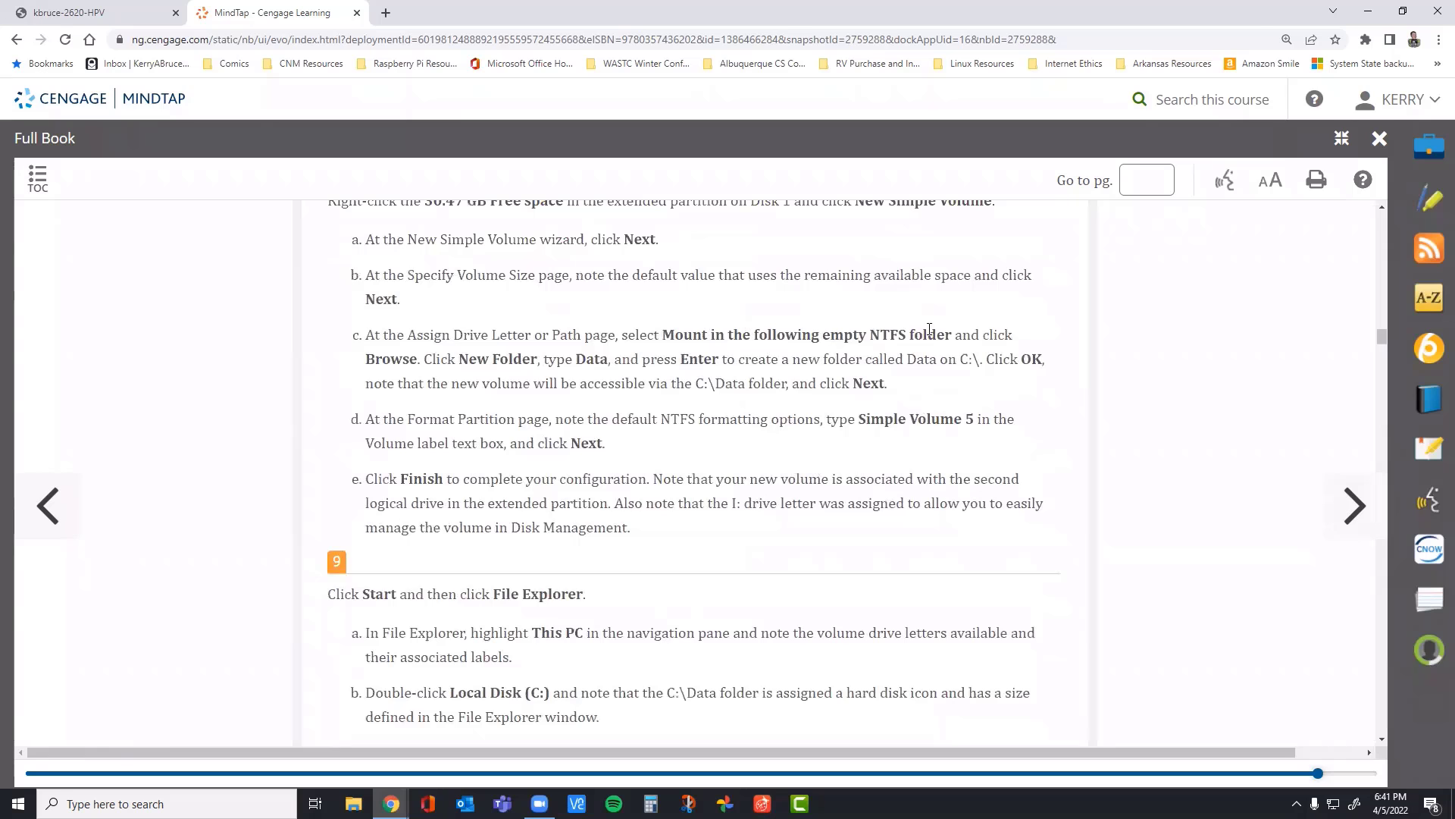
scroll(588, 350, down, 2)
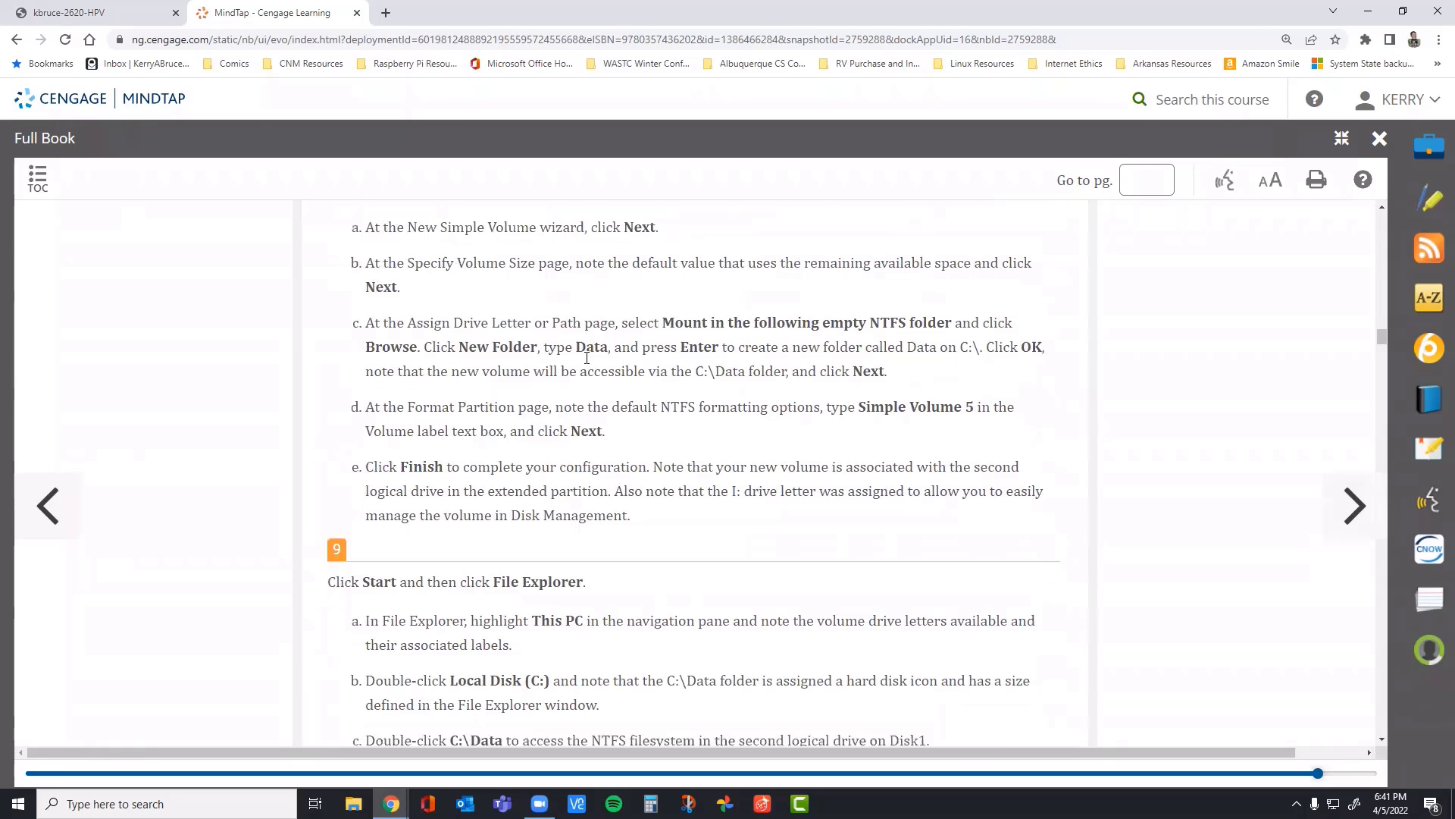
scroll(587, 351, up, 1)
click(92, 9)
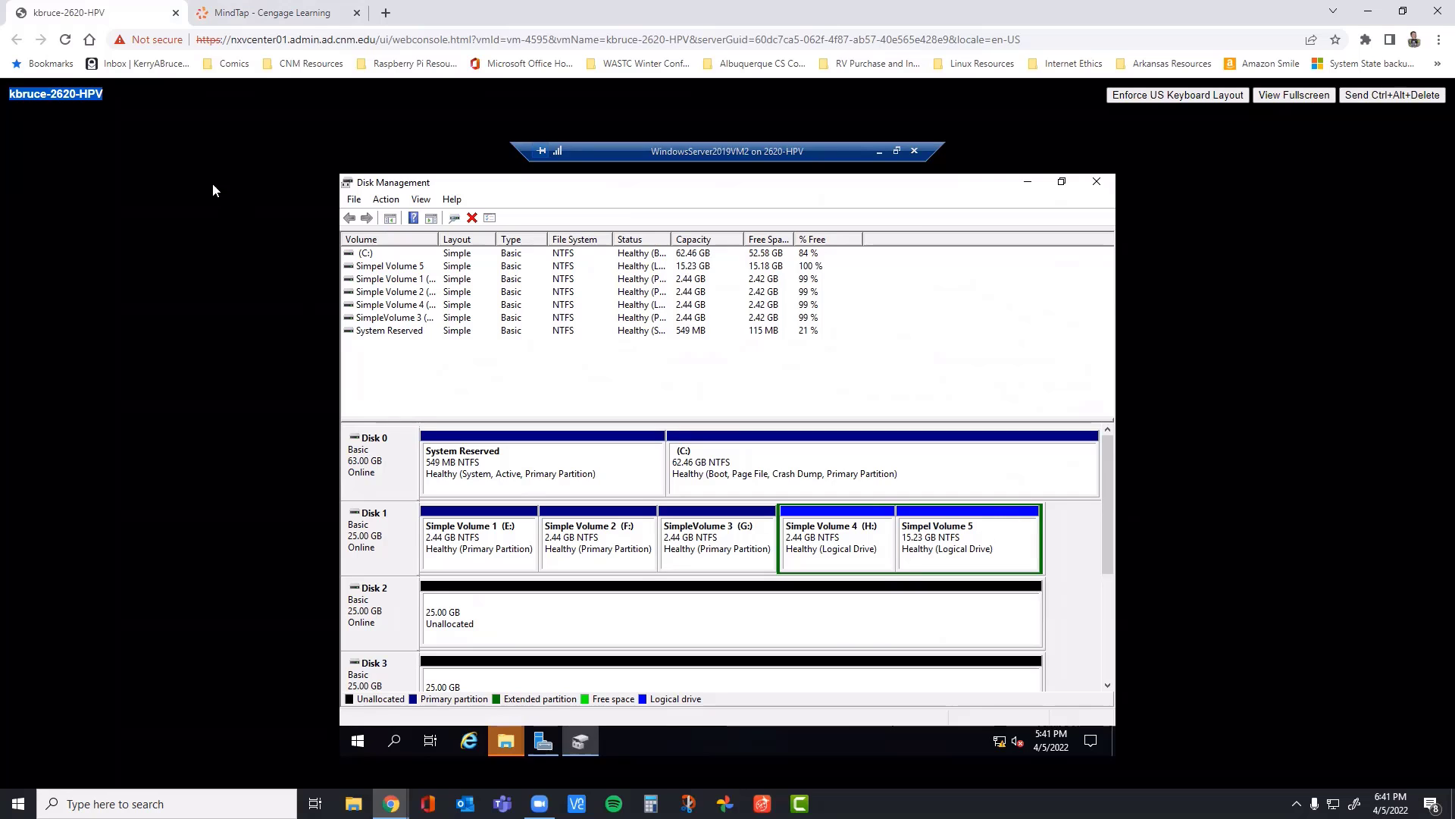
click(280, 14)
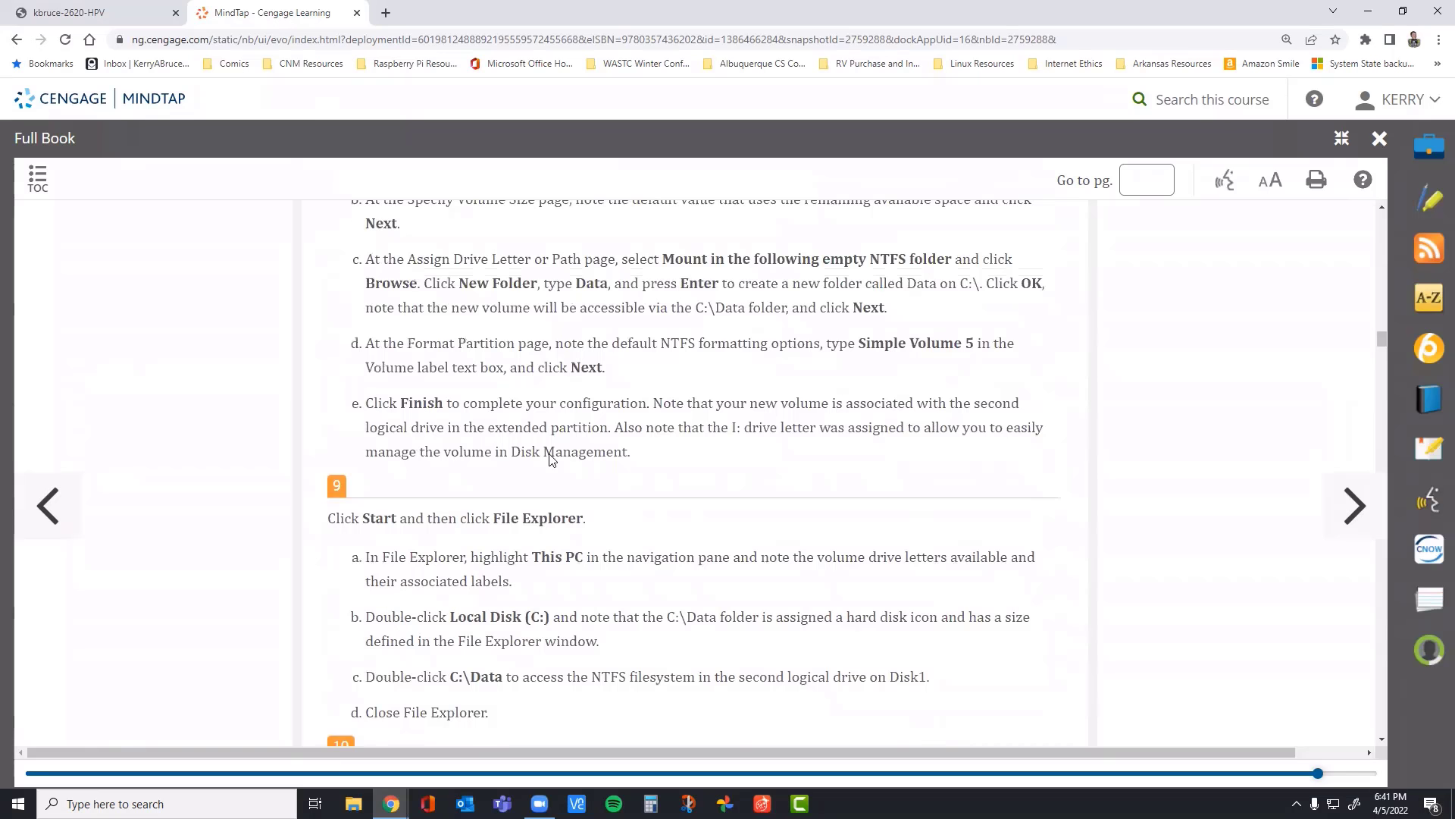
scroll(610, 475, down, 1)
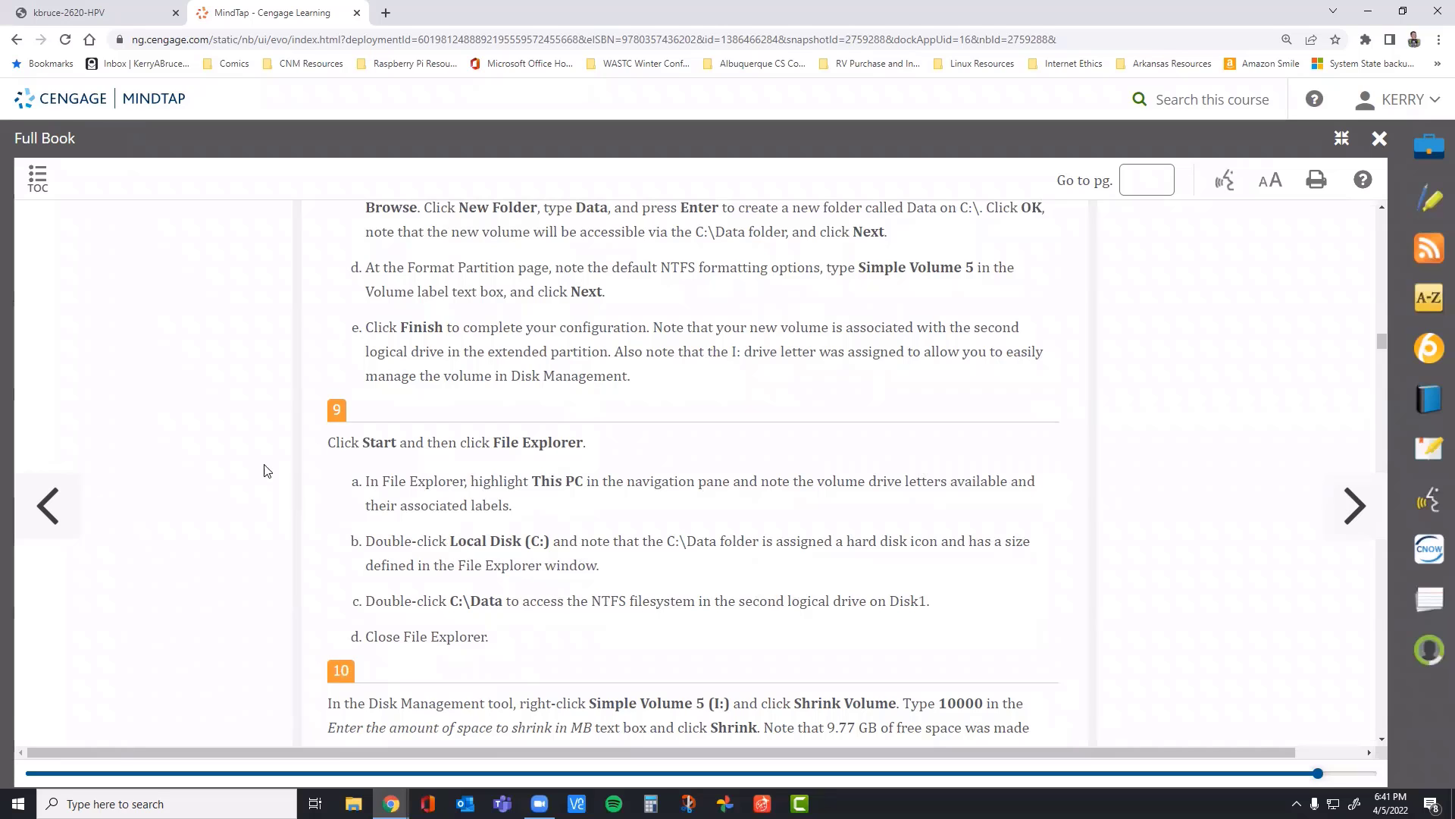
Step: Switch to the VM console, close Disk Management, and dismiss the disk format prompts without formatting
click(110, 14)
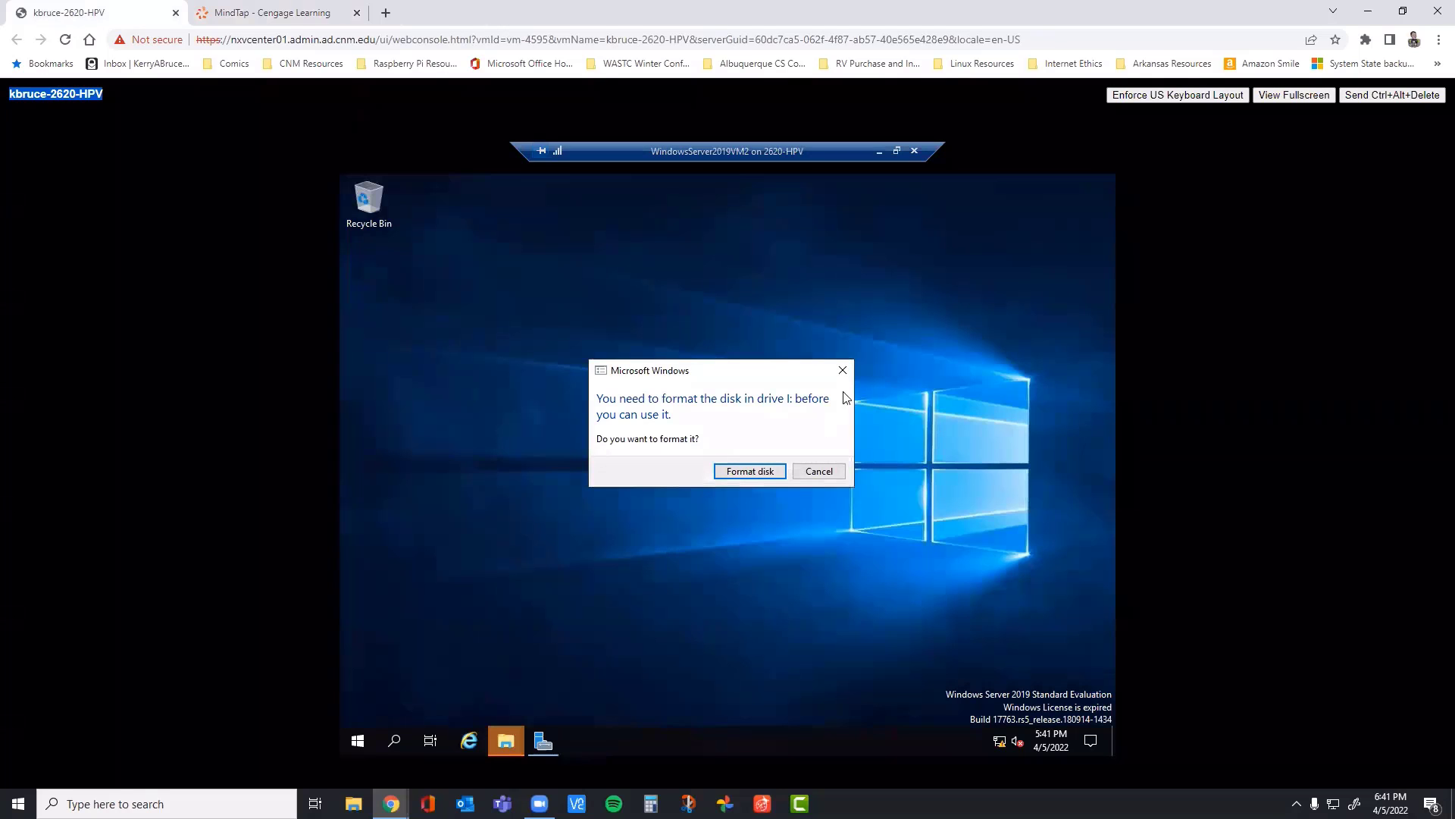
click(844, 370)
click(846, 369)
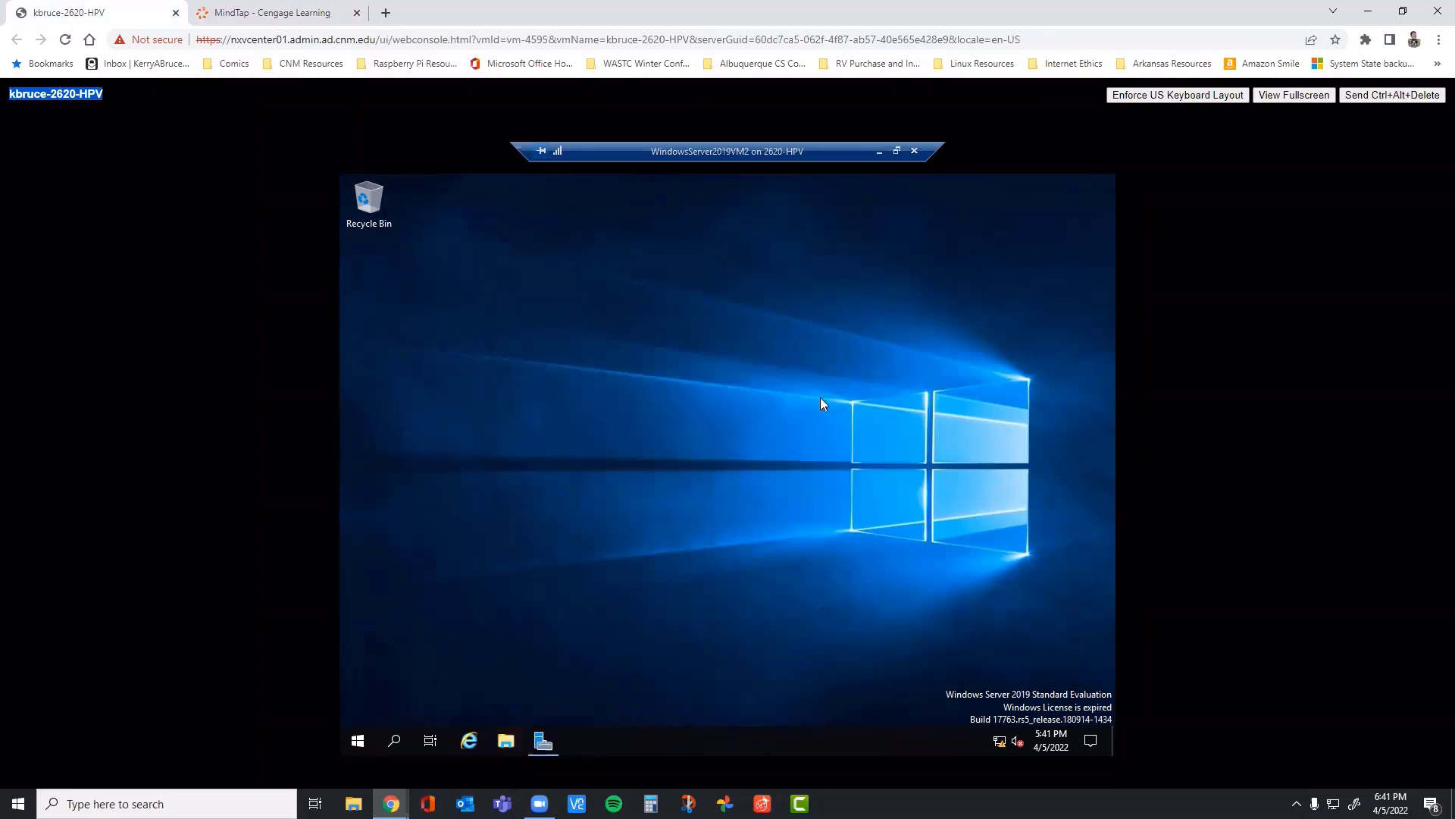
Step: Open File Explorer at This PC, expand its navigation tree, and maximize the window to view the volume letters and labels
click(505, 741)
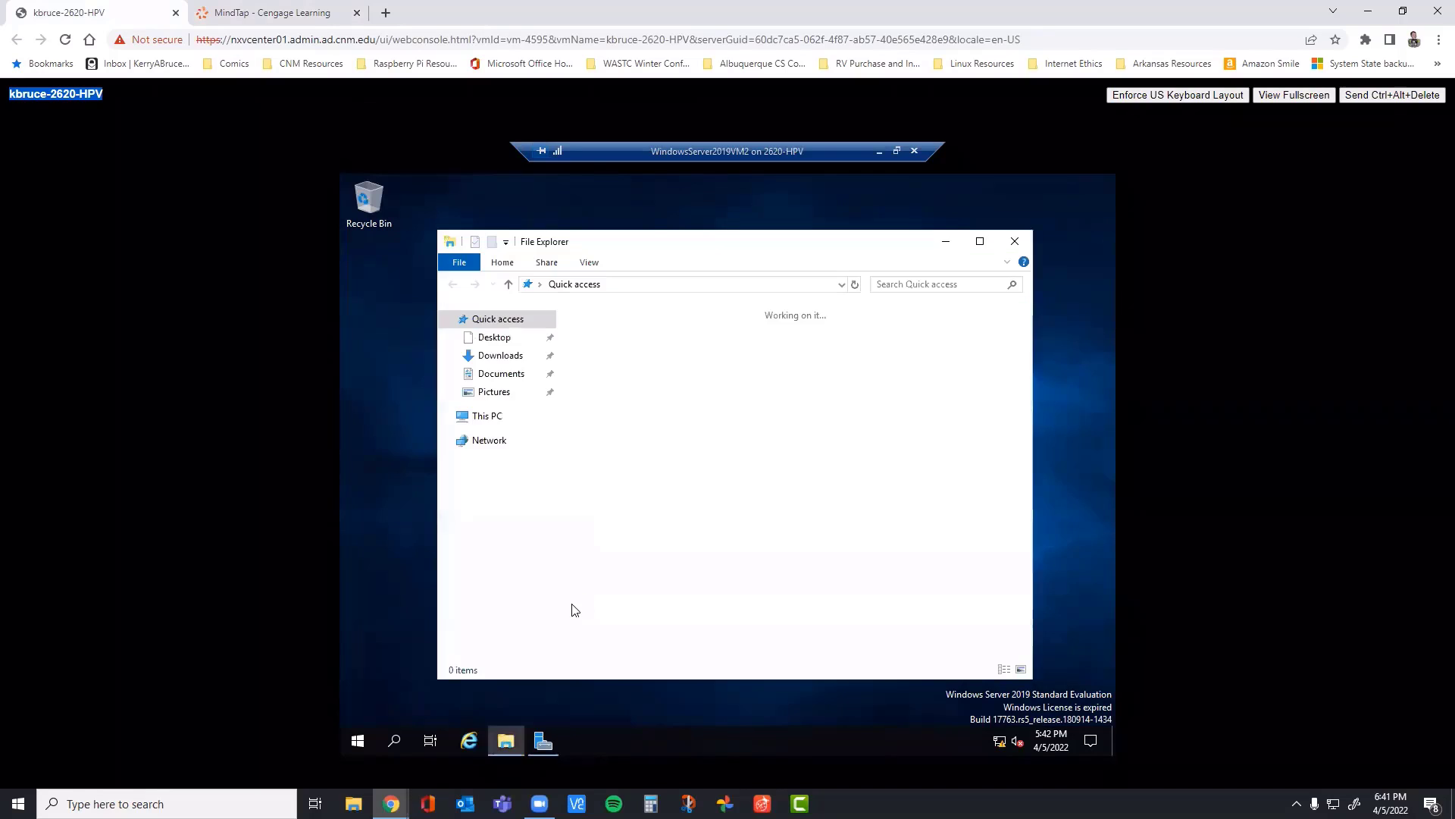
click(483, 417)
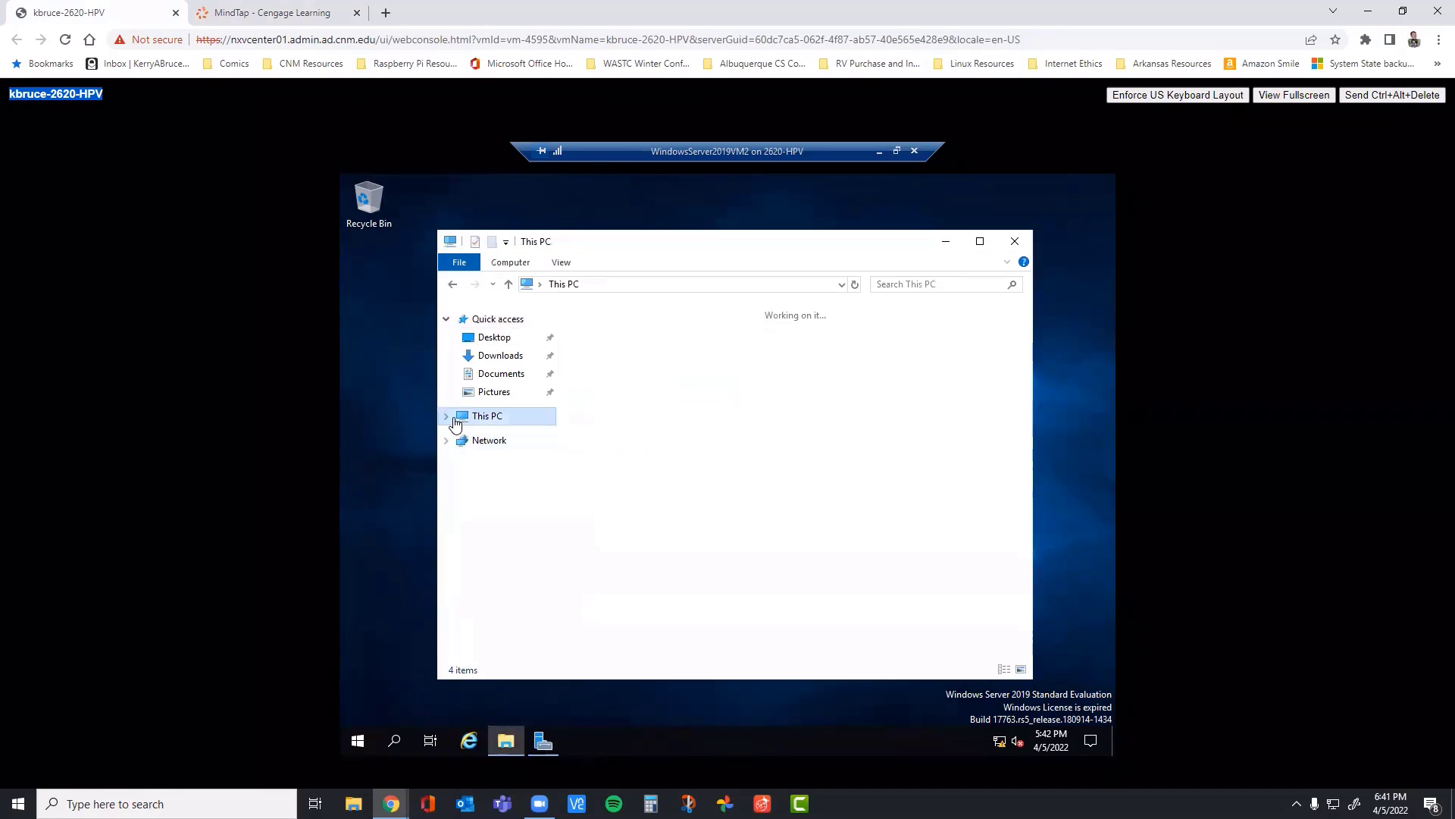
click(447, 416)
scroll(552, 496, down, 1)
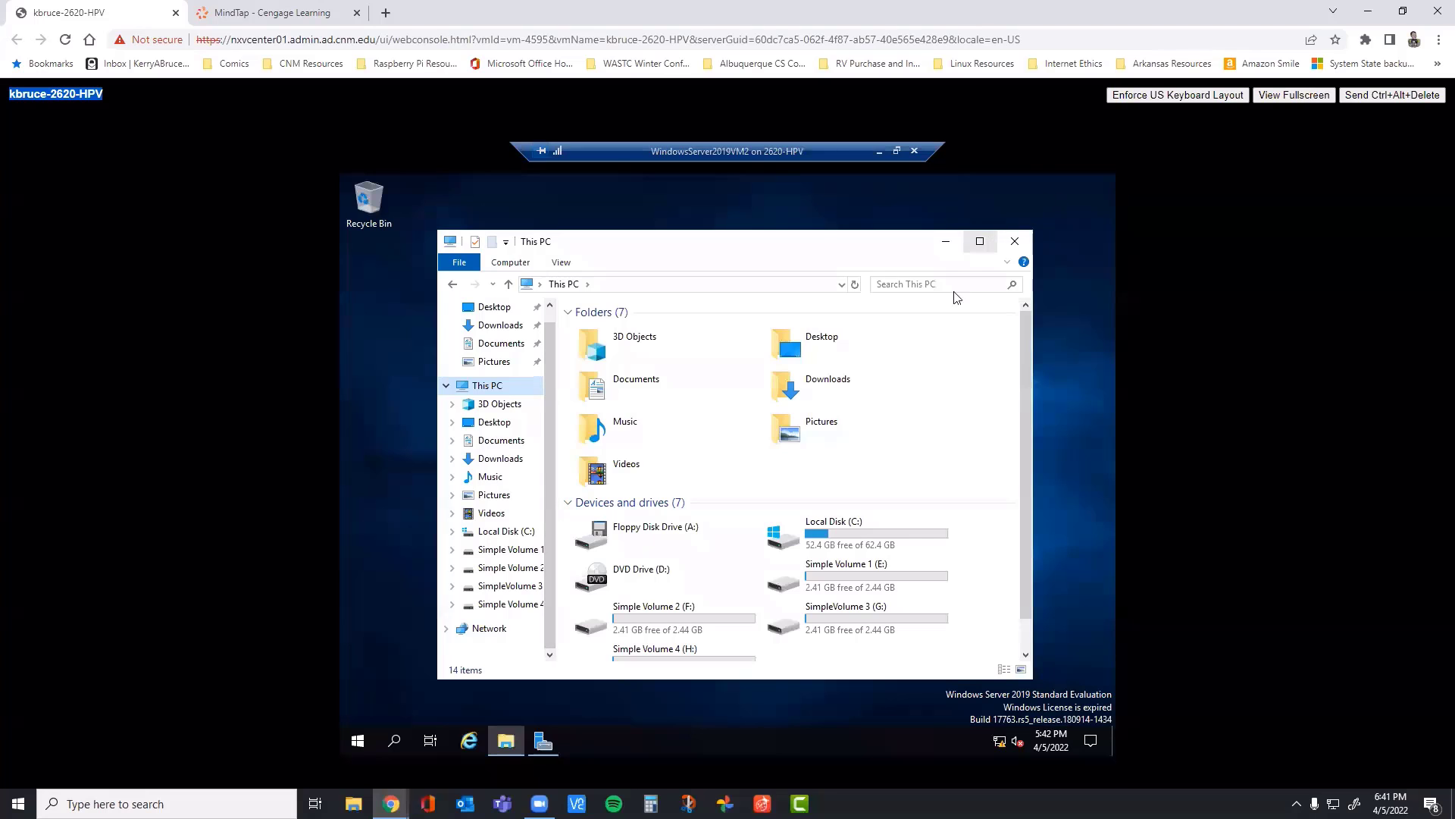
click(980, 241)
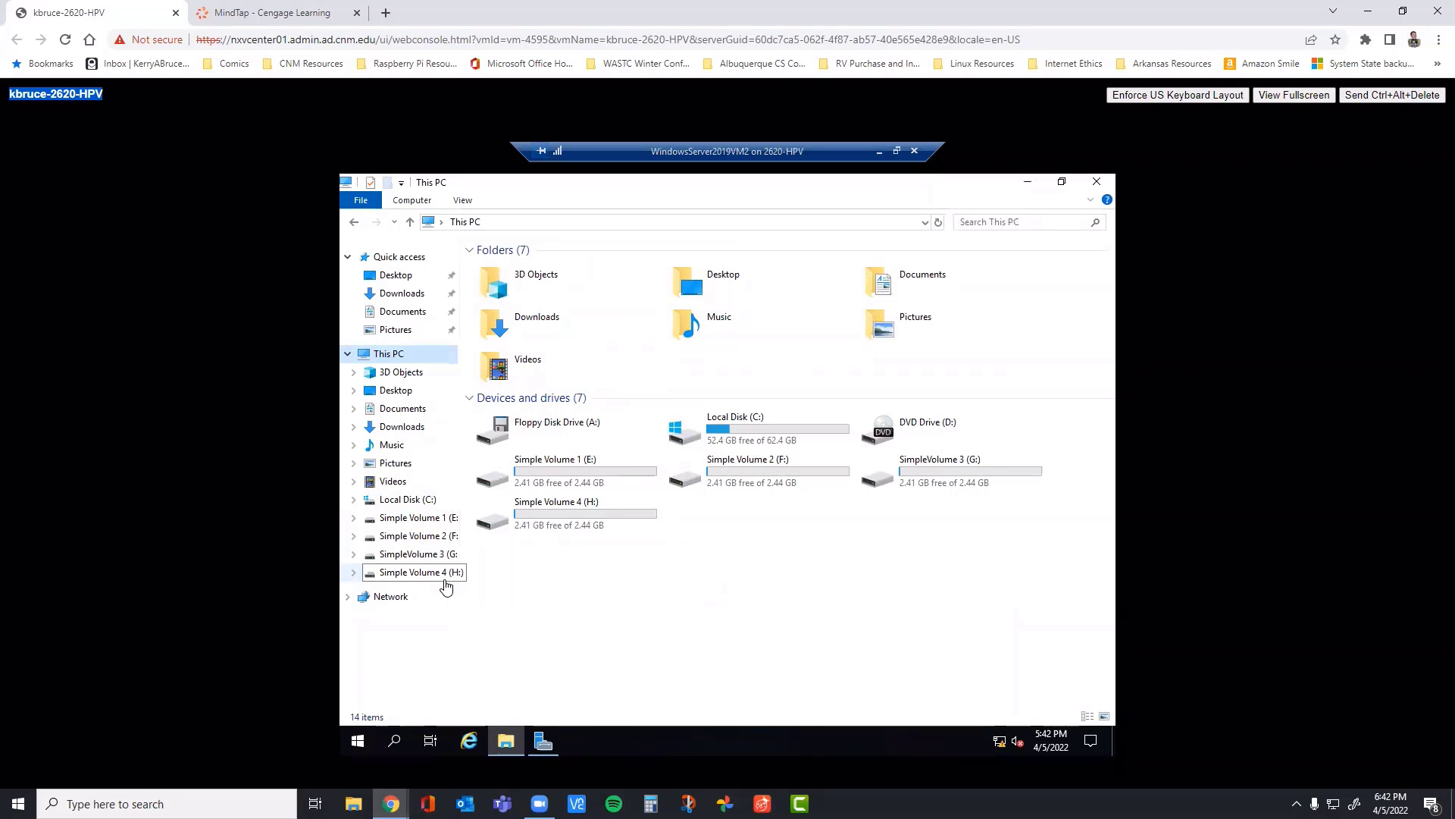
Step: Recheck steps 7 to 9 in the book, and open the Data folder on Local Disk (C:) in the VM
click(313, 27)
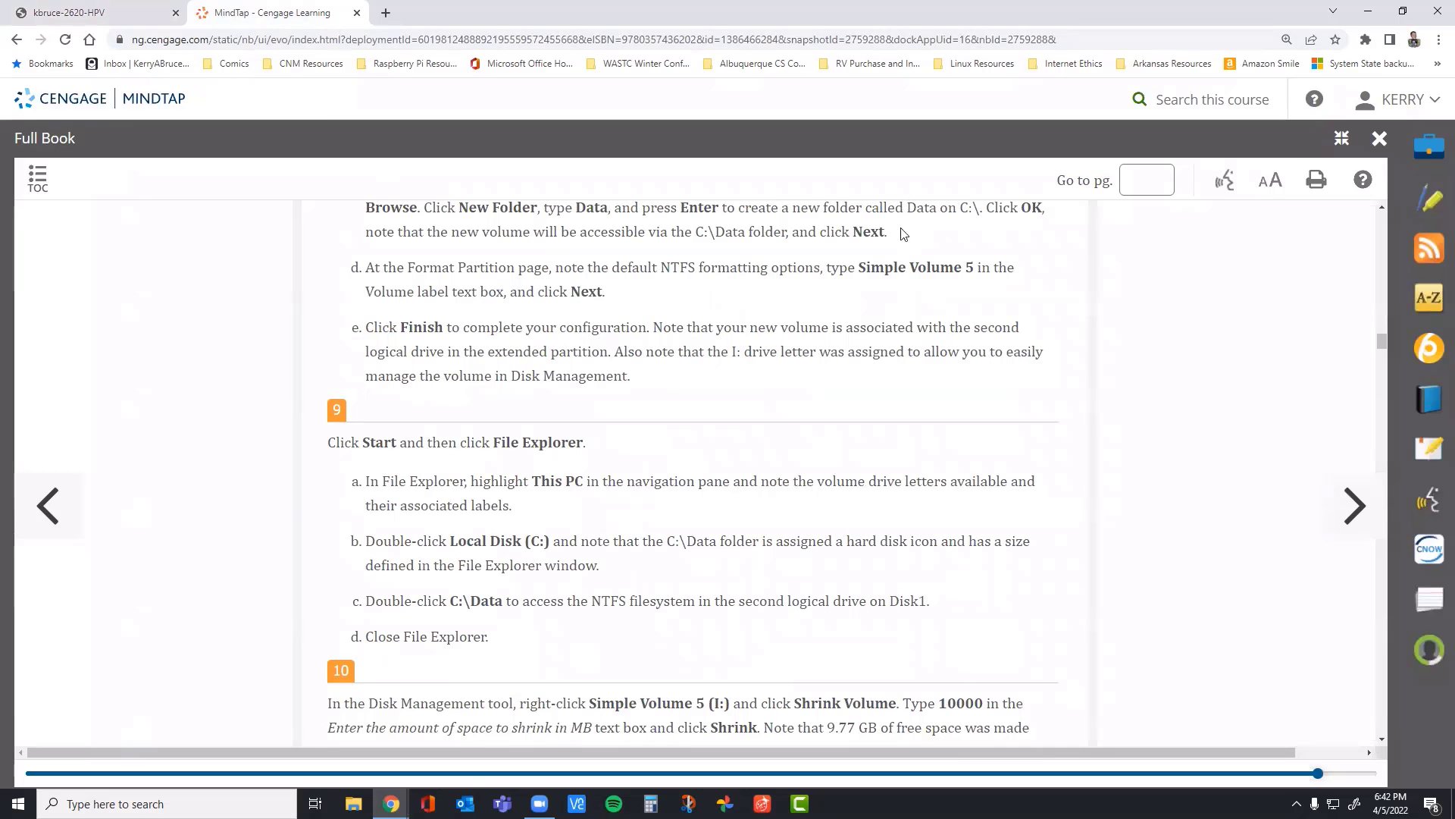
scroll(902, 258, up, 6)
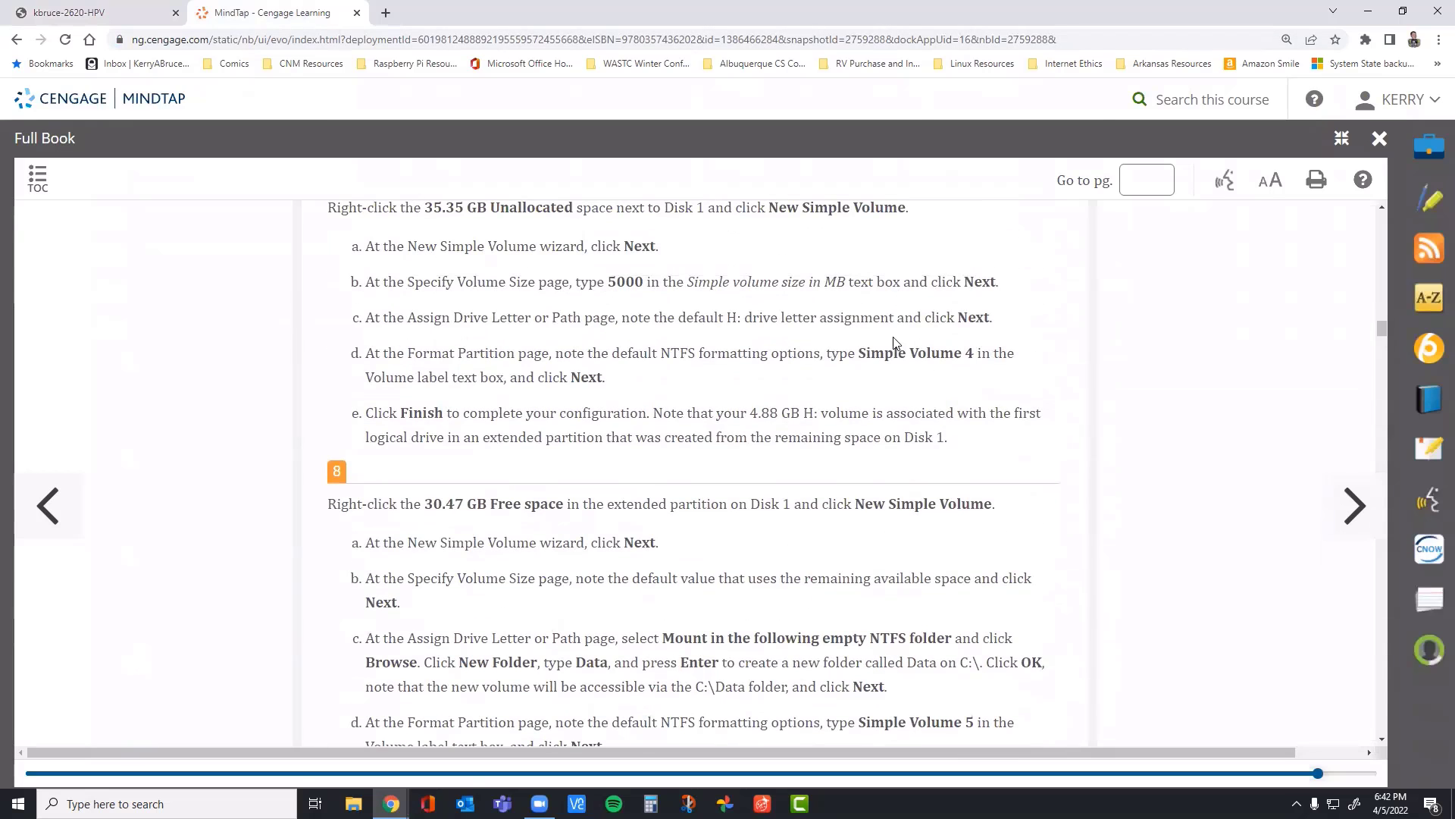
scroll(902, 281, down, 3)
scroll(871, 401, down, 2)
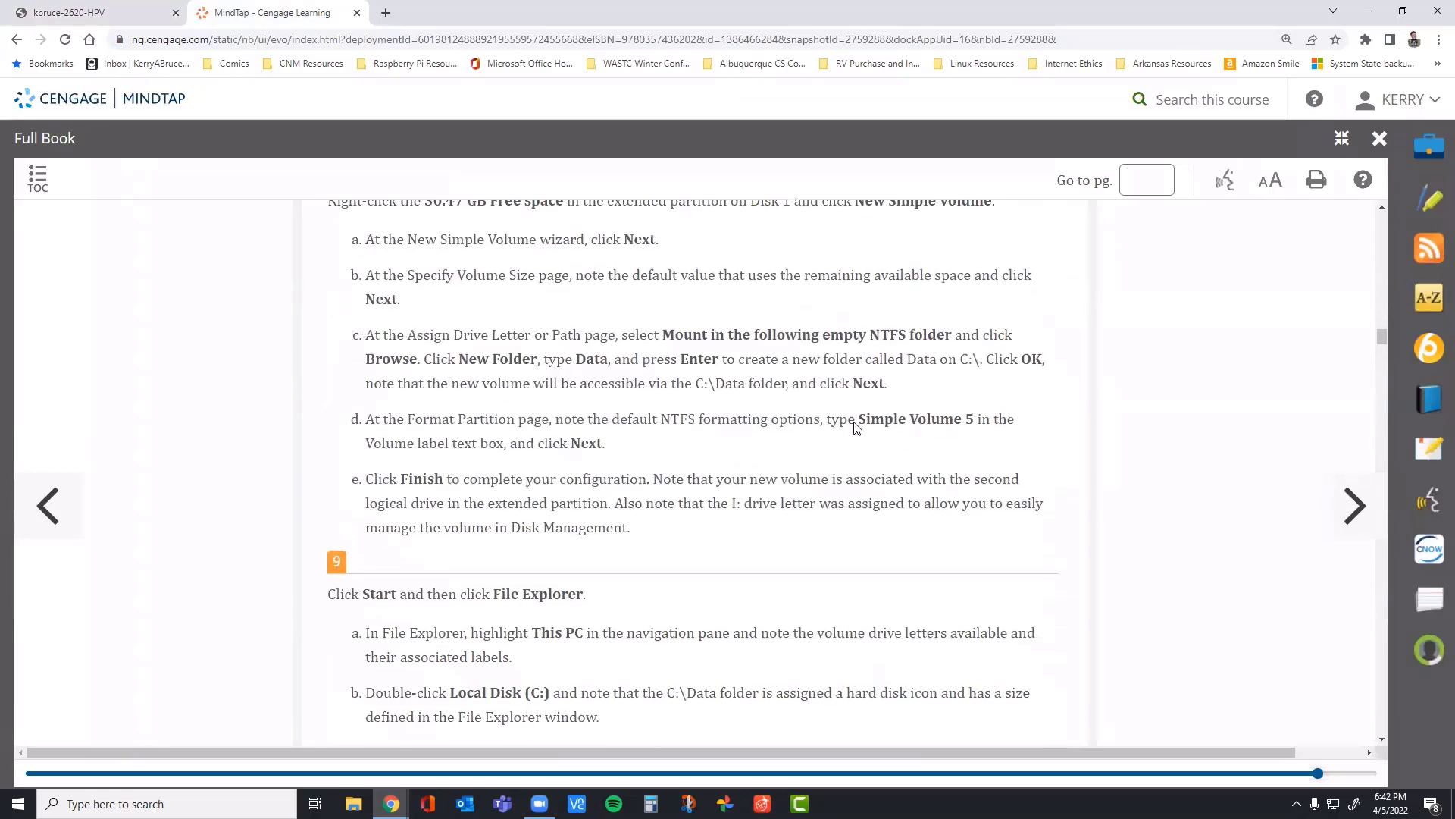
click(67, 13)
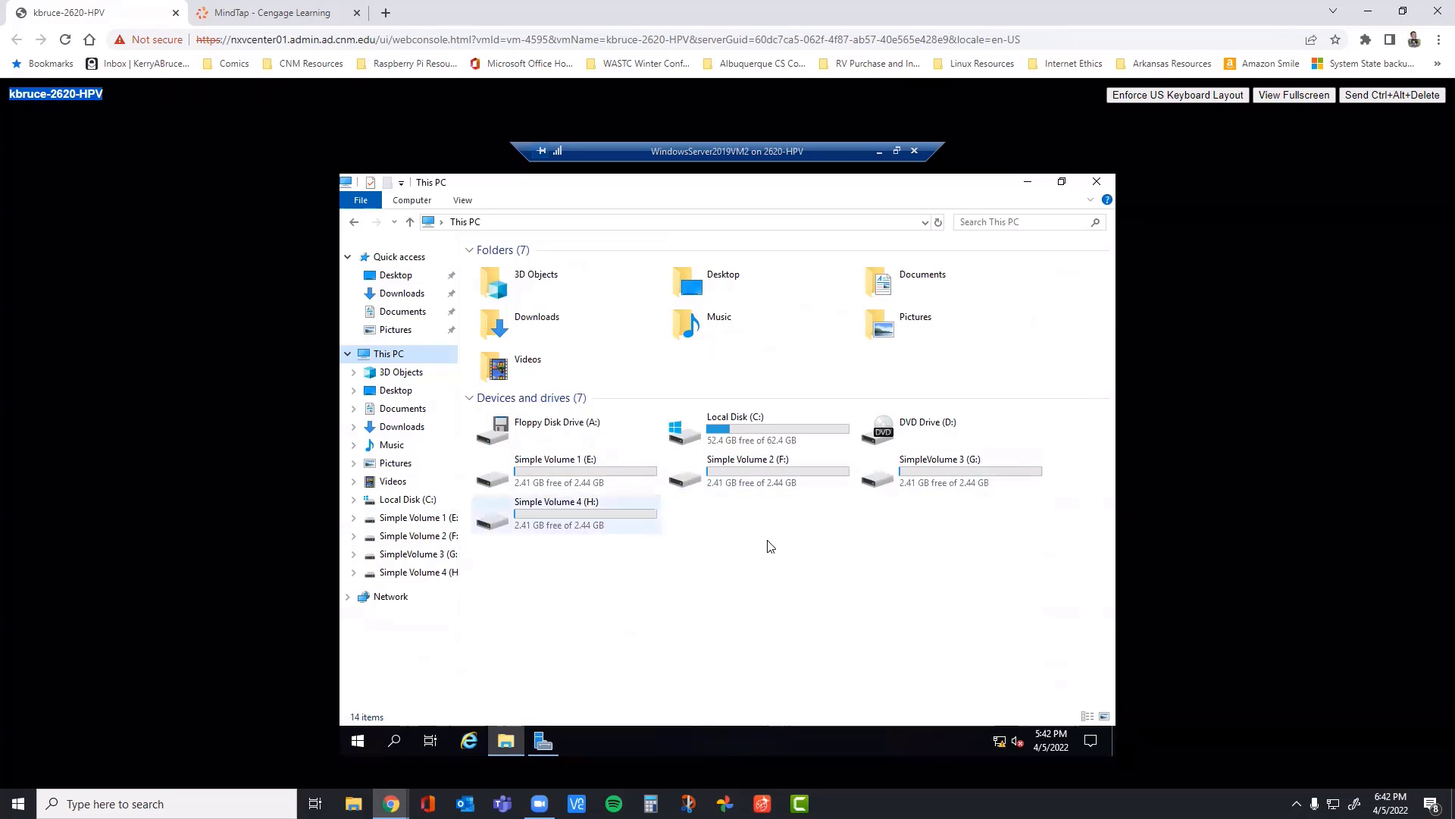
double_click(734, 429)
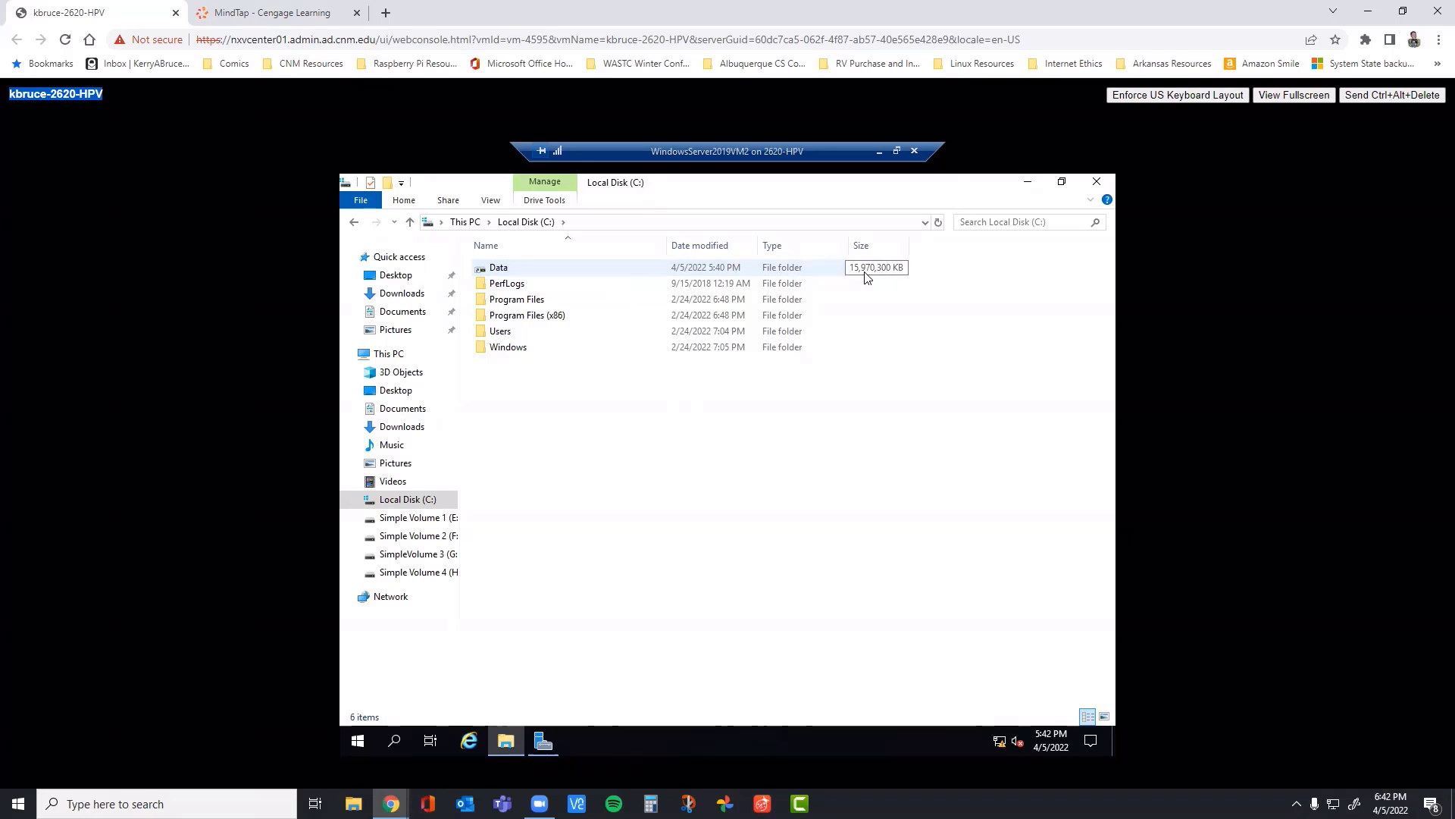
click(498, 270)
double_click(498, 269)
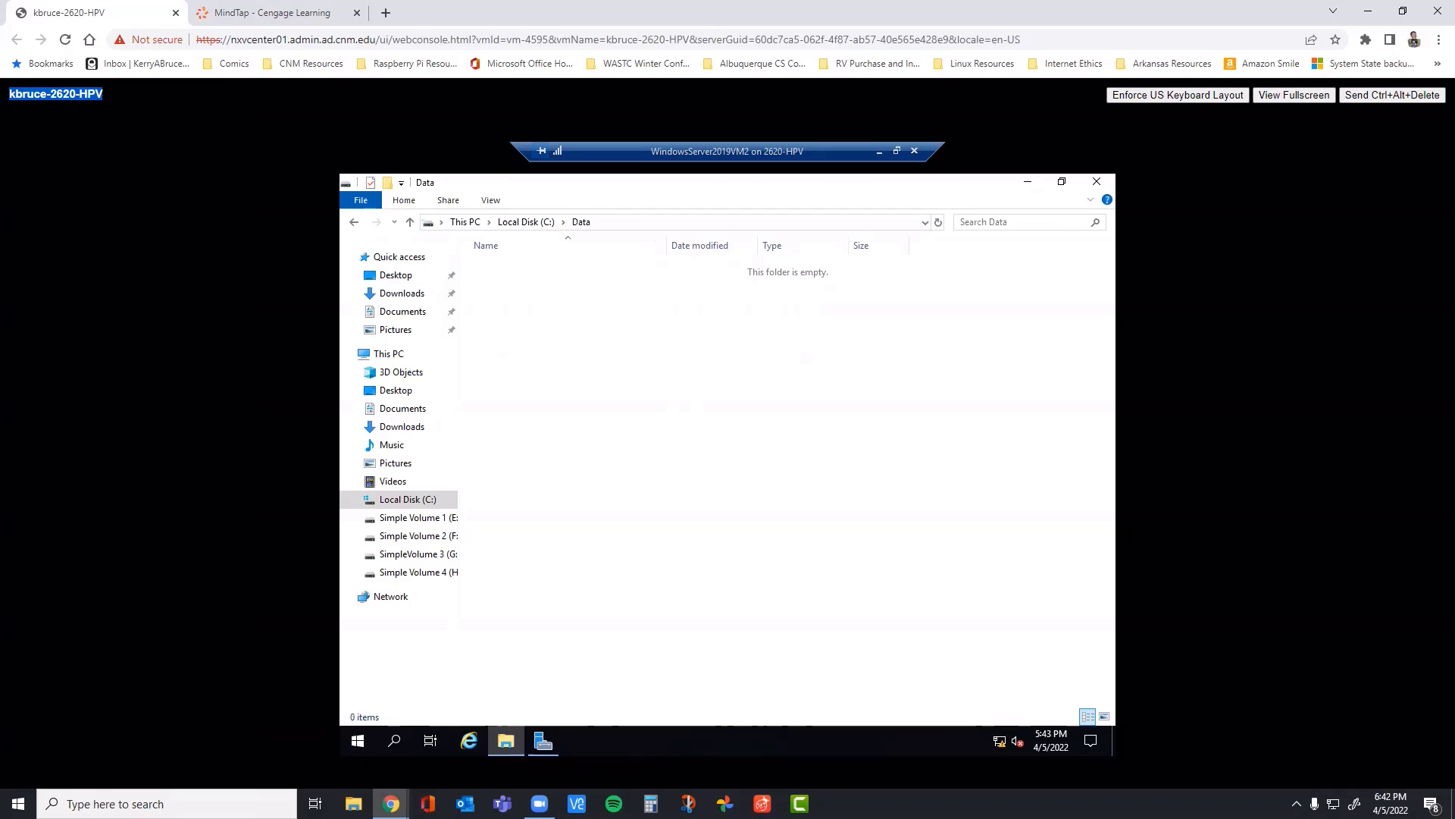
Step: Return File Explorer from the Data folder to the contents of Local Disk (C:)
drag(845, 182, 855, 382)
drag(768, 379, 651, 175)
click(379, 499)
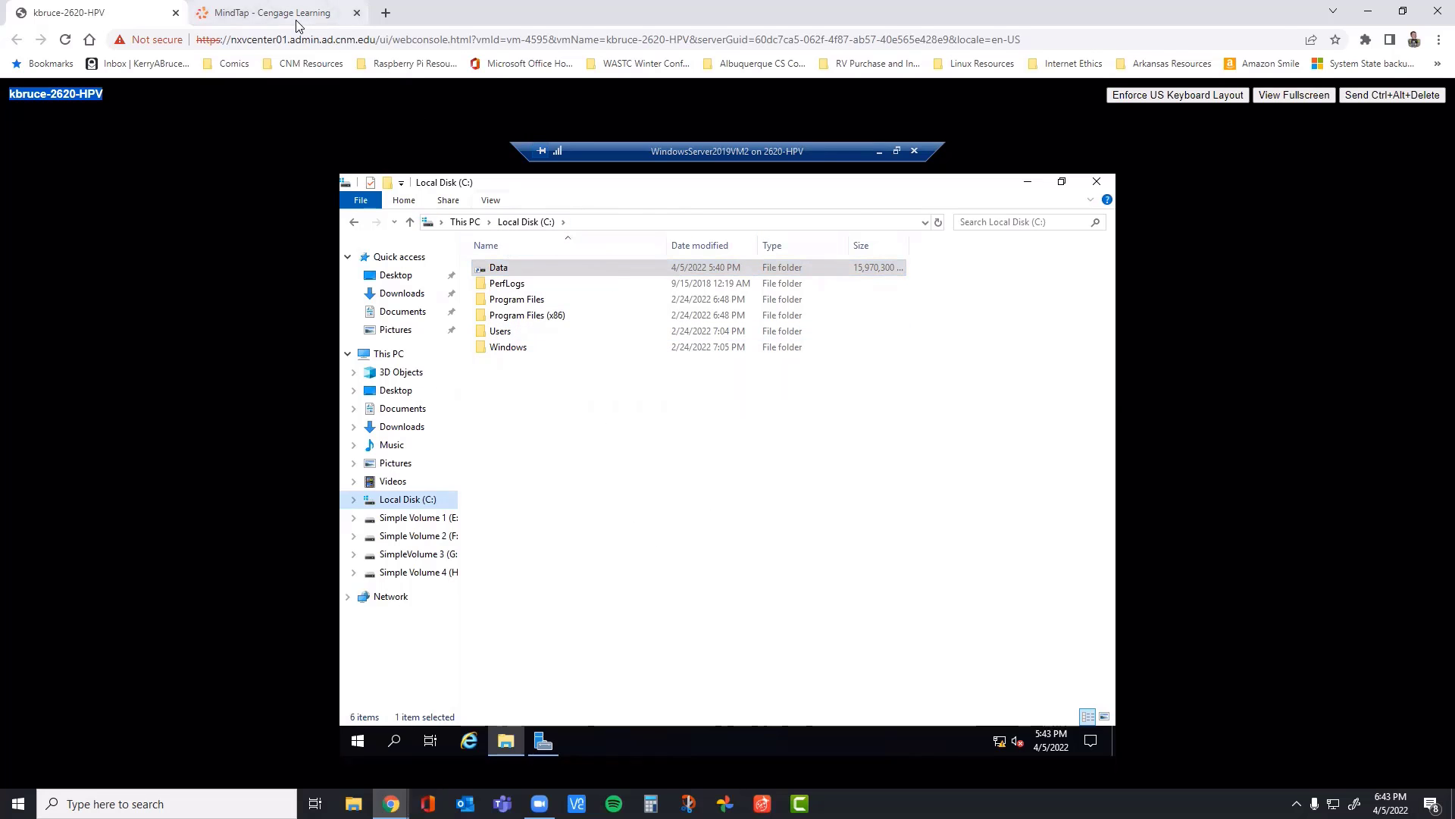
Step: Reread step 9 in the MindTap book, and open C:\Data again in the VM's File Explorer
click(269, 13)
scroll(707, 421, down, 5)
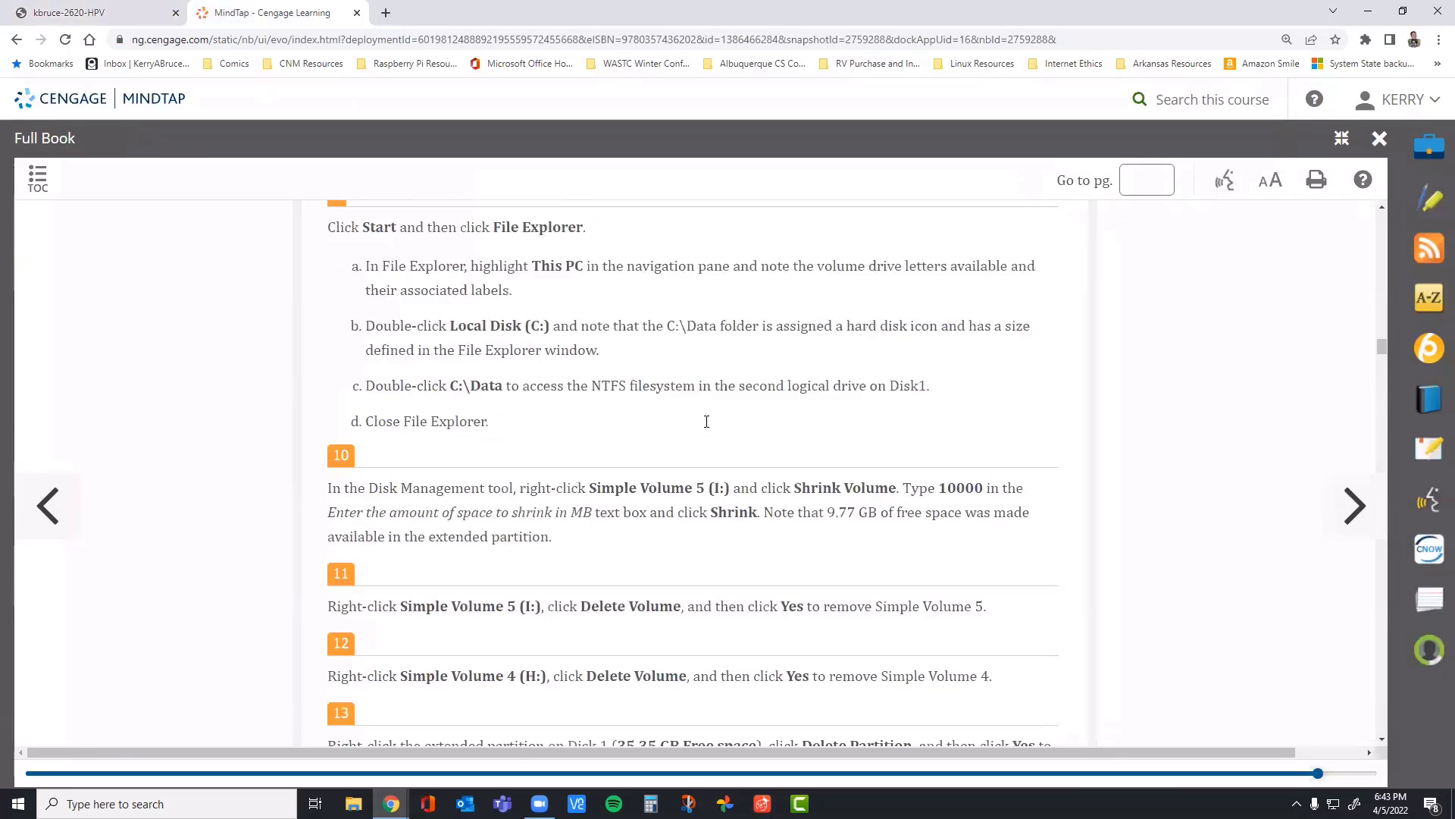
scroll(697, 424, up, 3)
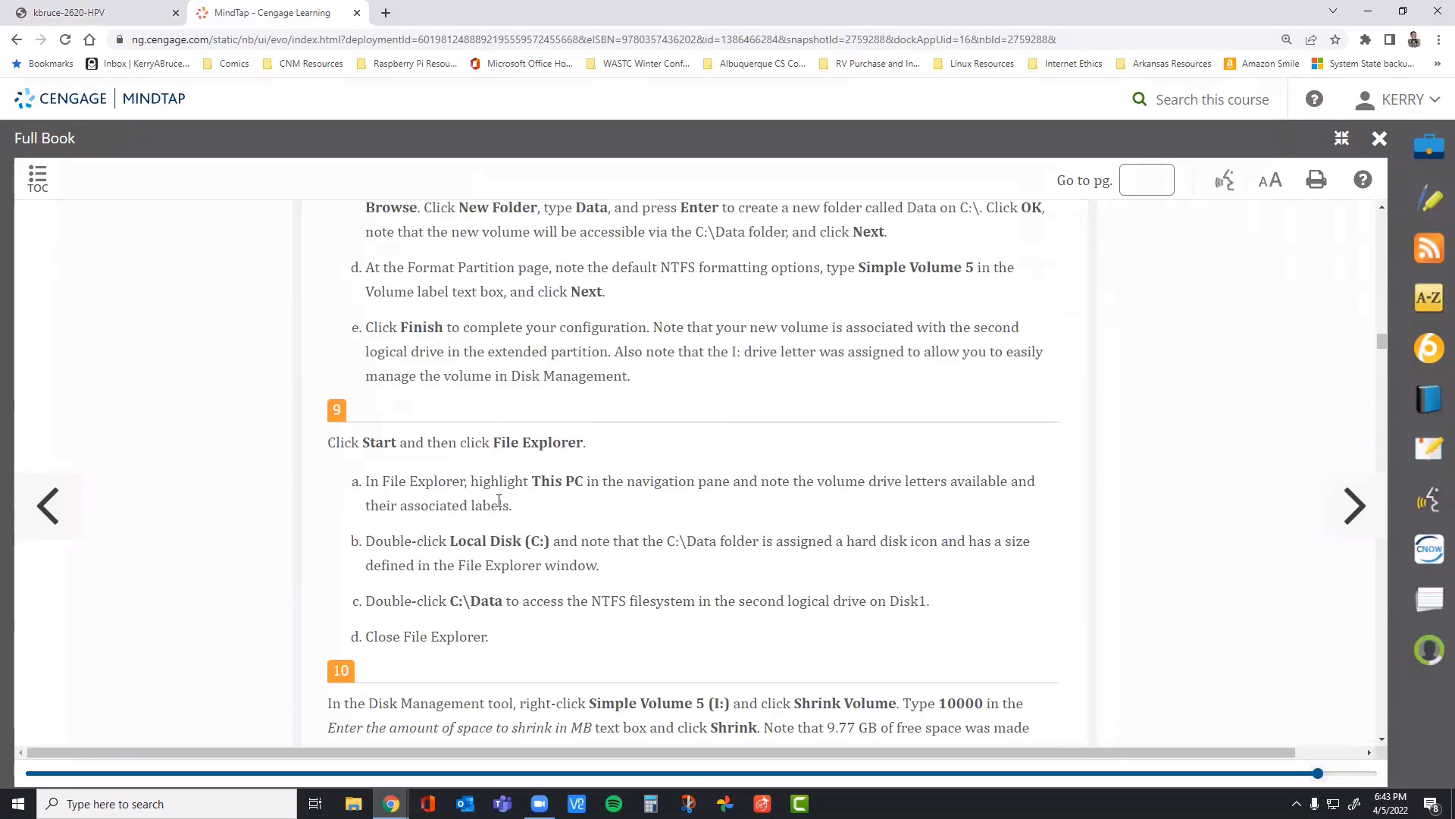
scroll(644, 475, down, 2)
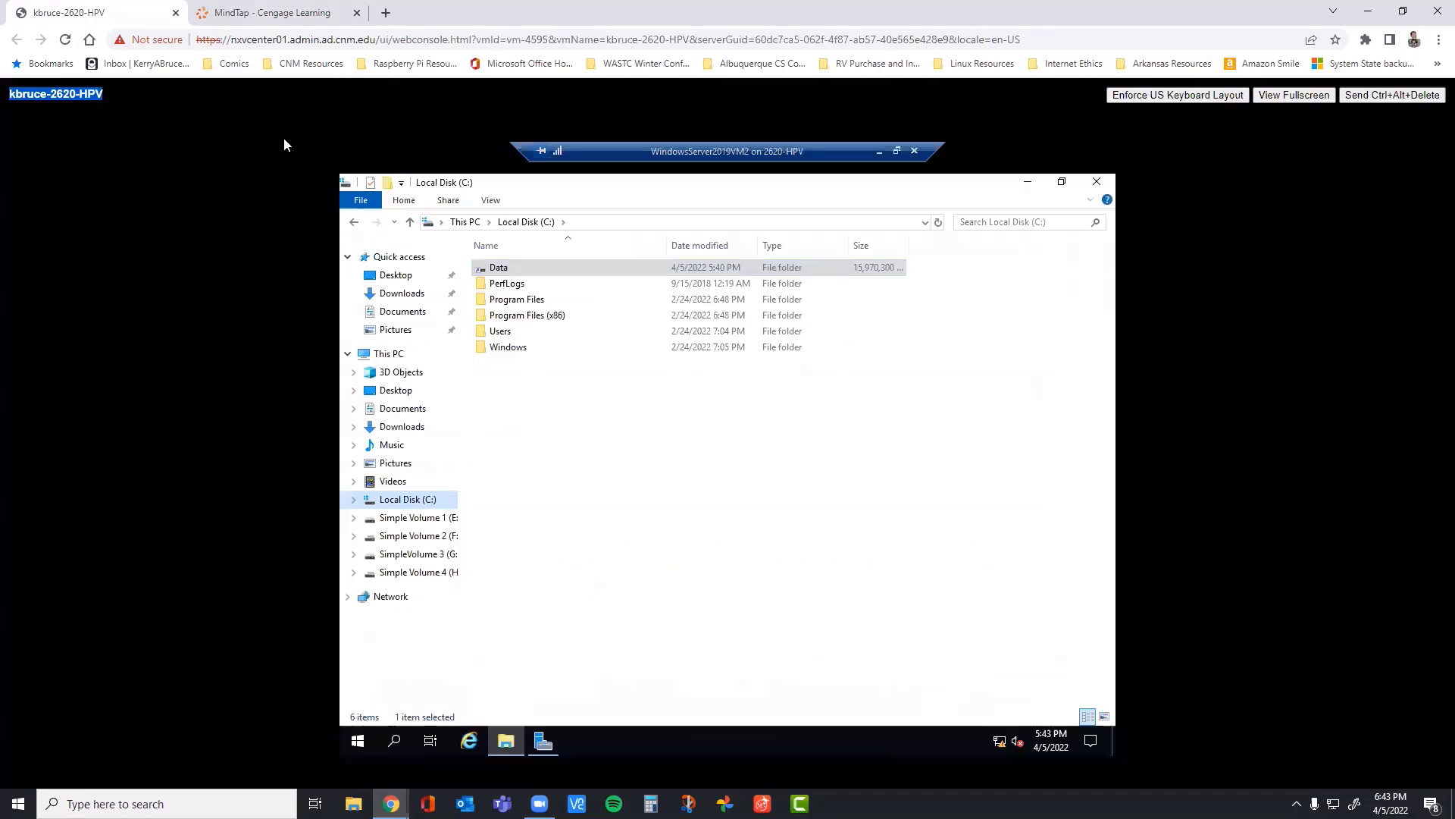
click(112, 15)
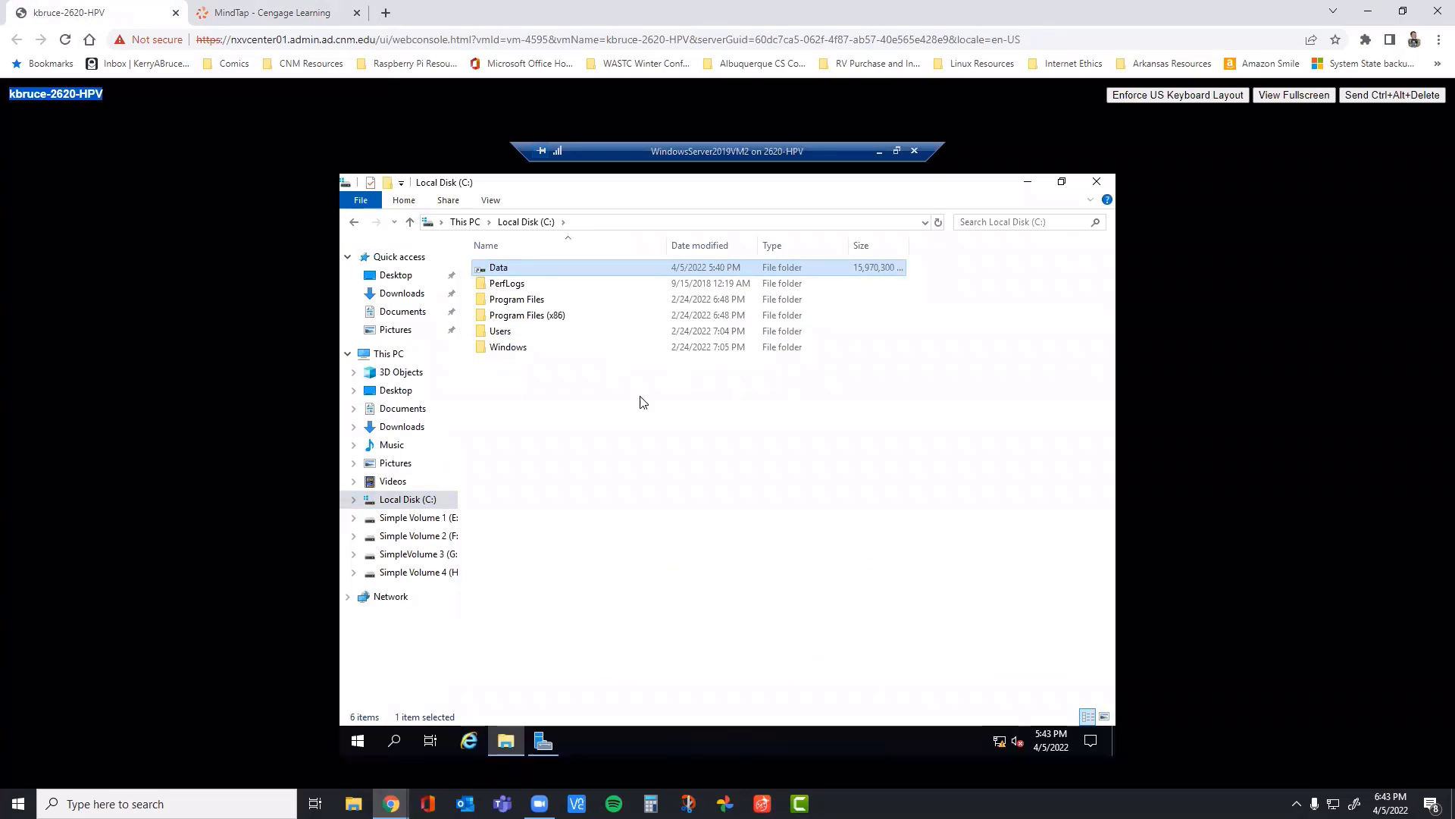
key(Return)
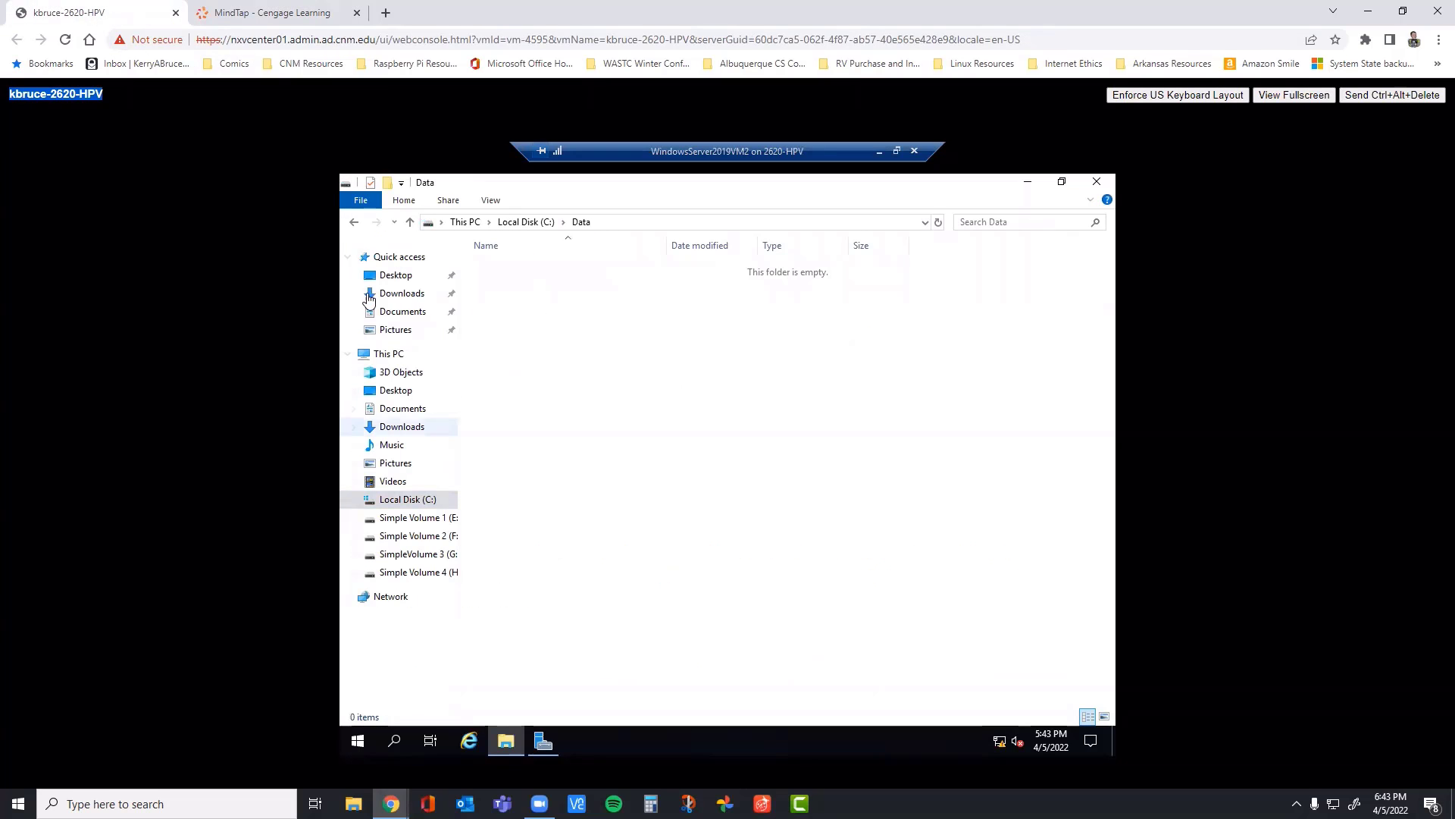
Step: Read the Shrink Volume instructions in step 10 of the book, and open Disk Management maximized in the VM
click(304, 12)
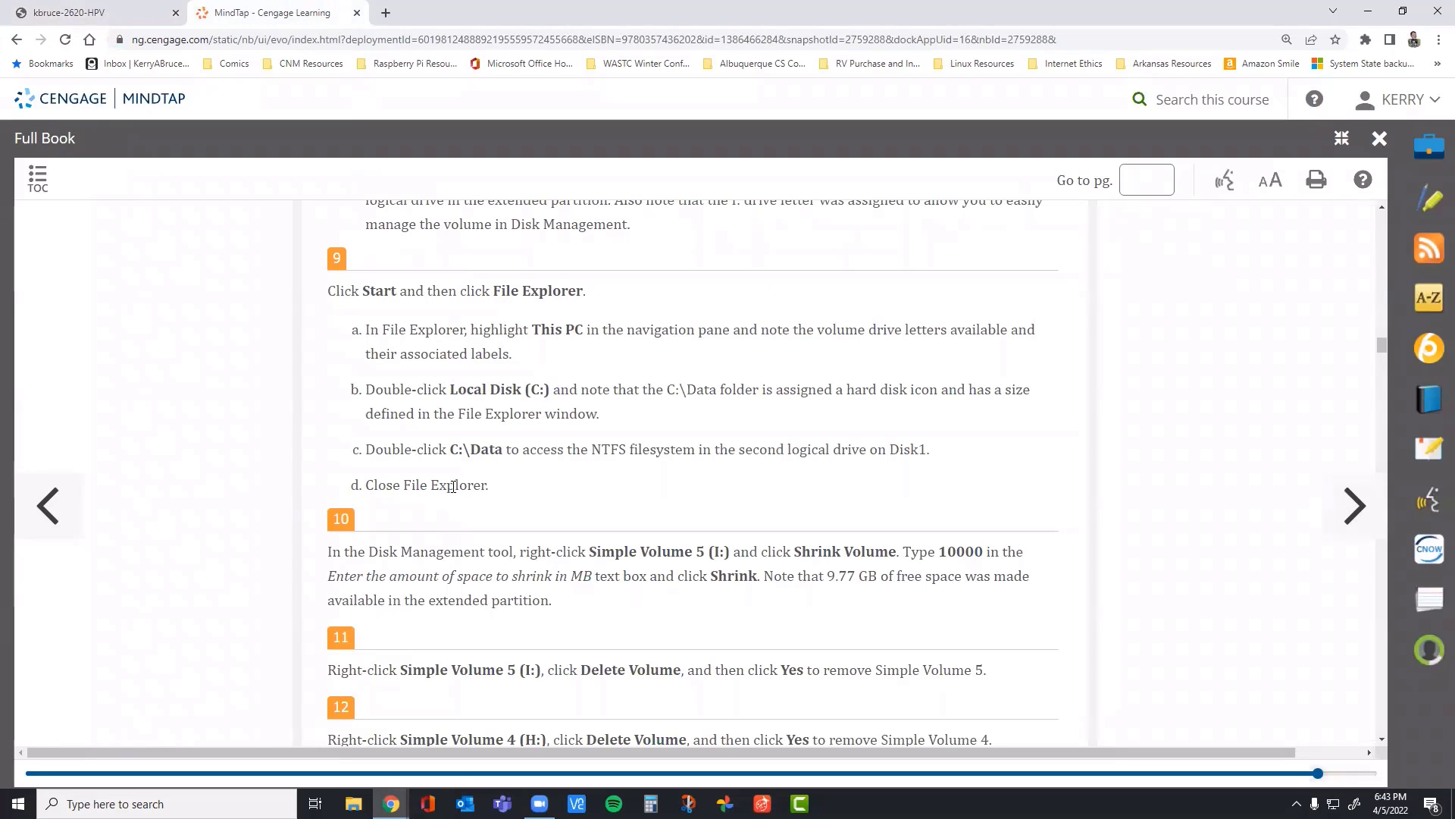
scroll(452, 486, down, 2)
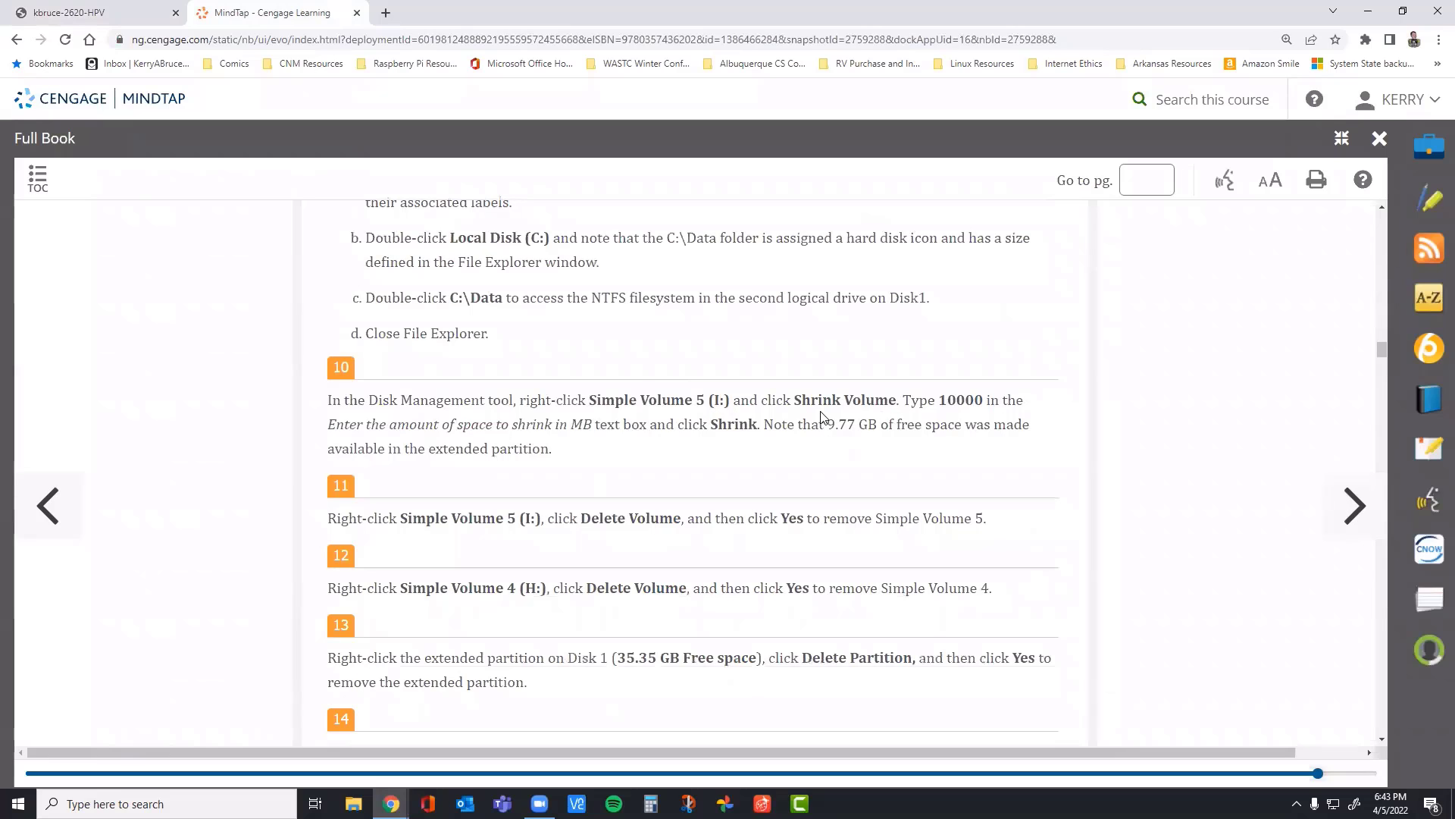
click(106, 12)
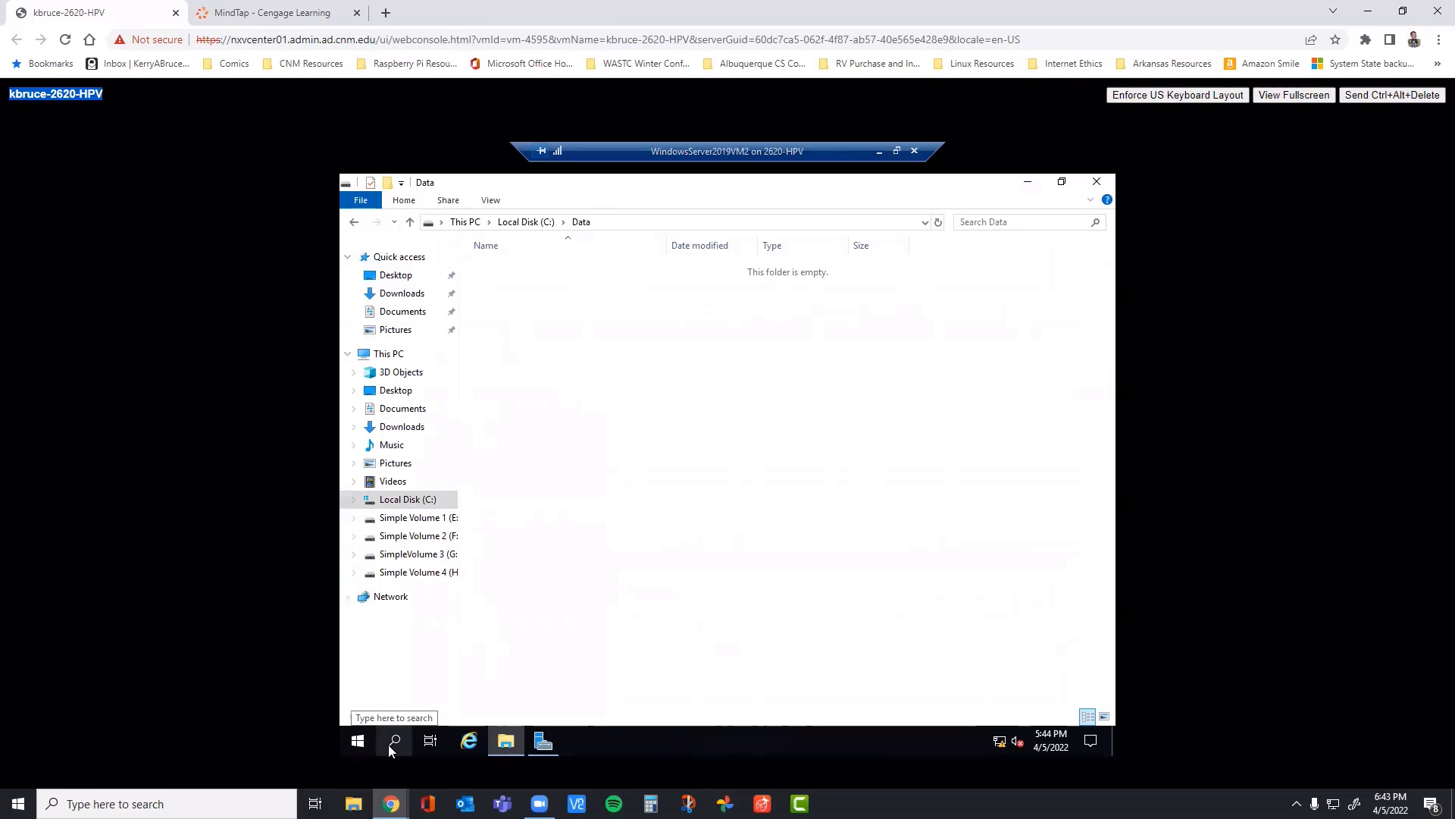
right_click(364, 743)
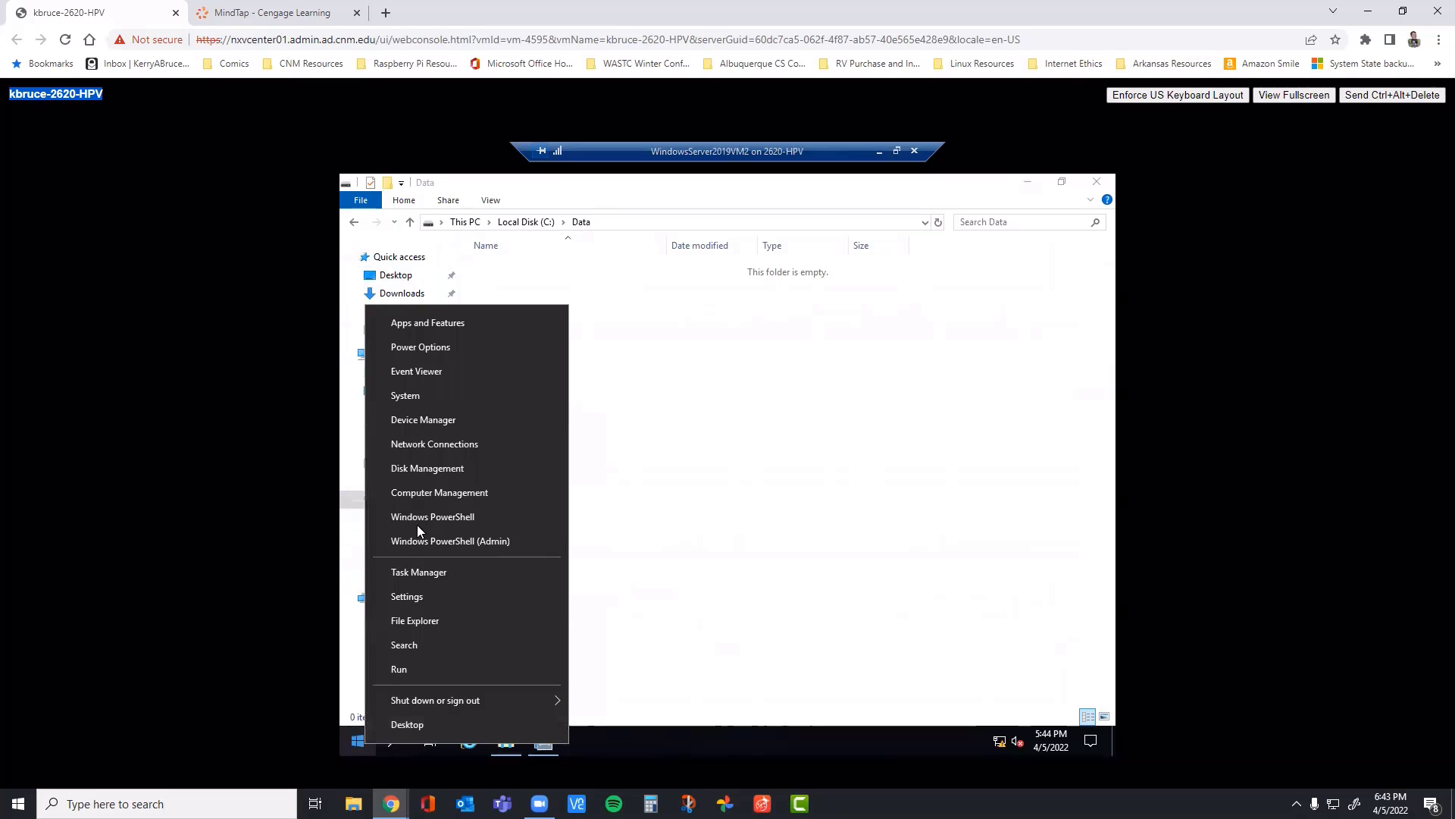
click(451, 468)
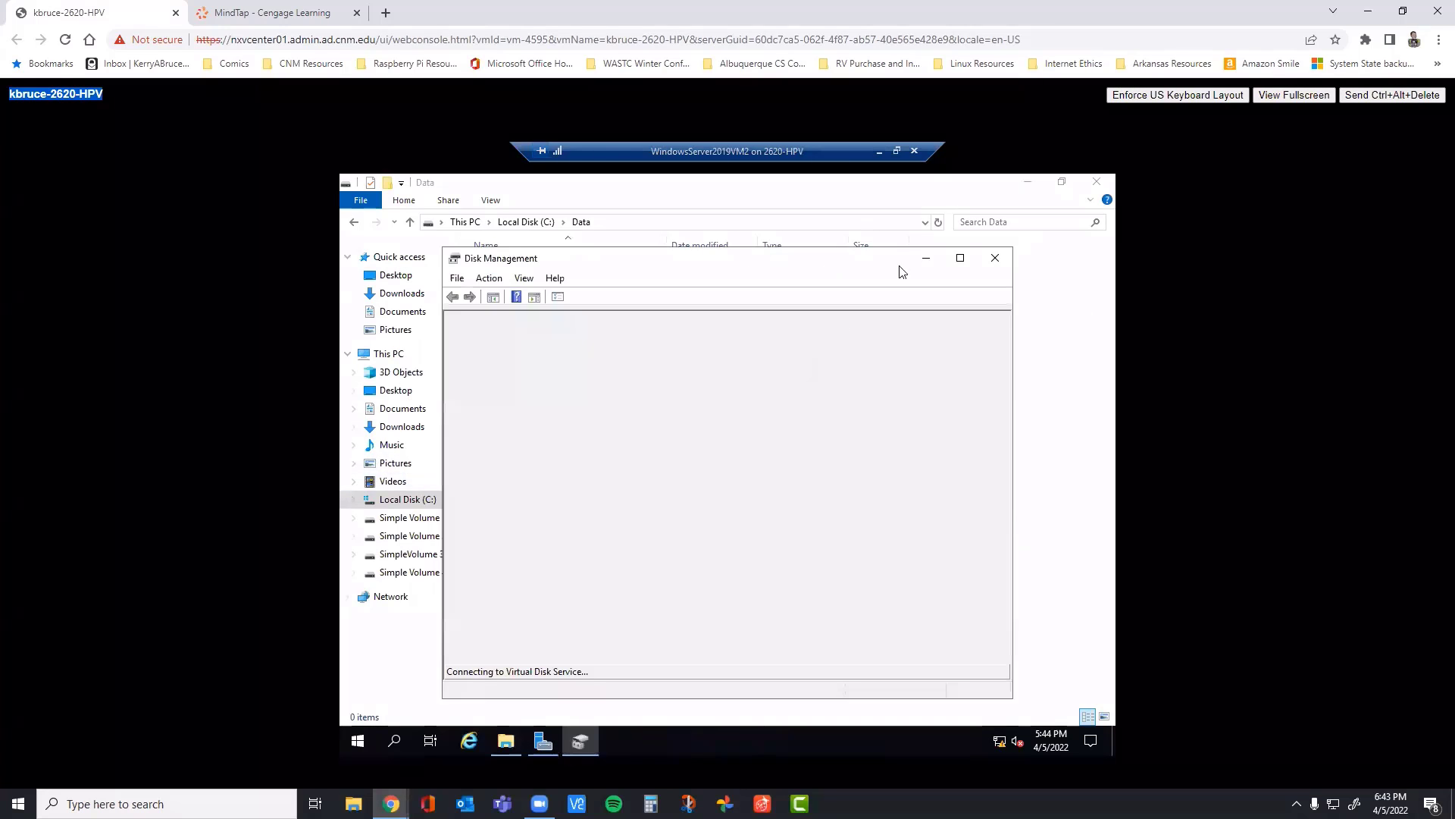
click(961, 259)
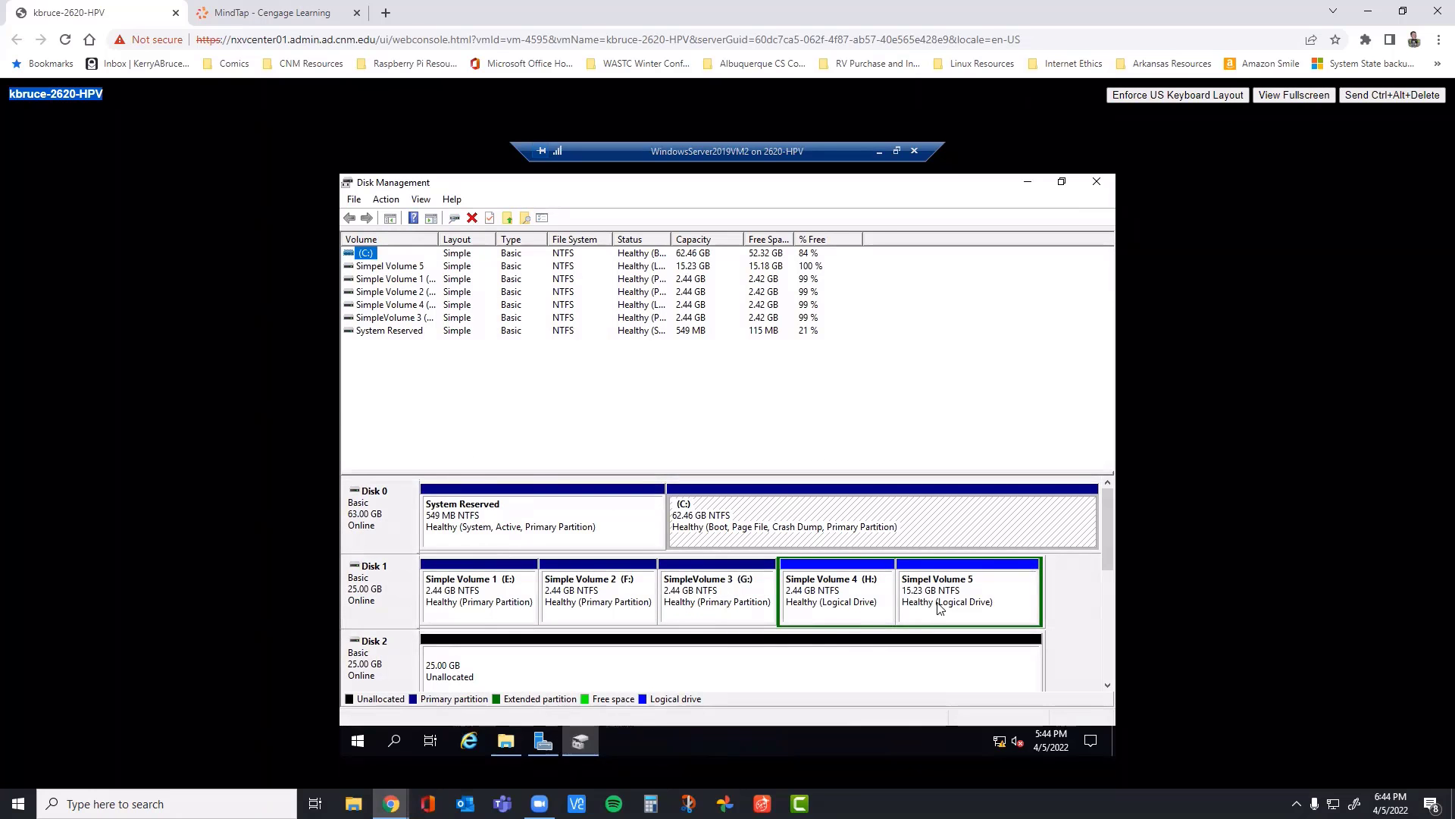
Step: Shrink Simpel Volume 5 on Disk 1 by 10000 MB and recheck the shrink amount in step 10 of the book
right_click(976, 590)
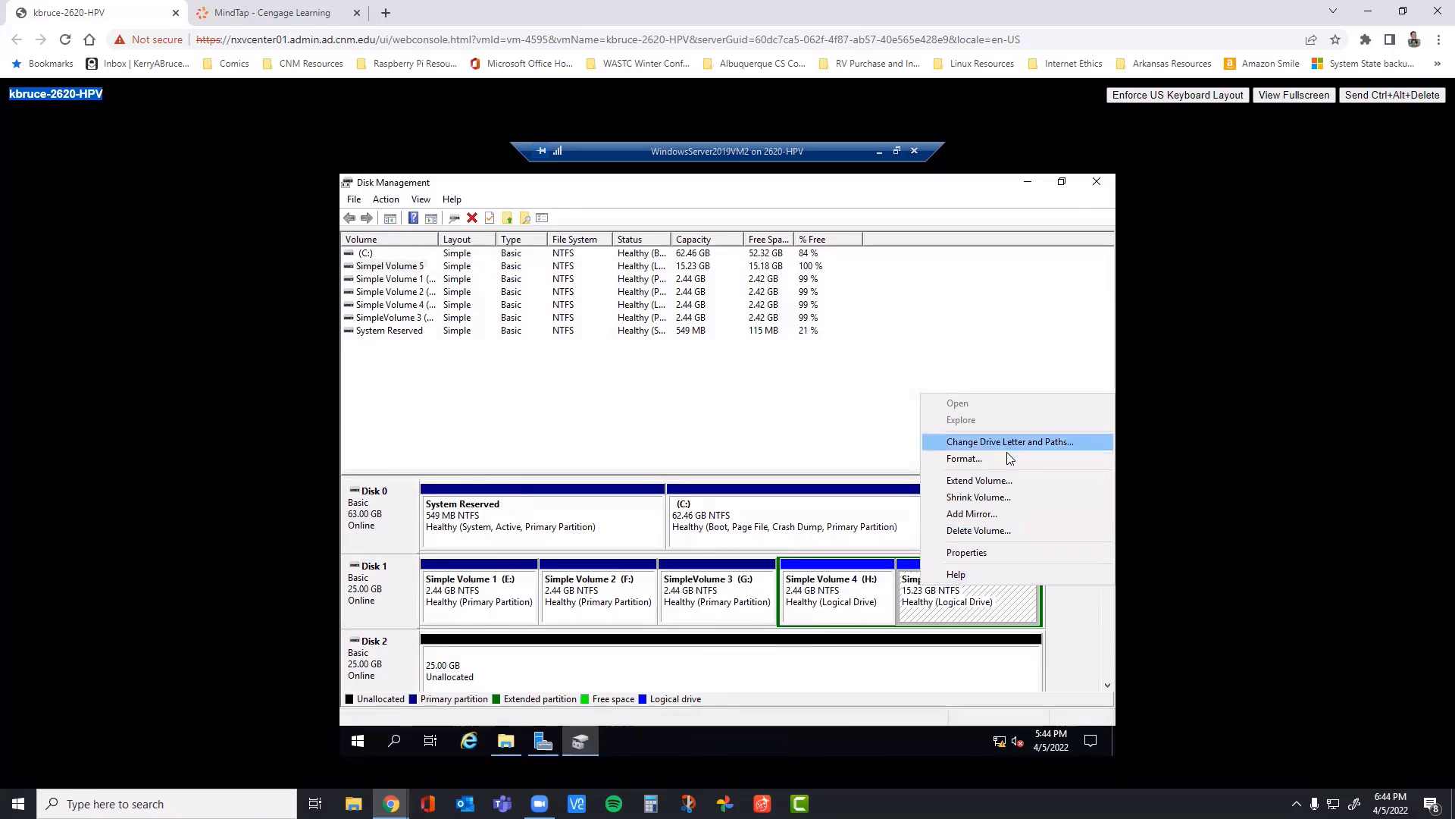
click(989, 498)
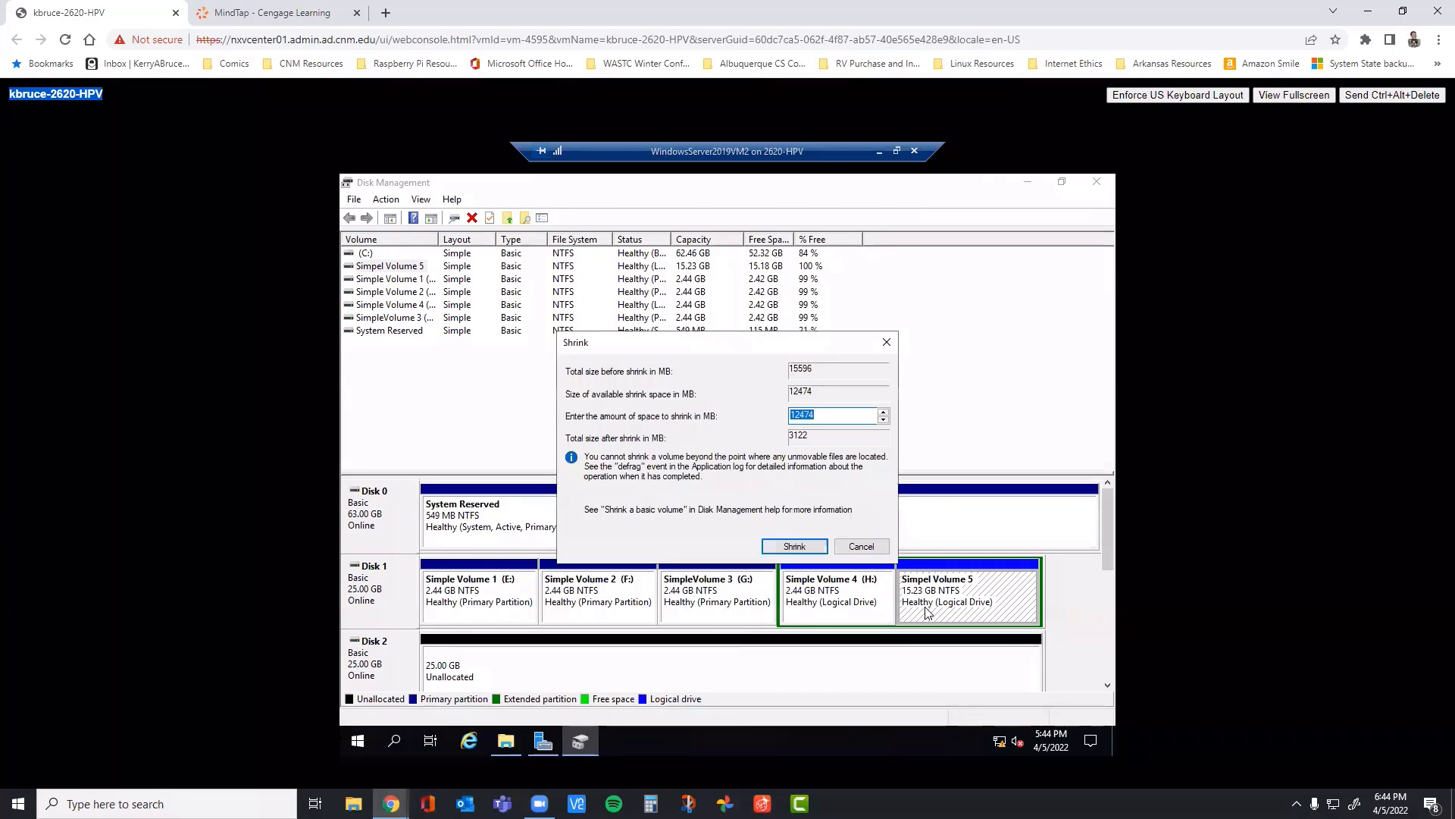
text(10000)
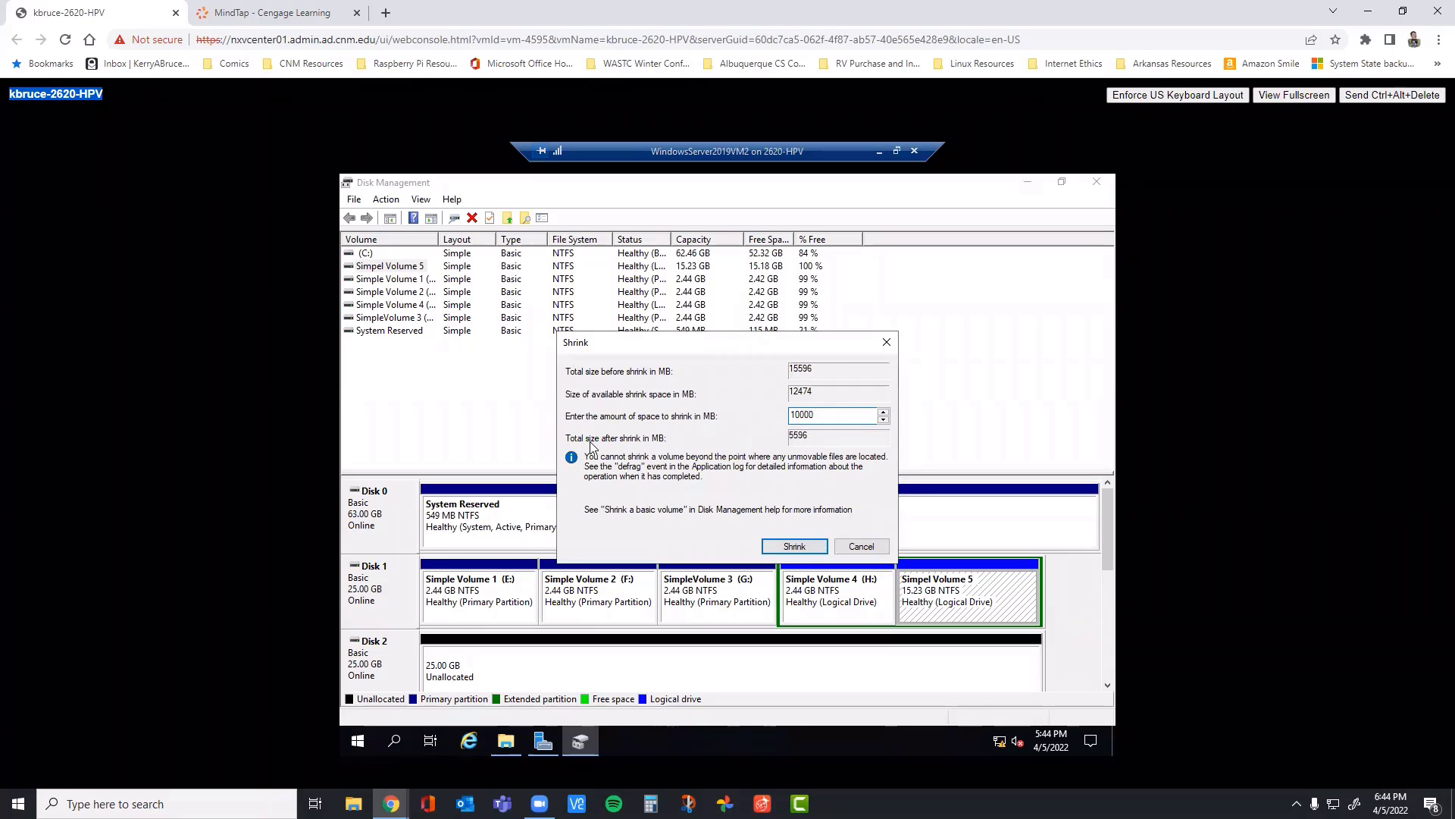
click(794, 548)
click(313, 16)
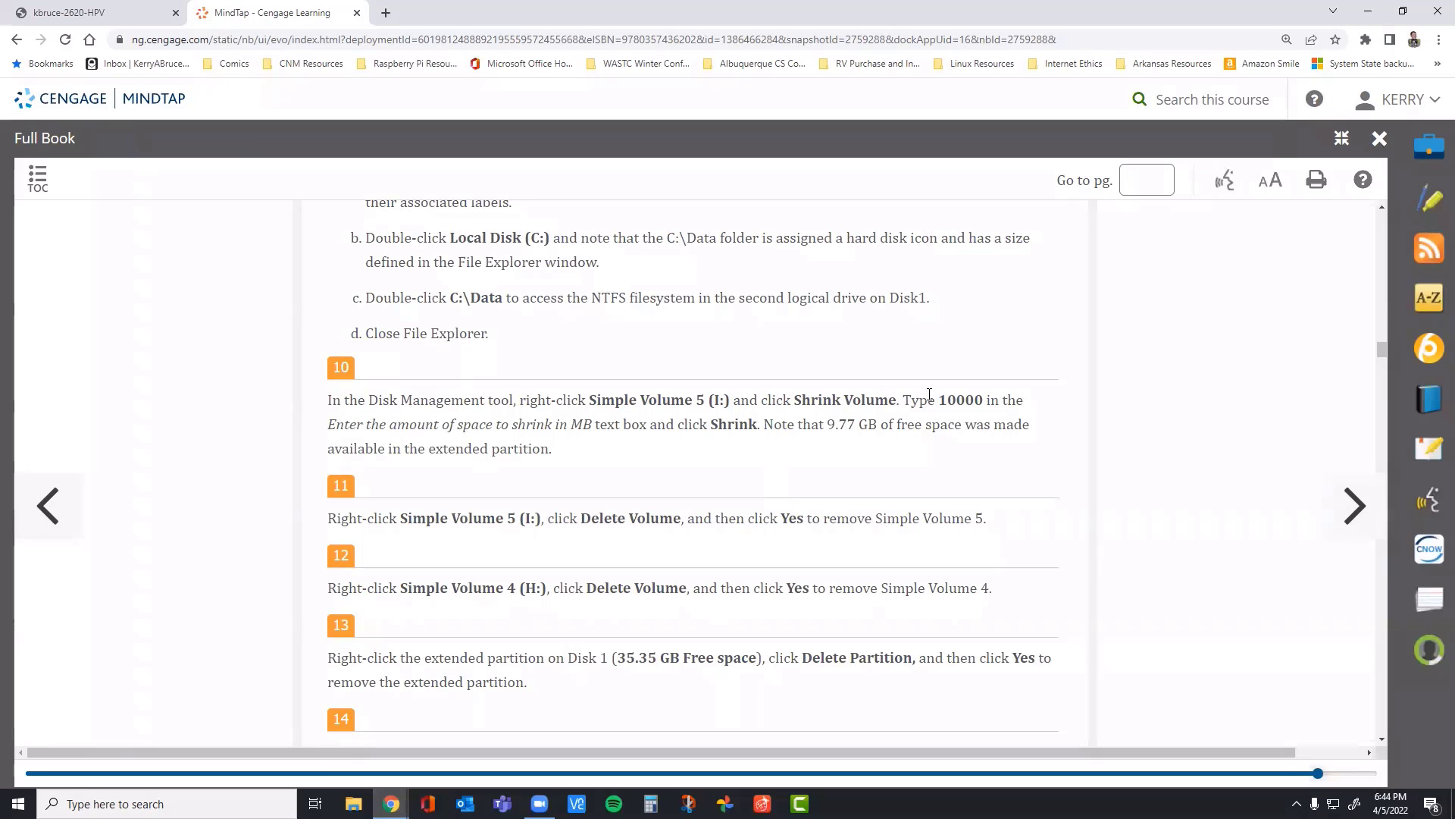
drag(942, 400, 584, 438)
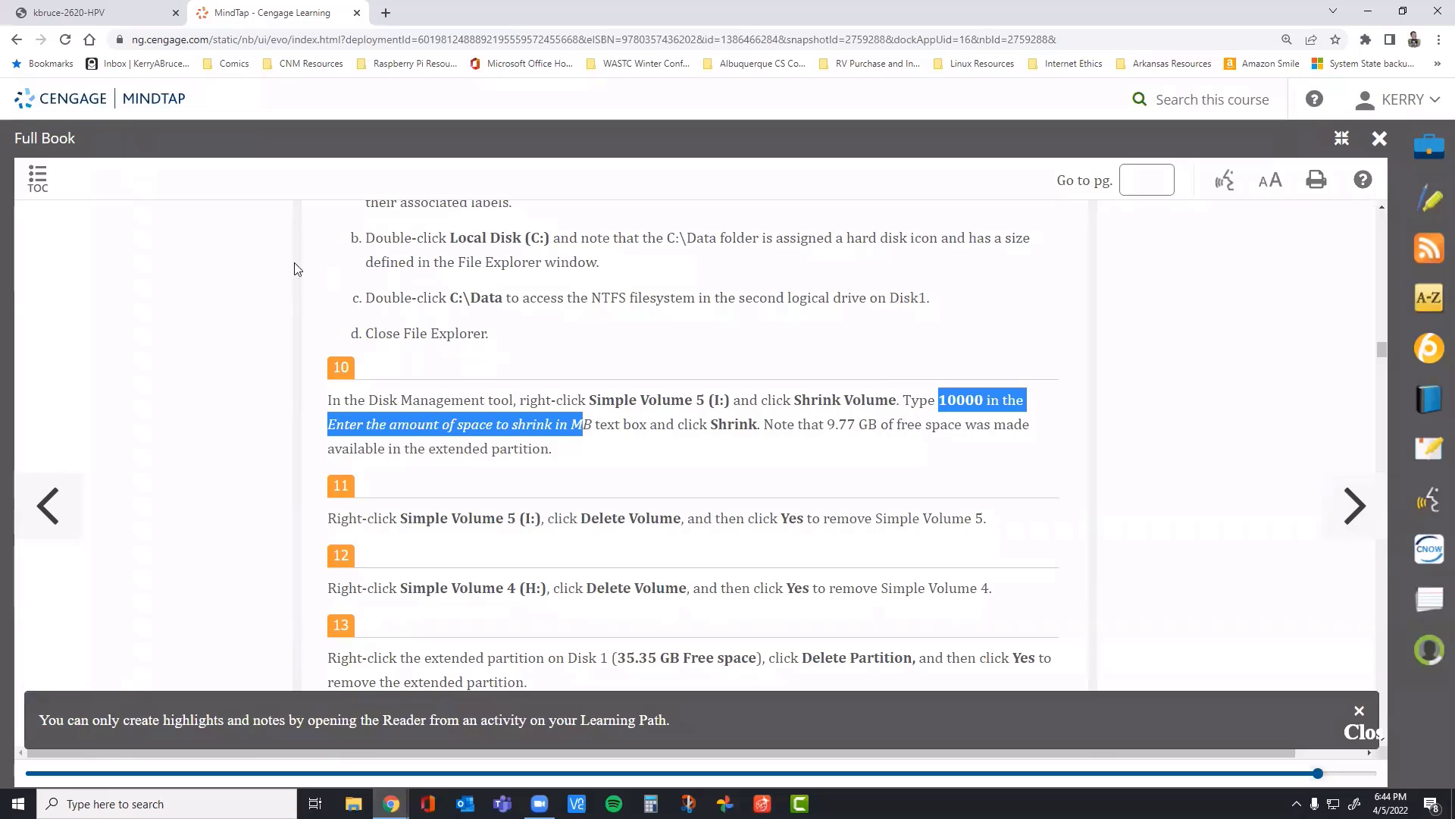
Step: Apply the 10000 MB shrink to Simpel Volume 5 in the VM and check the Data folder's size on Local Disk (C:)
click(114, 19)
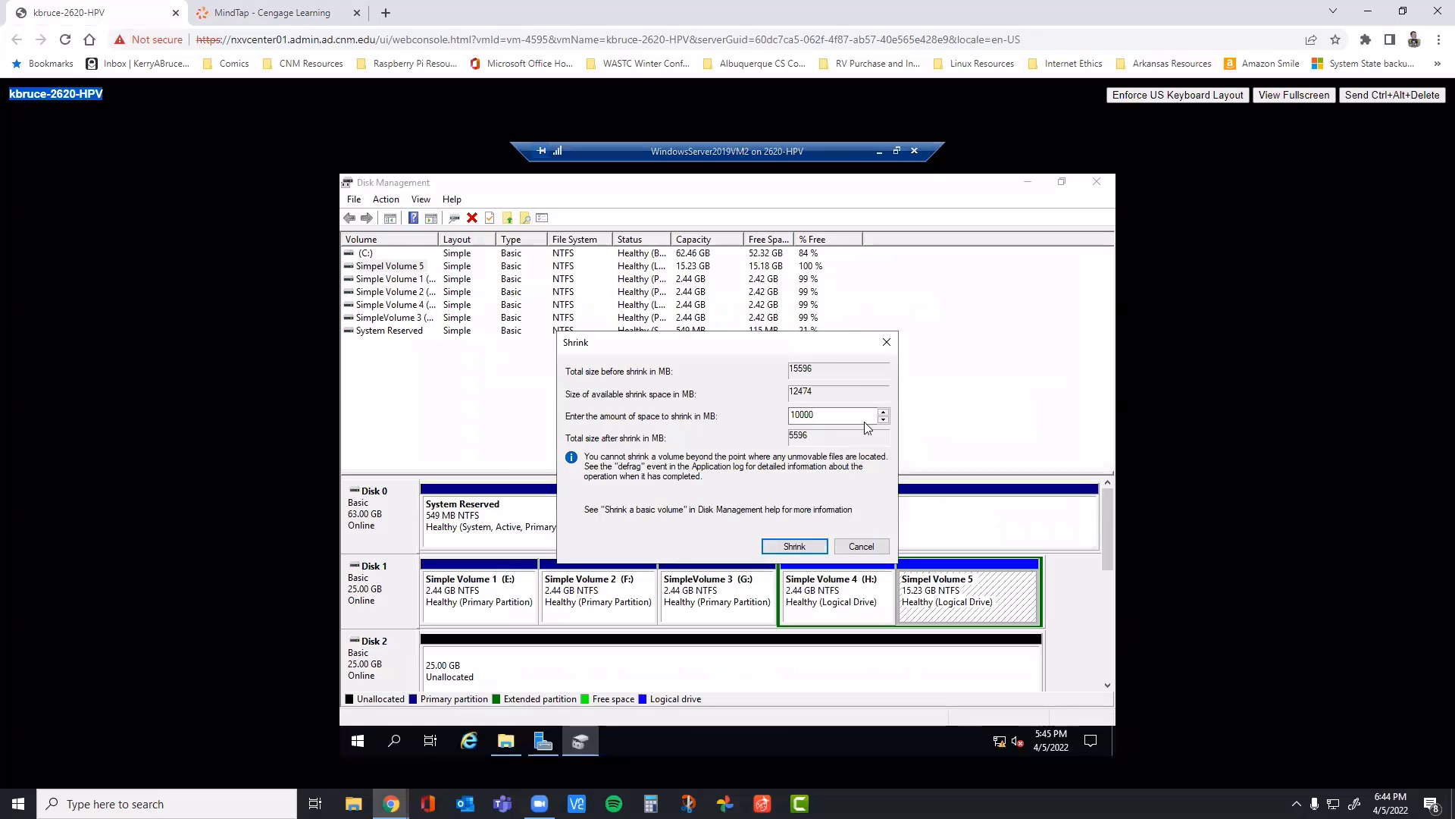
click(802, 547)
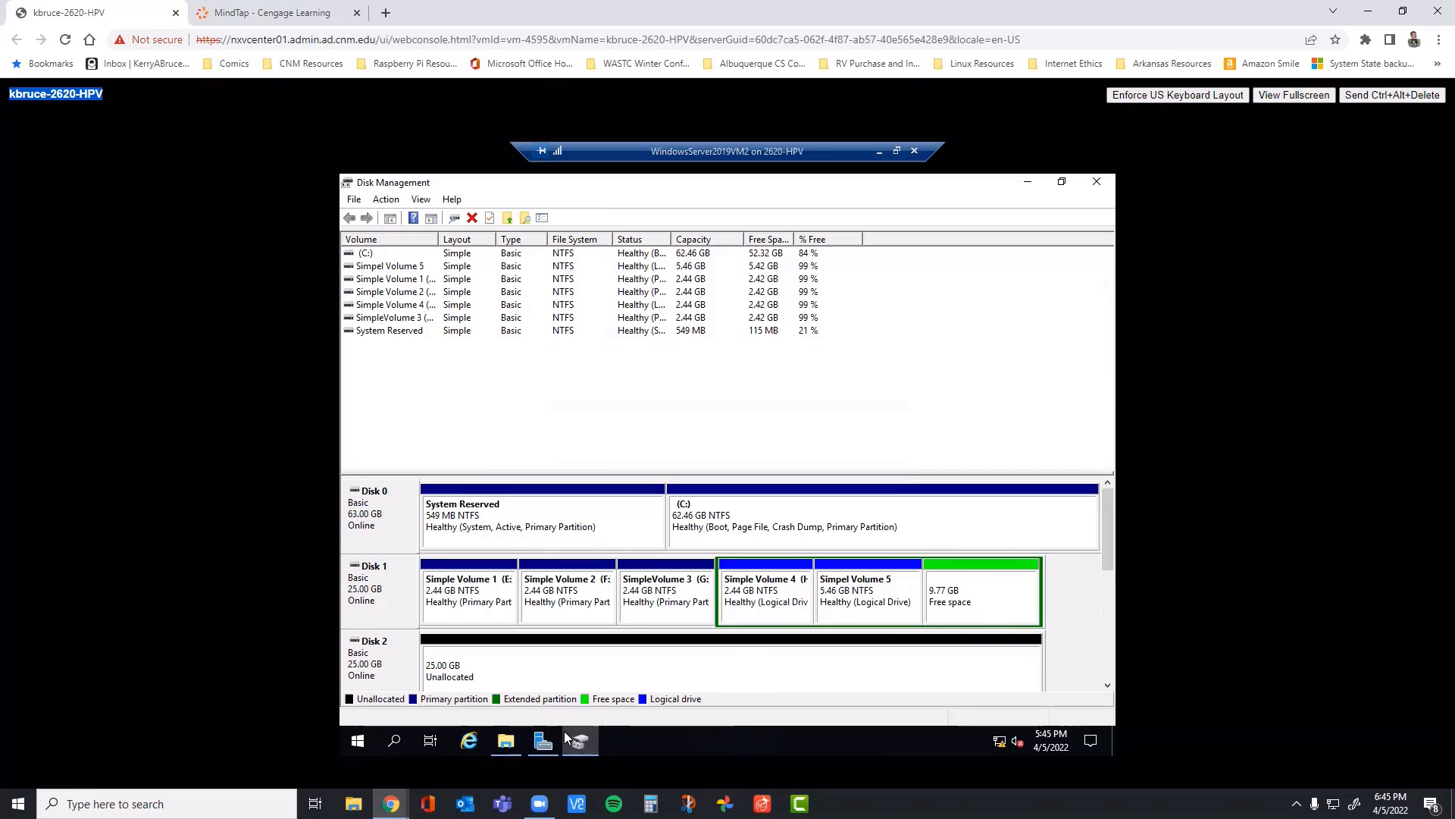
click(505, 743)
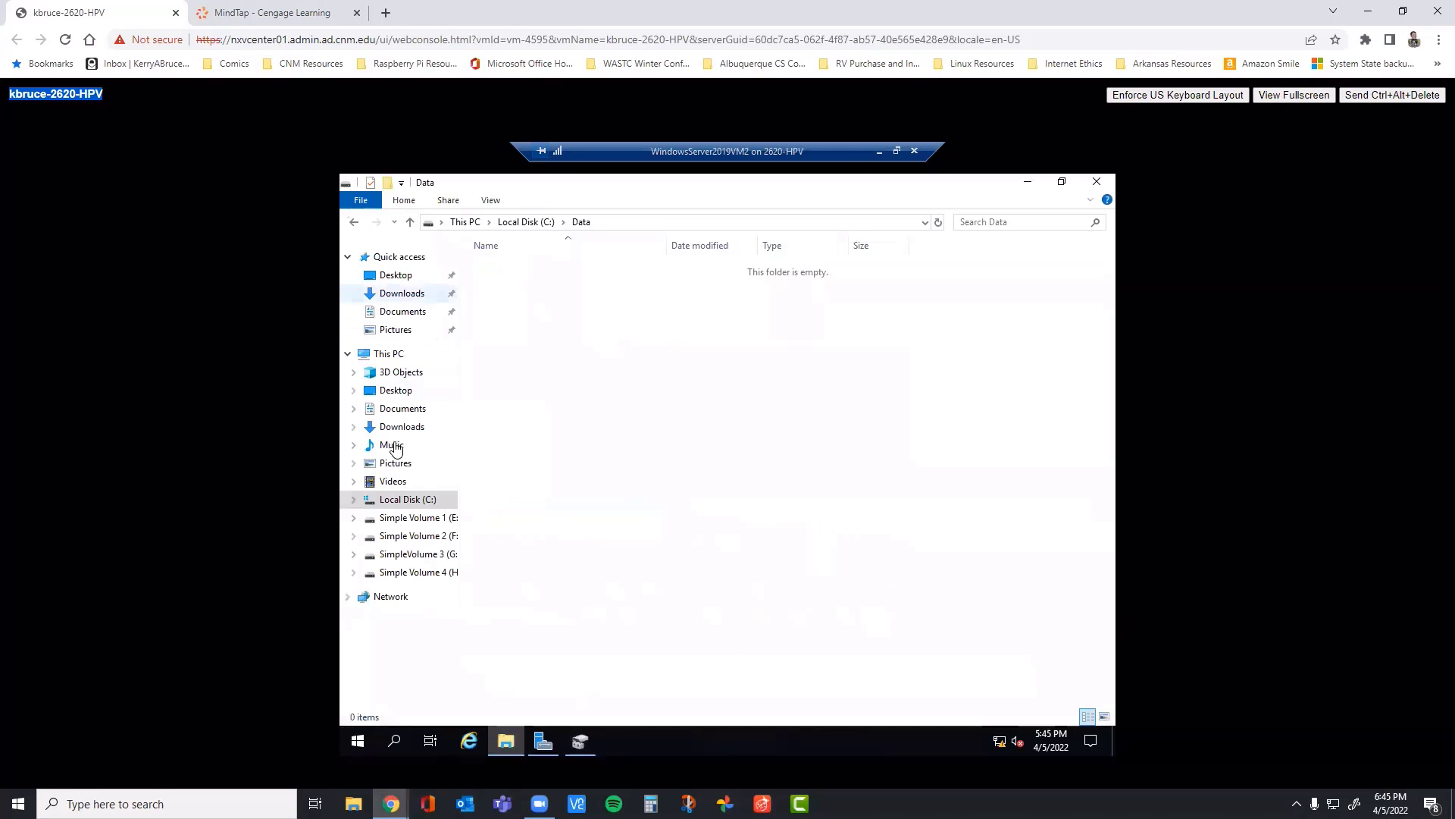
click(397, 500)
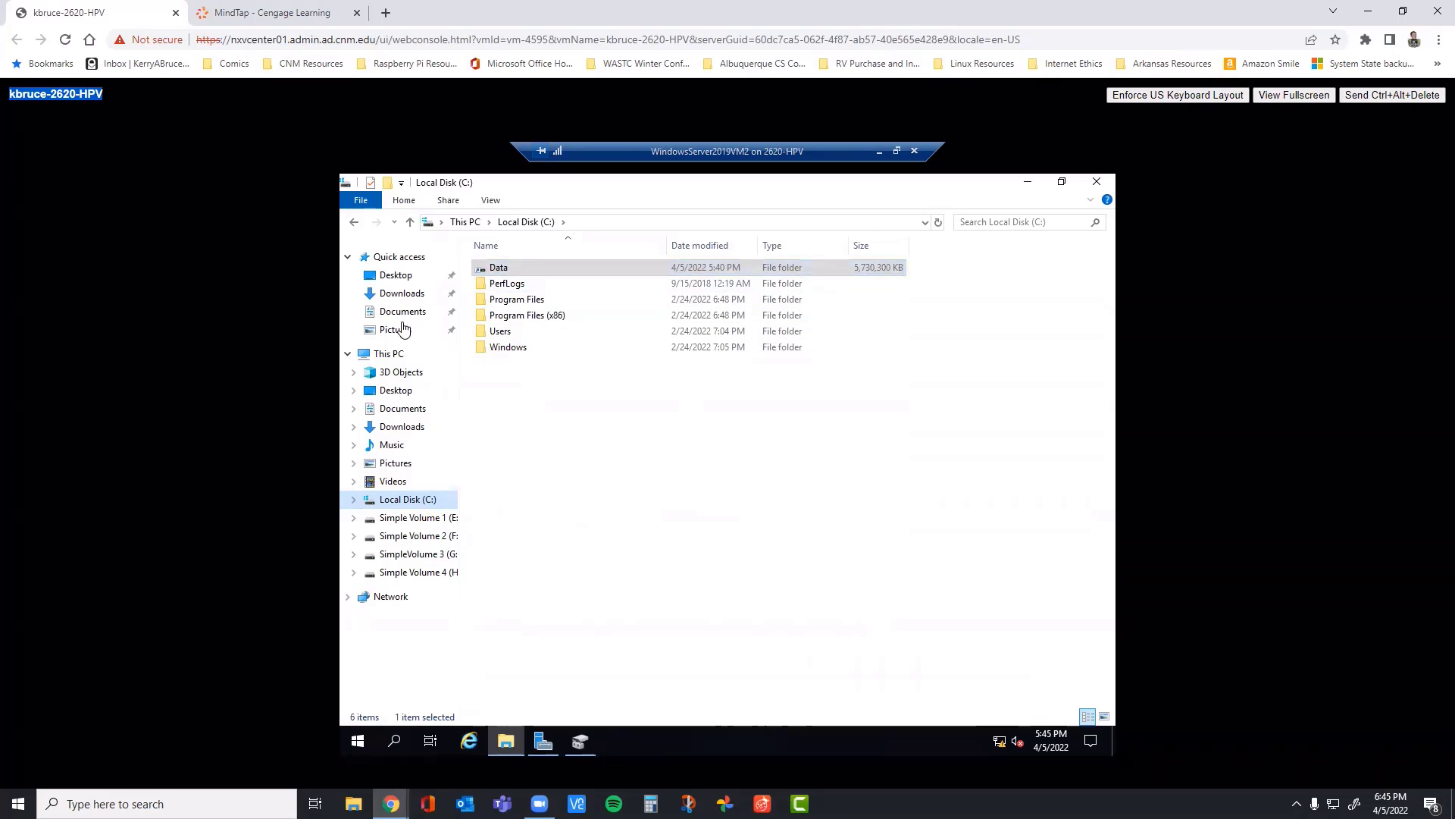
Step: Read step 11 in the MindTap book, and delete Simpel Volume 5 from Disk 1 in the VM's Disk Management
click(265, 13)
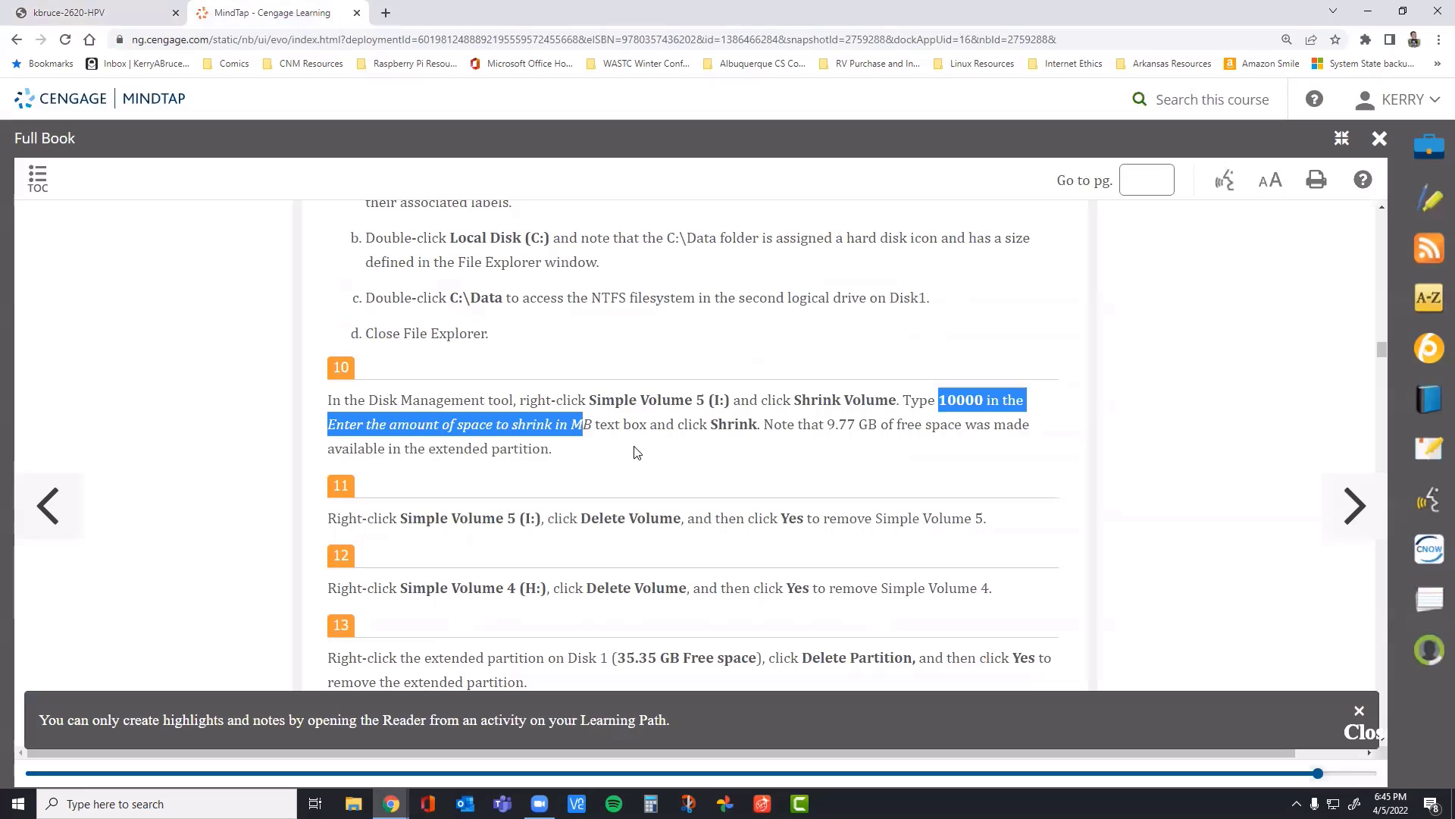
scroll(652, 443, down, 2)
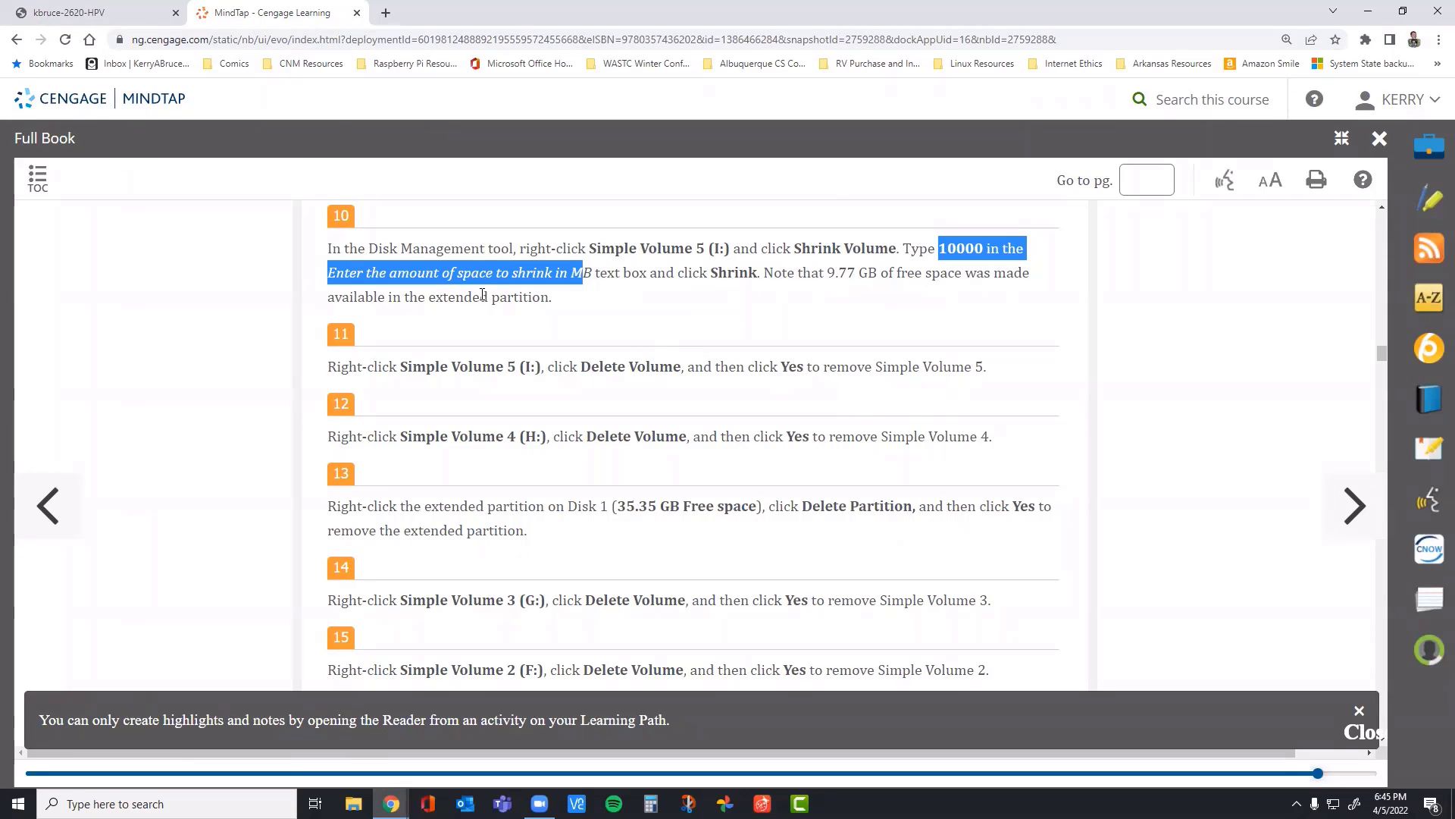
click(151, 16)
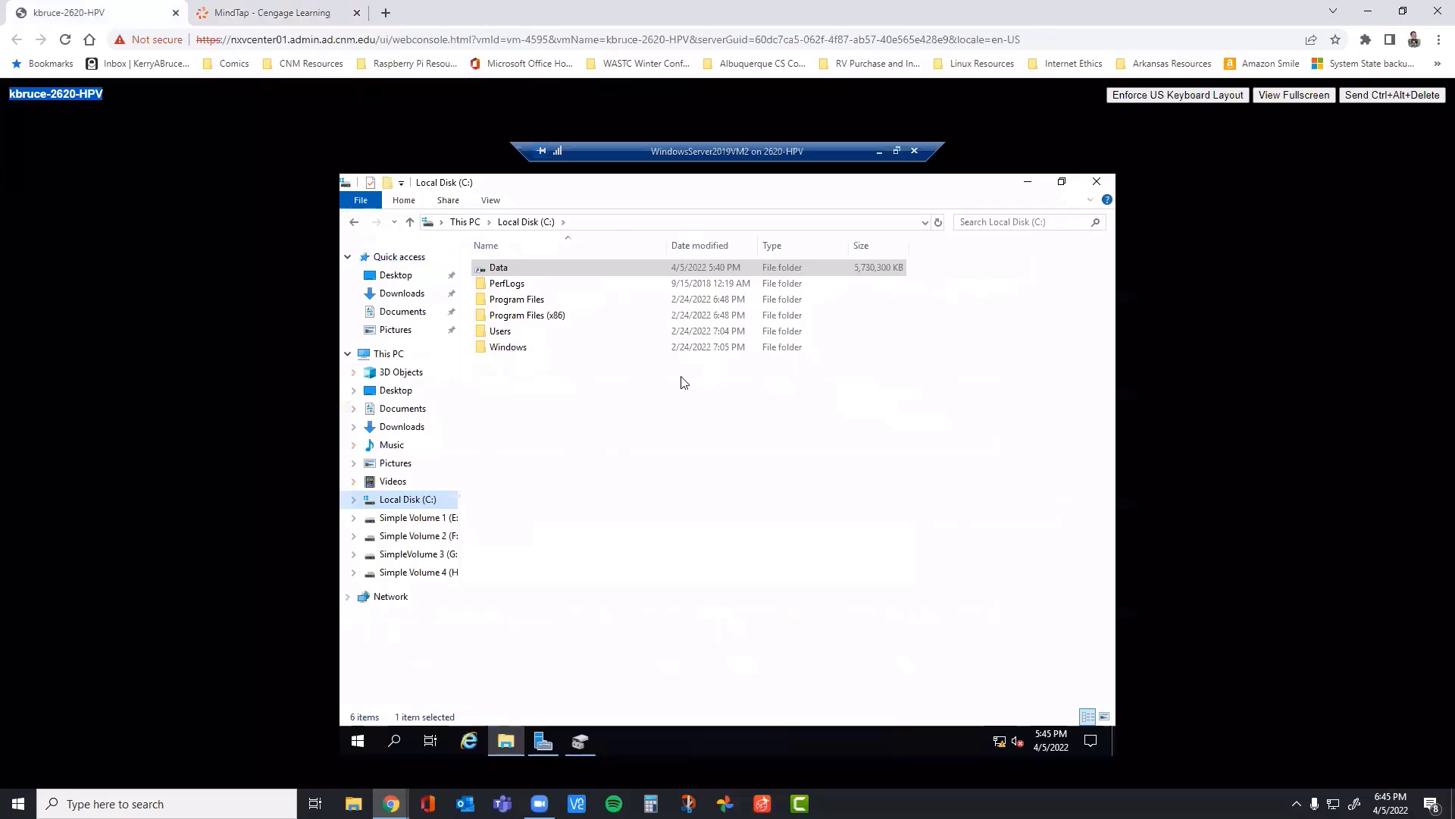
click(556, 746)
click(581, 746)
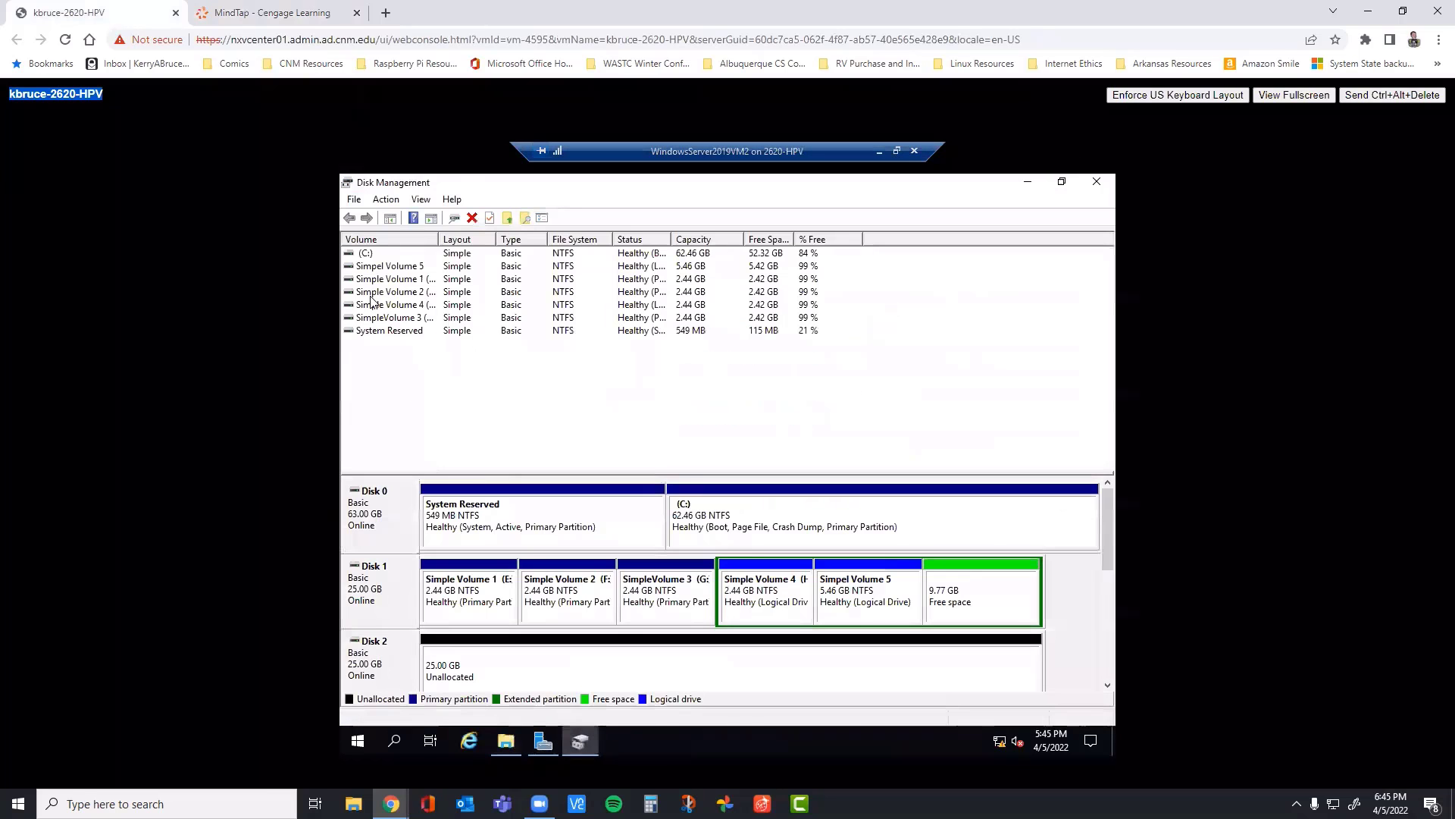
right_click(864, 594)
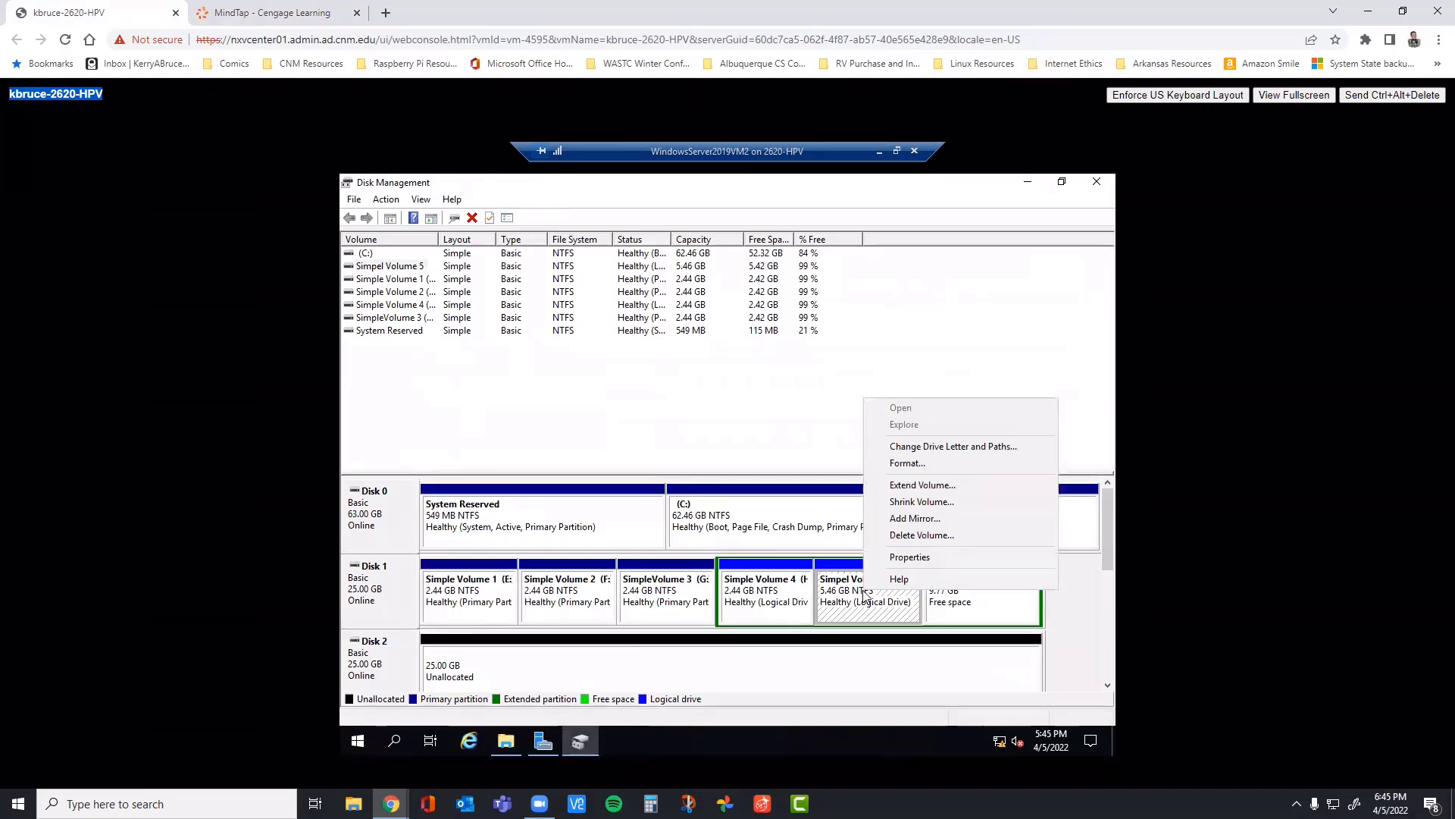
click(923, 535)
click(794, 510)
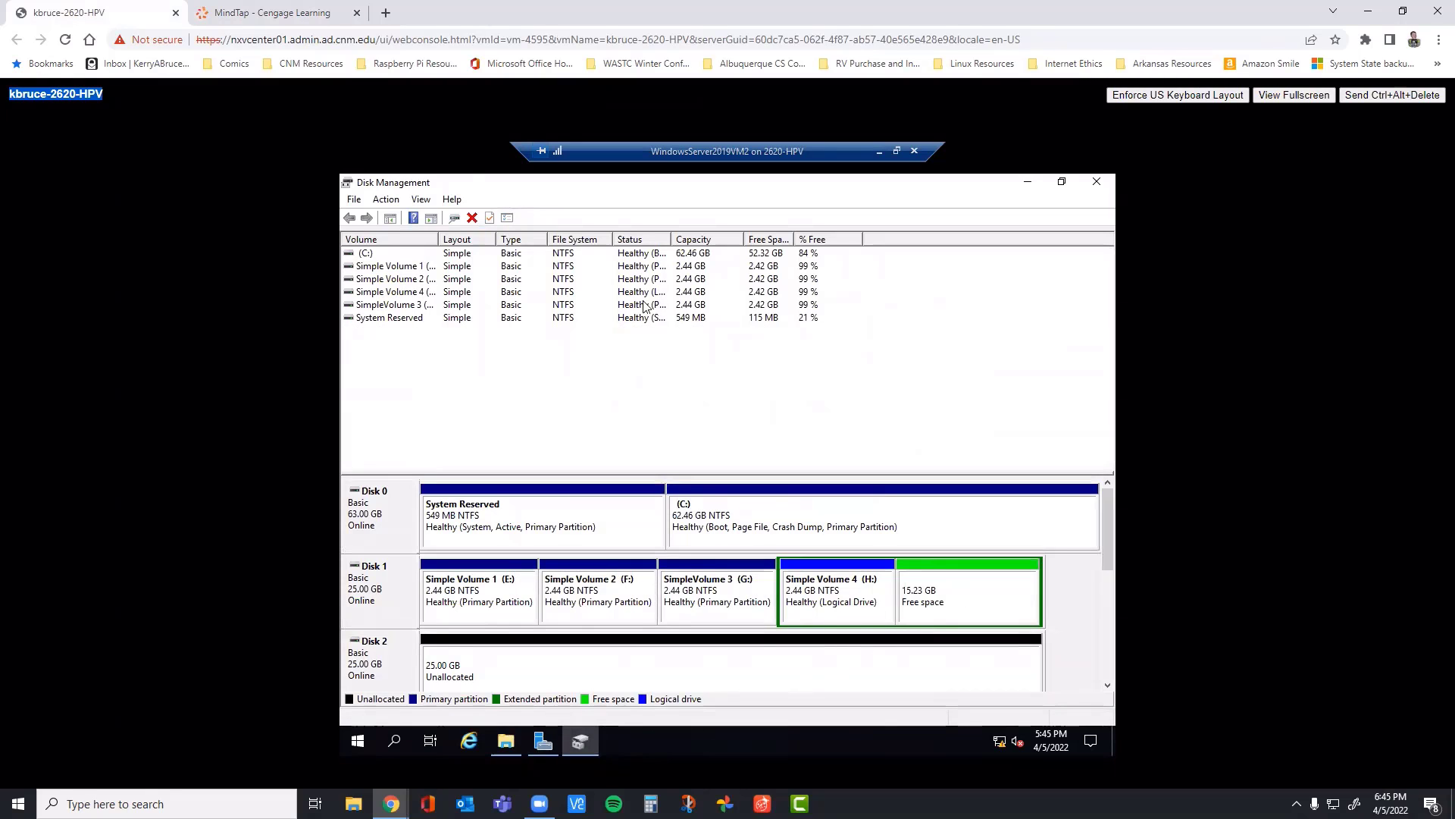
Step: Try to open the Data folder on Local Disk (C:) in File Explorer and dismiss the message
click(506, 741)
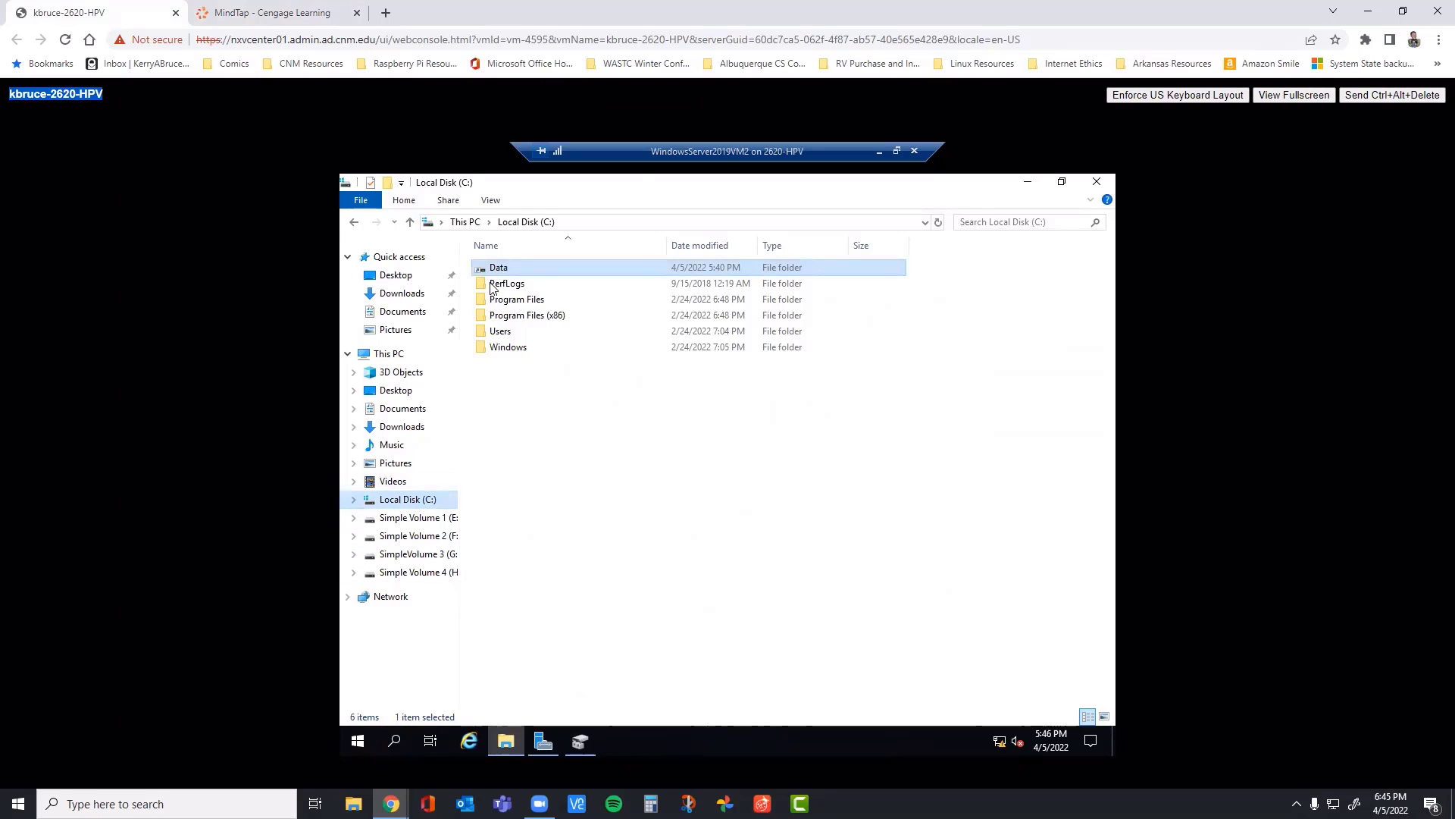
click(408, 498)
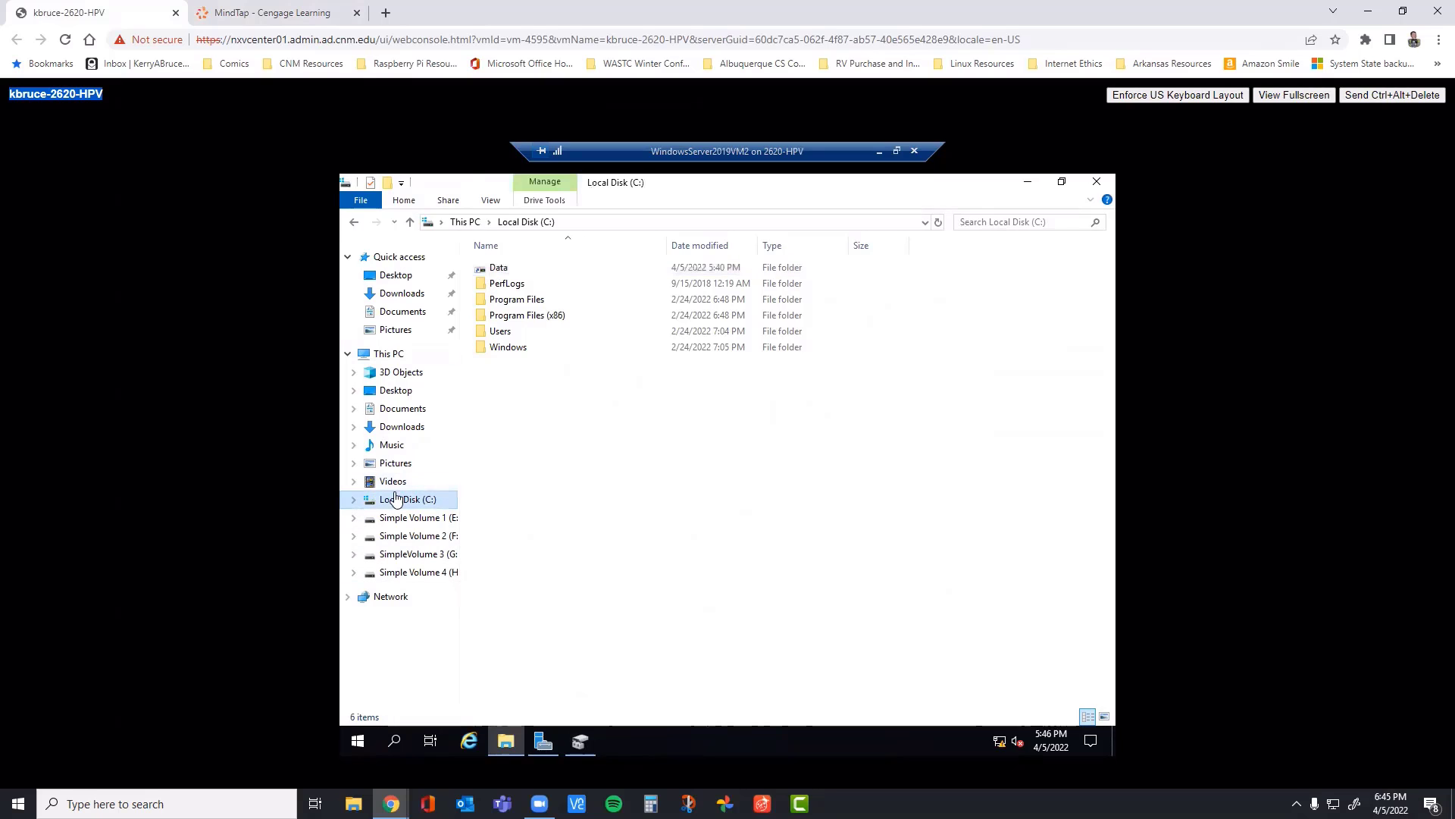
double_click(497, 269)
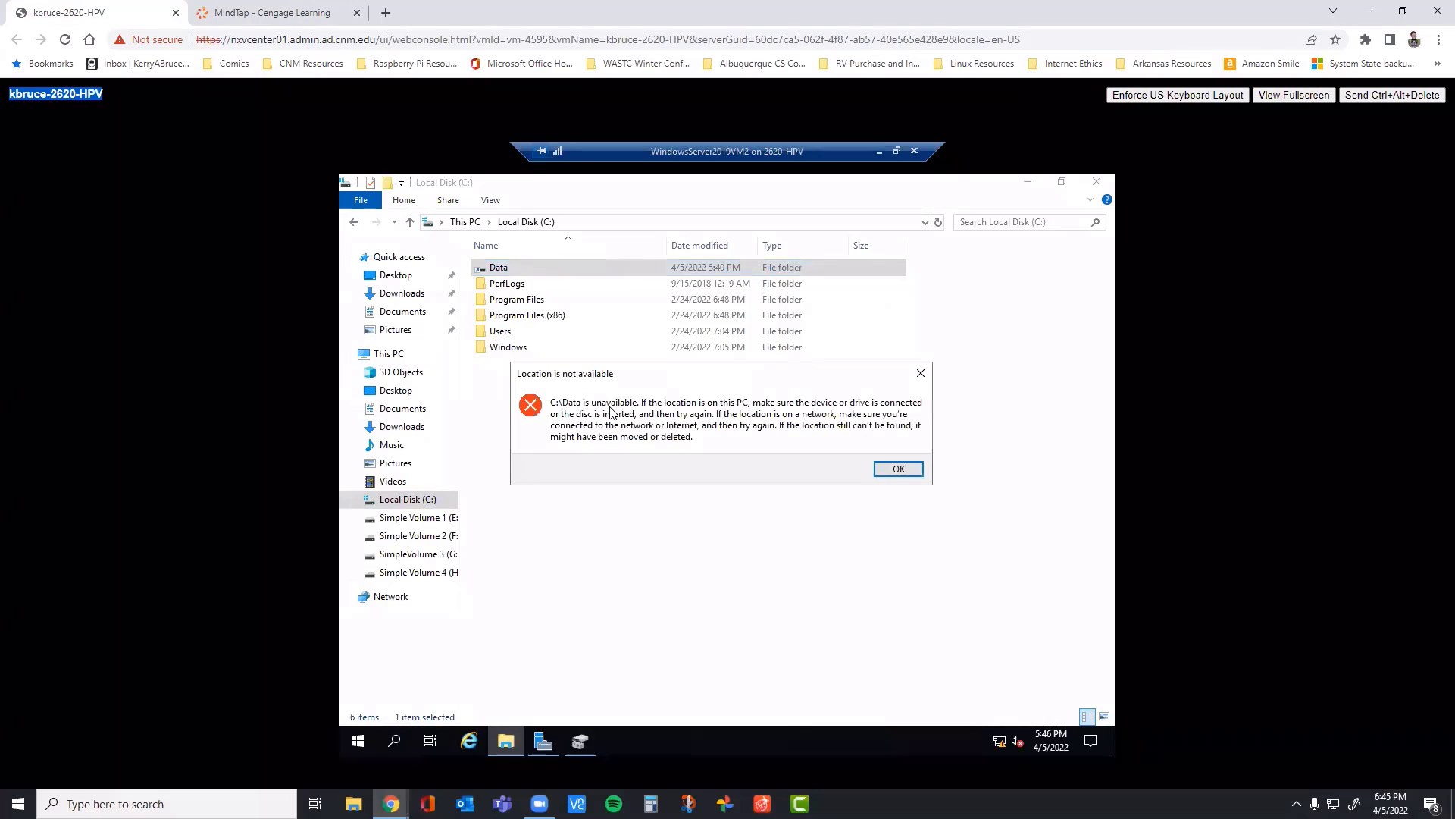
click(918, 372)
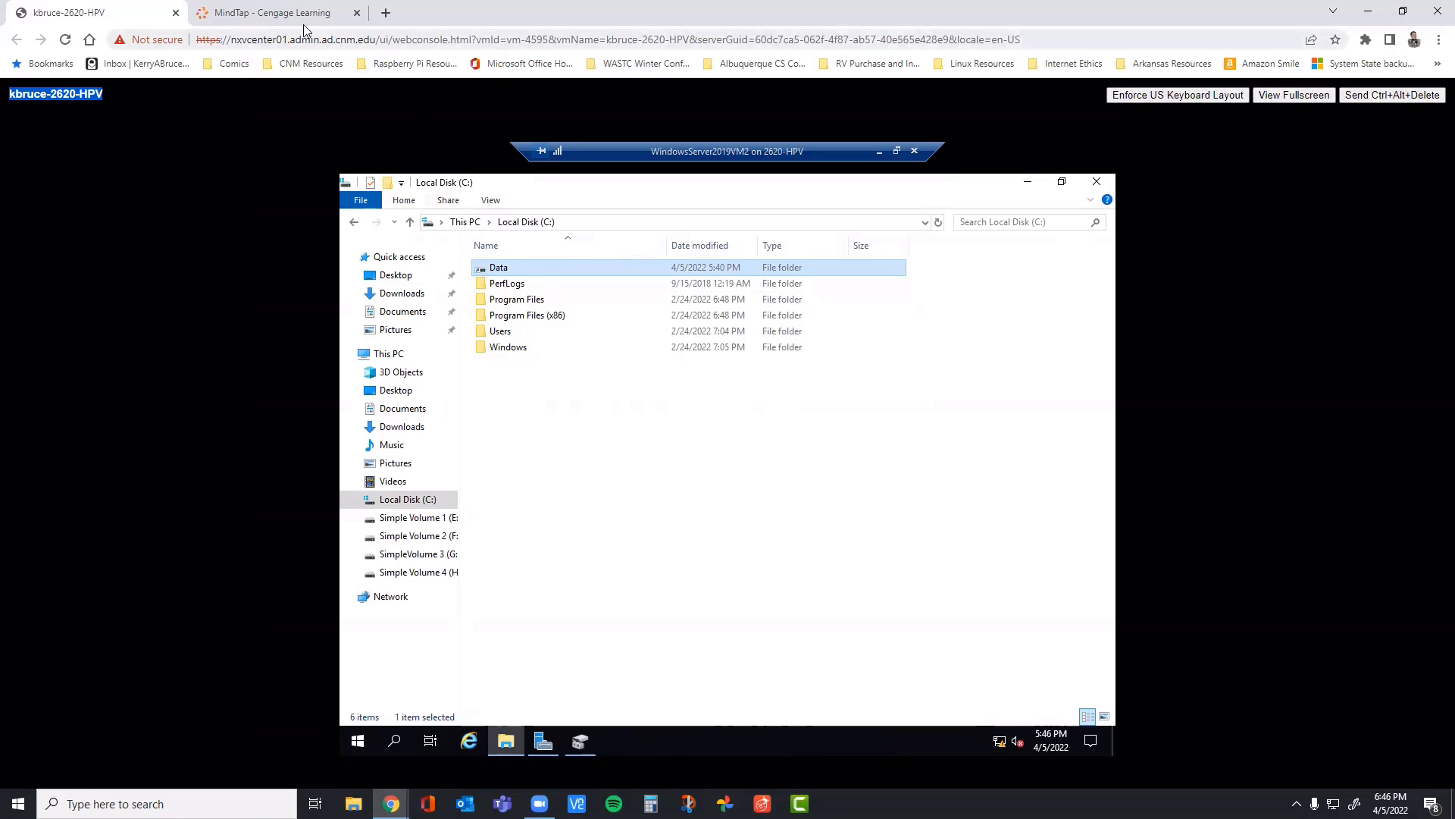
Step: Check step 12 in the book, close the VM's File Explorer, and delete Simple Volume 4 (H:) from Disk 1
click(265, 17)
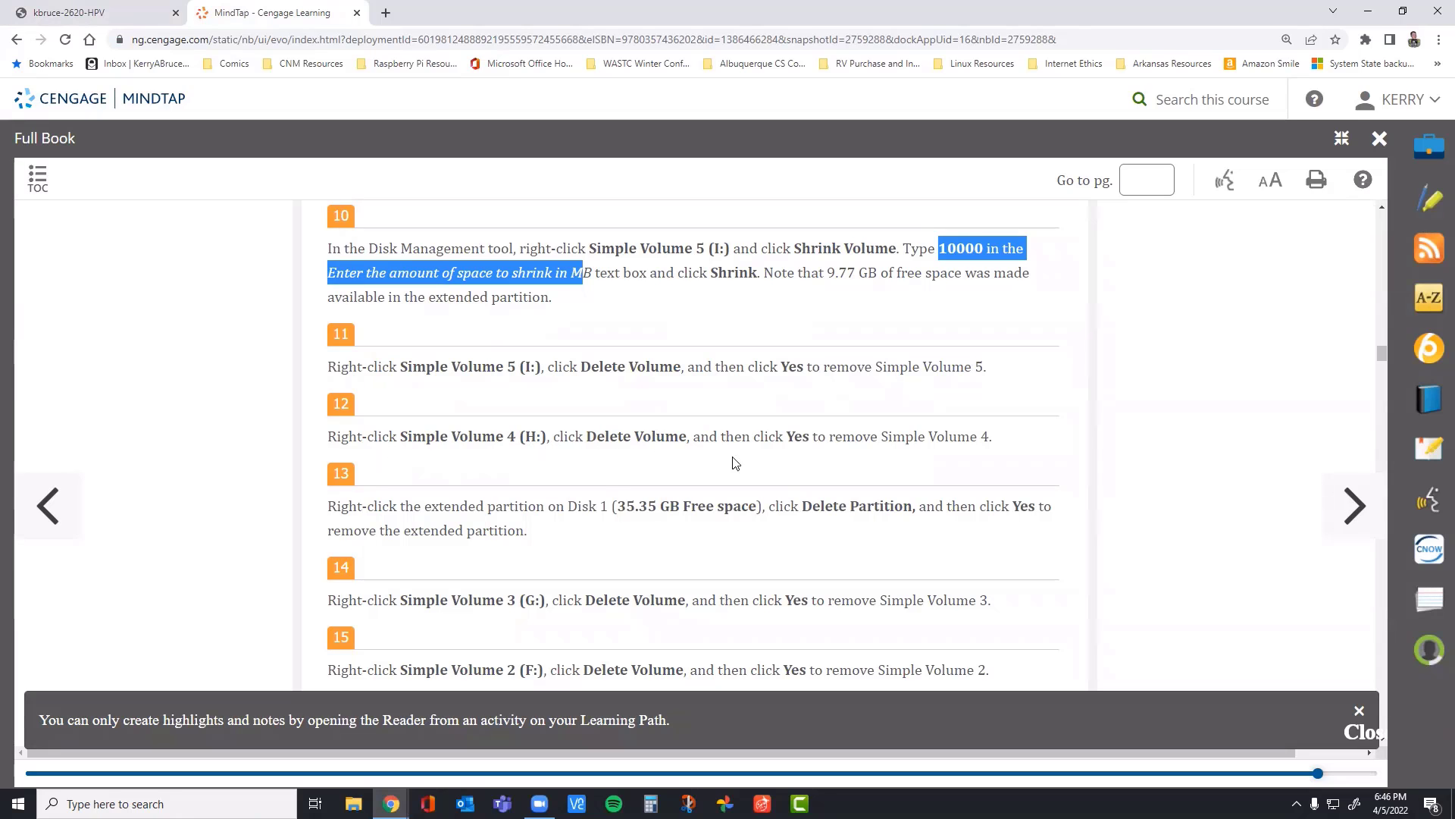
click(144, 13)
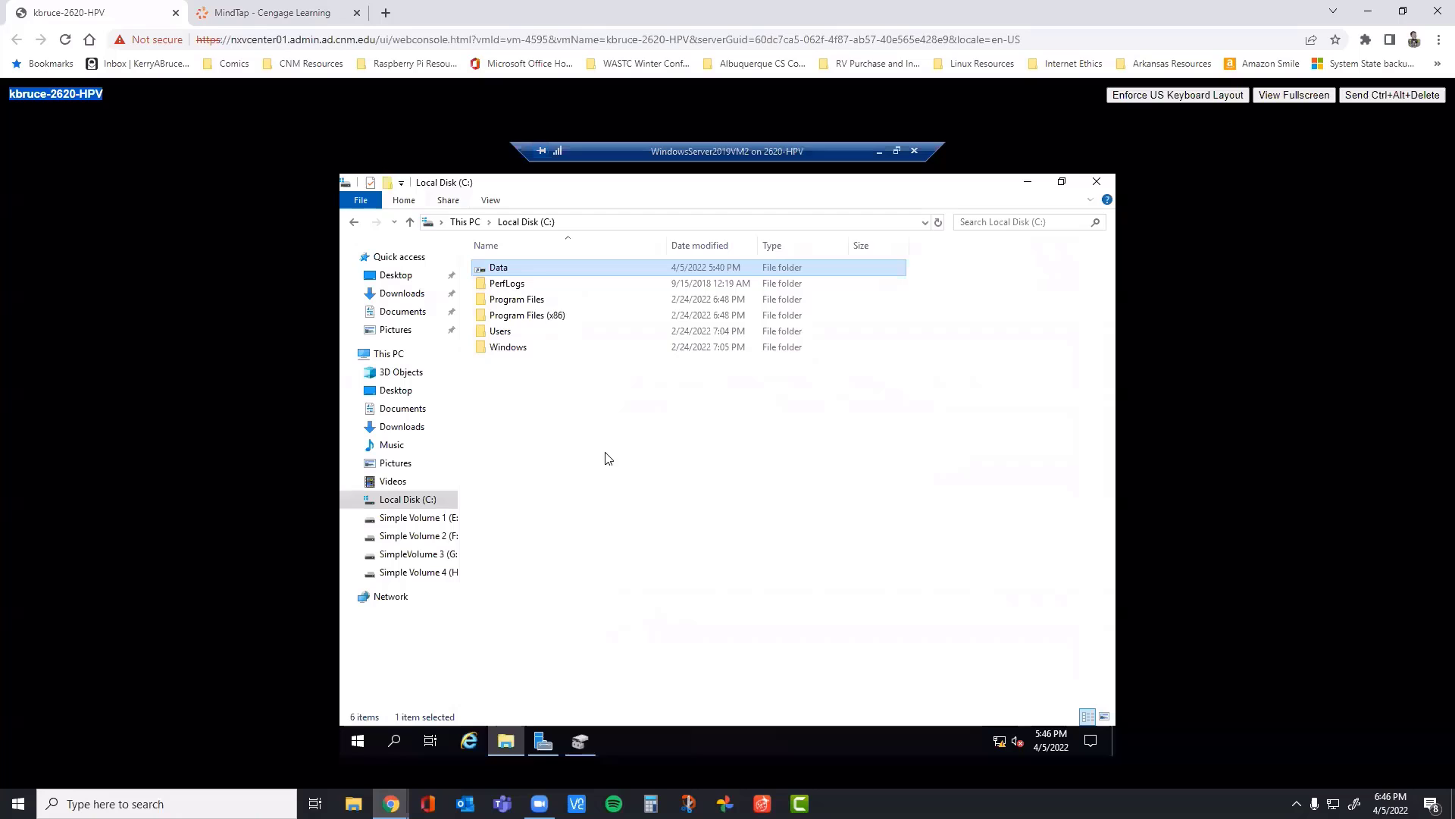
click(1097, 182)
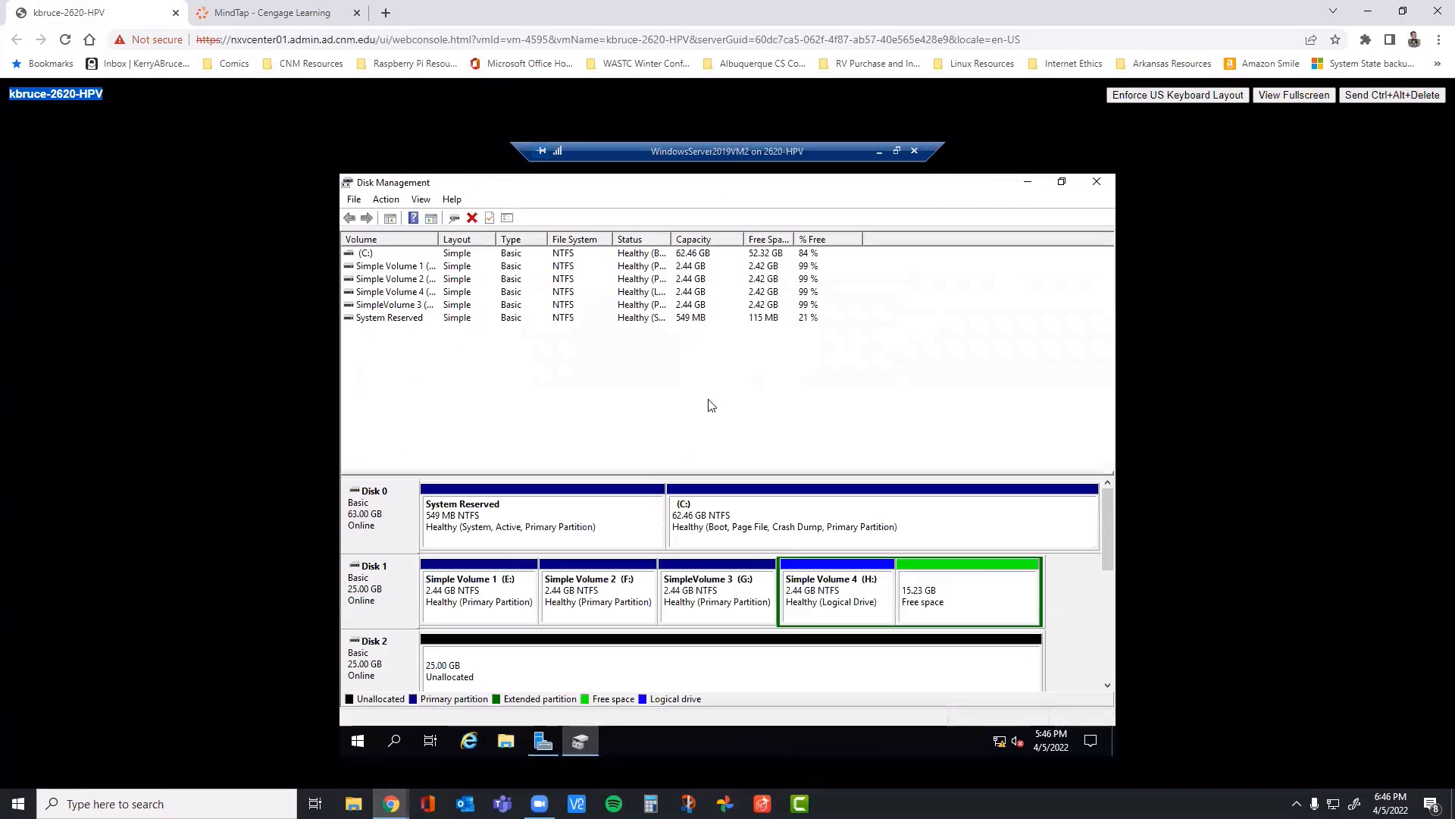
right_click(848, 596)
click(910, 532)
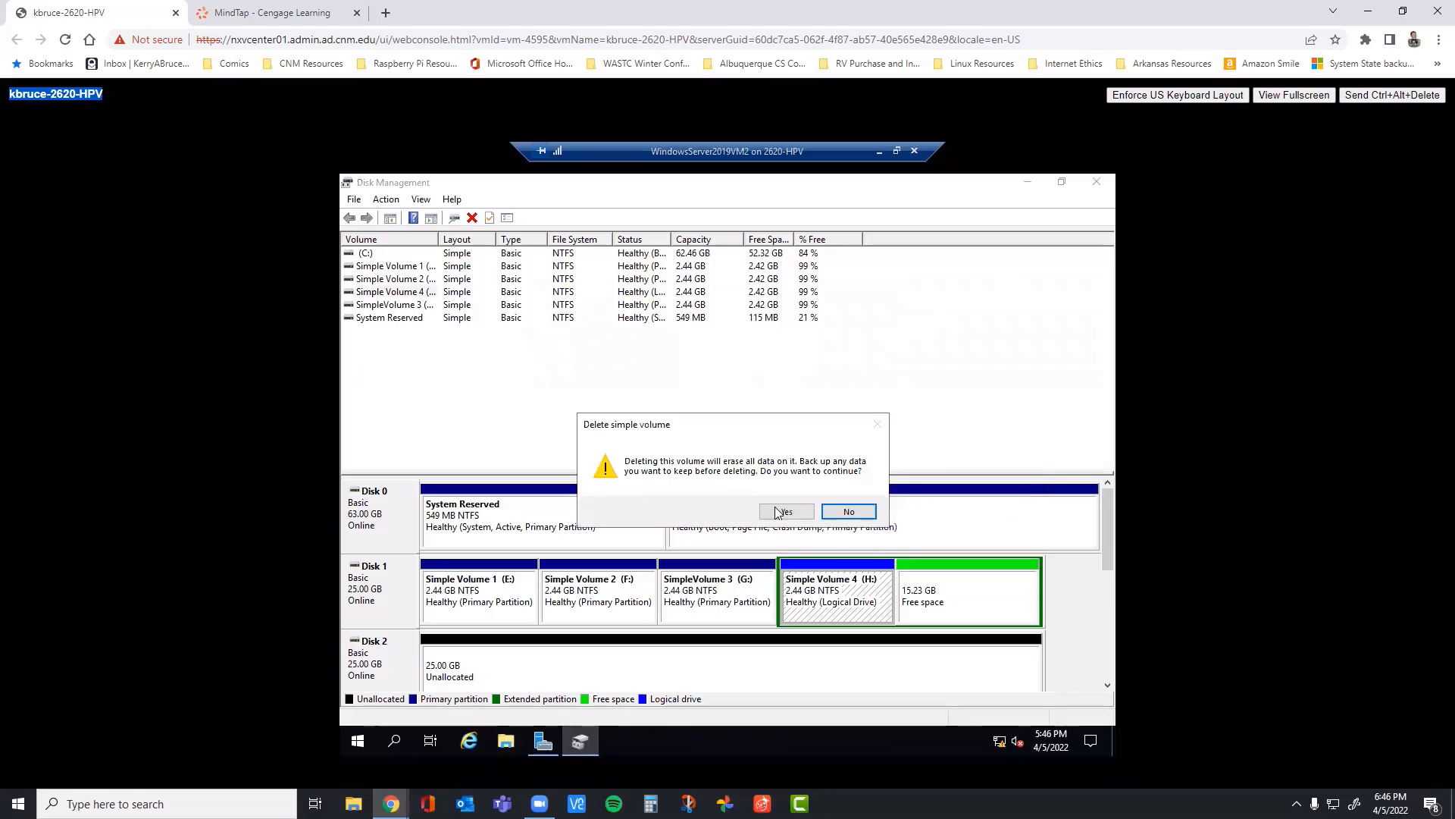
click(778, 513)
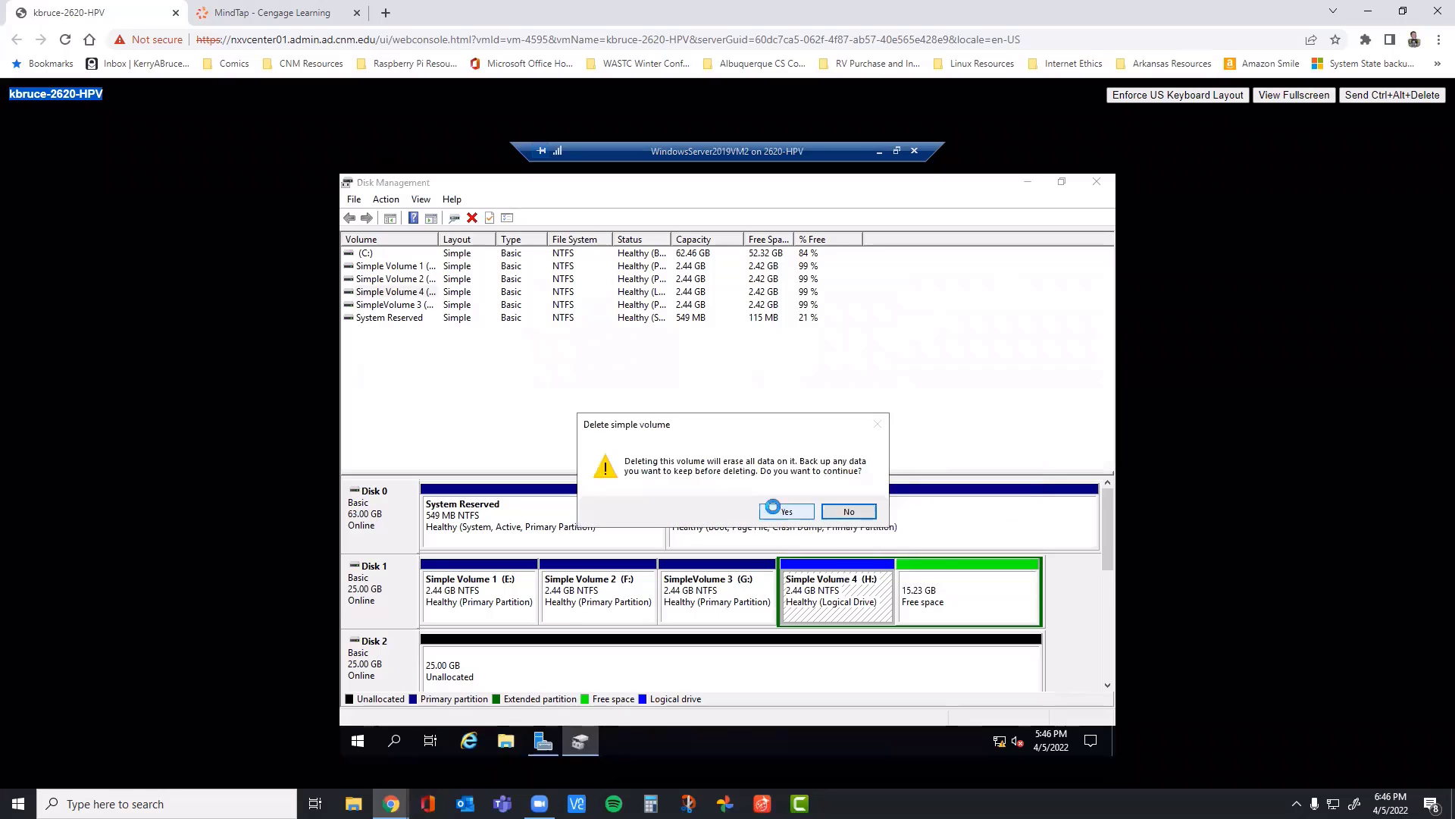
Step: Read step 13 in the book, and delete the emptied extended partition on Disk 1 in the VM
click(220, 10)
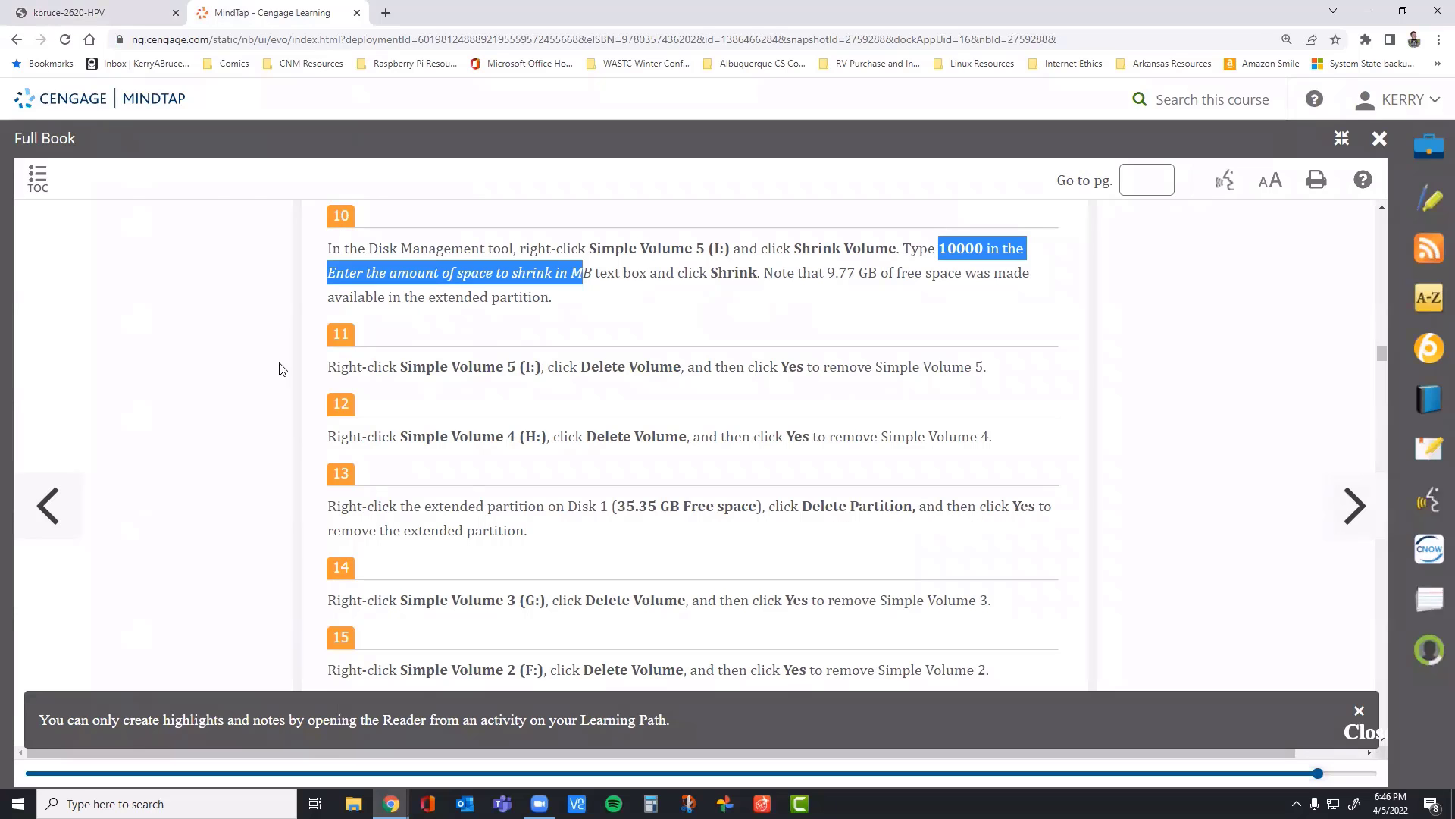
click(119, 17)
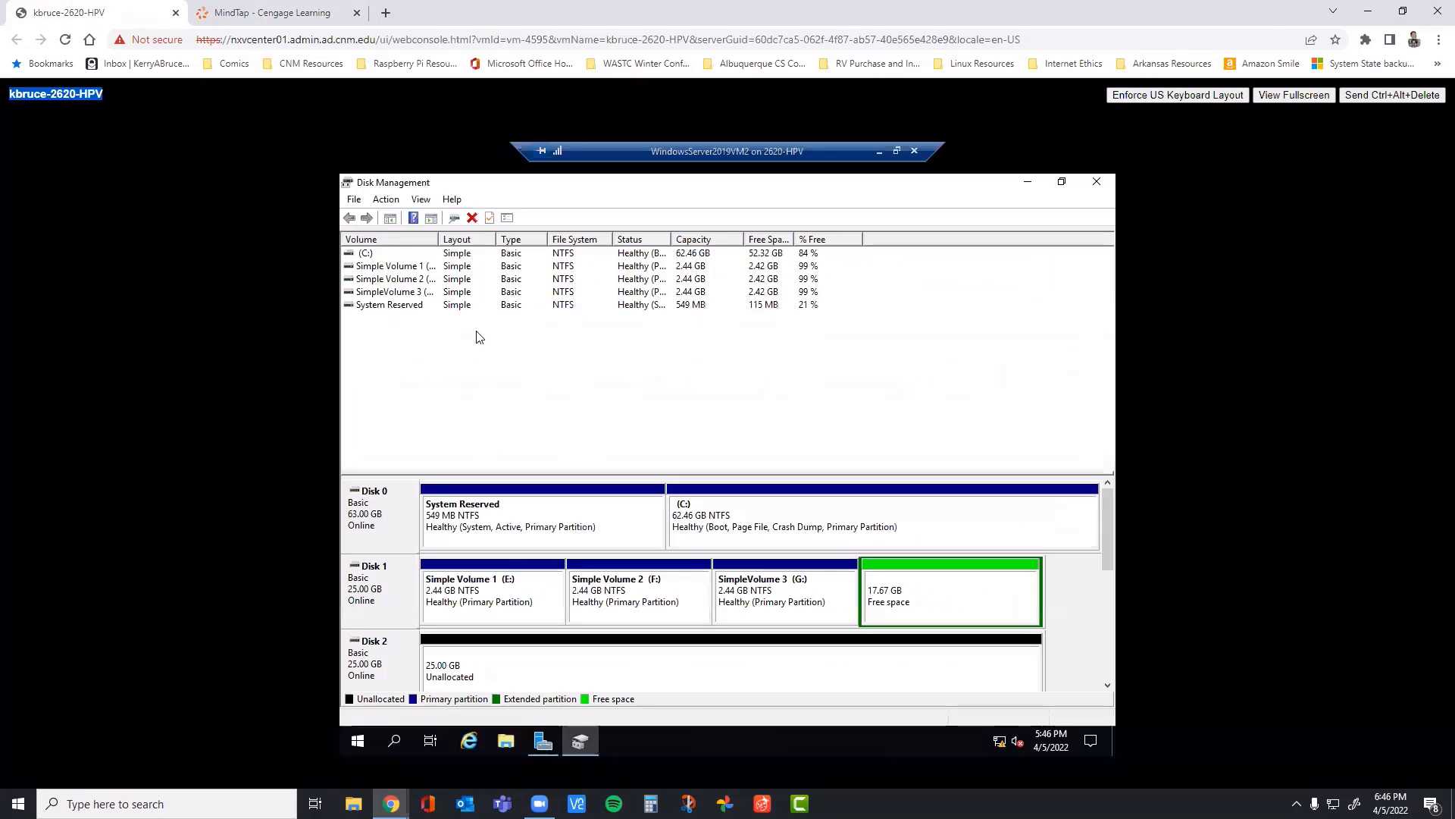
right_click(947, 589)
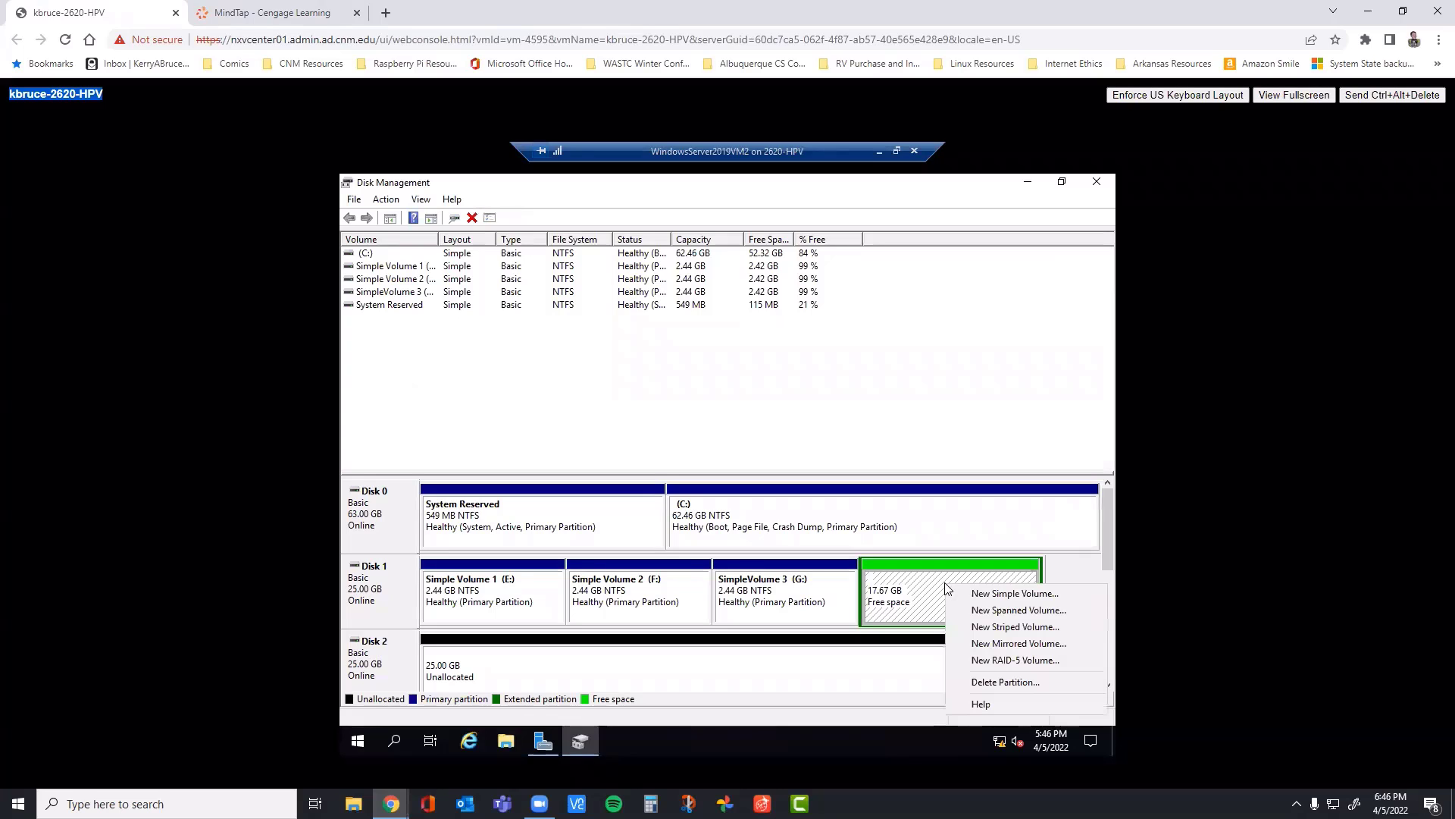
click(1006, 684)
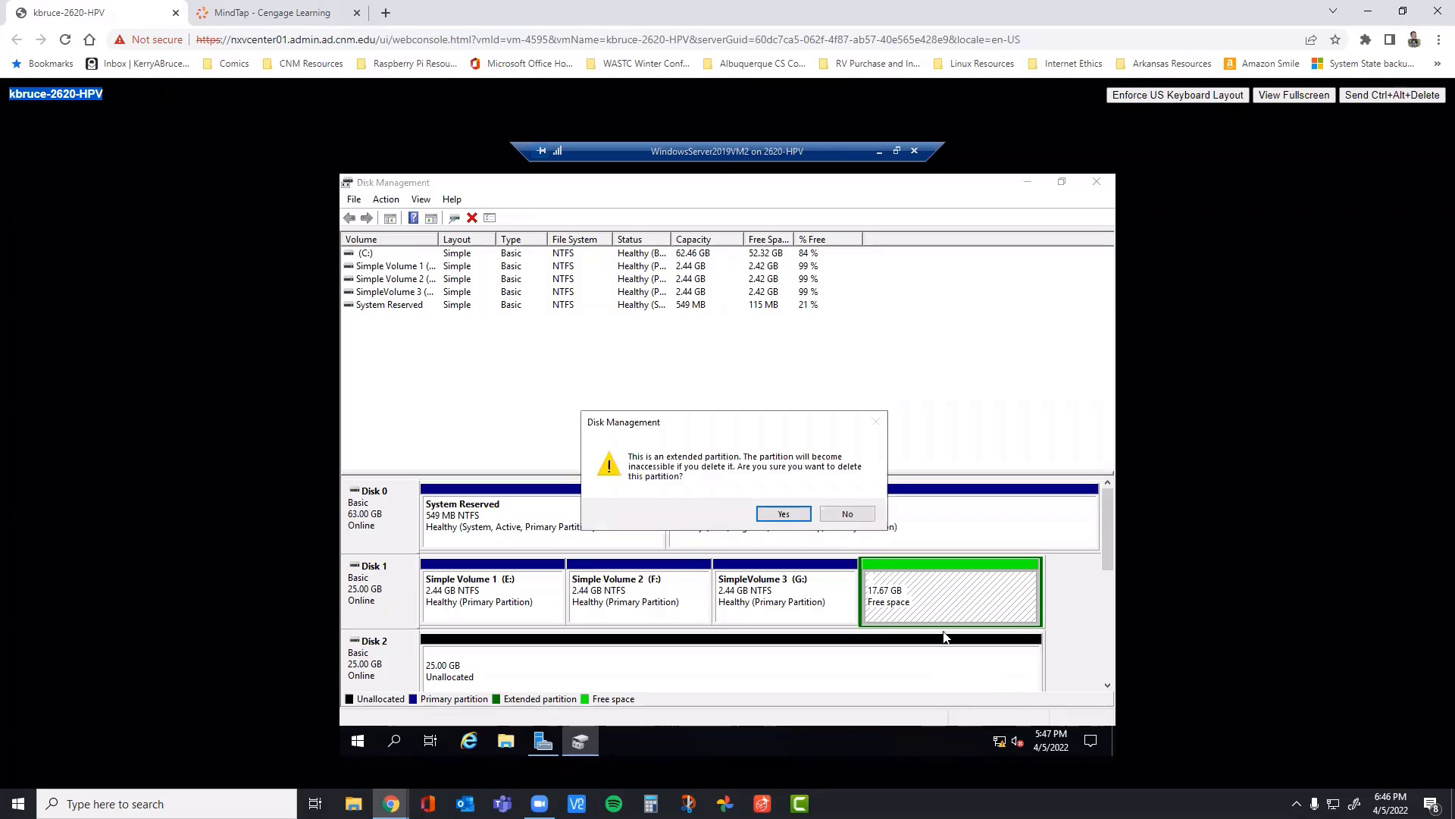
click(781, 515)
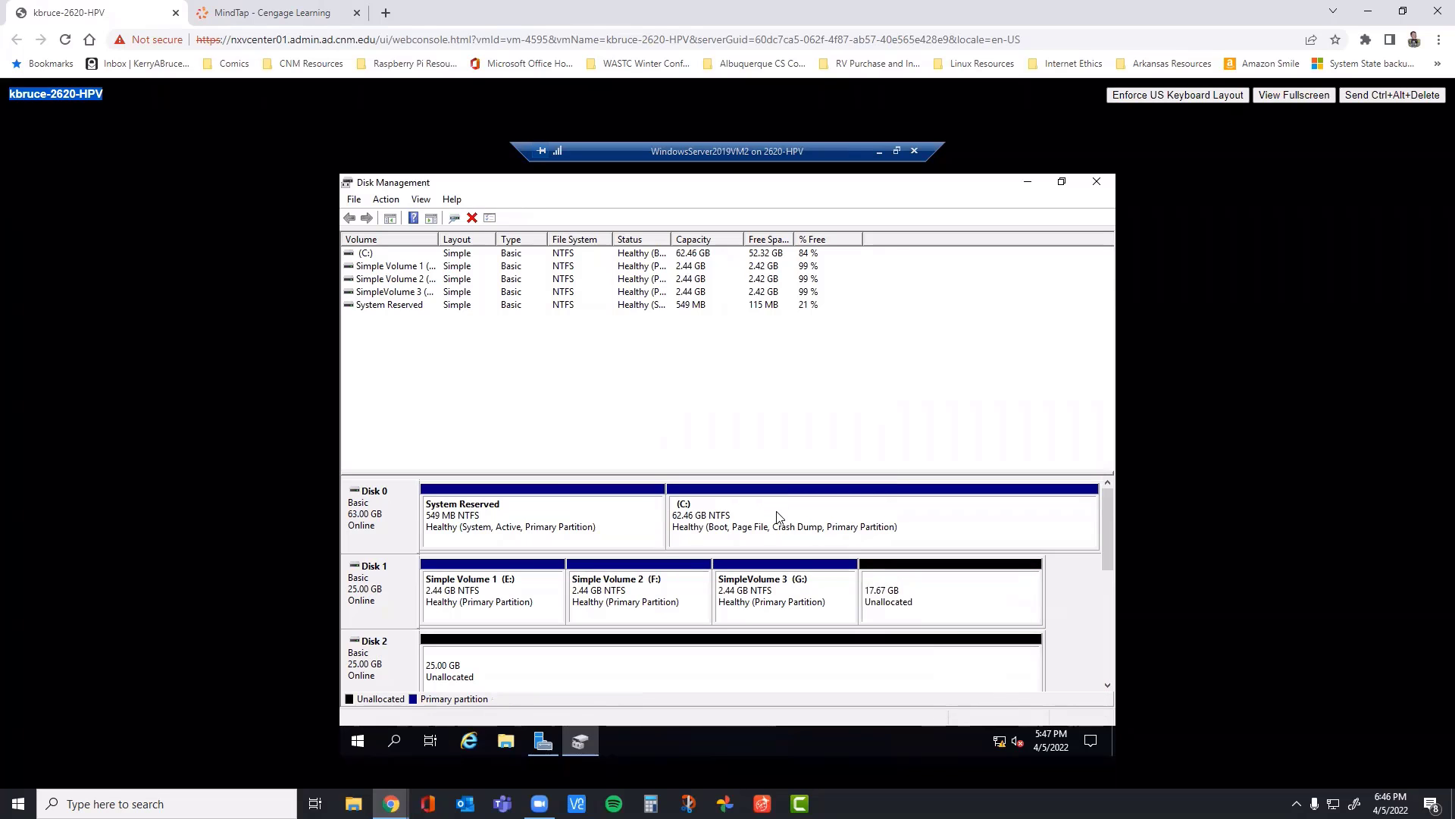
Step: Read steps 14 to 16 in the book, and delete SimpleVolume 3 (G:) from Disk 1 in the VM
click(297, 13)
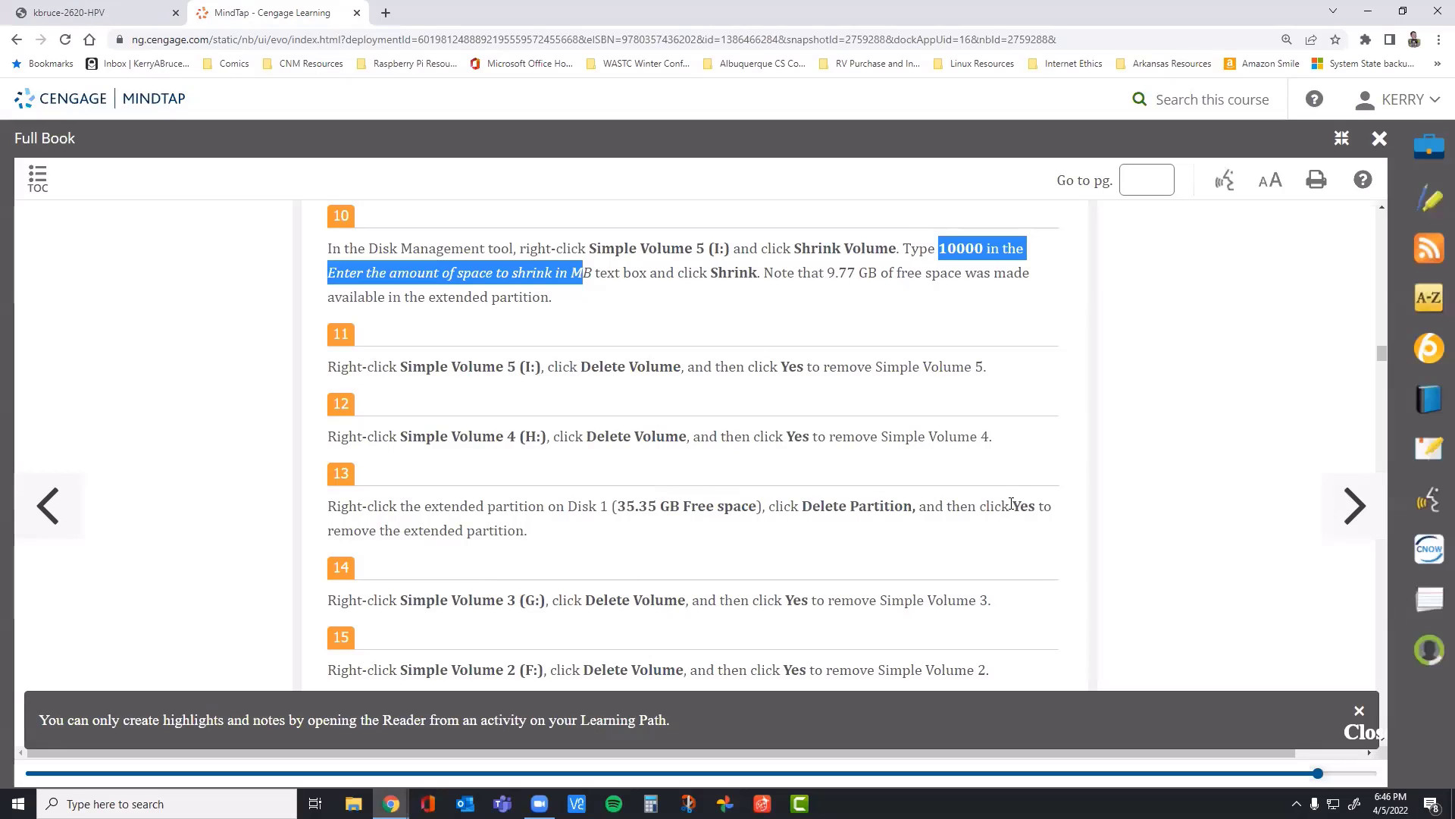
scroll(420, 549, down, 1)
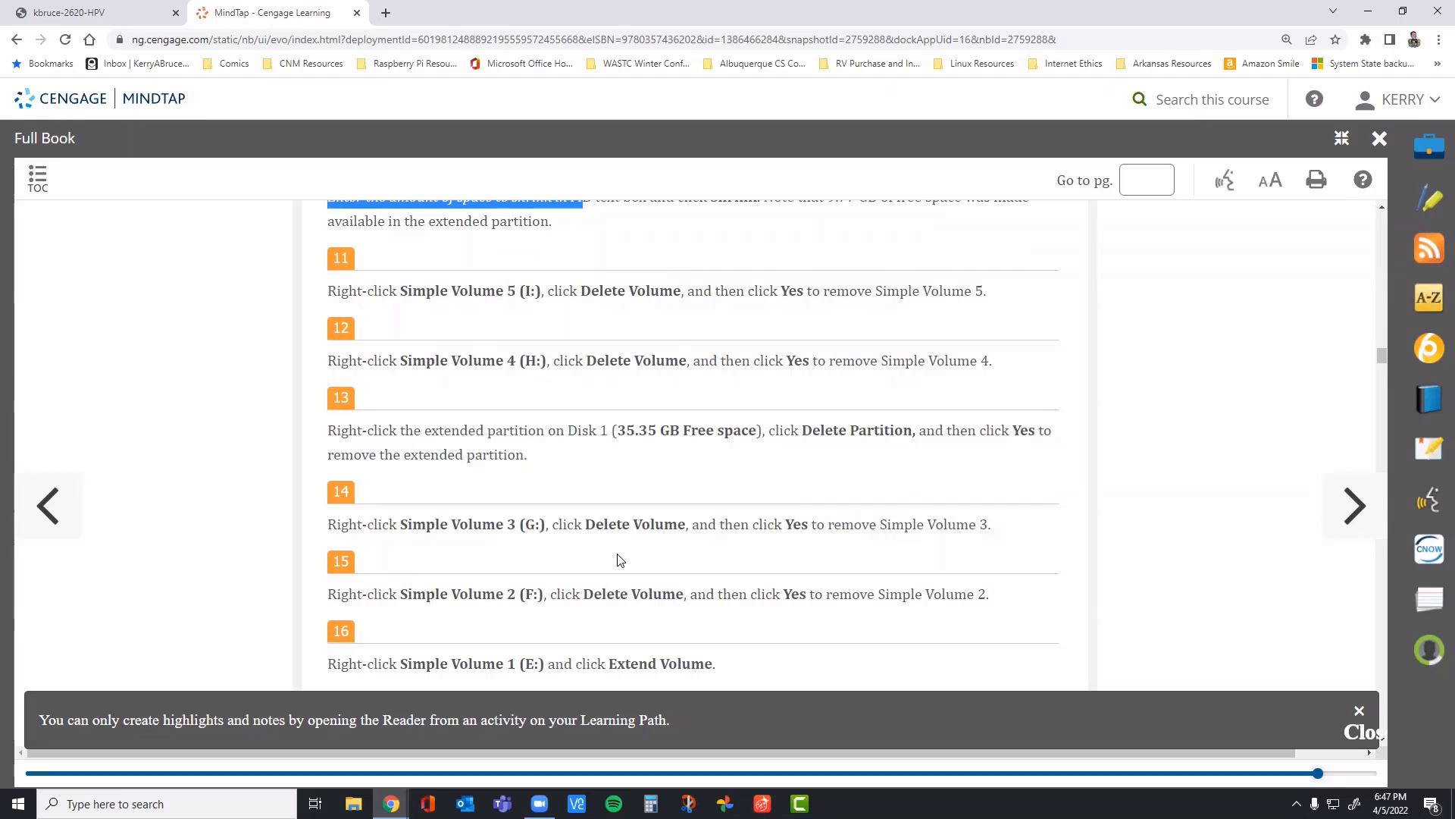
scroll(507, 535, down, 1)
scroll(659, 521, down, 2)
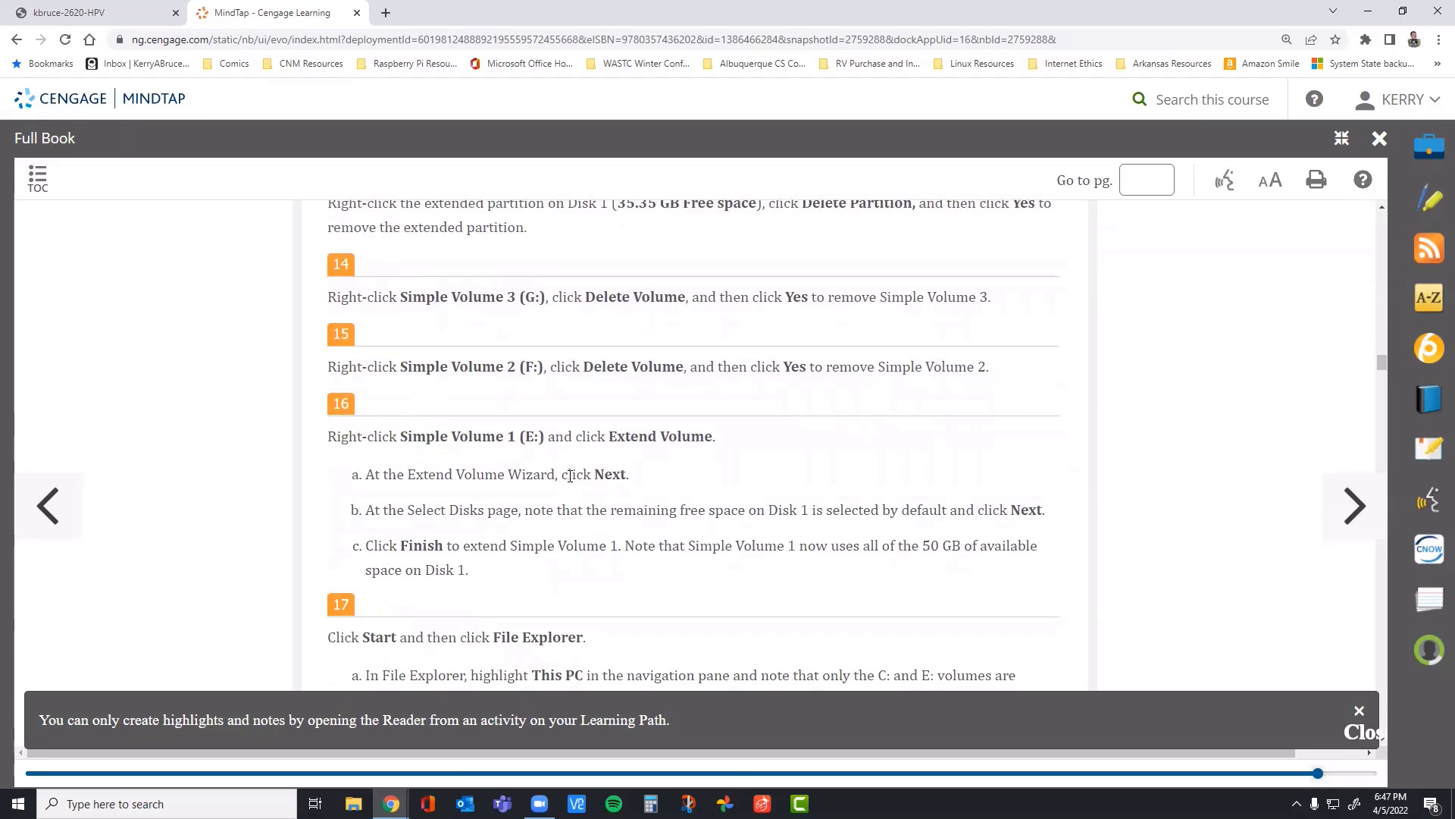
scroll(538, 455, up, 2)
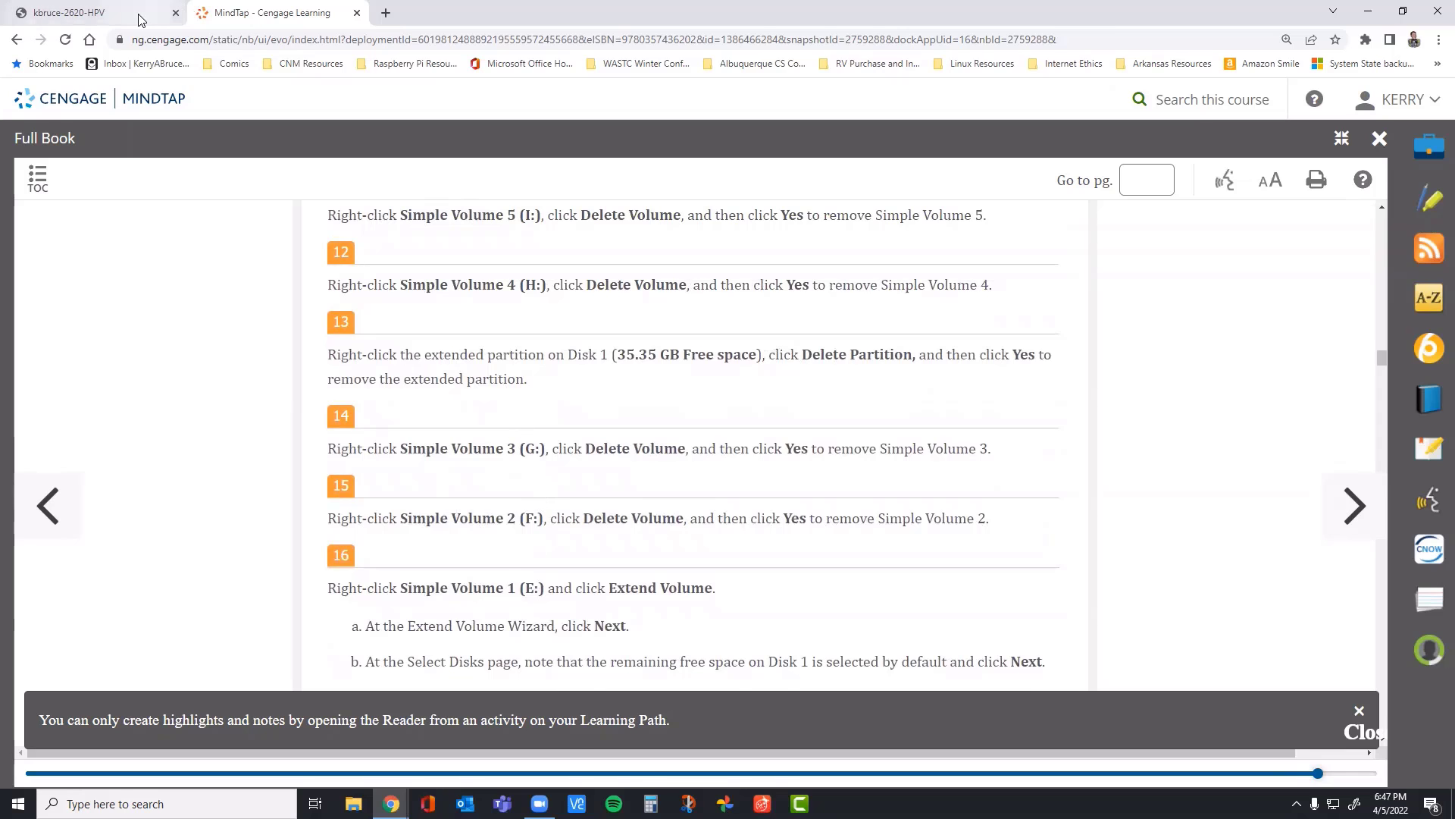
click(106, 12)
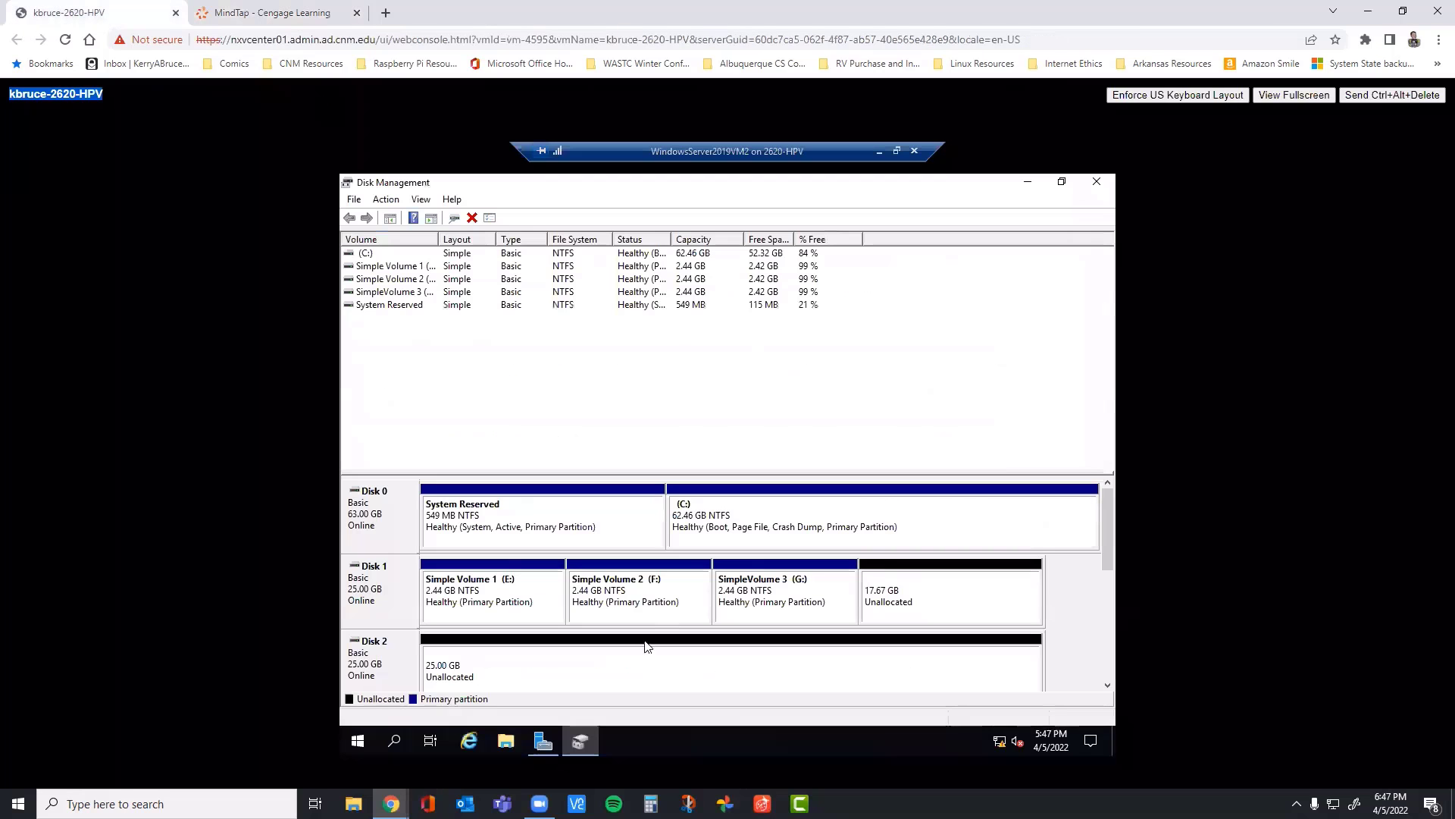
right_click(793, 595)
click(818, 539)
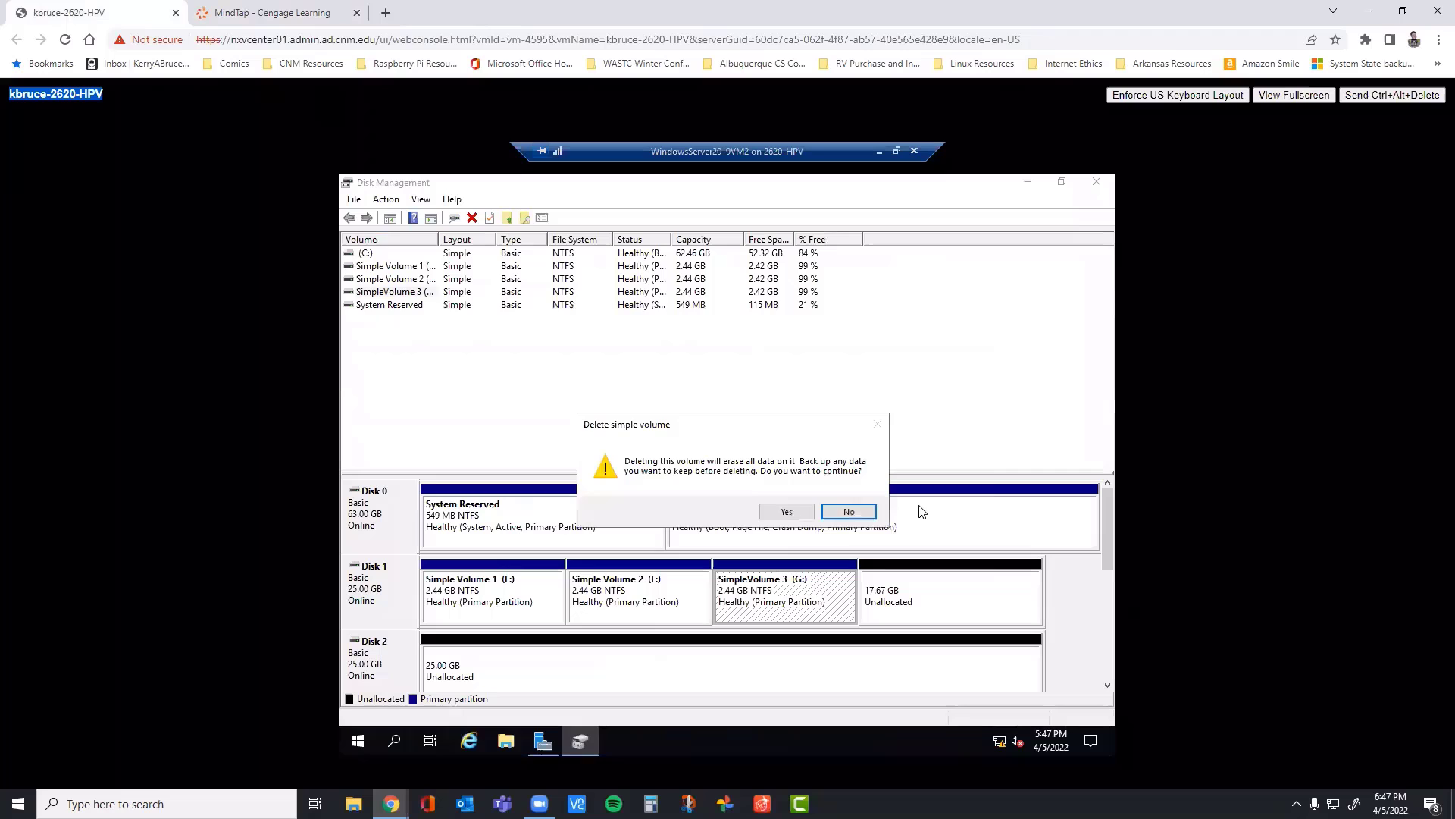
click(786, 512)
Step: Delete Simple Volume 2 (F:) from Disk 1
right_click(653, 589)
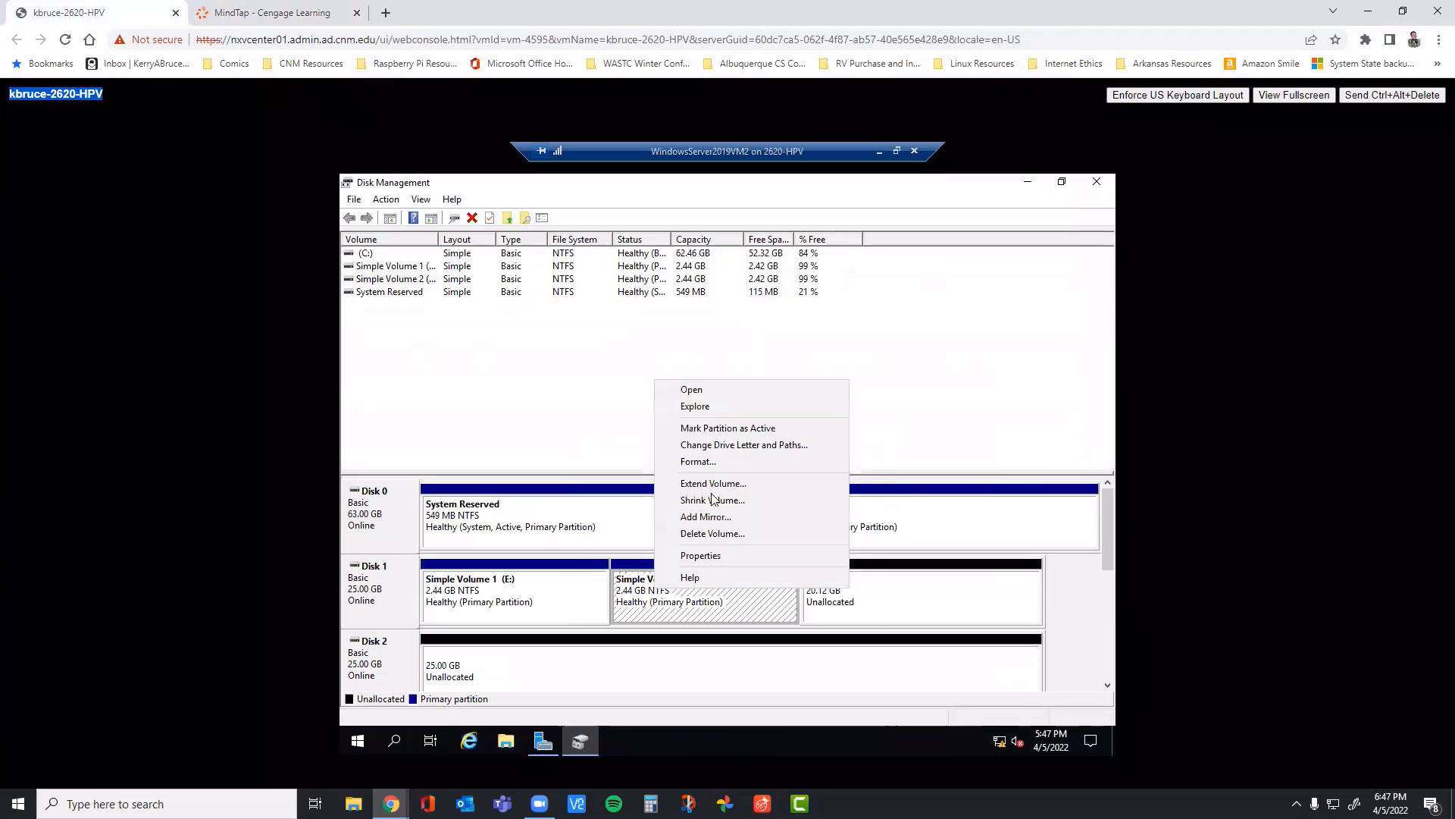
click(710, 535)
click(785, 512)
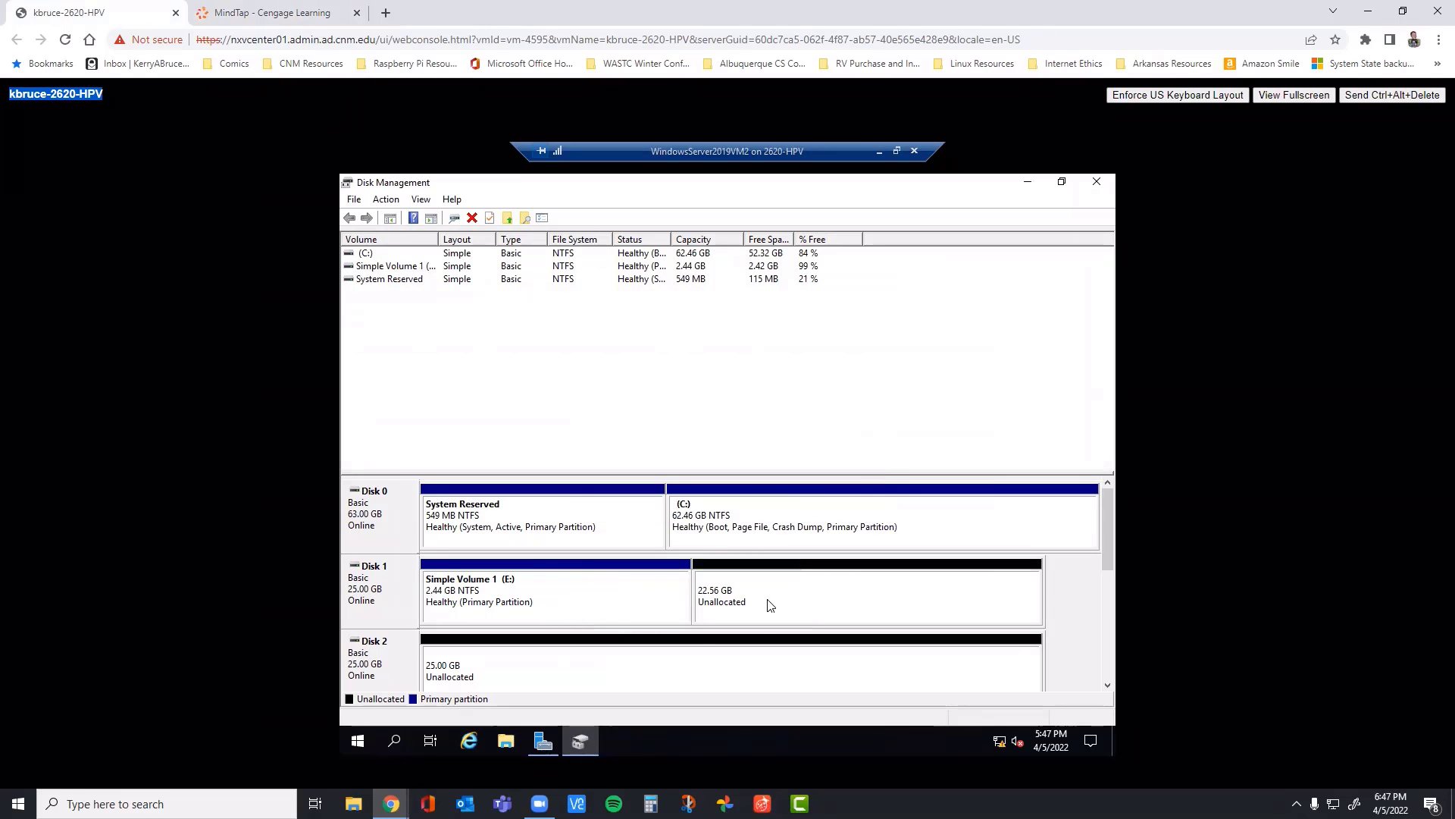
Step: Read the Extend Volume instructions in step 16 of the book and highlight the note about Disk 1's remaining free space
click(285, 13)
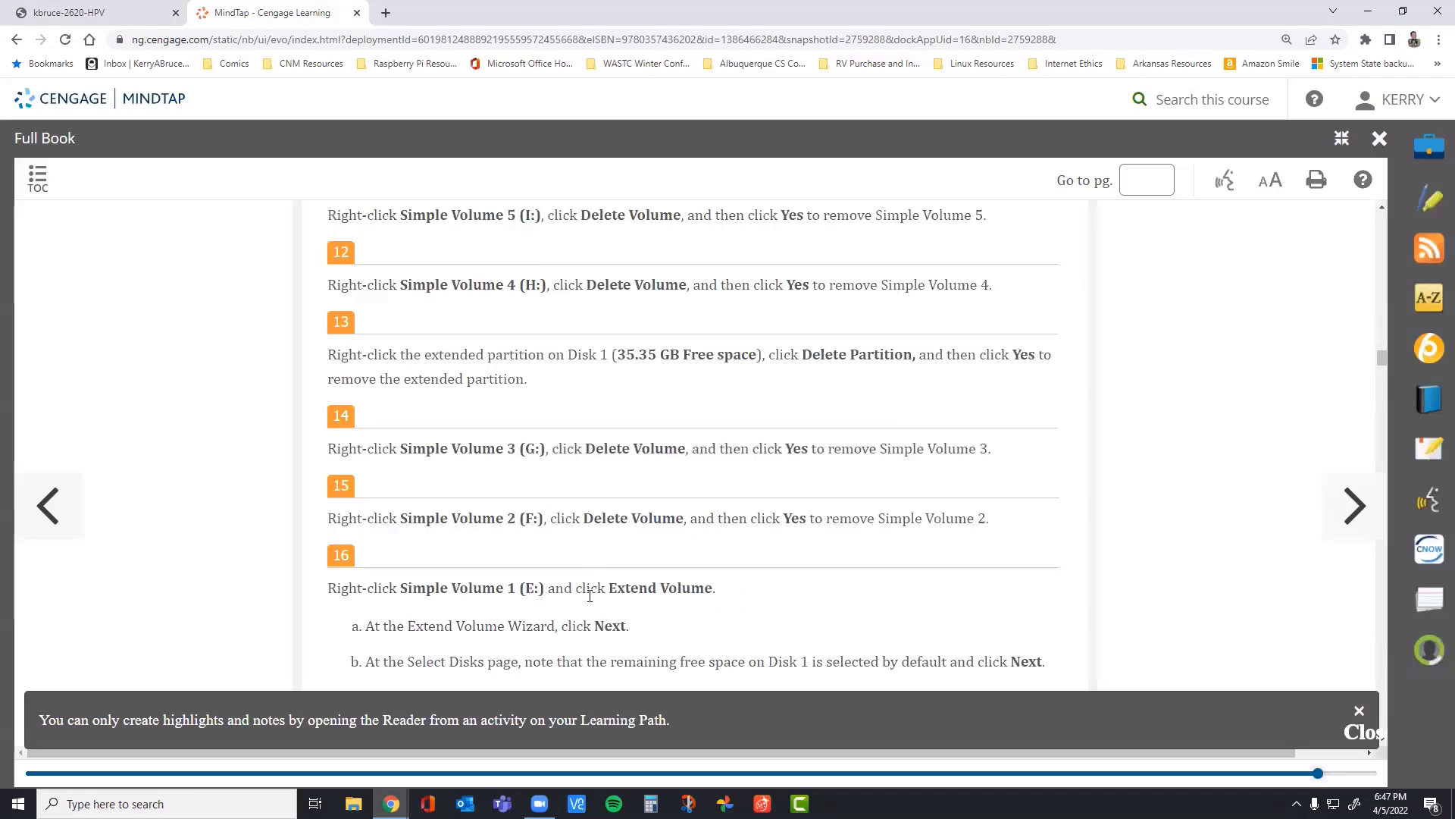
scroll(512, 416, down, 2)
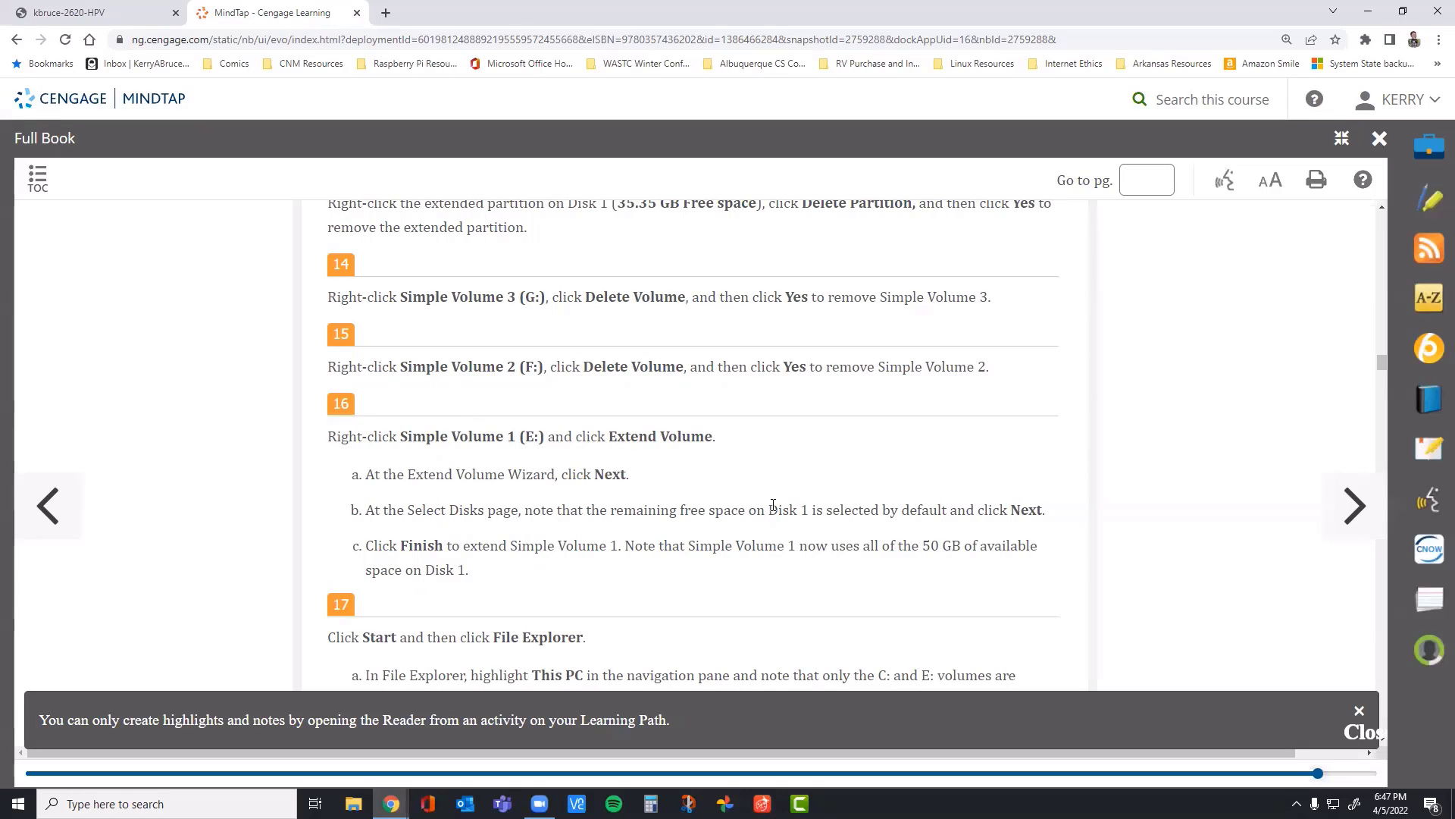
drag(966, 510, 611, 510)
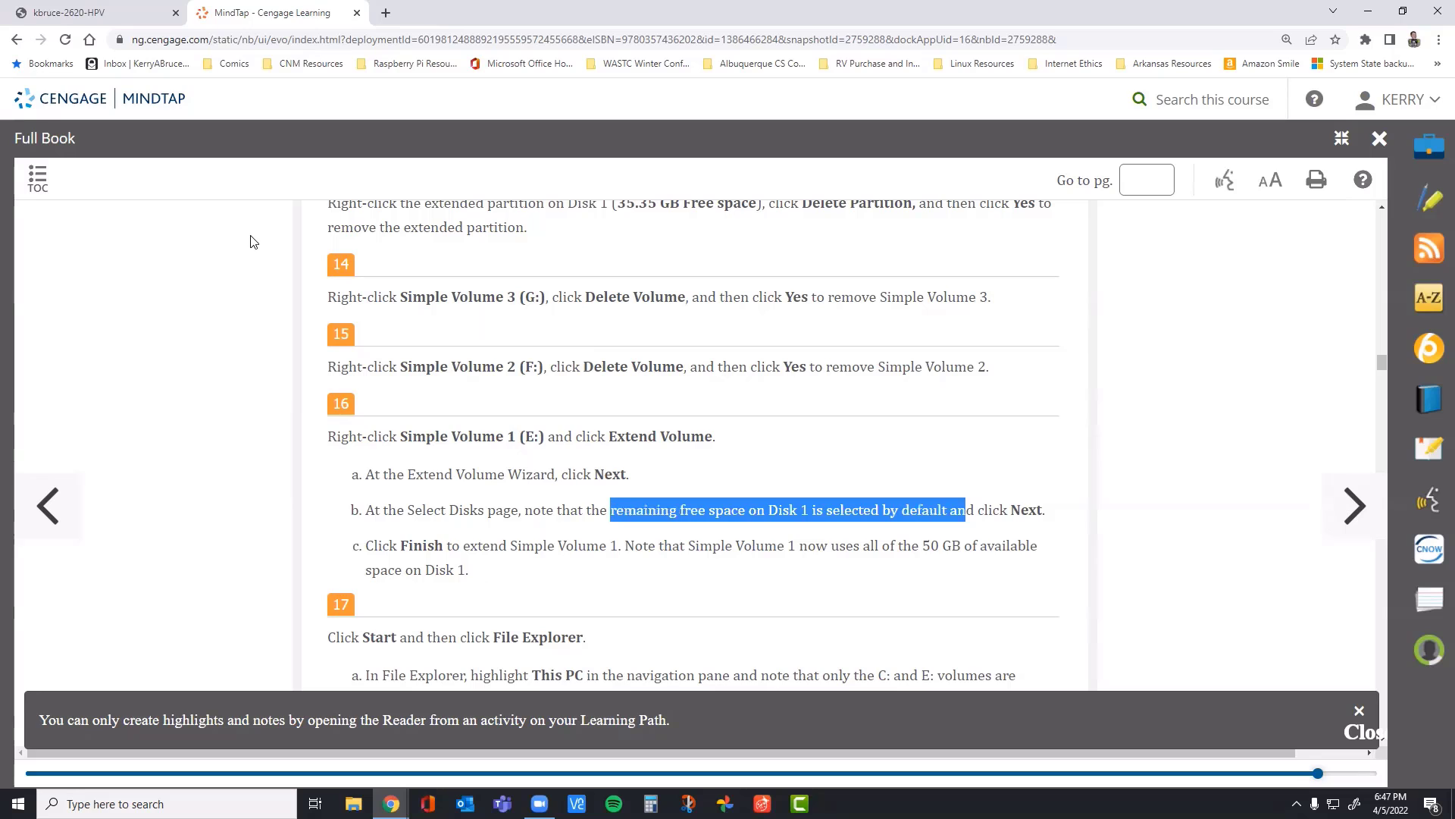
Step: Return to the VM and extend Simple Volume 1 (E:) with the default 23097 MB of free space on Disk 1
click(135, 16)
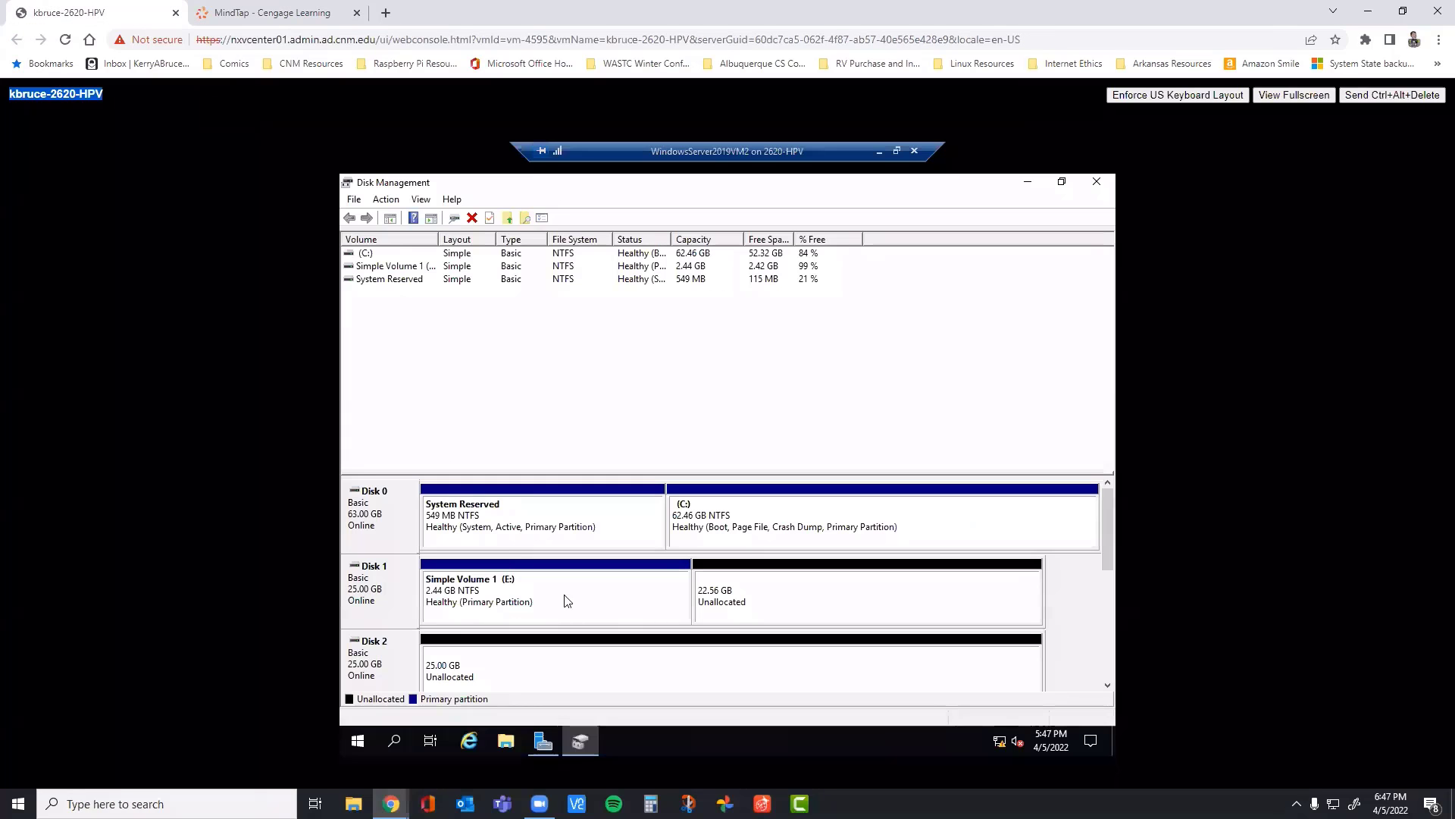
right_click(586, 604)
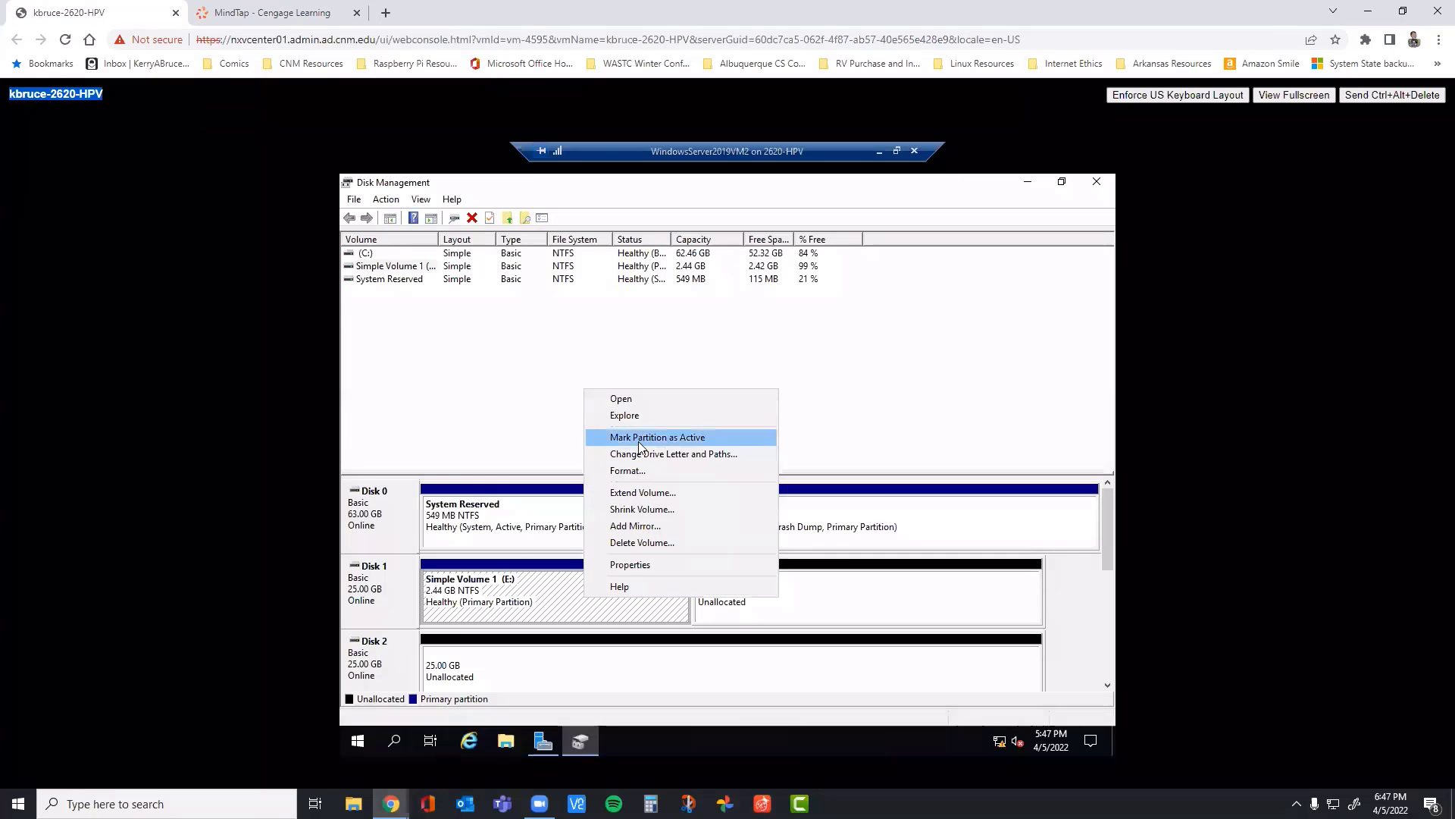
click(640, 496)
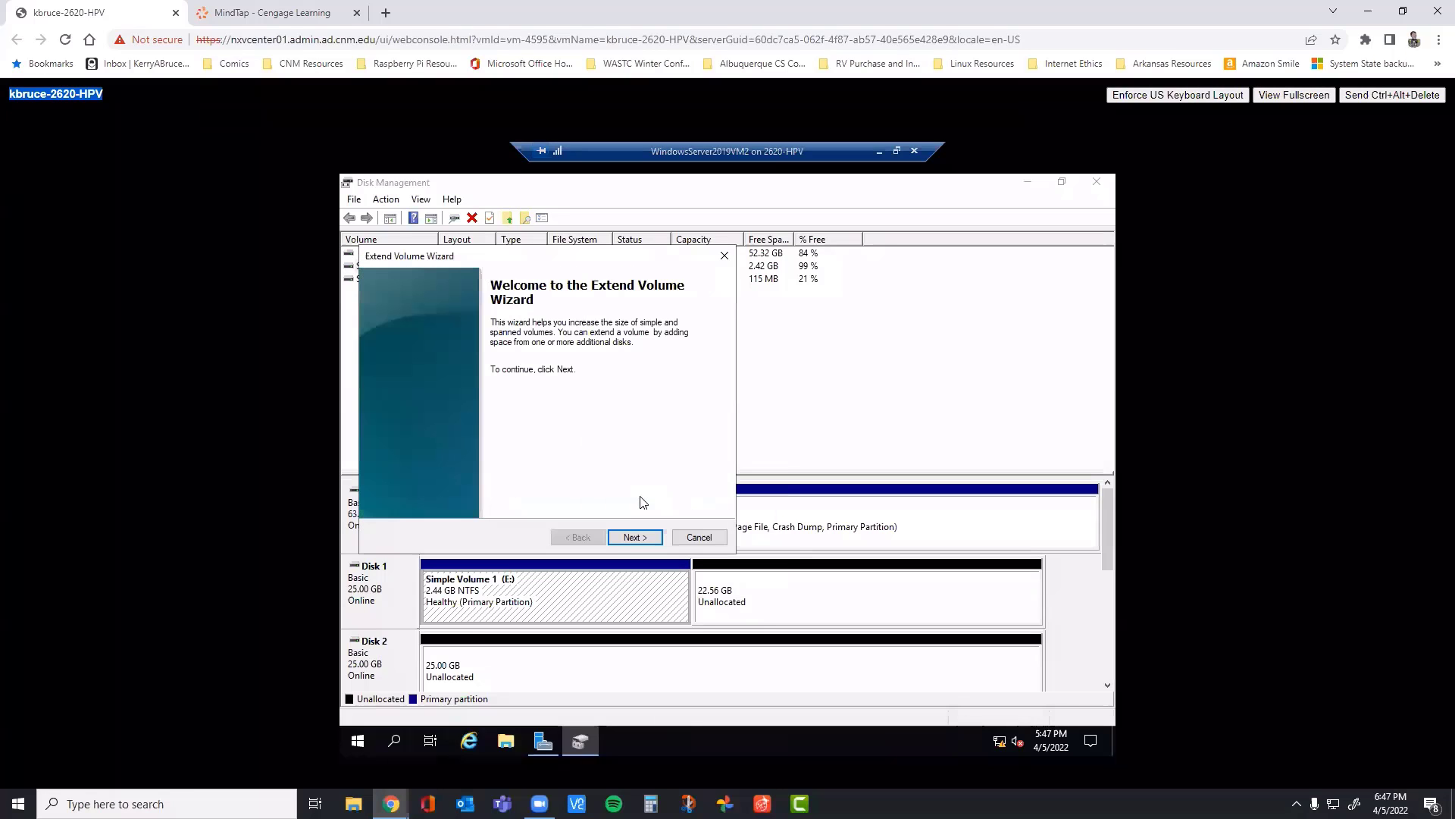
click(623, 537)
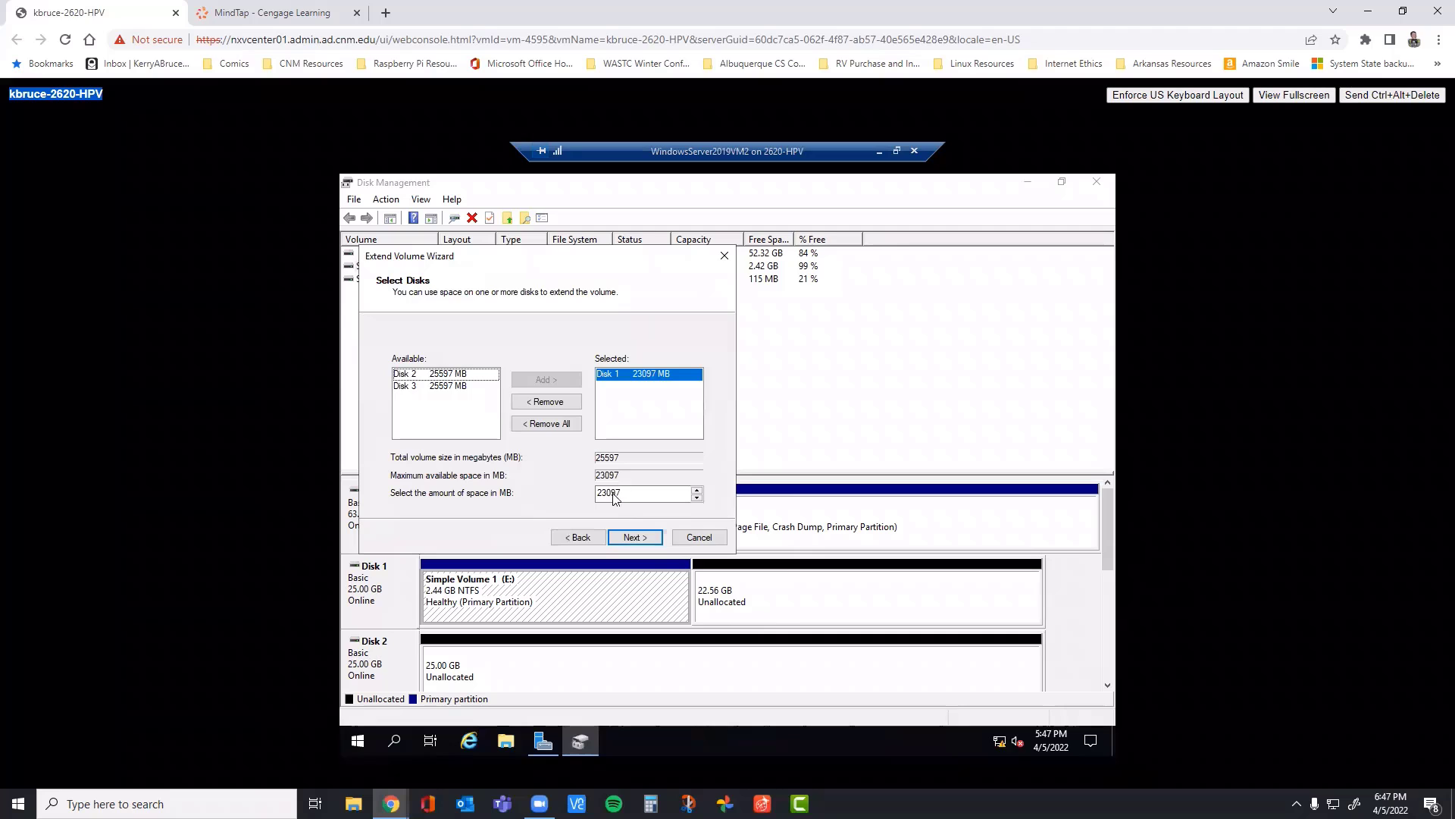
click(640, 537)
click(637, 537)
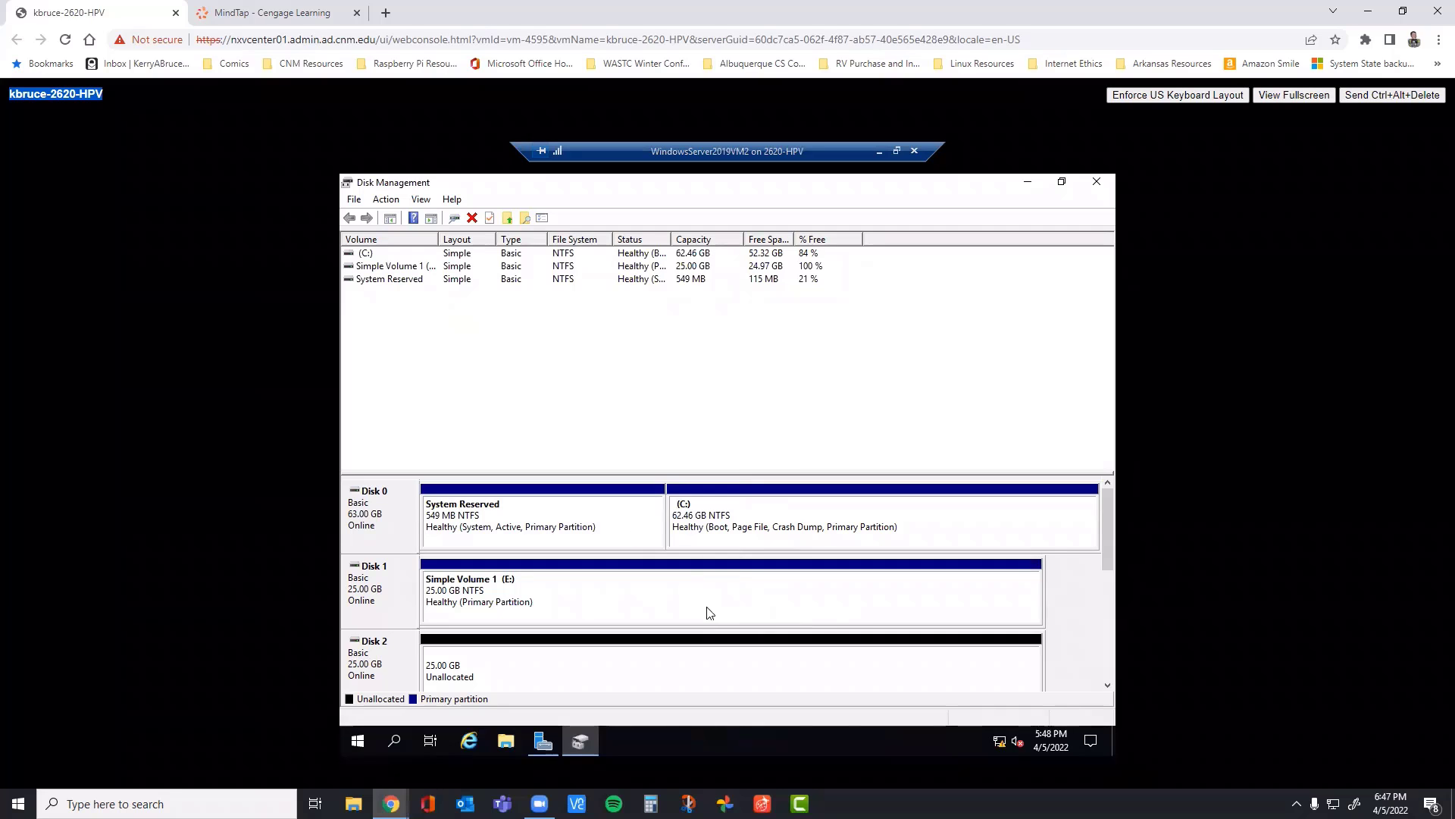
Step: Check the extended volume against step 16 in the MindTap book, and read steps 17 and 18
click(293, 13)
scroll(605, 576, up, 3)
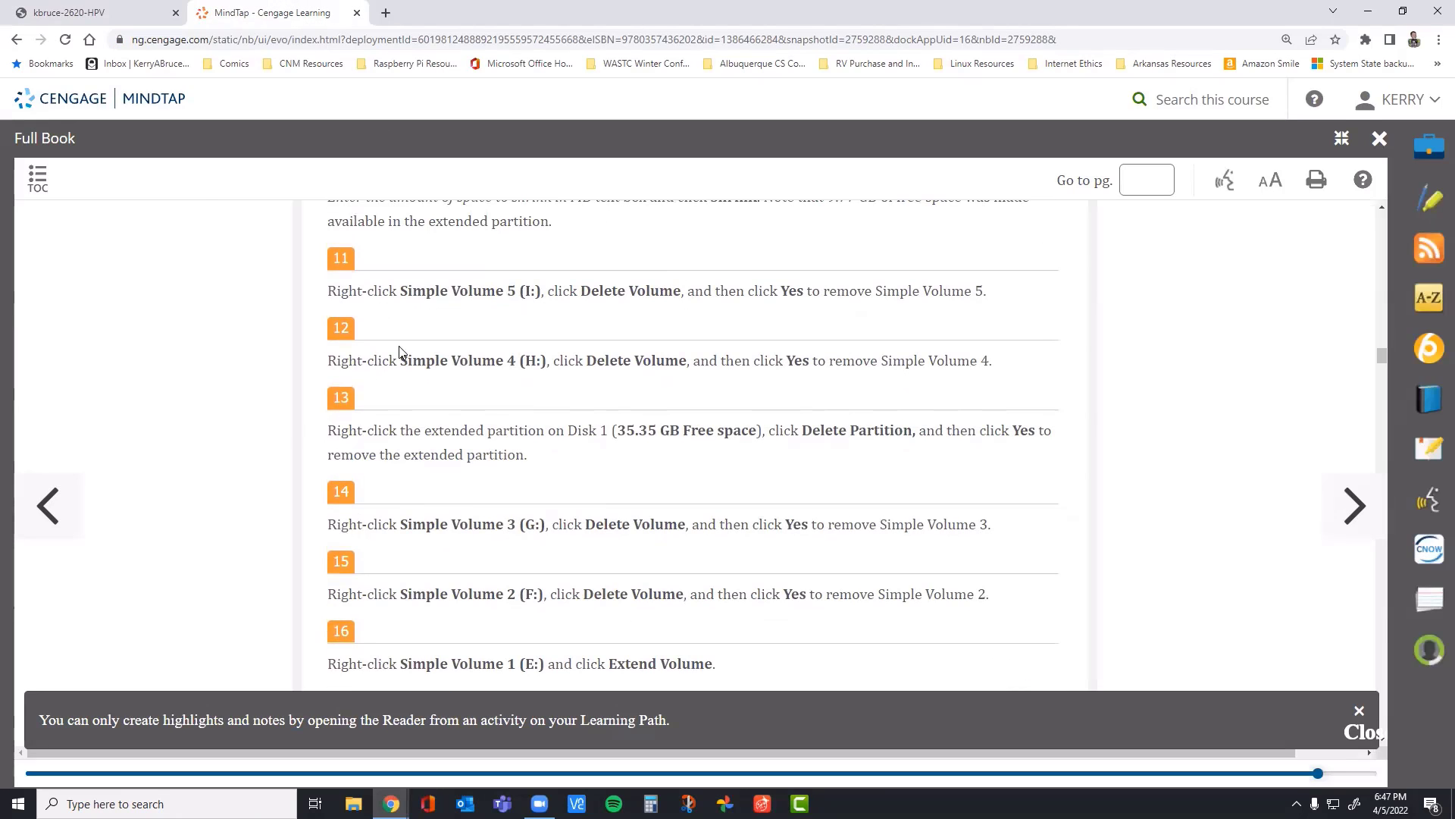
scroll(368, 389, down, 5)
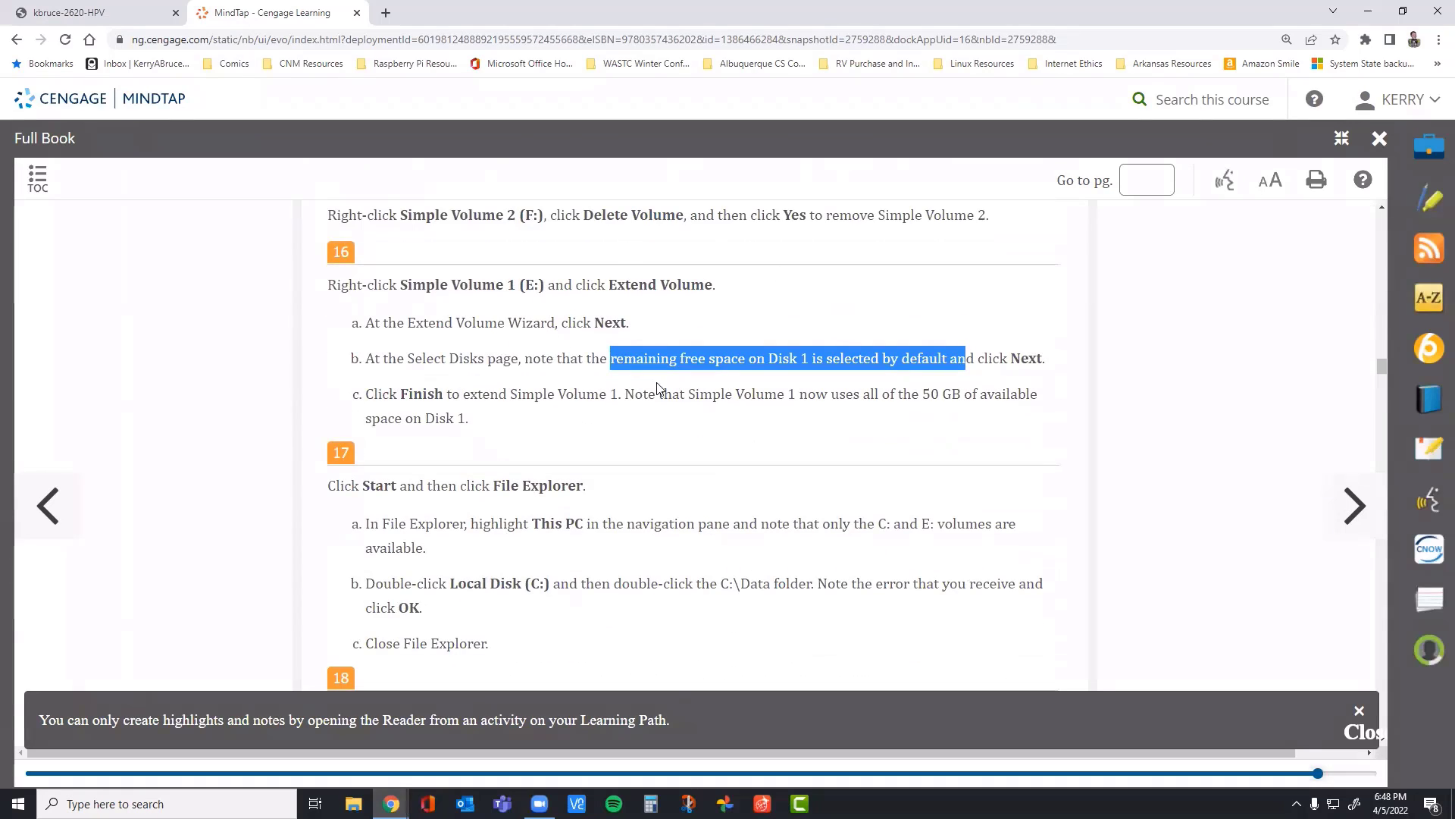
click(67, 13)
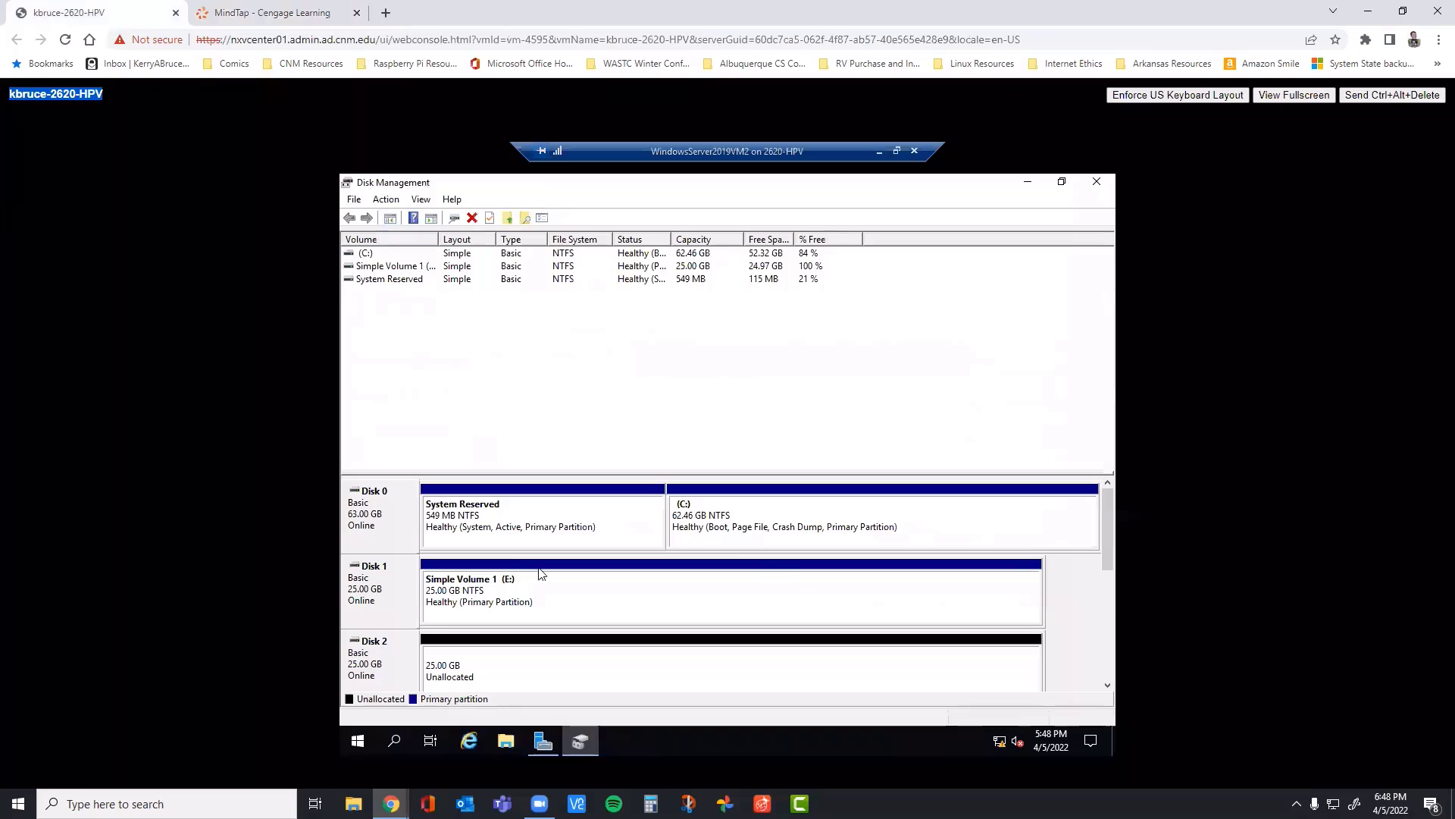
click(260, 15)
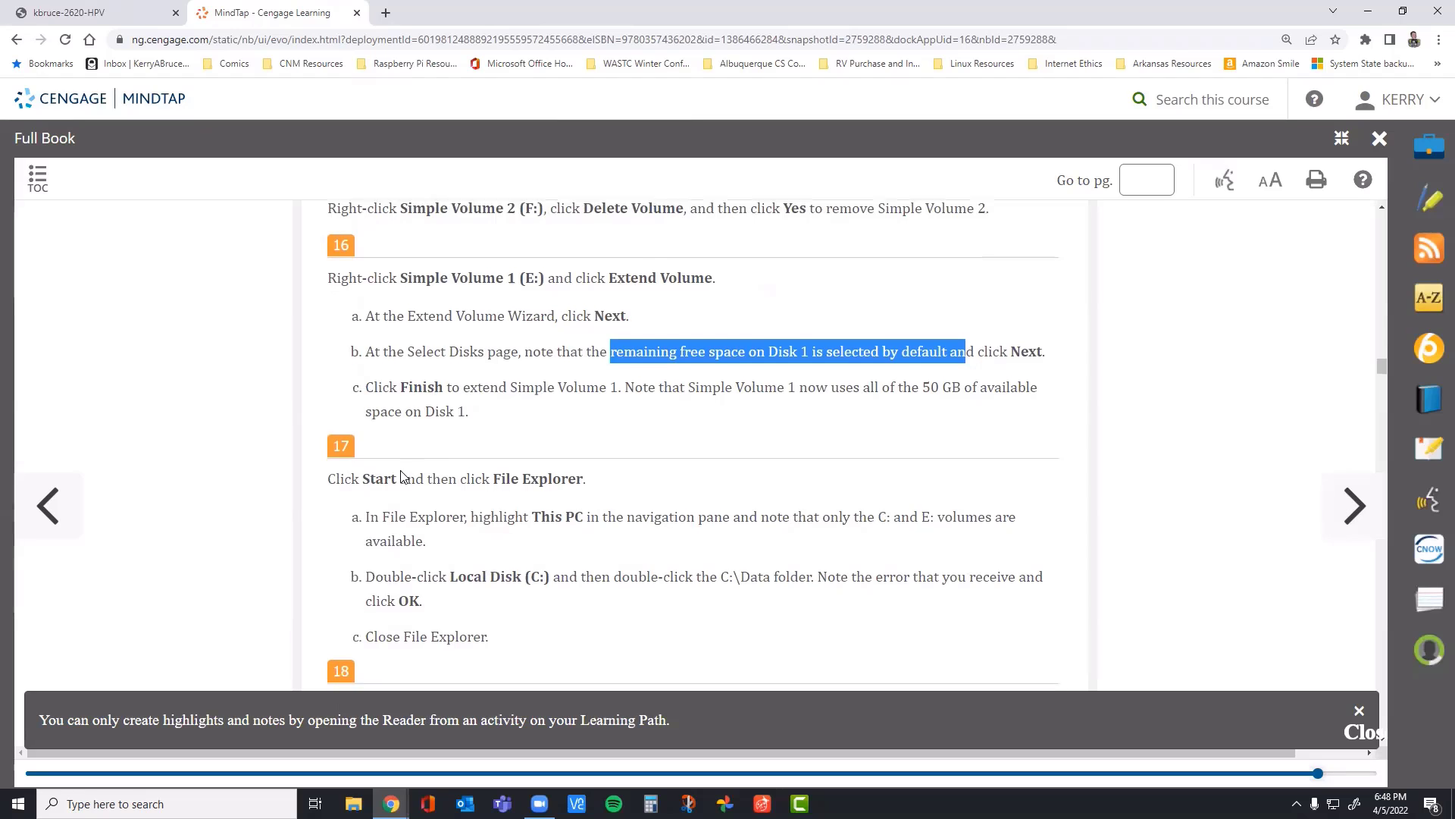
scroll(339, 351, down, 2)
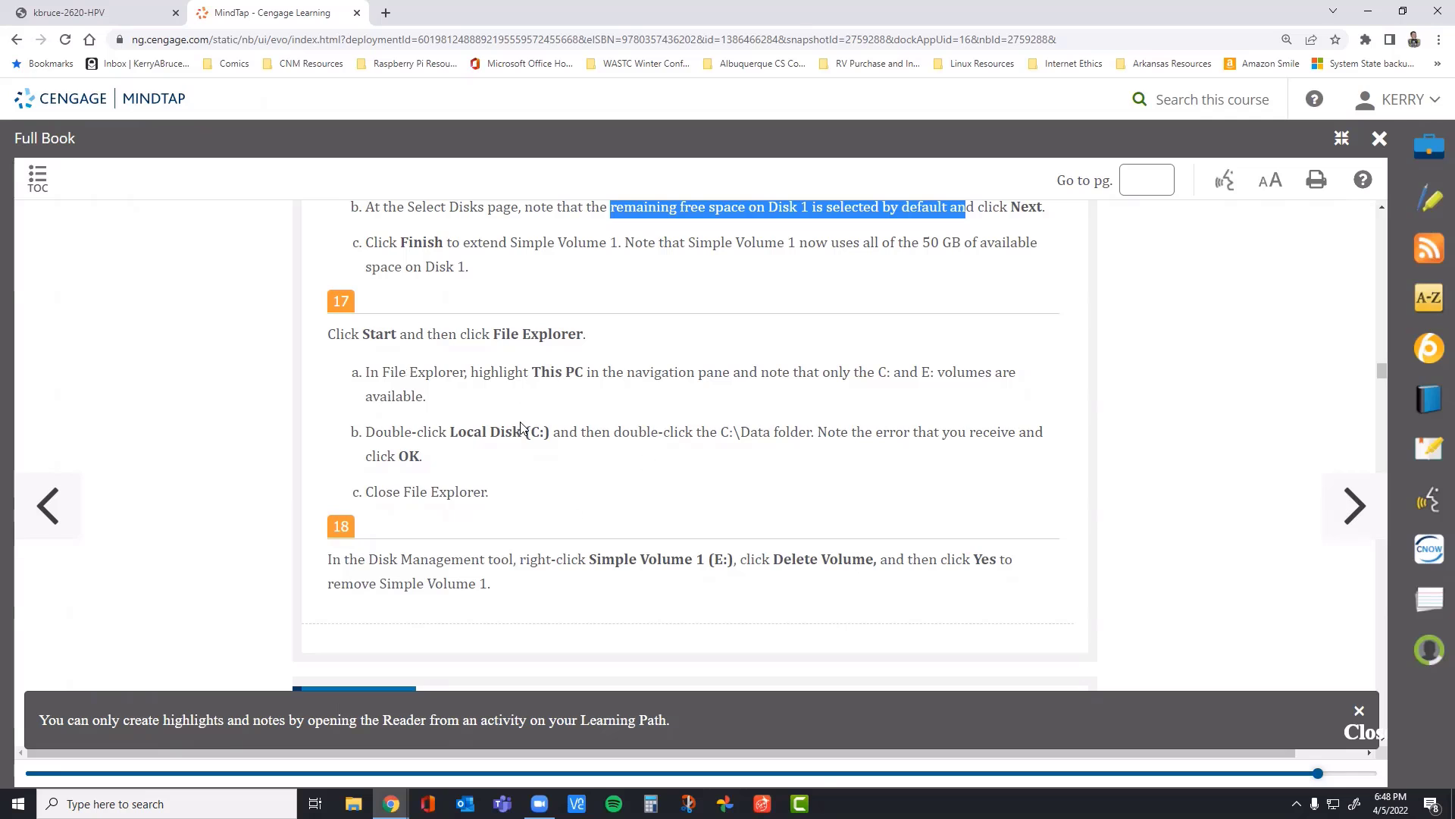
Step: Return to the VM and delete Simple Volume 1 (E:) from Disk 1
click(139, 16)
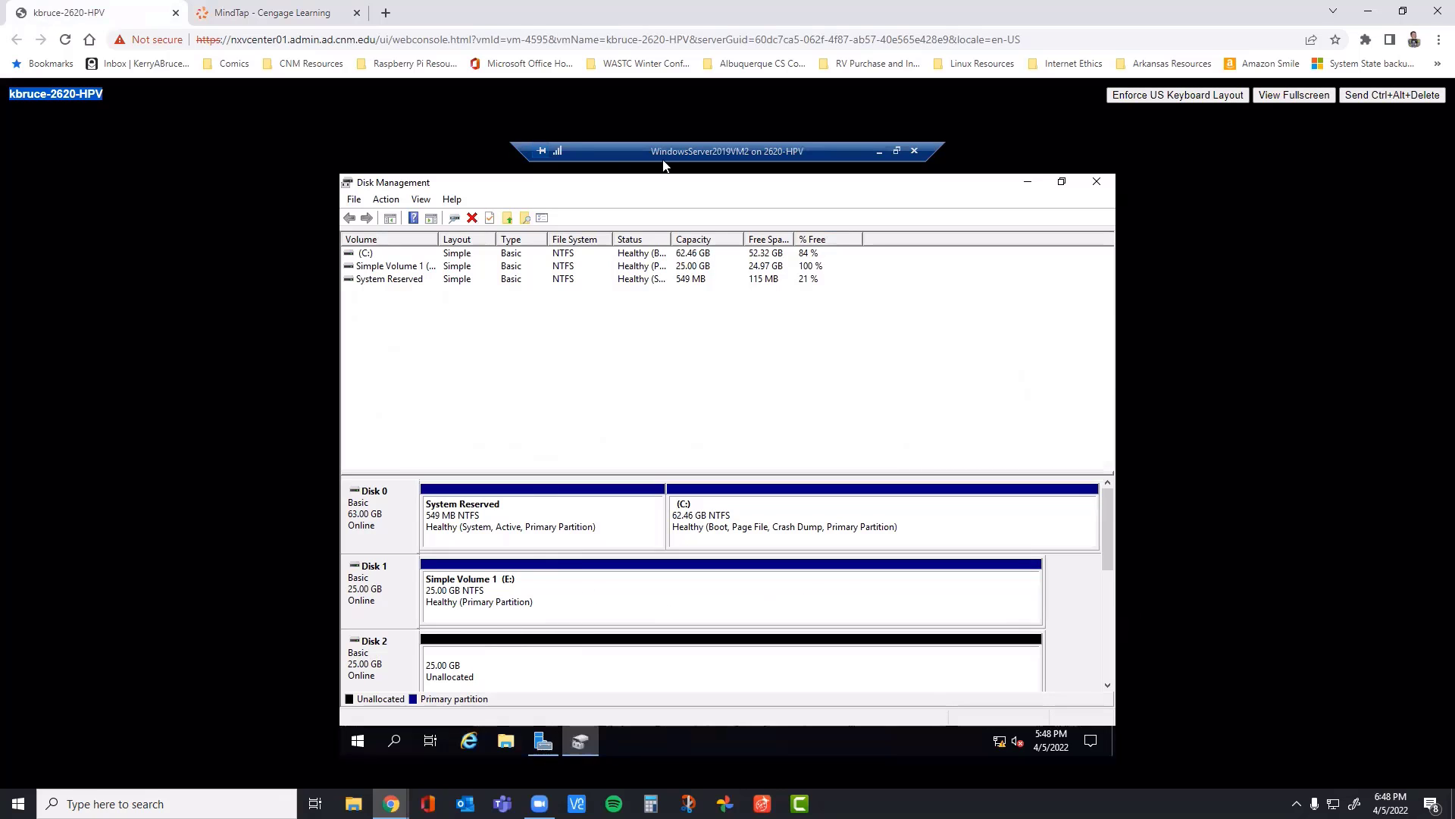
right_click(586, 595)
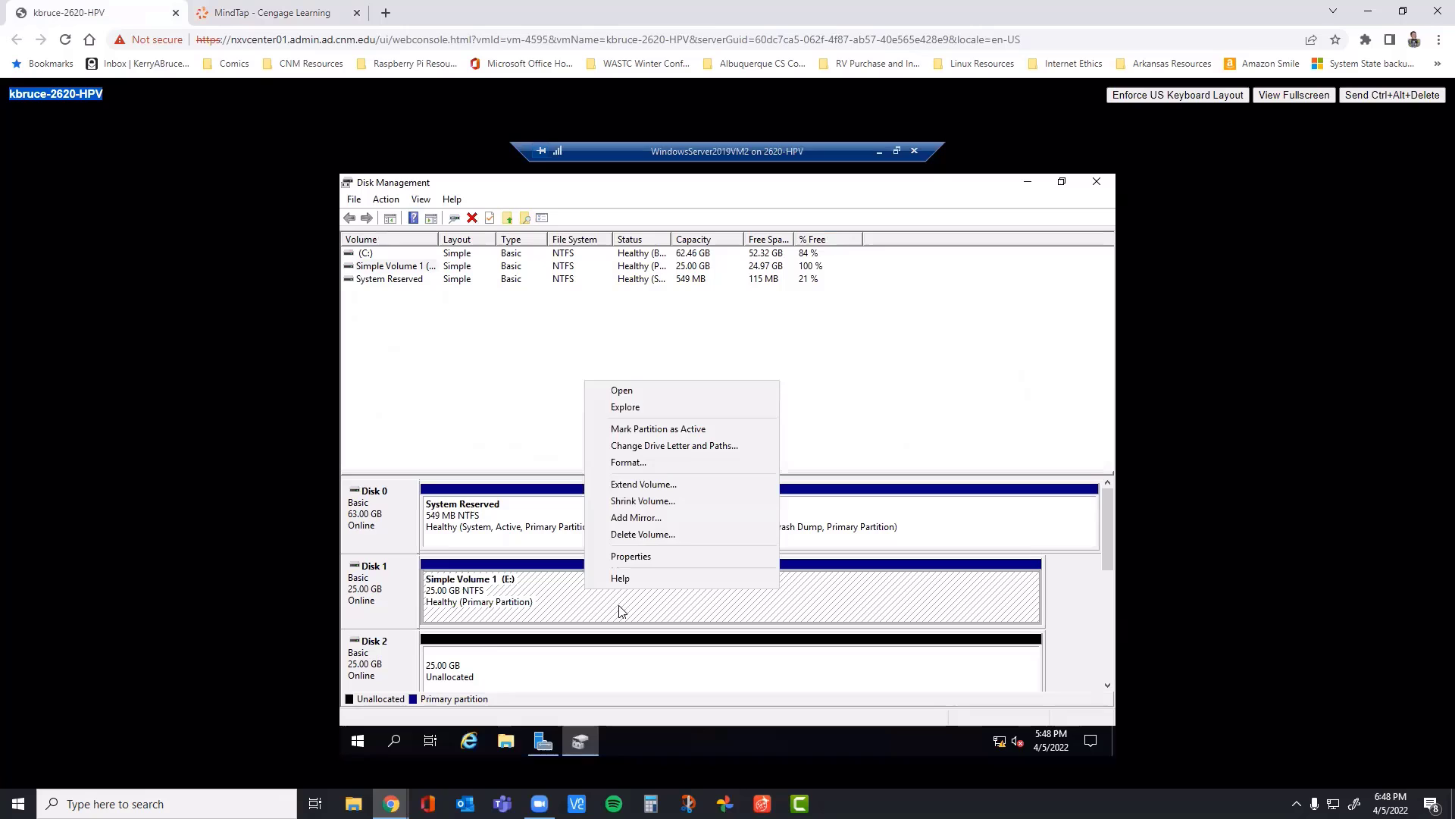
click(658, 531)
click(786, 511)
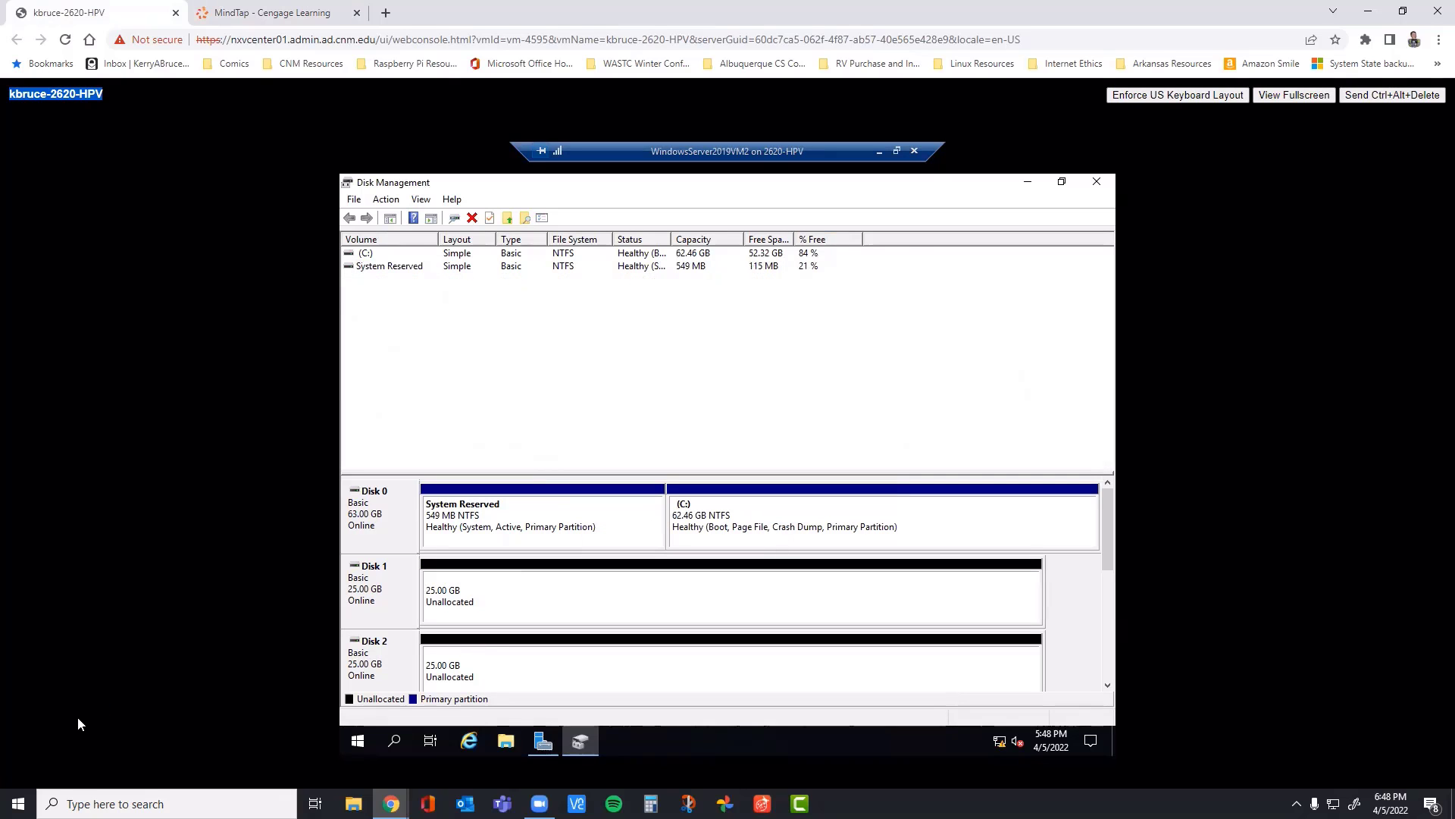
Step: Read the Project 7-3 introduction and step 1 on spanned volumes in the MindTap book, and dismiss the highlights notice
click(296, 12)
scroll(521, 409, down, 4)
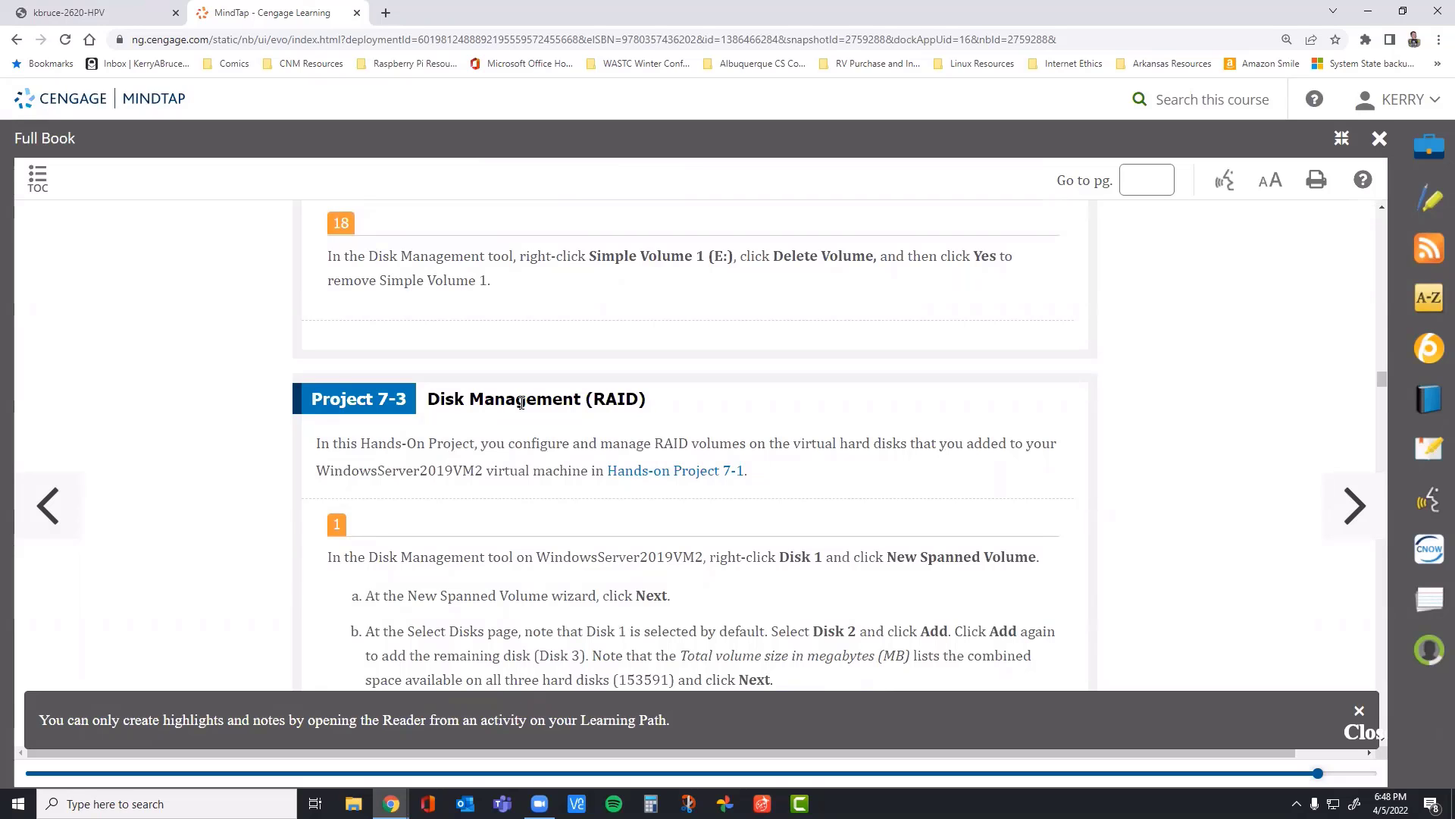
scroll(500, 406, down, 3)
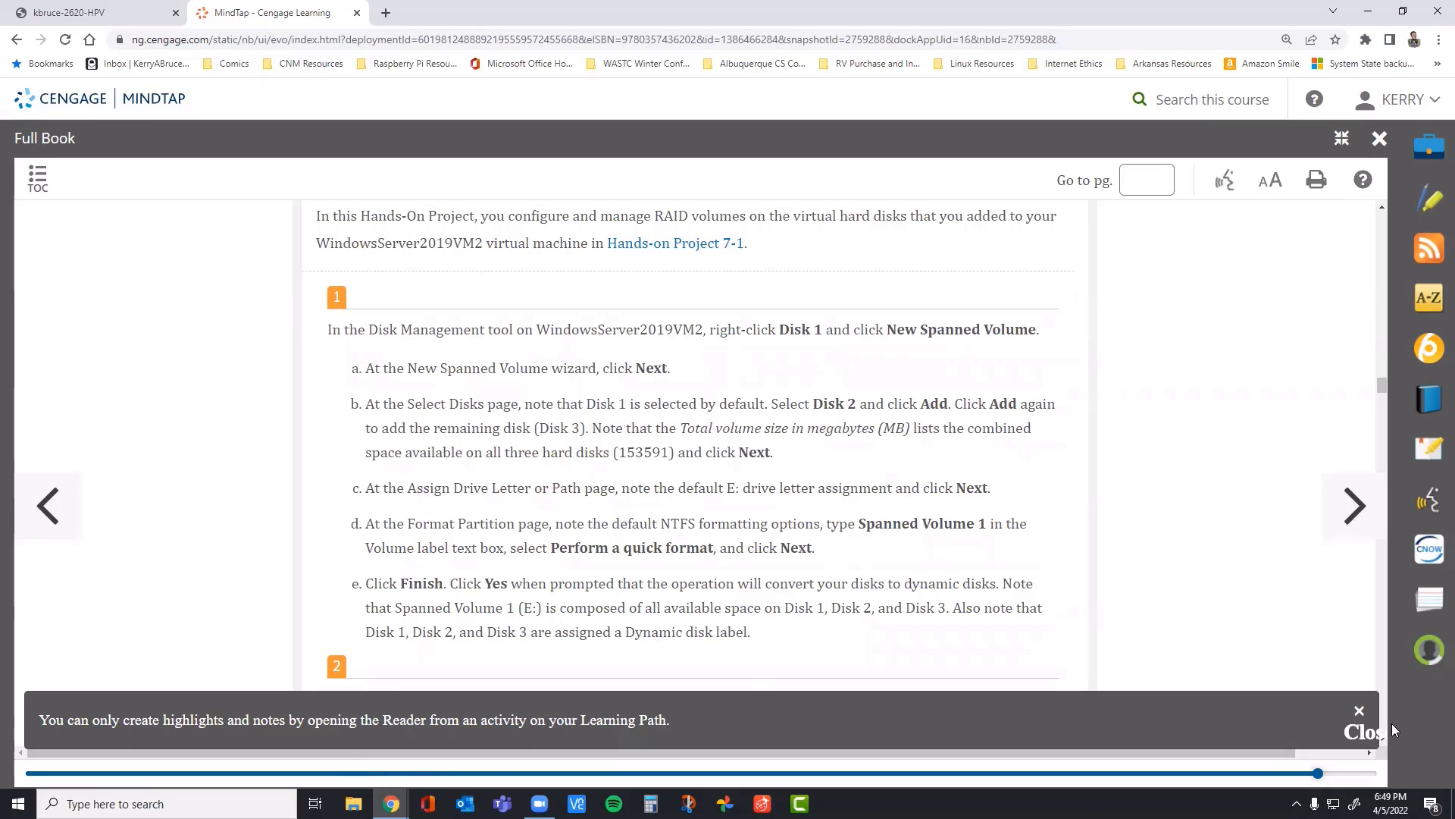
click(1359, 713)
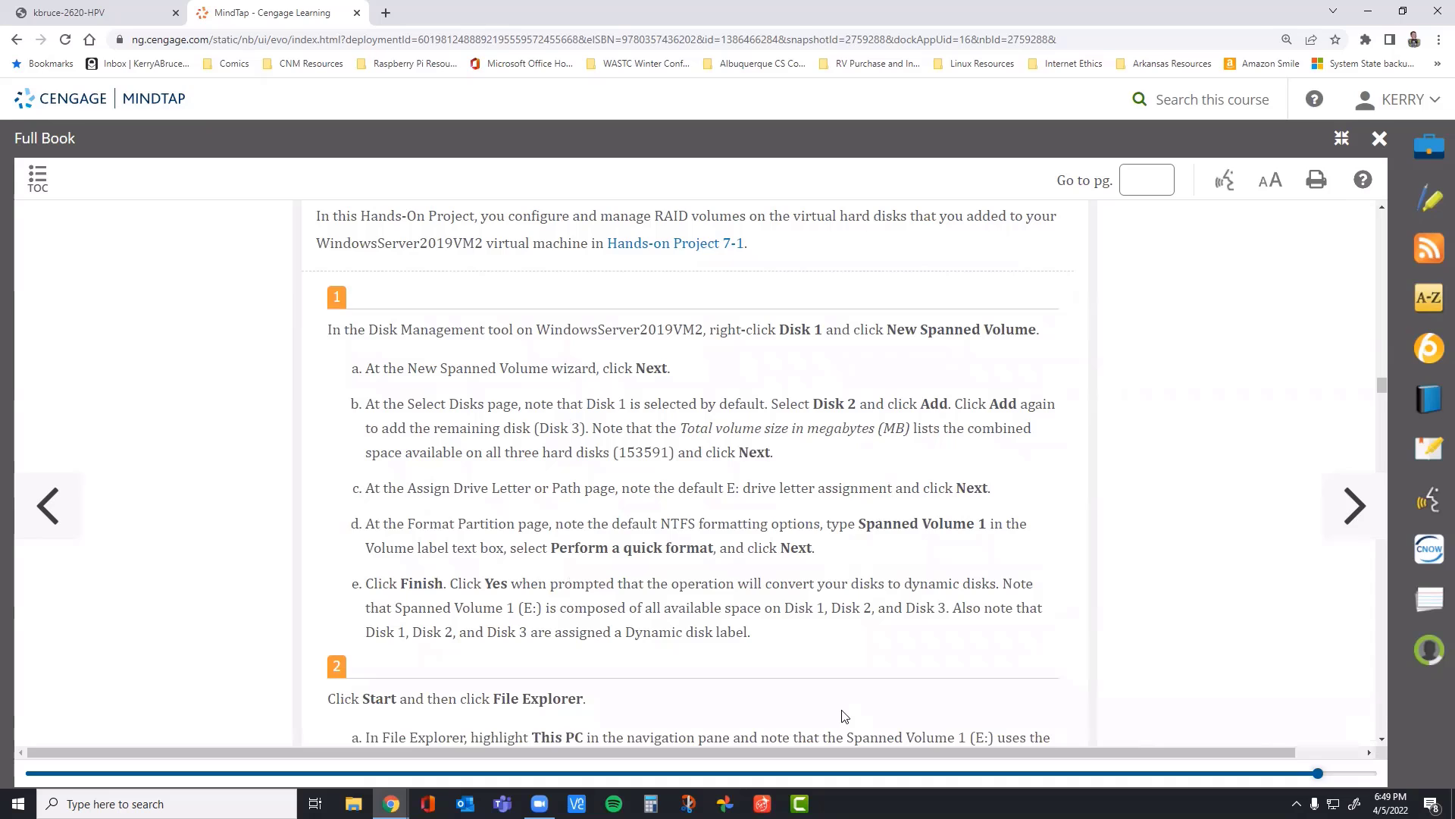